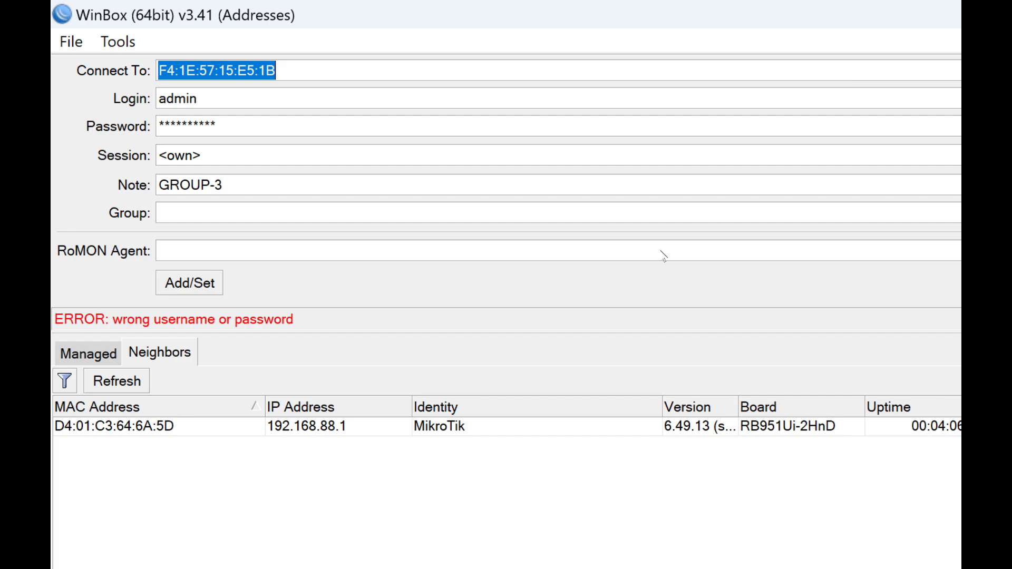
# - Connect to the neighbouring RB951Ui-2HnD router as admin, entering the account password
pyautogui.click(137, 427)
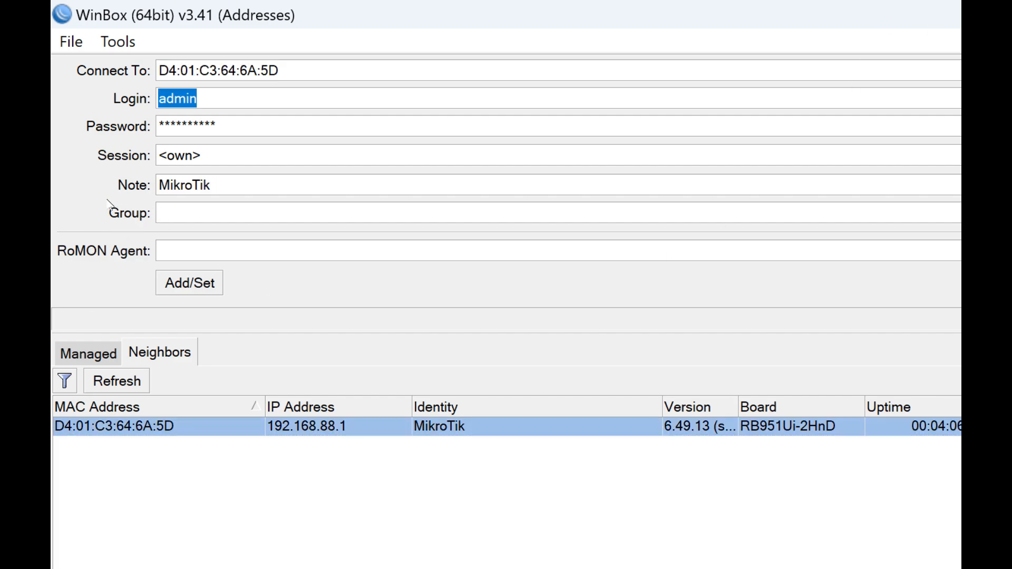
pyautogui.press('Tab')
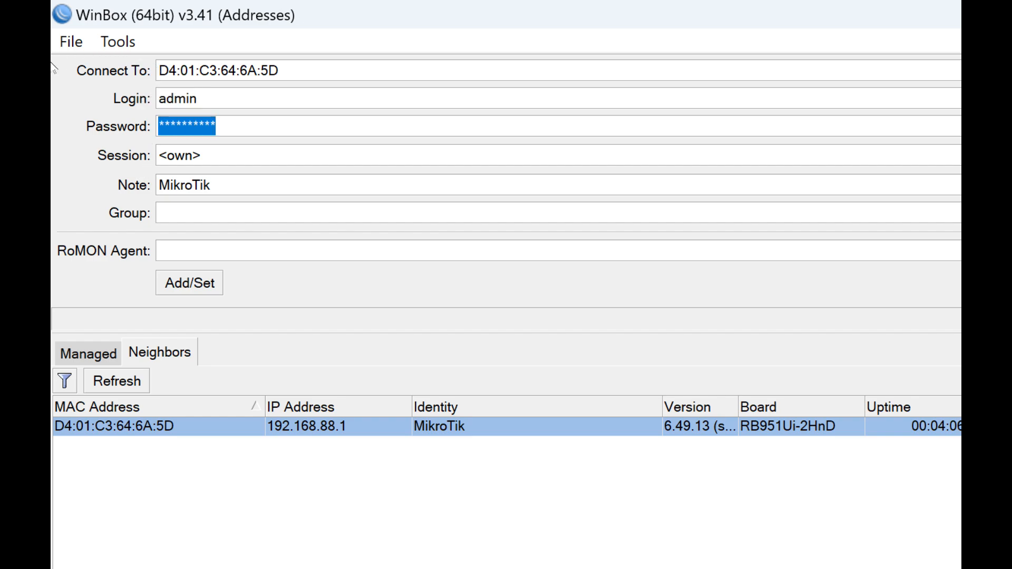
pyautogui.write('**')
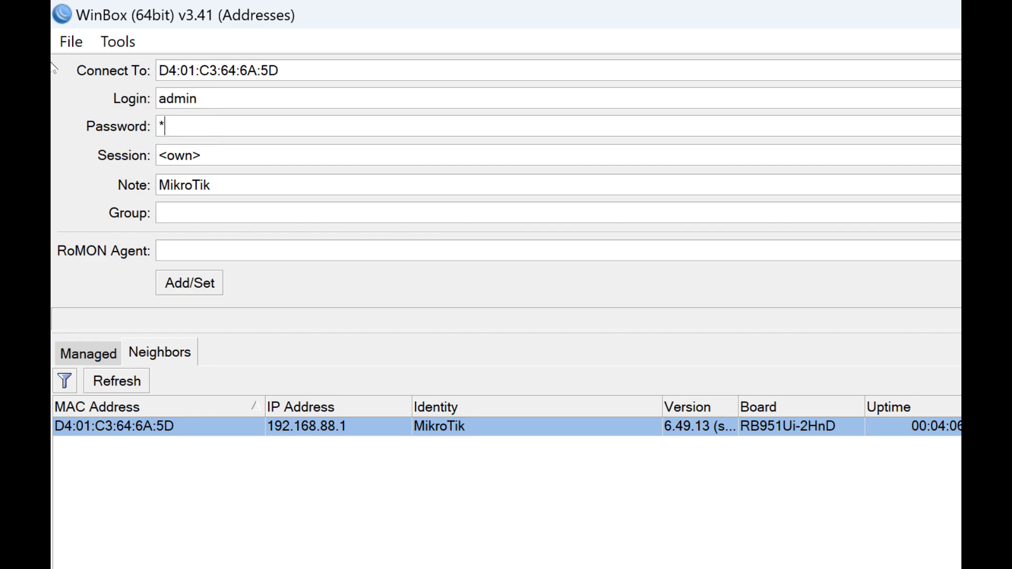
pyautogui.write('********')
pyautogui.press('Return')
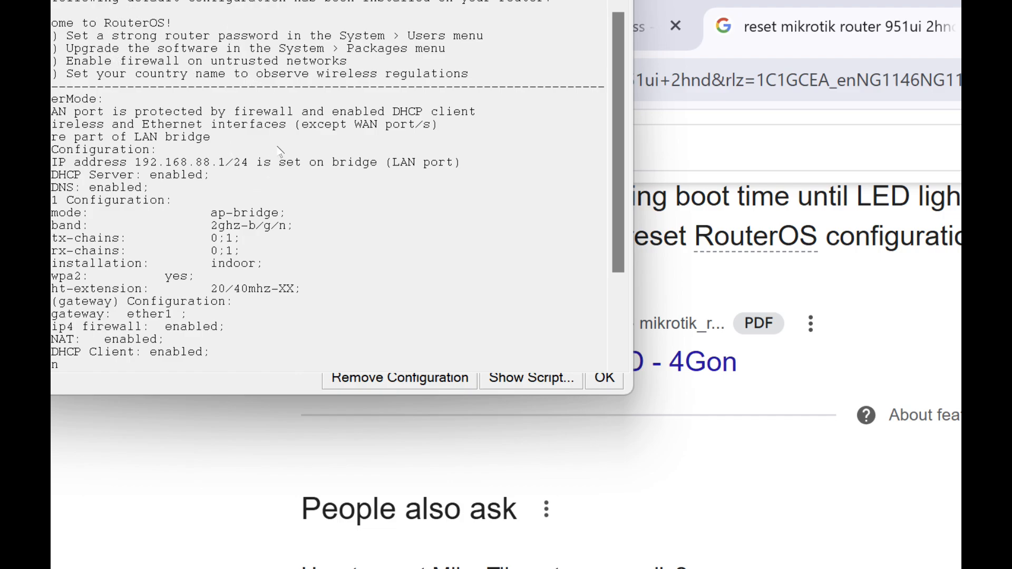
# - Review the router's default configuration summary and remove that configuration
pyautogui.scroll(-3, 287, 145)
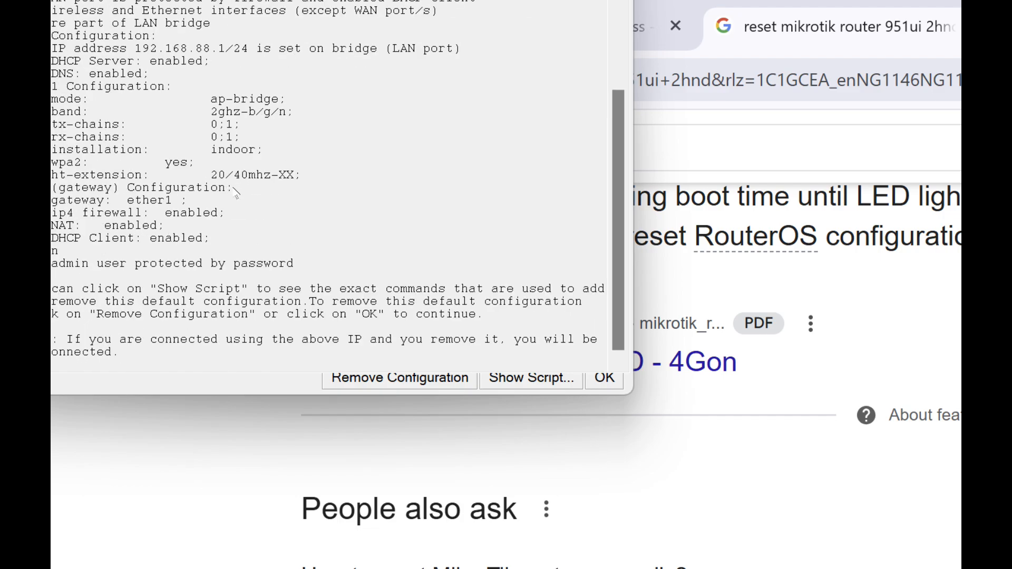
pyautogui.click(415, 378)
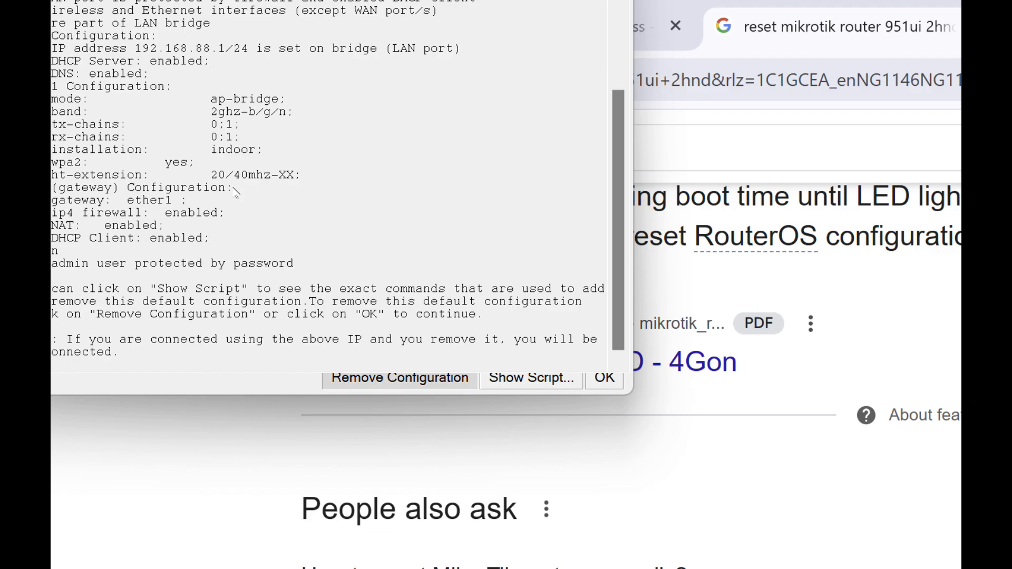
pyautogui.doubleClick(274, 21)
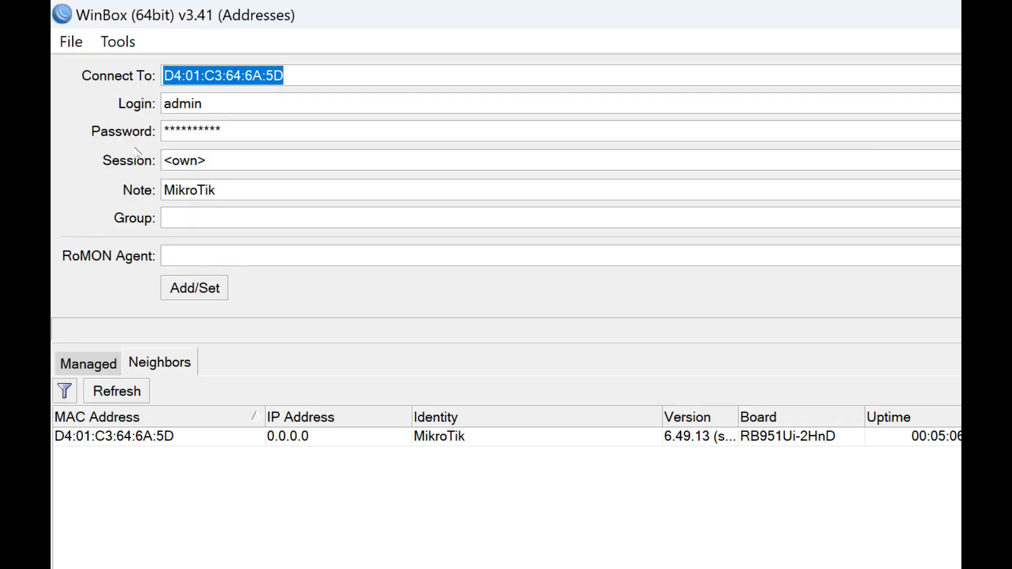
# - Clear the saved password, reconnect to the RB951Ui-2HnD router as admin, and dismiss the password-change dialog
pyautogui.moveTo(226, 130); pyautogui.dragTo(163, 131)
pyautogui.press('BackSpace')
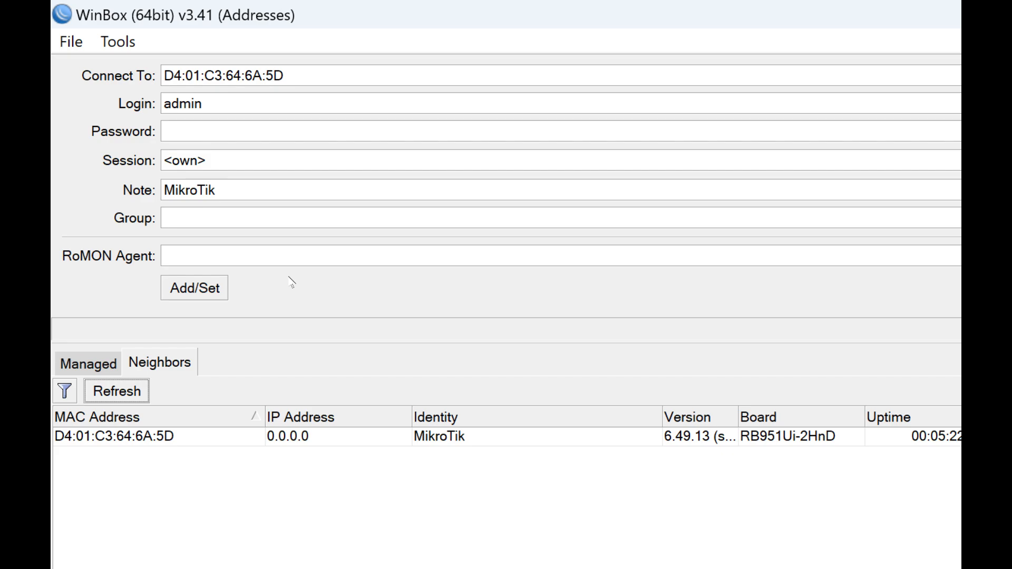
pyautogui.click(149, 436)
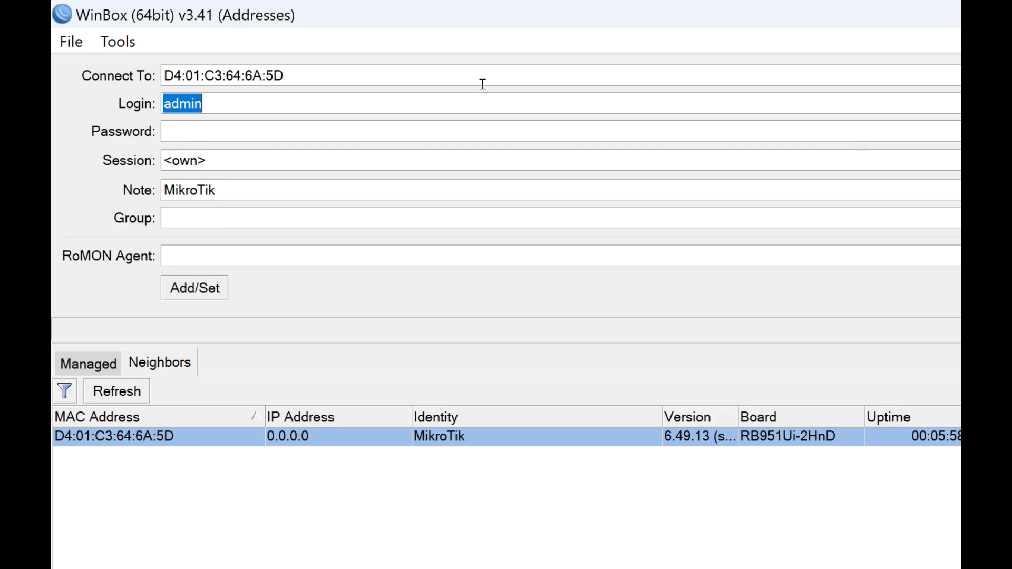
pyautogui.press('Return')
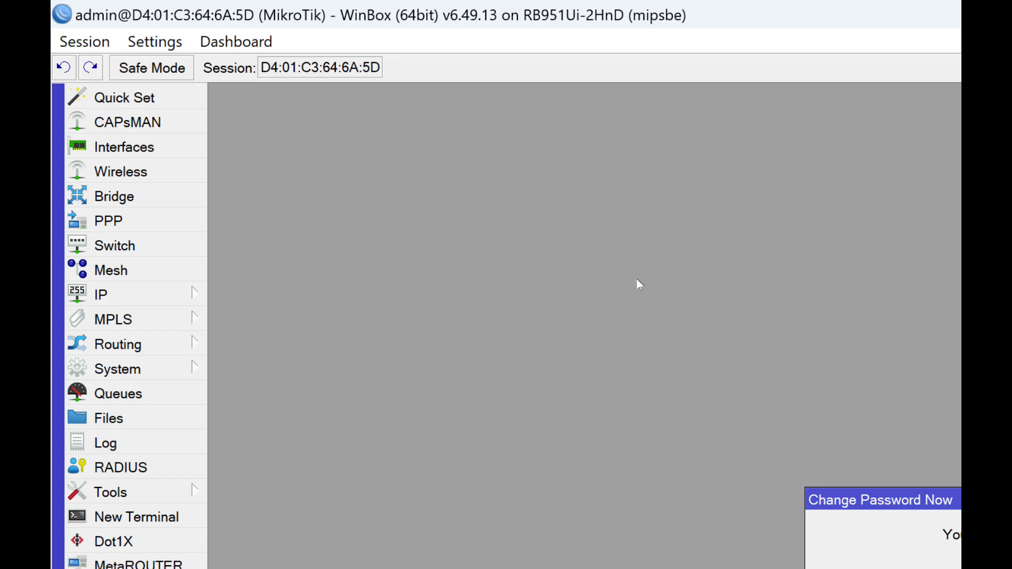
pyautogui.press('Escape')
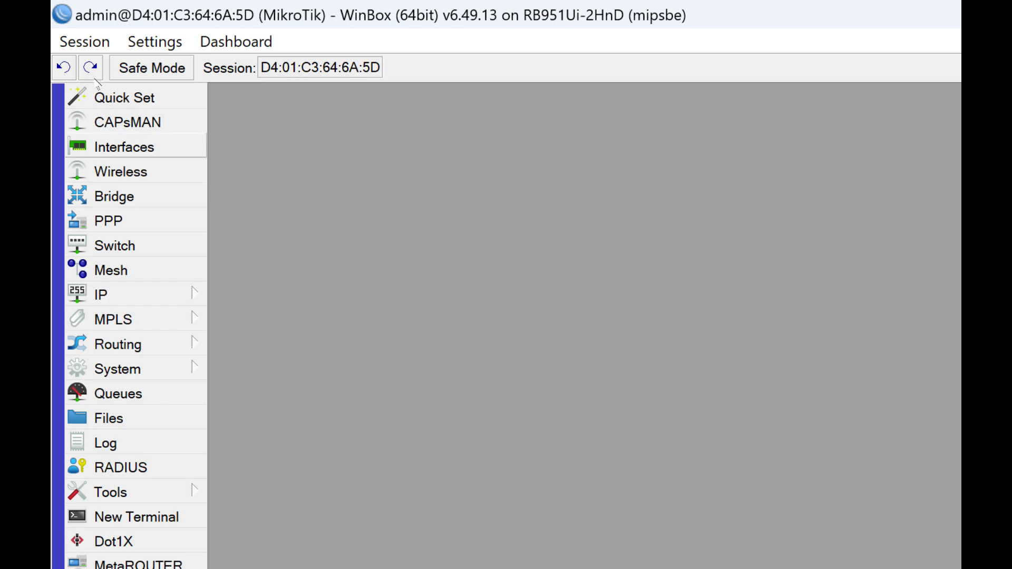
# - Check the router's list of wireless interfaces and close it again
pyautogui.click(120, 171)
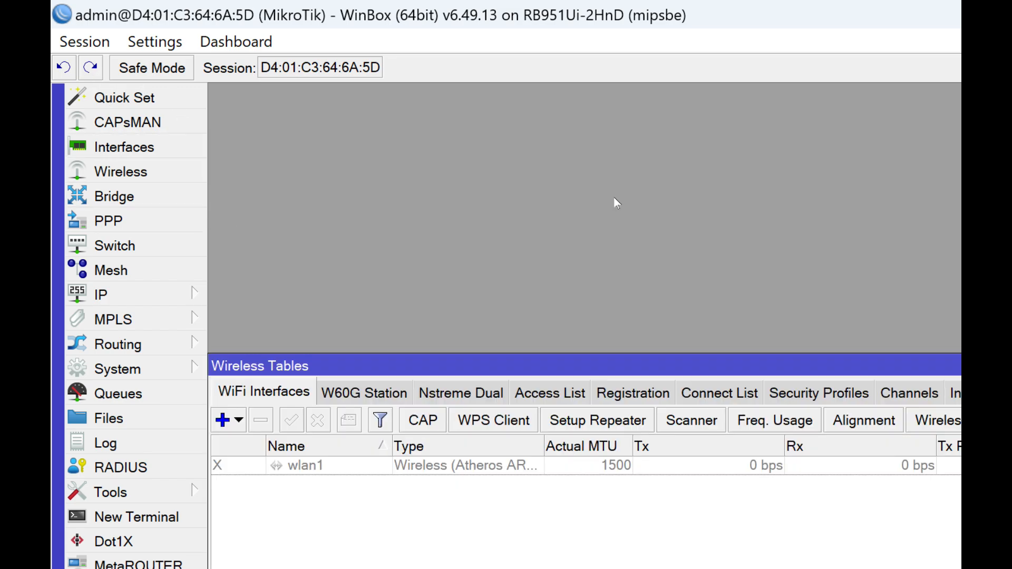
pyautogui.press('Escape')
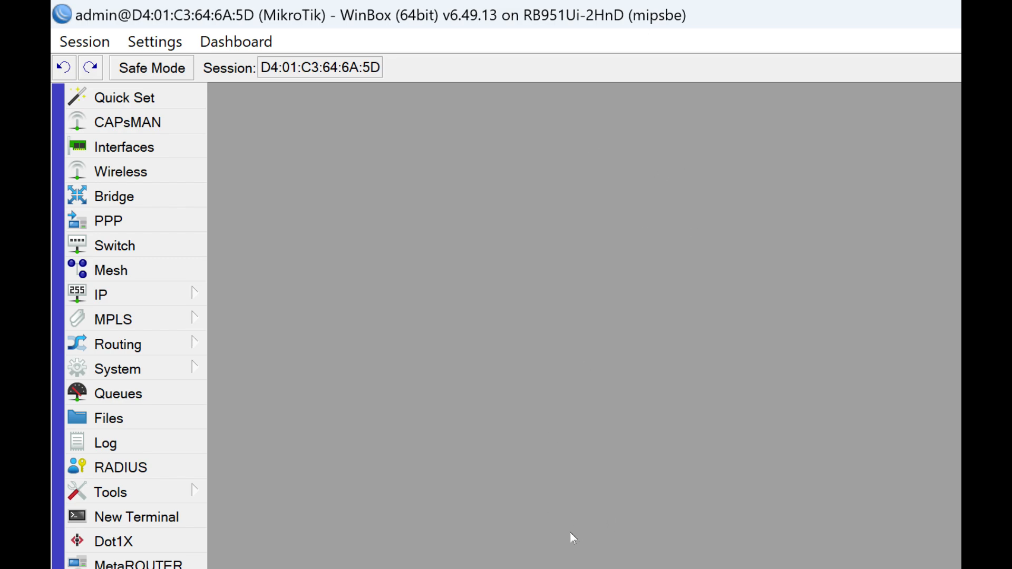
# - Switch to Notepad and enter the title "LAB PROJECT" in a blank note
pyautogui.press('super')
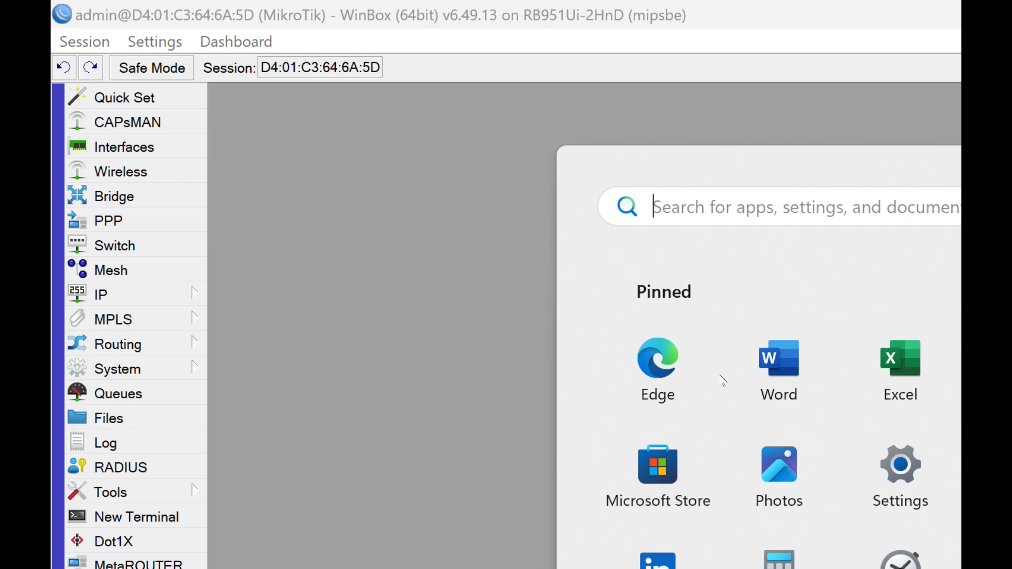
pyautogui.write('NOTE')
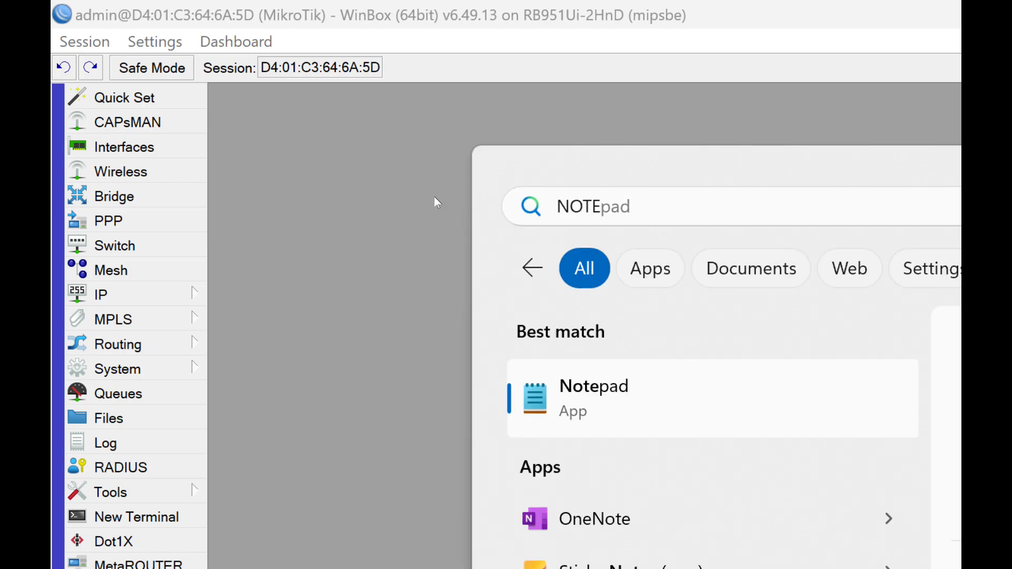
pyautogui.press('Return')
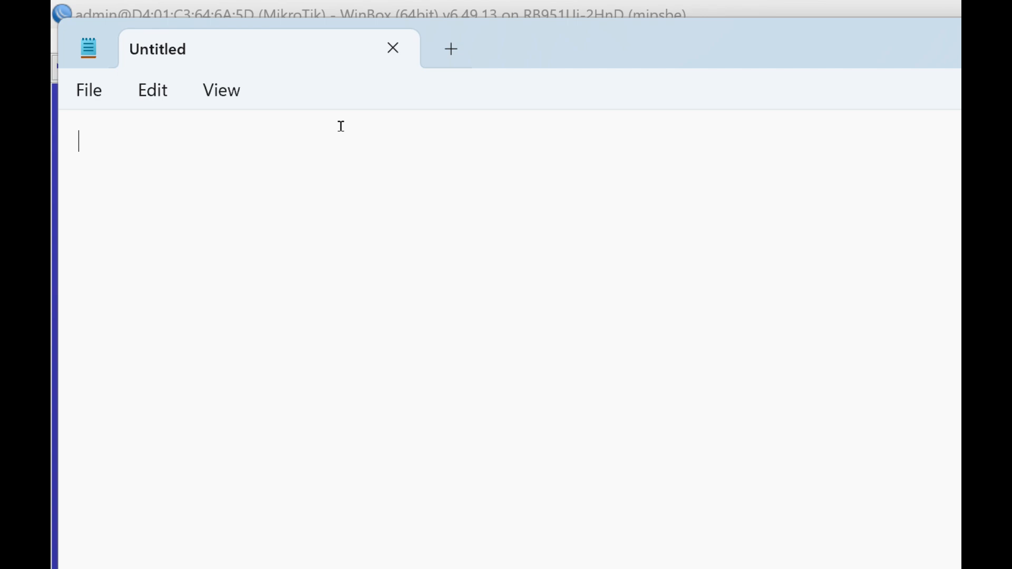
pyautogui.write('LAB PROJECT')
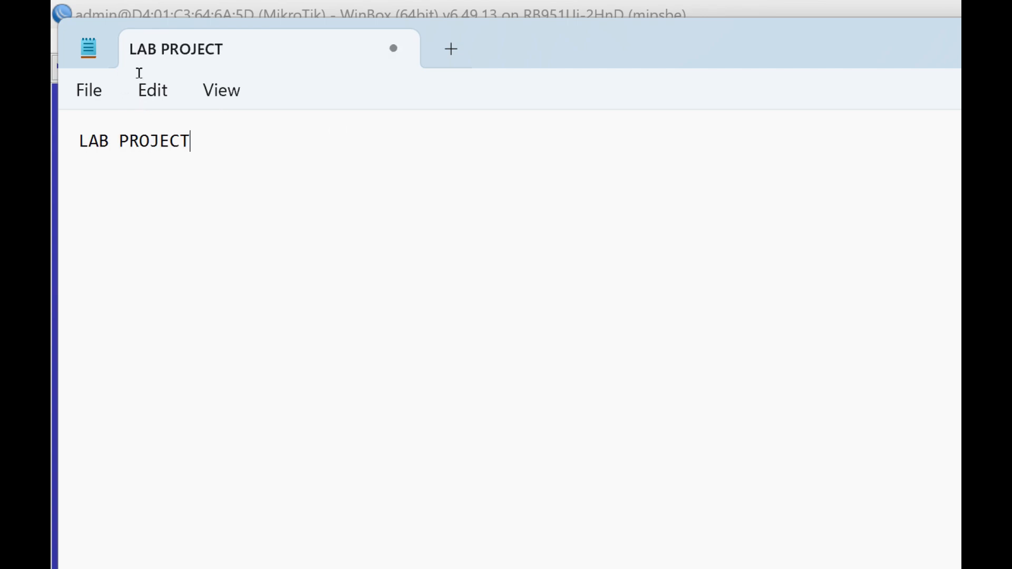
# - Leave a blank line below the title and add the text "1. LEARN HOW TO CONFIGURE IP ADDRESSES ON"
pyautogui.press('Return')
pyautogui.press('Return')
pyautogui.write('1. LEARN HOE TO')
pyautogui.press('BackSpace')
pyautogui.press('BackSpace')
pyautogui.press('BackSpace')
pyautogui.press('BackSpace')
pyautogui.press('BackSpace')
pyautogui.write('W TO ')
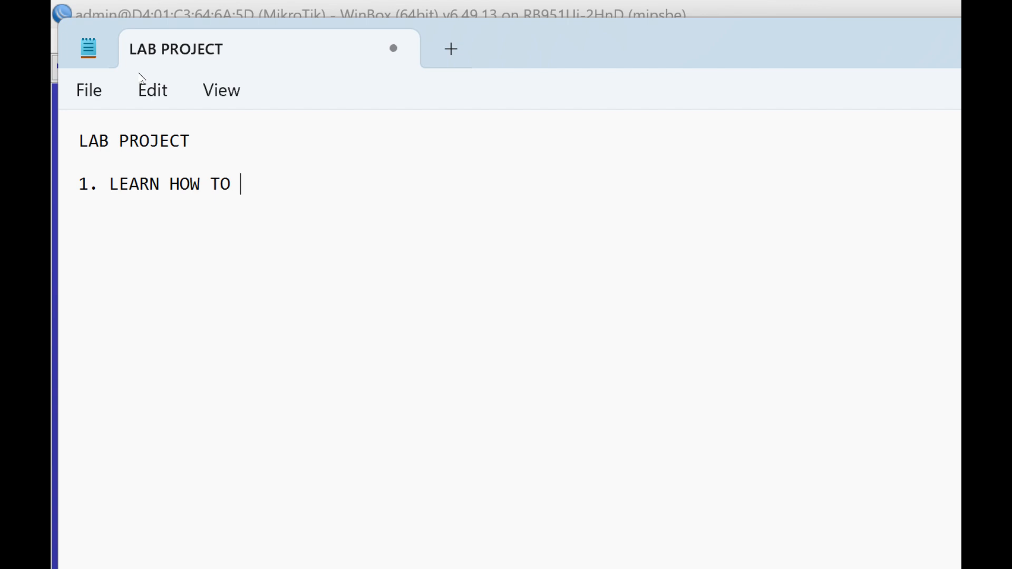
pyautogui.write('CONFIGU')
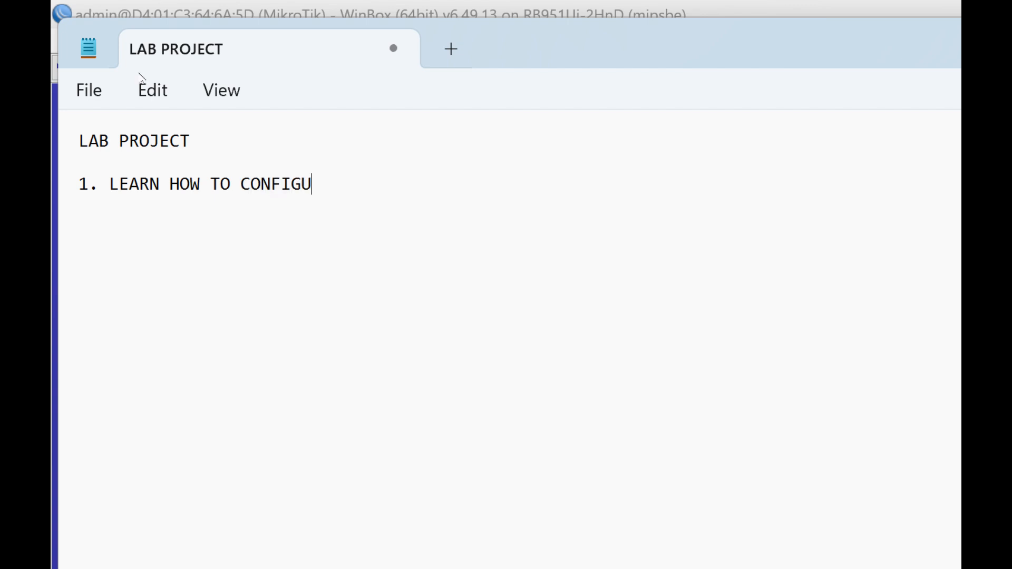
pyautogui.write('RE IP ADR')
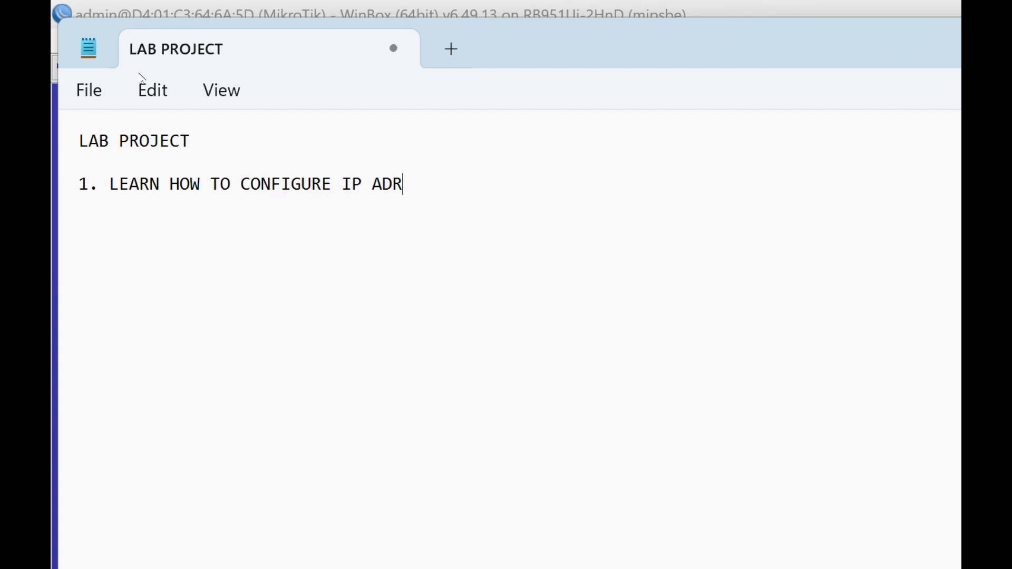
pyautogui.press('BackSpace')
pyautogui.write('DRESSES ON')
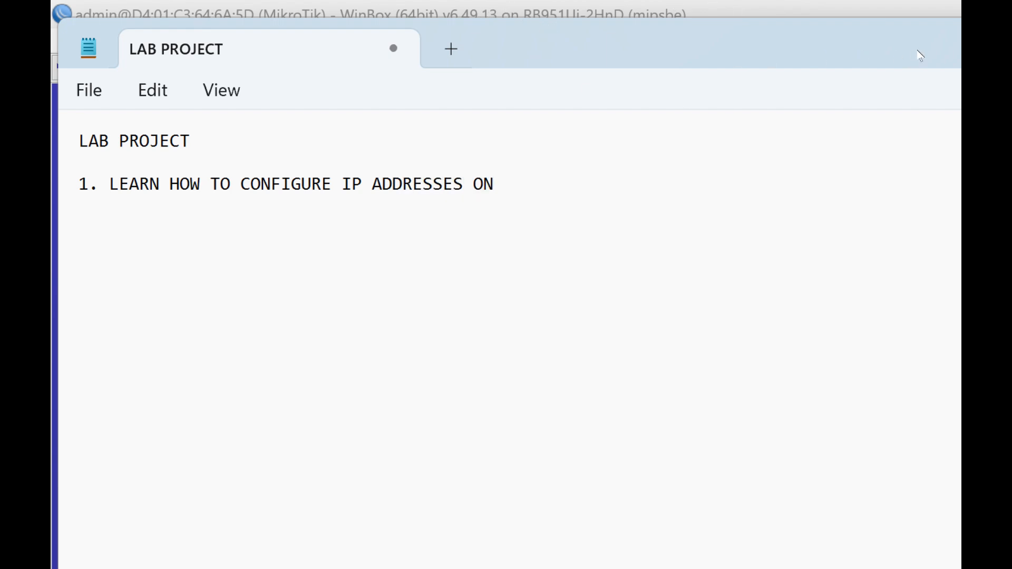
# - Enlarge the note's text considerably through the Notepad font settings and return to the note
pyautogui.click(946, 52)
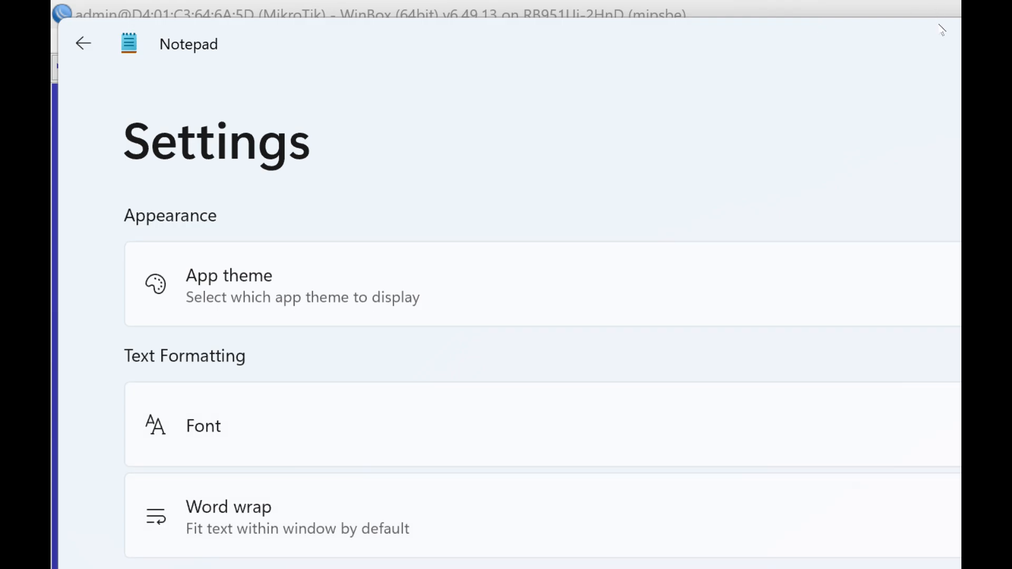
pyautogui.click(940, 27)
pyautogui.click(583, 303)
pyautogui.click(102, 49)
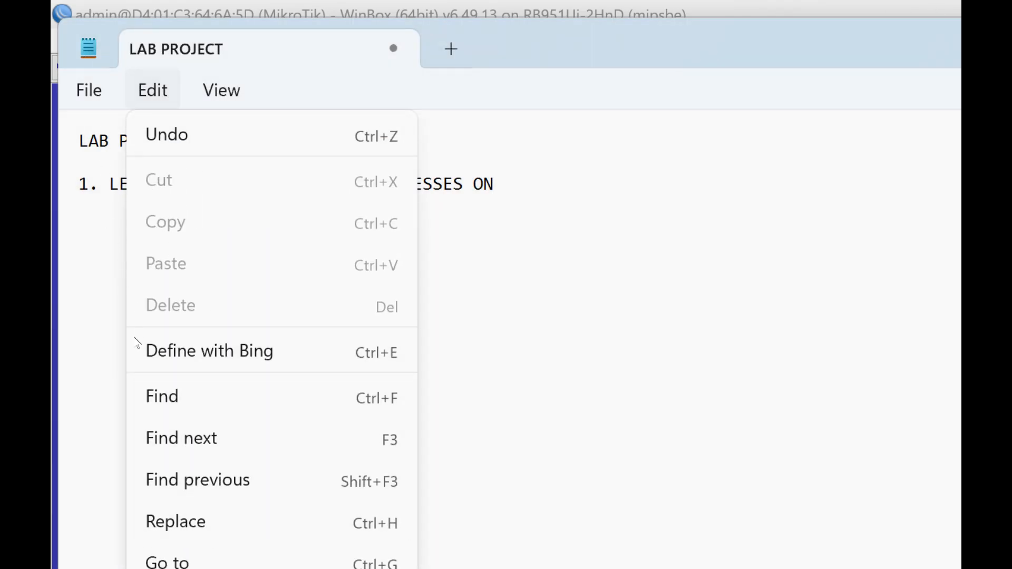
pyautogui.click(136, 342)
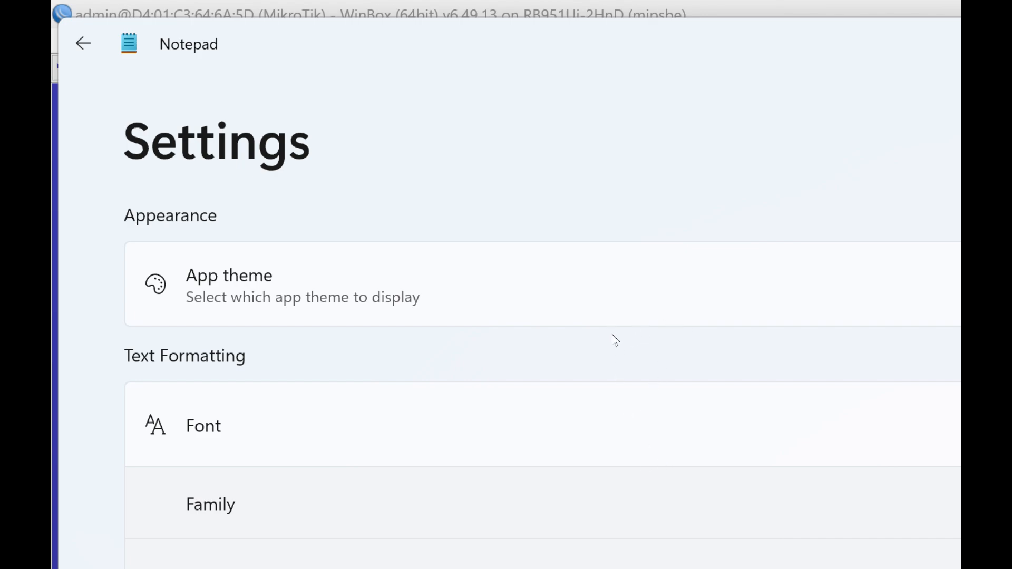
pyautogui.click(938, 15)
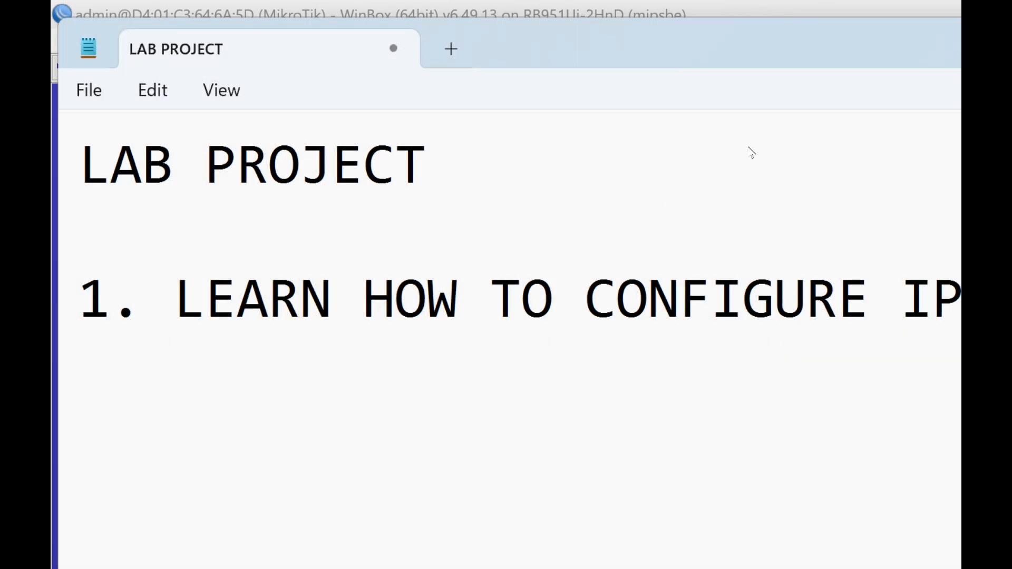
# - Complete item 1 with the word "INTERFACES" and start a new line
pyautogui.write('INTEFACES')
pyautogui.press('BackSpace')
pyautogui.press('BackSpace')
pyautogui.press('BackSpace')
pyautogui.press('BackSpace')
pyautogui.press('BackSpace')
pyautogui.press('BackSpace')
pyautogui.press('BackSpace')
pyautogui.press('BackSpace')
pyautogui.press('BackSpace')
pyautogui.write('INTERFACES')
pyautogui.press('Return')
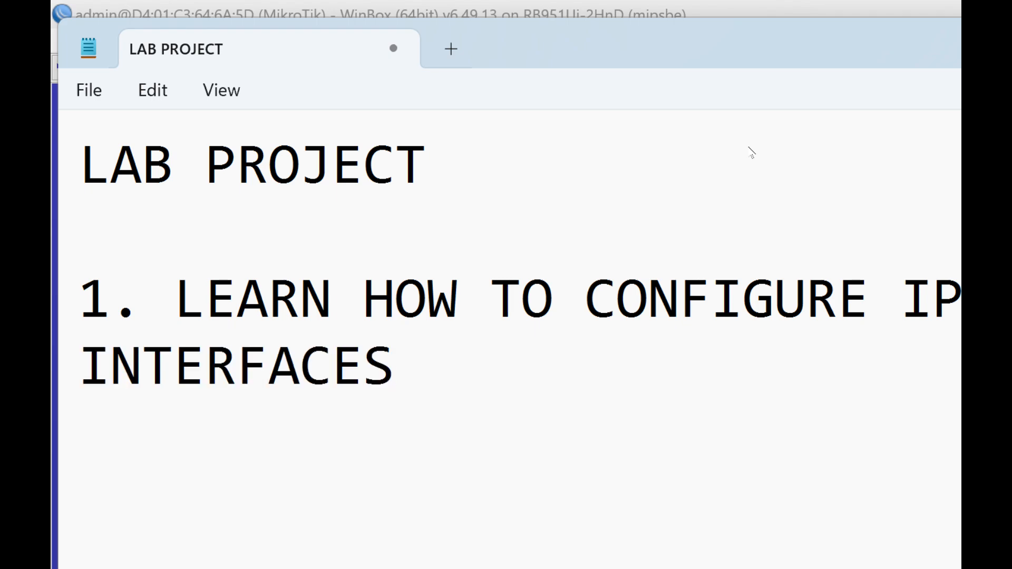
# - Add a second item beginning "2. LEARN THE CONCEPT OF BRID…" to the lab project list
pyautogui.write('2. LEARN ')
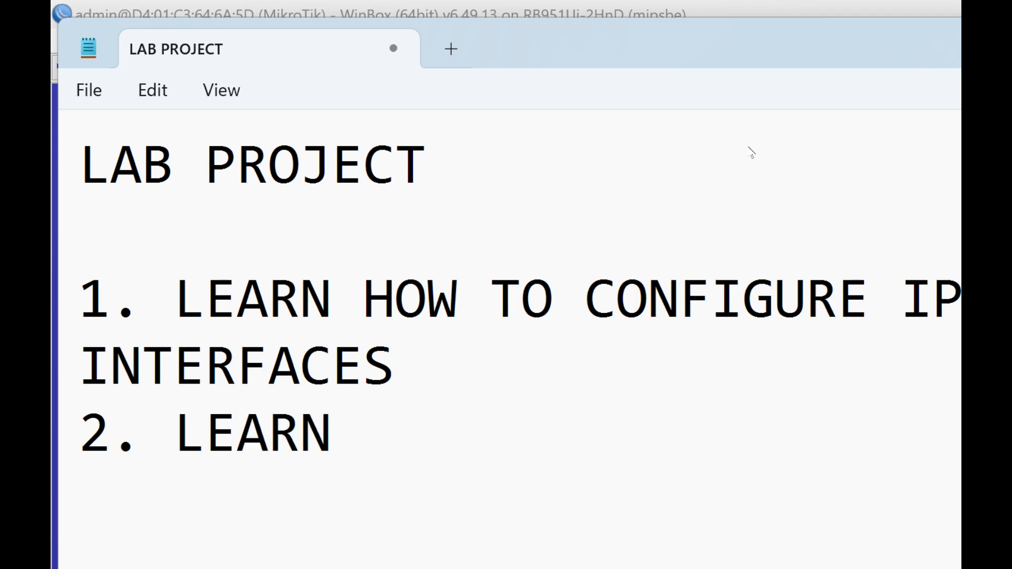
pyautogui.write('THE C')
pyautogui.press('BackSpace')
pyautogui.write('CEONE')
pyautogui.press('BackSpace')
pyautogui.press('BackSpace')
pyautogui.press('BackSpace')
pyautogui.press('BackSpace')
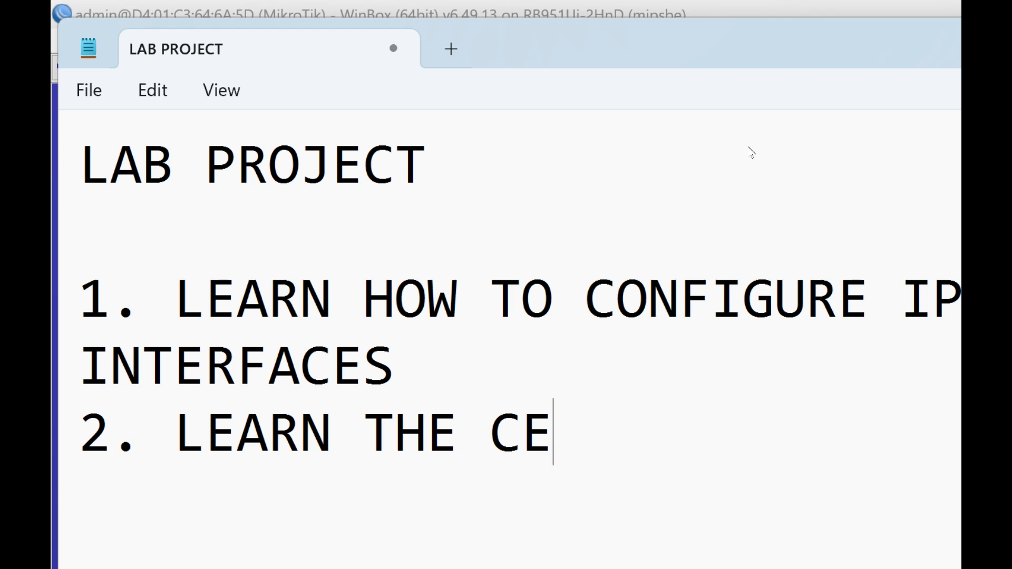
pyautogui.write('ONCEPT OF BRID')
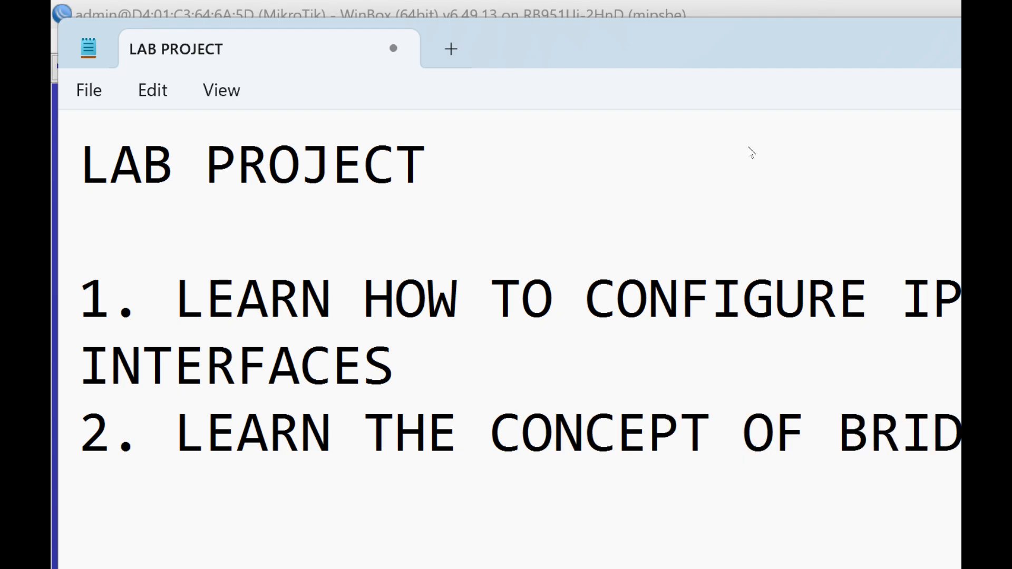
# - Add the third item, "3. CREATE DNS RECORDS", to the lab project list
pyautogui.click(665, 192)
pyautogui.write('3. CREAT')
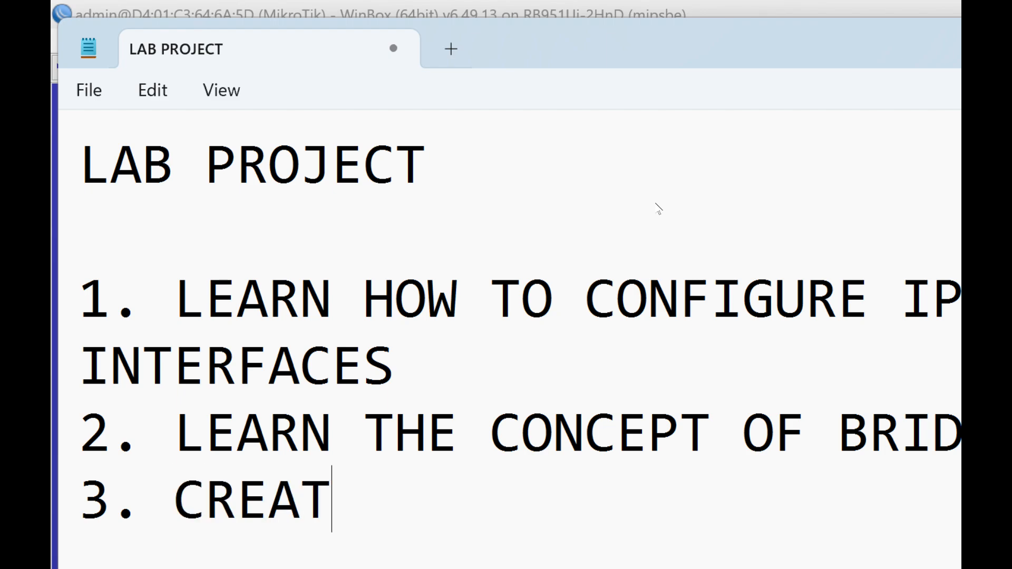
pyautogui.write('E DNS RECORDS')
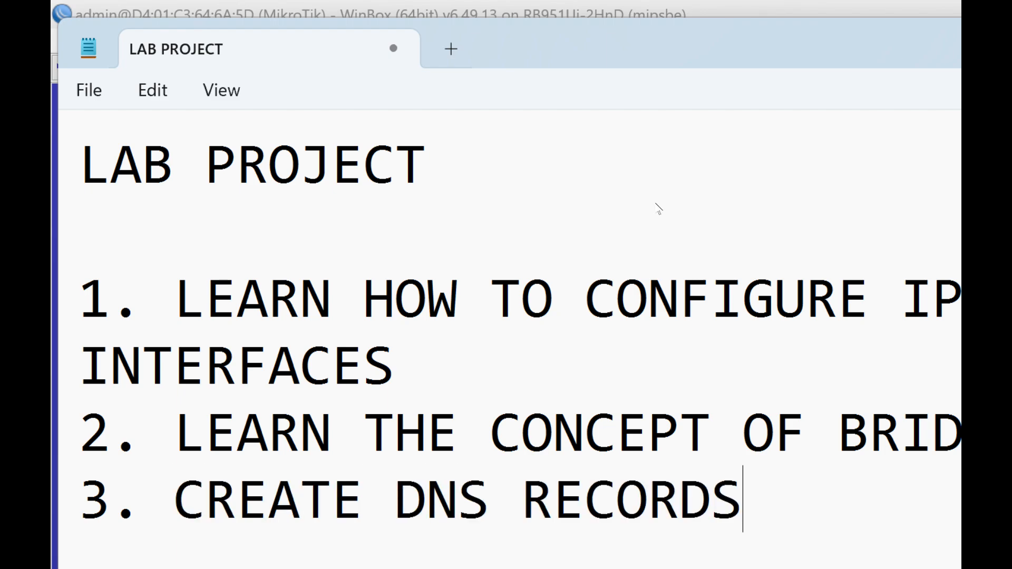
# - Add a fourth item beginning "4. SETUP GATEWAYS FOR INTERN…" on a new line
pyautogui.press('Return')
pyautogui.write('4. SET')
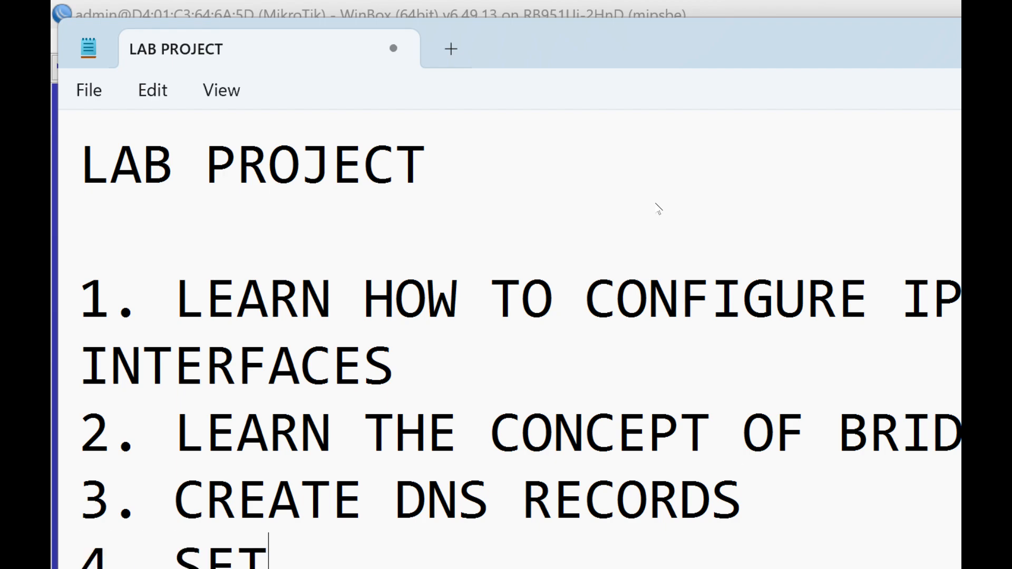
pyautogui.write('UP GATEWAYS')
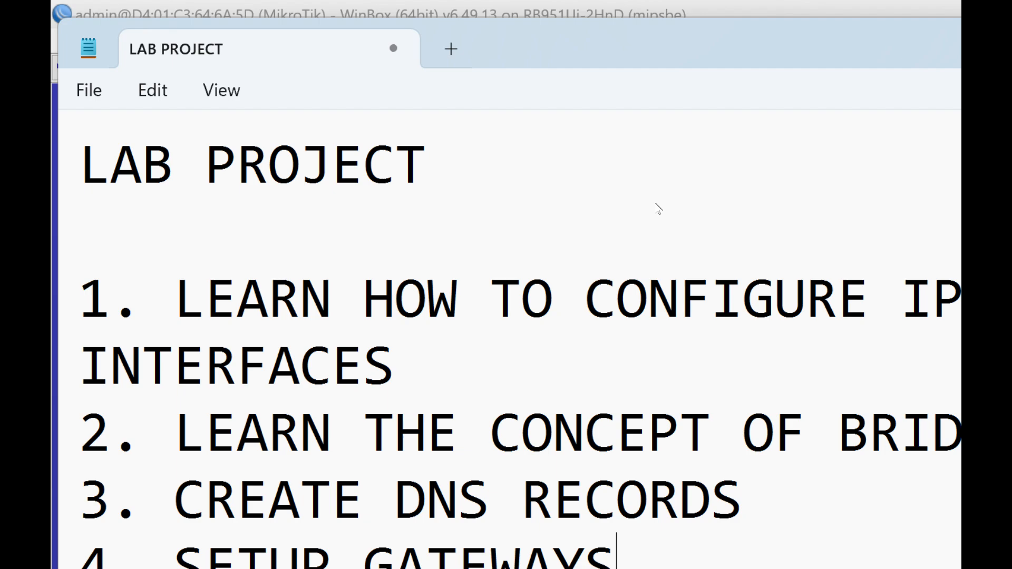
pyautogui.write('FOR INTERN')
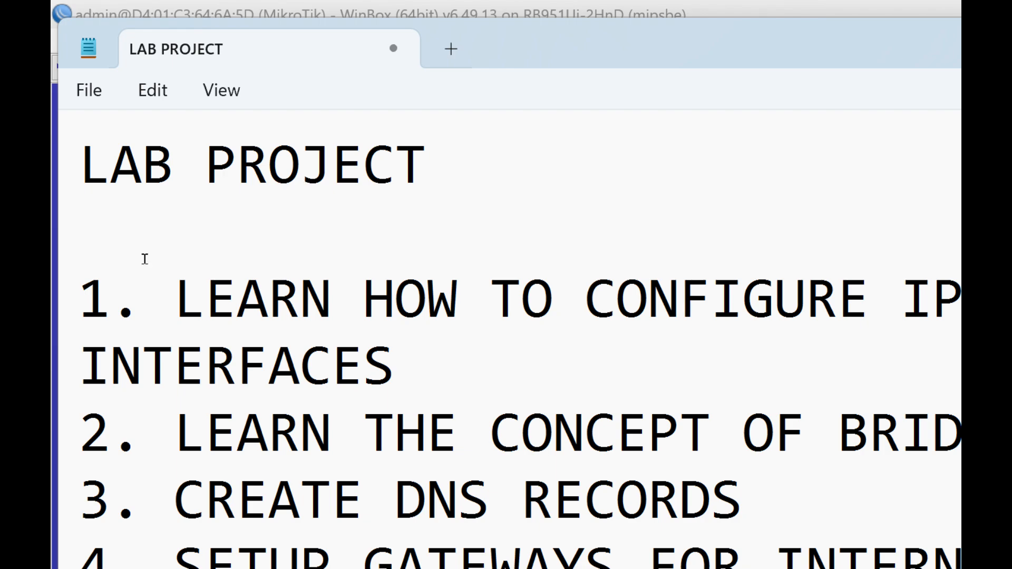
# - Highlight the lab project text from the title through item 4 to review it
pyautogui.moveTo(186, 343); pyautogui.dragTo(51, 138)
pyautogui.click(111, 163)
pyautogui.moveTo(191, 358); pyautogui.dragTo(65, 55)
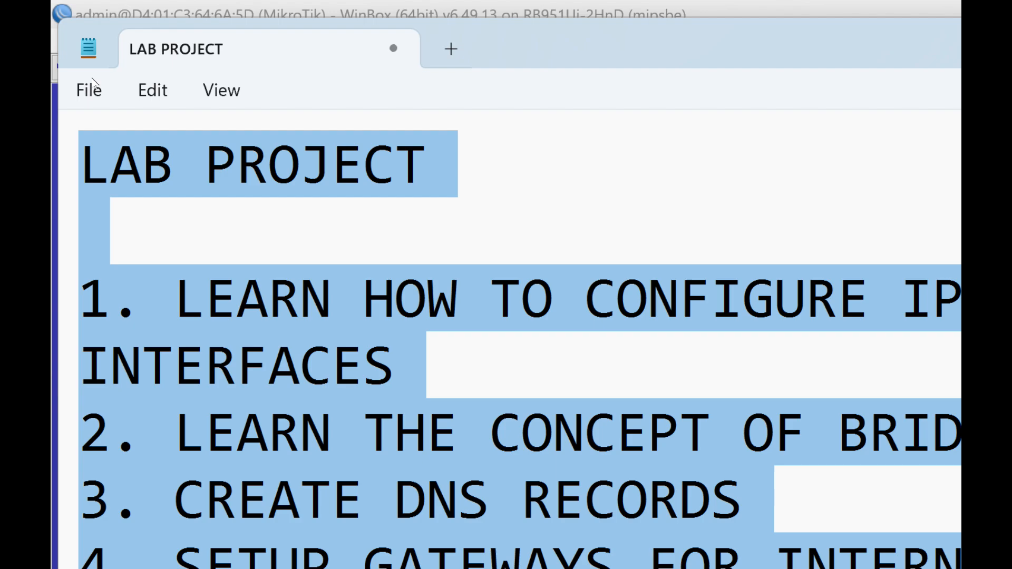
pyautogui.click(130, 133)
pyautogui.click(192, 212)
pyautogui.click(209, 280)
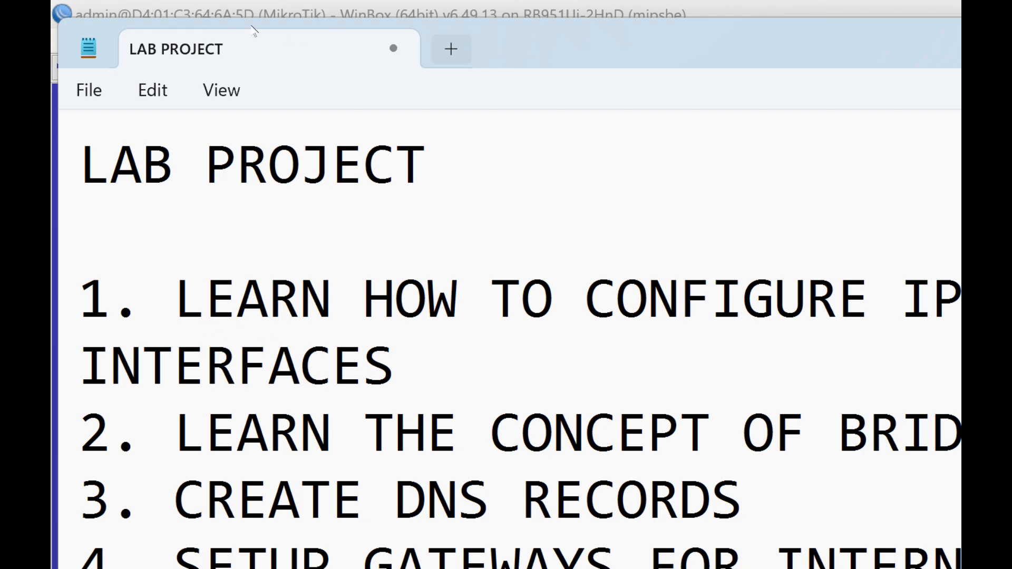
# - Start a new note containing the line "DHCP SERVER AND DHCP CLIENT"
pyautogui.hotkey('ctrl', 'n')
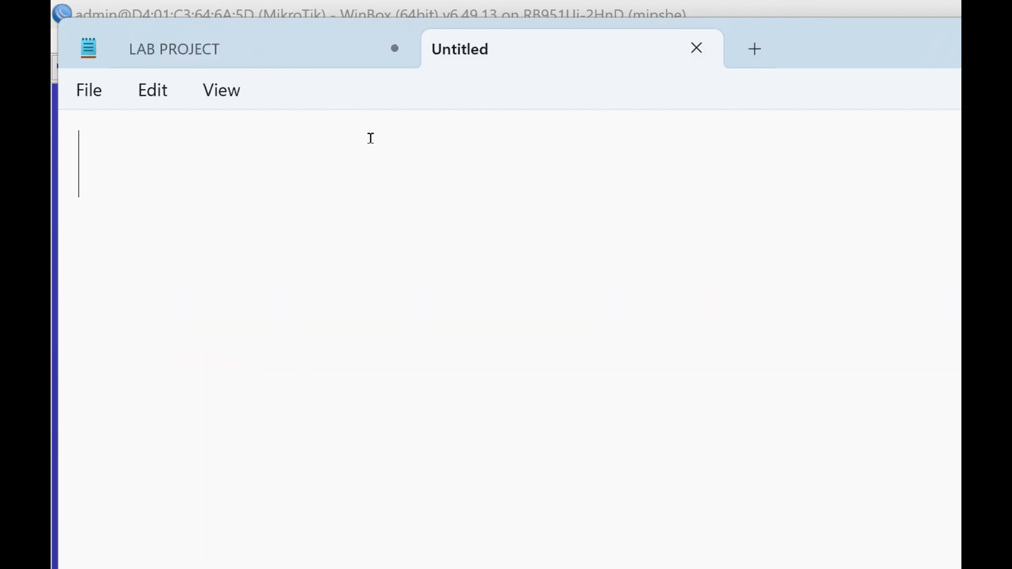
pyautogui.write('DHCP  SER')
pyautogui.press('BackSpace')
pyautogui.write('ERVER')
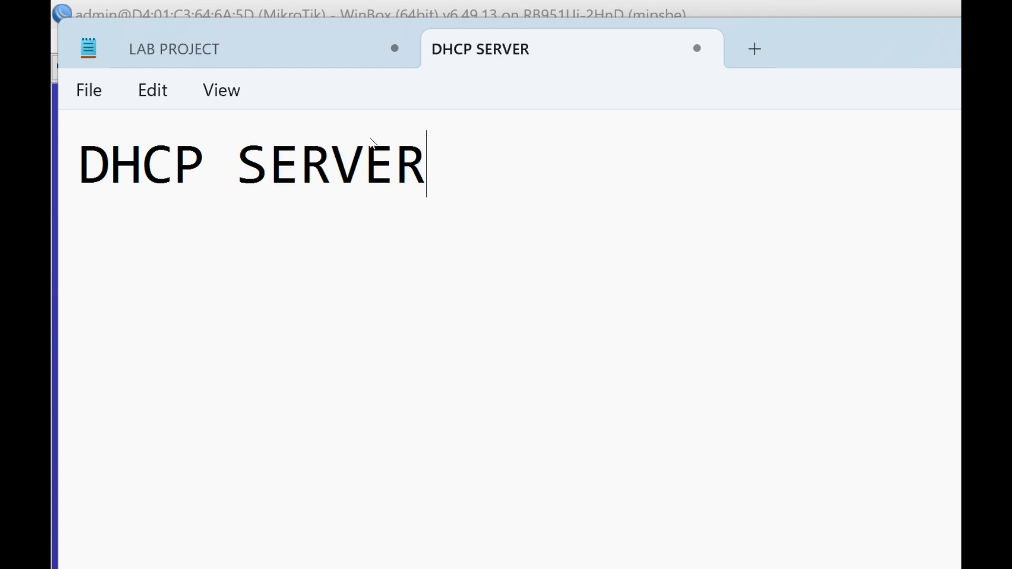
pyautogui.write(' AND DHCP')
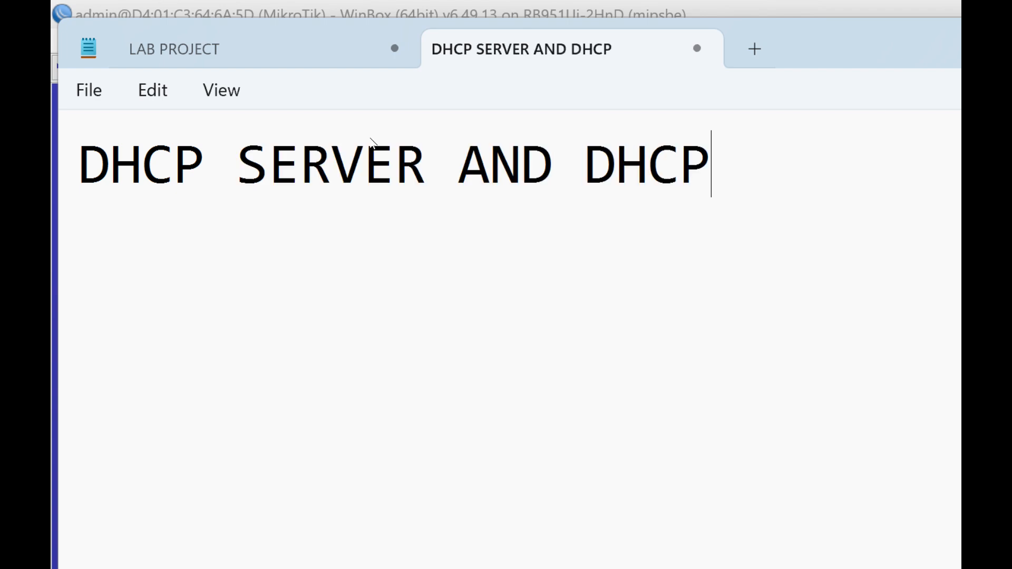
pyautogui.write(' CLIENT')
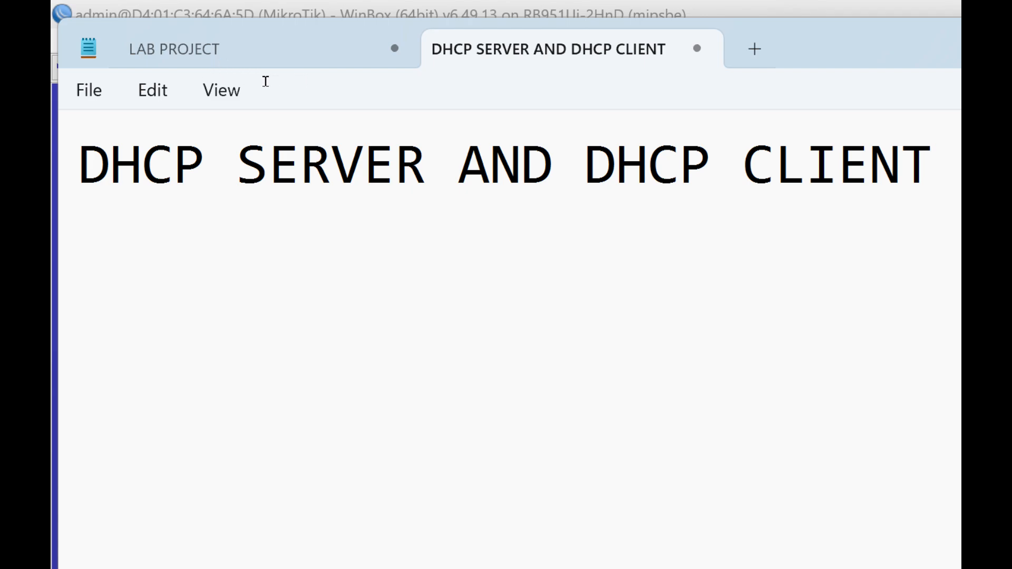
# - Split the DHCP heading so that "DHCP CLIENT" sits on its own second line
pyautogui.hotkey('ctrl', 'Left')
pyautogui.hotkey('ctrl', 'Left')
pyautogui.press('Return')
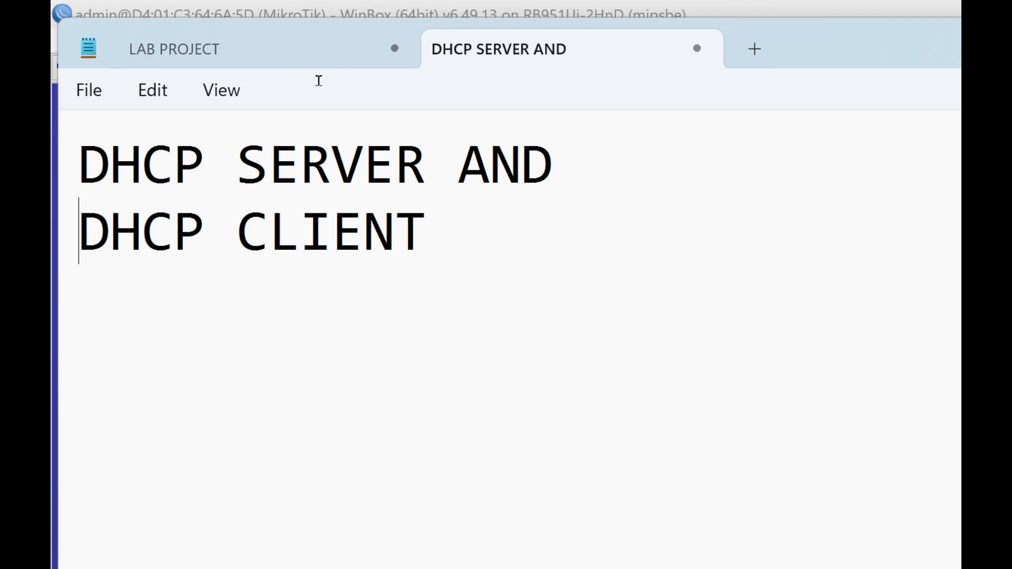
# - Return to the DHCP note and insert a wide gap between "DHCP SERVER" and "AND" on the first line
pyautogui.click(257, 81)
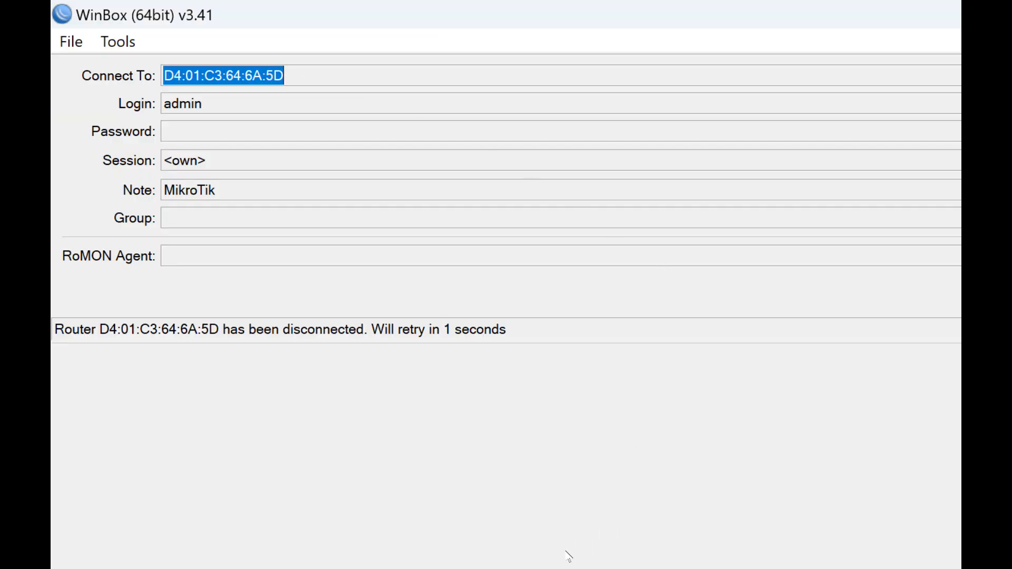
pyautogui.hotkey('alt', 'Tab')
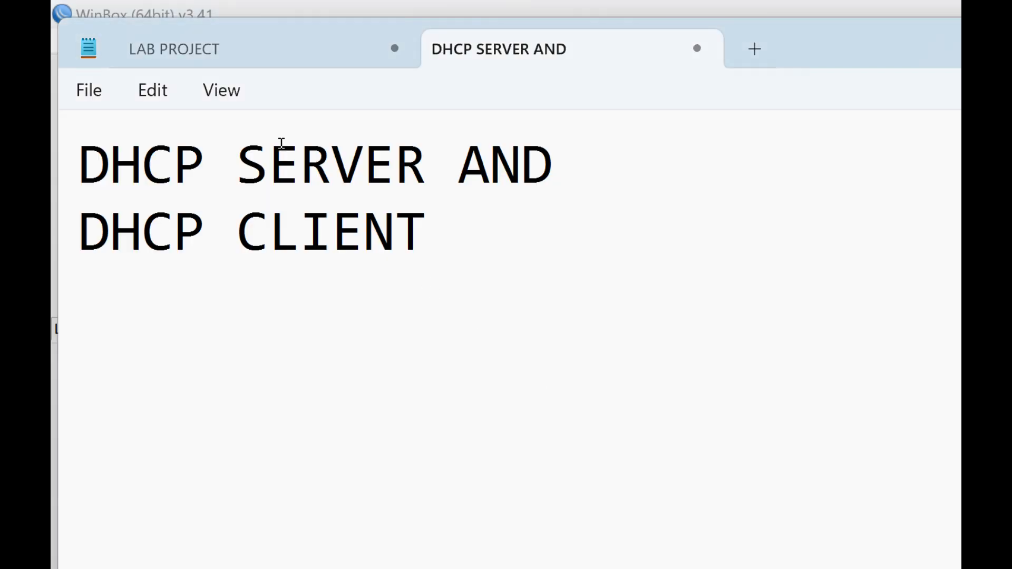
pyautogui.click(270, 158)
pyautogui.press('Left')
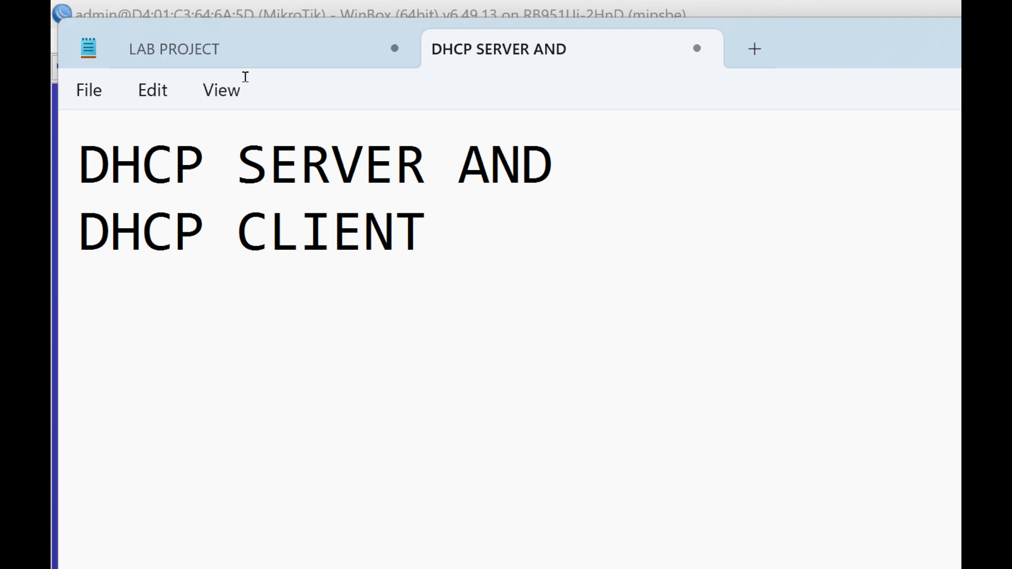
pyautogui.hotkey('ctrl', 'Right')
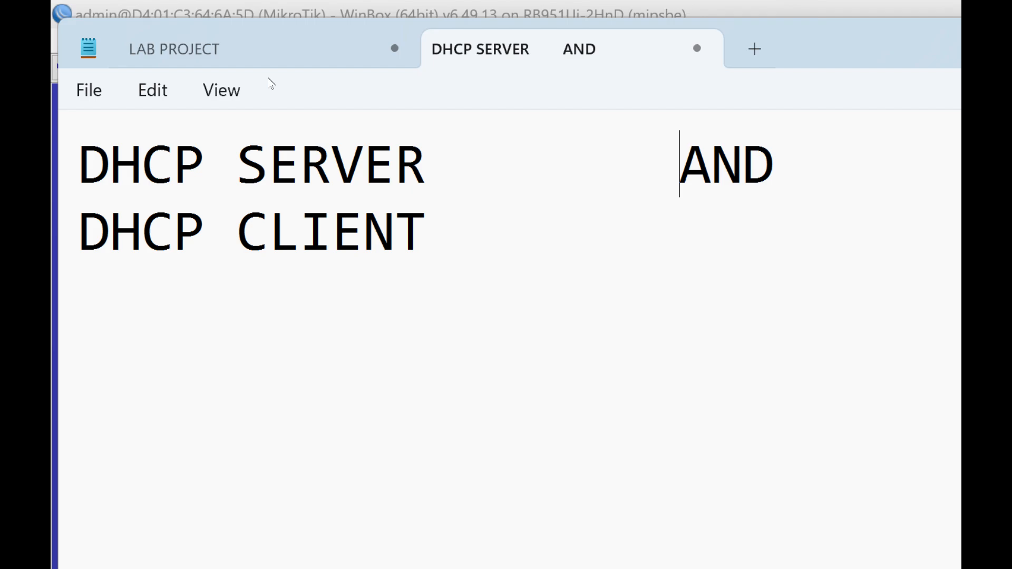
# - Highlight text on the "DHCP CLIENT" line to point out the client part of the note
pyautogui.press('Down')
pyautogui.hotkey('shift', 'Left')
pyautogui.hotkey('shift', 'Left')
pyautogui.hotkey('shift', 'Left')
pyautogui.hotkey('shift', 'Left')
pyautogui.hotkey('shift', 'Left')
pyautogui.hotkey('shift', 'Left')
pyautogui.hotkey('shift', 'Left')
pyautogui.hotkey('shift', 'Left')
pyautogui.hotkey('shift', 'Left')
pyautogui.hotkey('shift', 'Left')
pyautogui.hotkey('shift', 'Left')
pyautogui.press('Left')
pyautogui.hotkey('shift', 'Right')
pyautogui.hotkey('shift', 'Right')
pyautogui.hotkey('shift', 'Right')
pyautogui.hotkey('shift', 'Right')
pyautogui.hotkey('shift', 'Right')
pyautogui.hotkey('shift', 'Right')
pyautogui.hotkey('shift', 'Right')
pyautogui.hotkey('shift', 'Right')
pyautogui.hotkey('shift', 'Right')
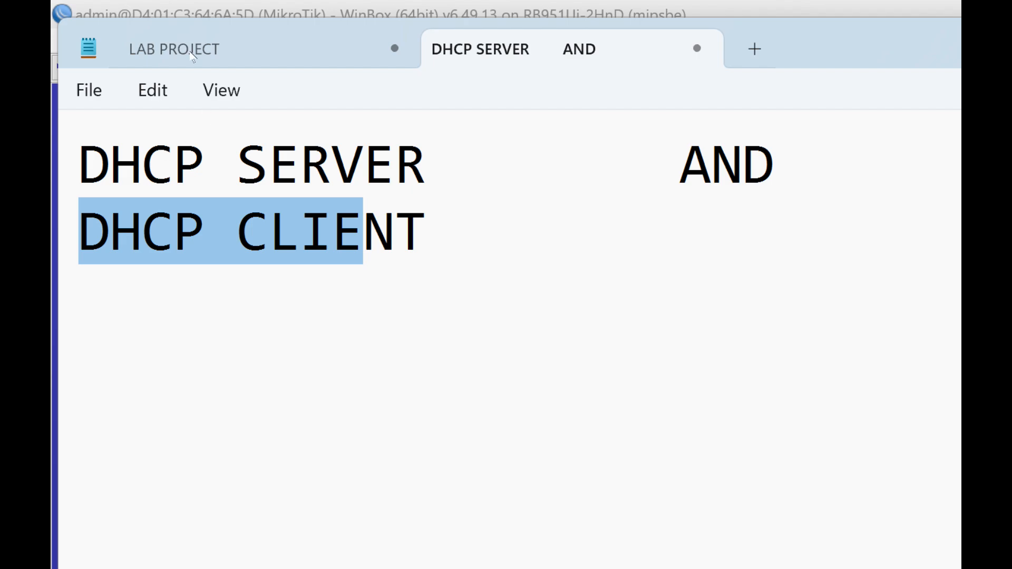
# - Go back to the LAB PROJECT note and highlight its listed items one at a time to review them
pyautogui.click(158, 32)
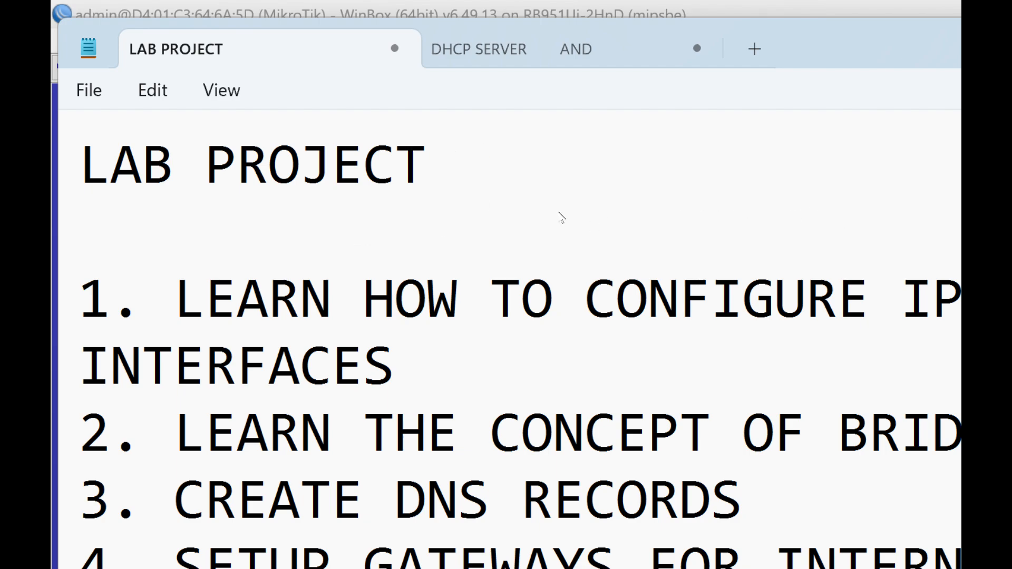
pyautogui.moveTo(79, 498); pyautogui.dragTo(330, 498)
pyautogui.click(112, 227)
pyautogui.moveTo(73, 224); pyautogui.dragTo(838, 213)
pyautogui.click(827, 215)
# - Start another new note with the heading "STEP 1:"
pyautogui.hotkey('ctrl', 'n')
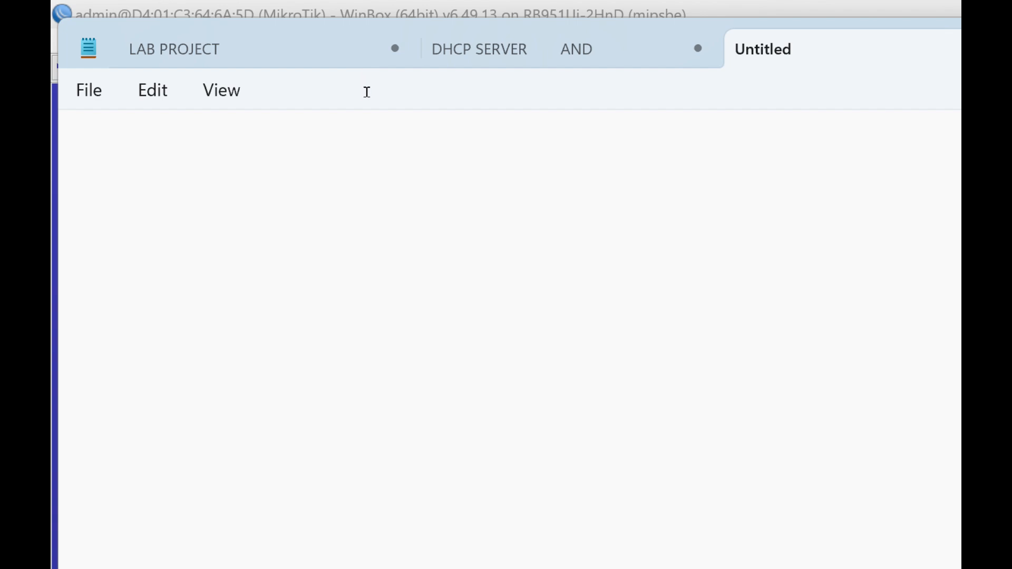
pyautogui.write('SET')
pyautogui.press('BackSpace')
pyautogui.press('BackSpace')
pyautogui.write('T')
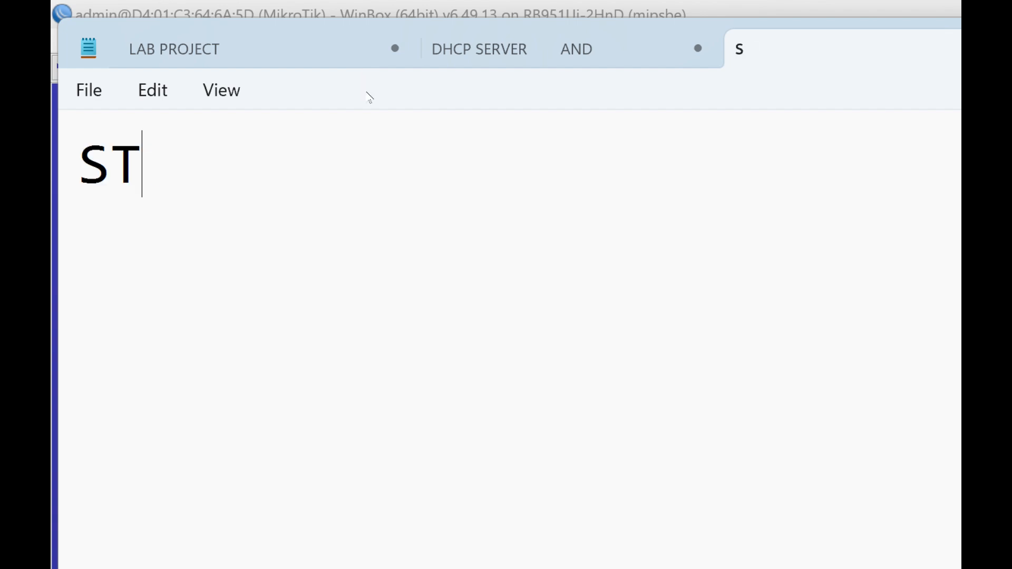
pyautogui.write('EP 1:')
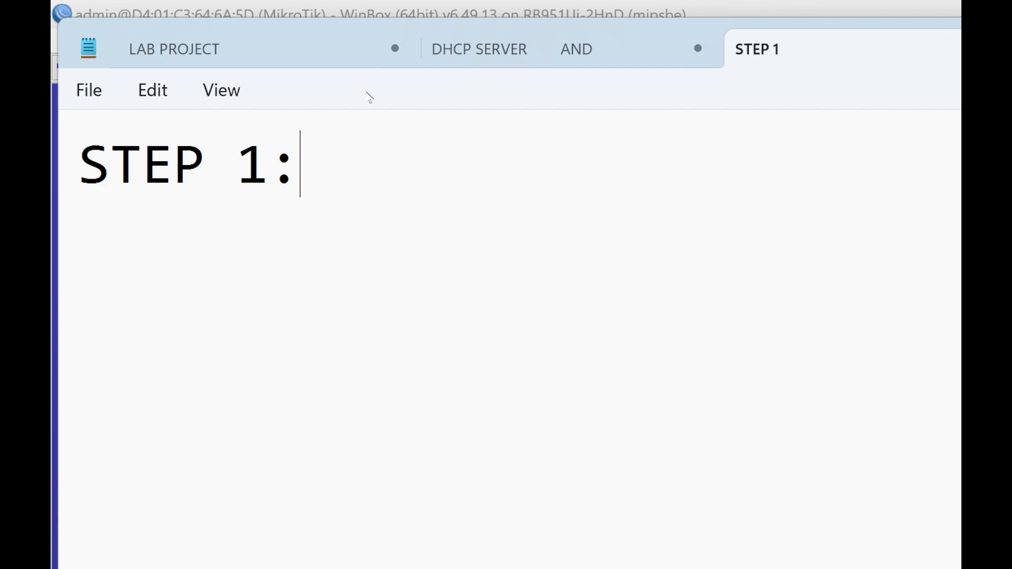
# - Add a line beginning "BRIDGE ALL THE PORTS AND GIV…" under the STEP 1 heading
pyautogui.press('Return')
pyautogui.write('BRIDGE')
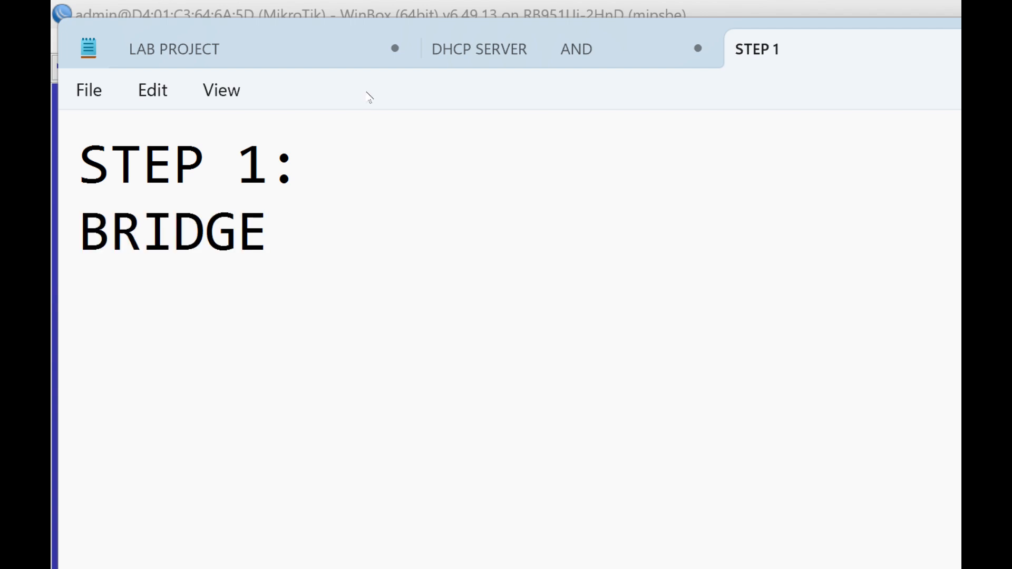
pyautogui.write(' ALL THE P')
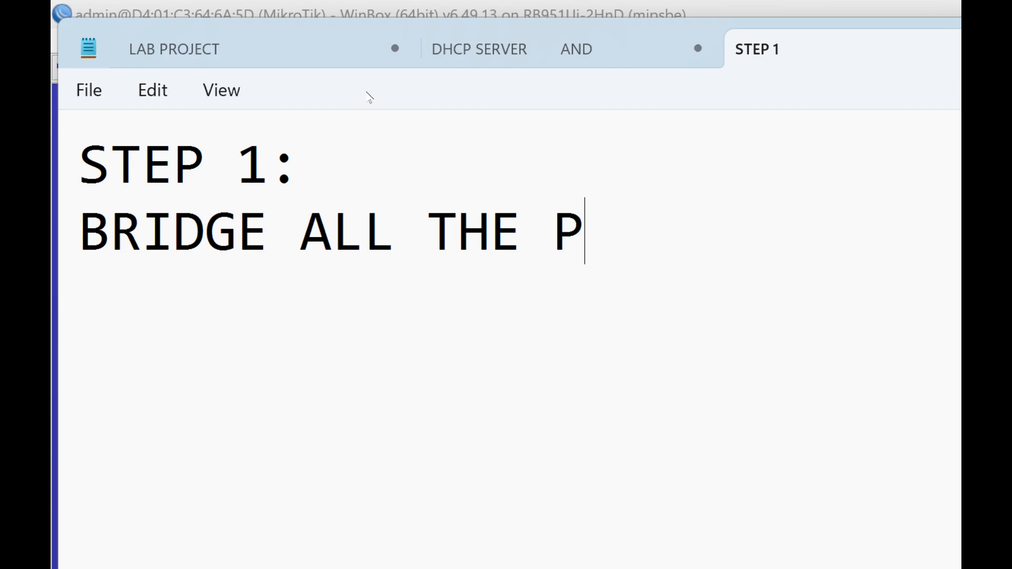
pyautogui.write('ORTS AND GIV')
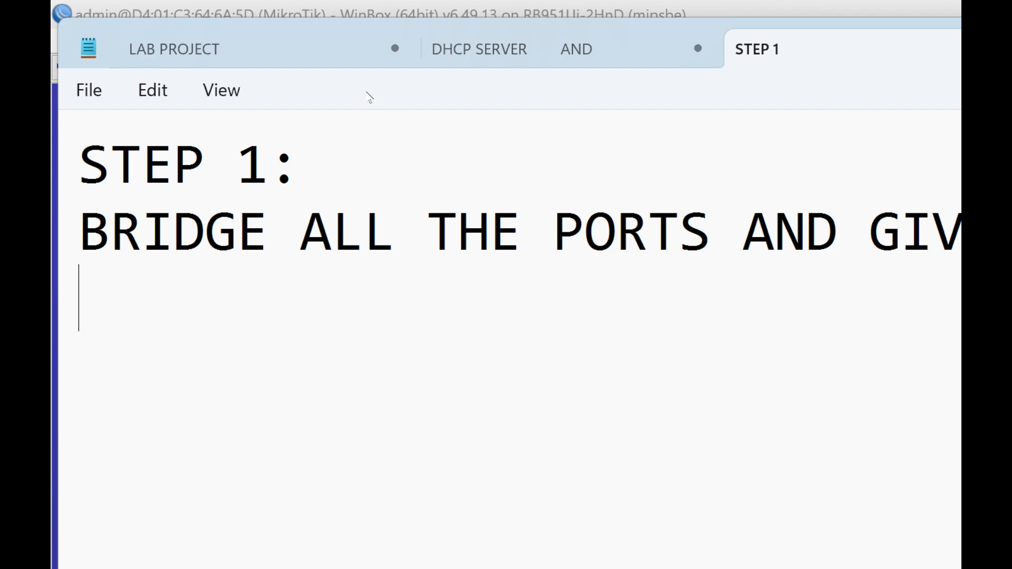
# - Leave a blank line and add a second item beginning "2. ASSIGN AN IP ADDRESS BLOC…"
pyautogui.press('Return')
pyautogui.write('2. ')
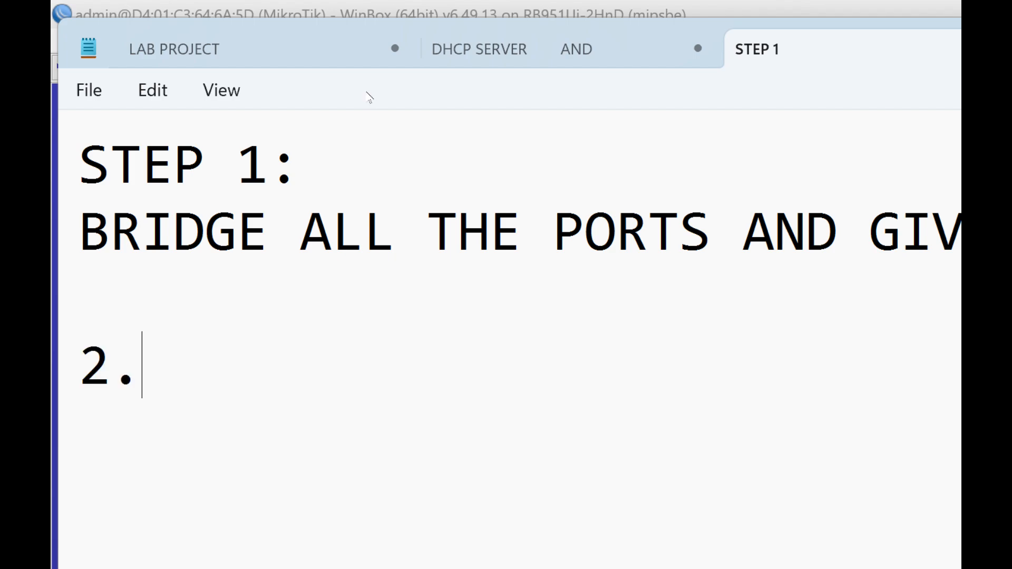
pyautogui.write('A')
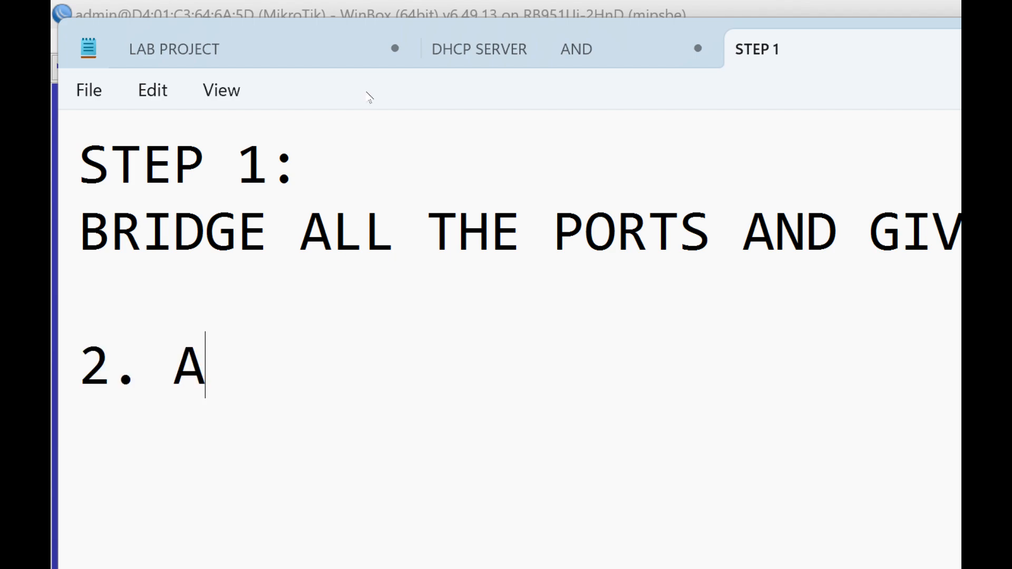
pyautogui.write('SSIGN AN IP')
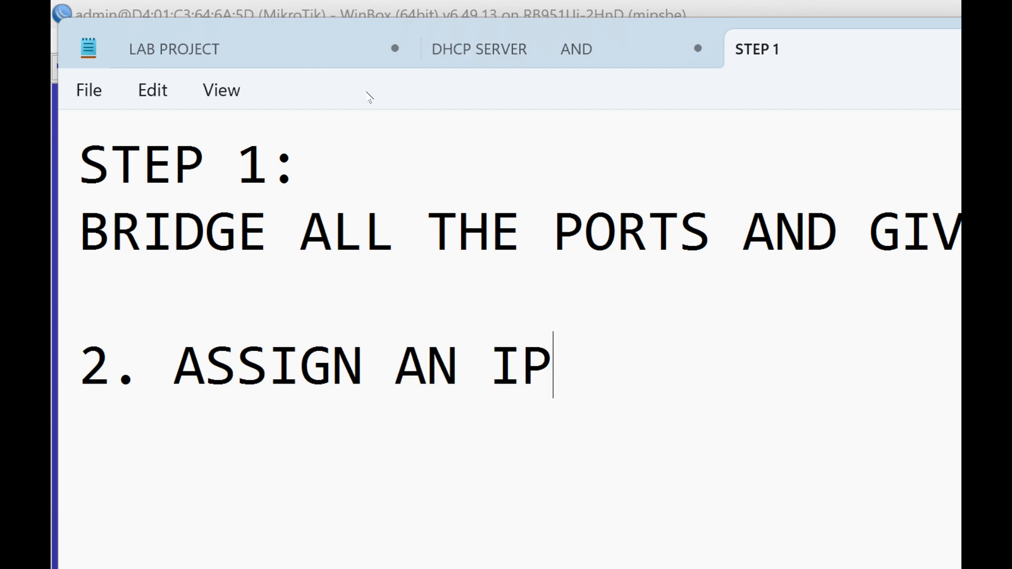
pyautogui.write(' ADDRESS BLOC')
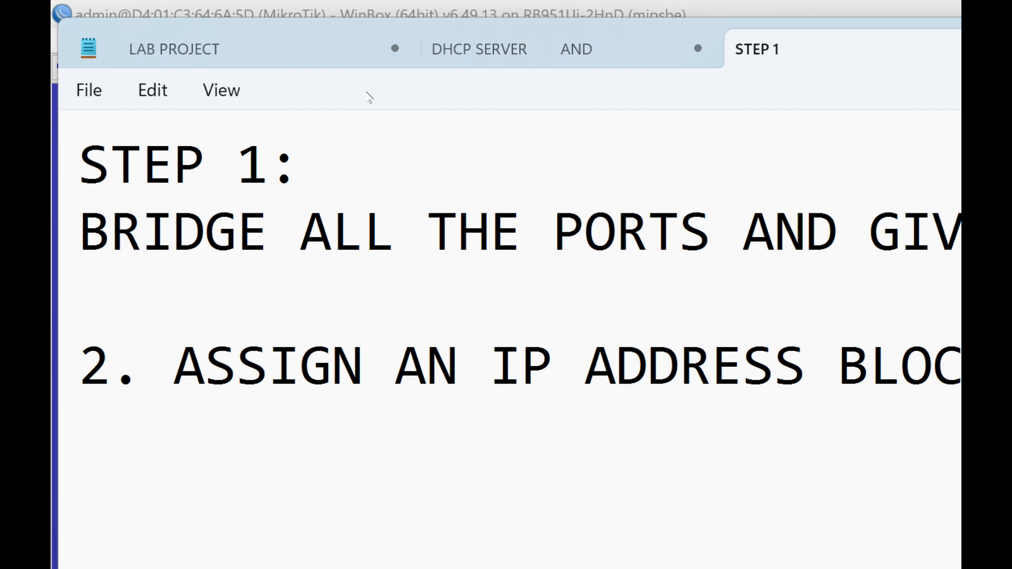
# - Add an item beginning "3. RUN DHCP SERVER ON THE BR…" below the IP address item
pyautogui.write('3')
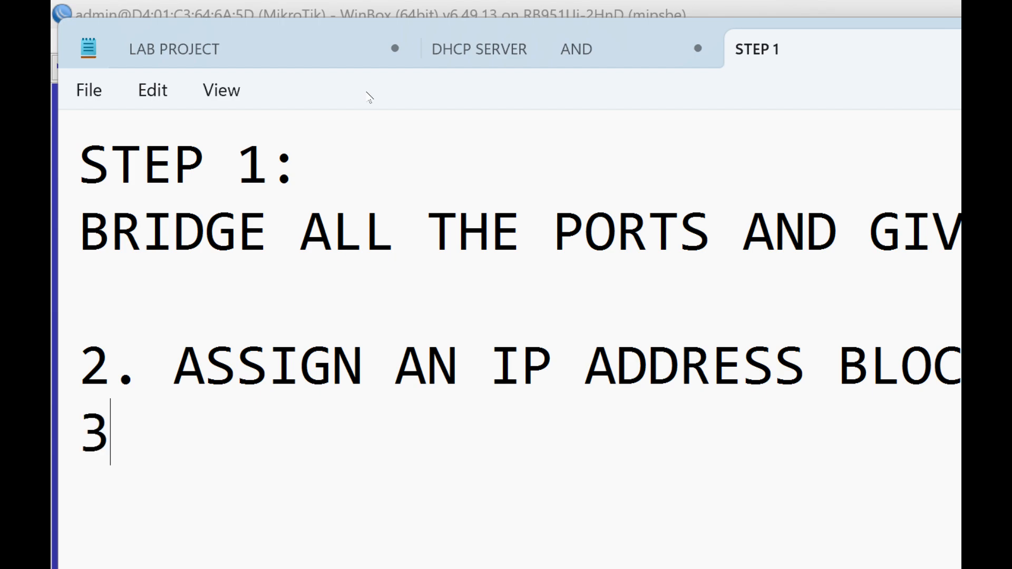
pyautogui.write('. RUN ')
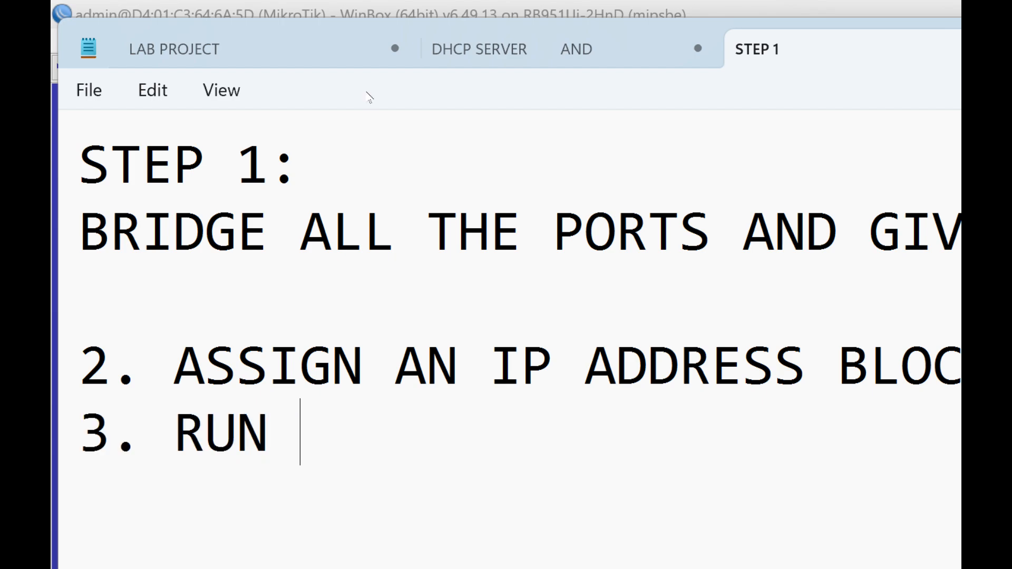
pyautogui.write('DHCP SER')
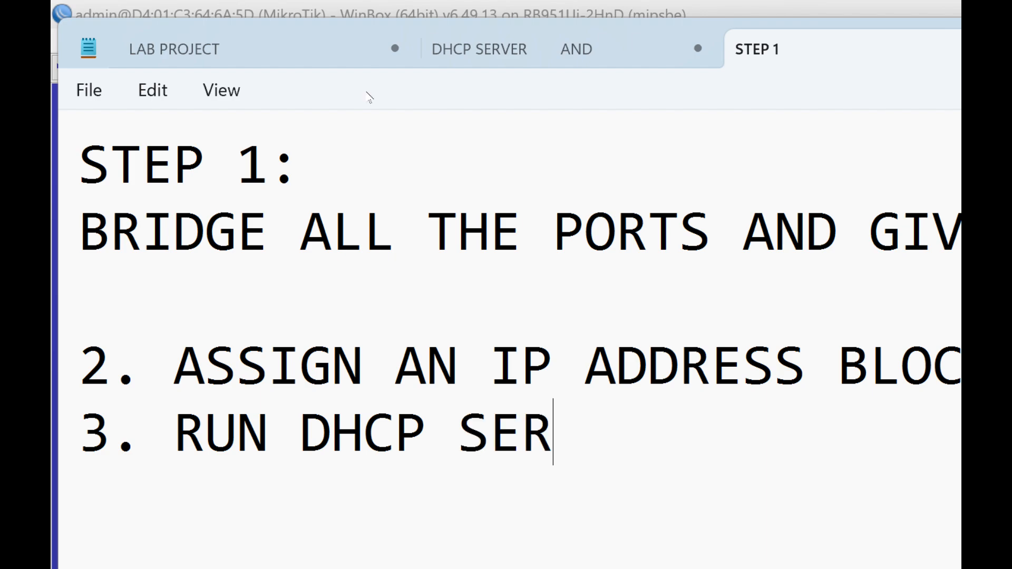
pyautogui.write('VER ON TH')
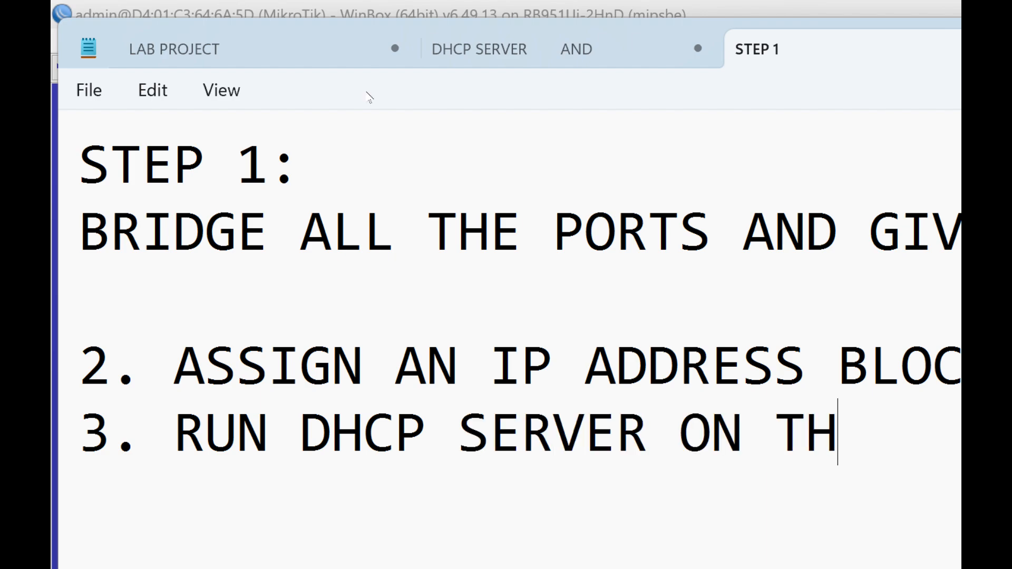
pyautogui.write('E BR')
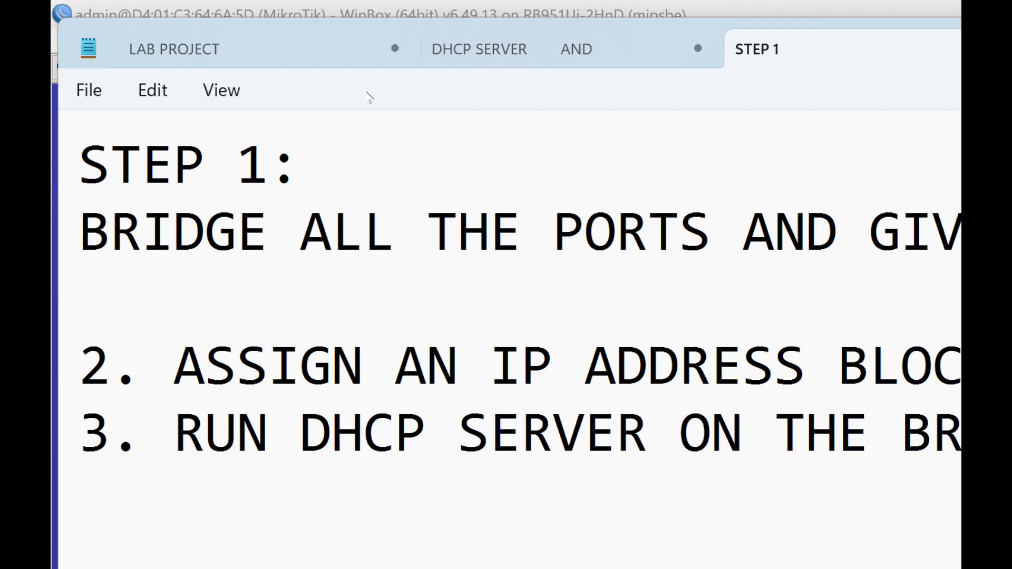
# - Insert the item "3. CREATE A DNS RECORD" above the DHCP server item and renumber the DHCP server item as 4
pyautogui.click(864, 287)
pyautogui.press('Return')
pyautogui.write('3. ')
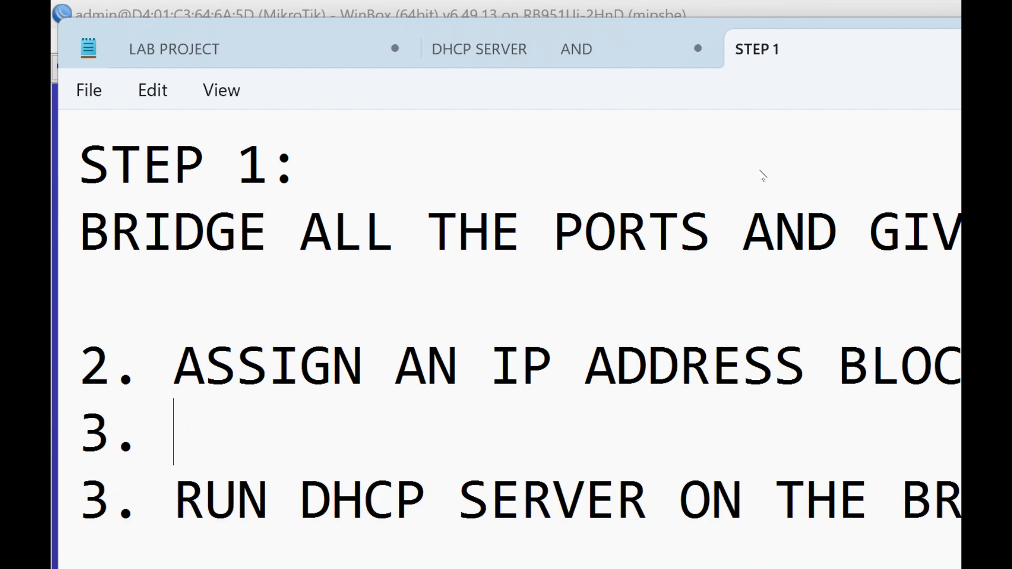
pyautogui.write('CREATE ')
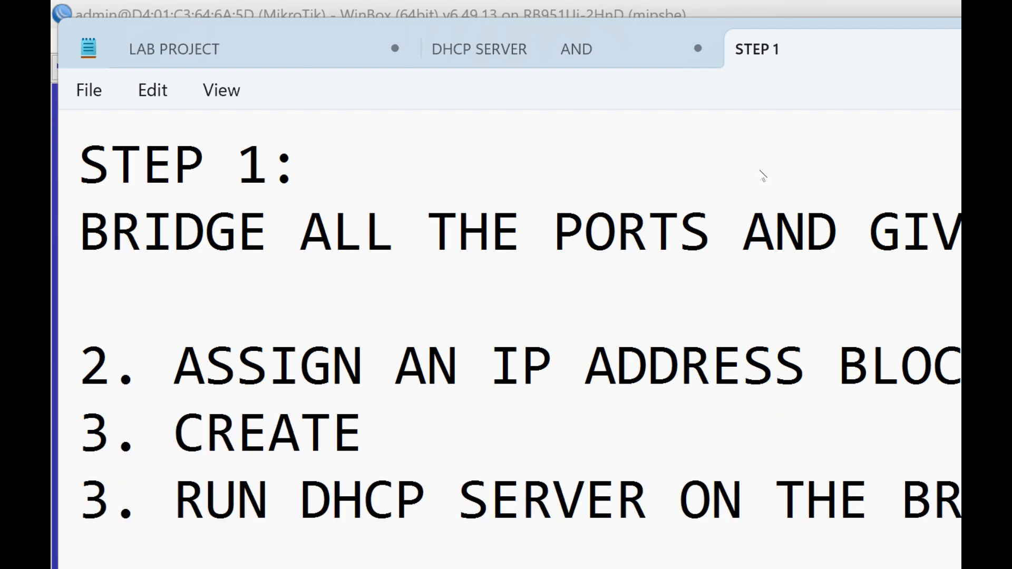
pyautogui.write('A DNS RE')
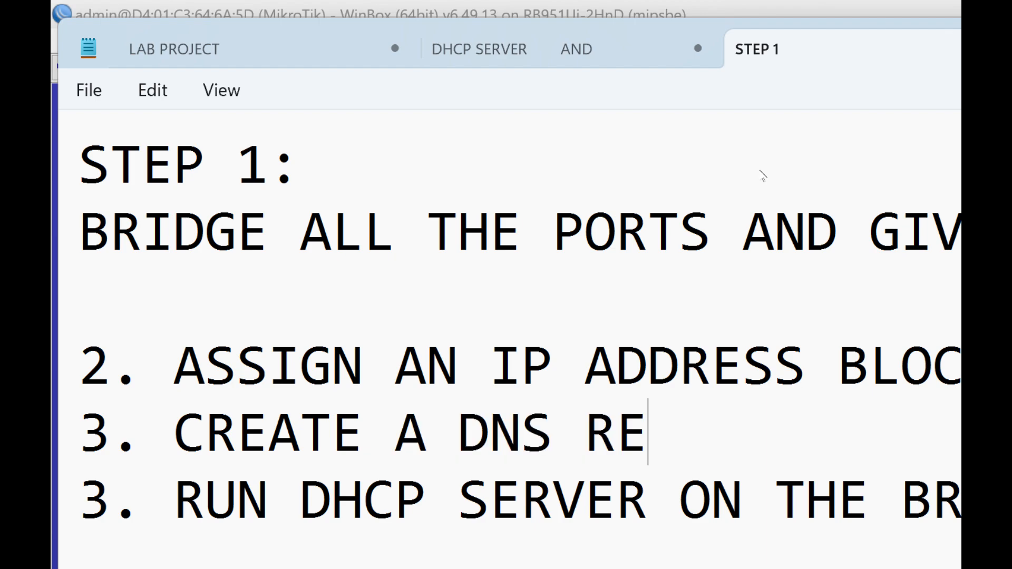
pyautogui.write('CORD')
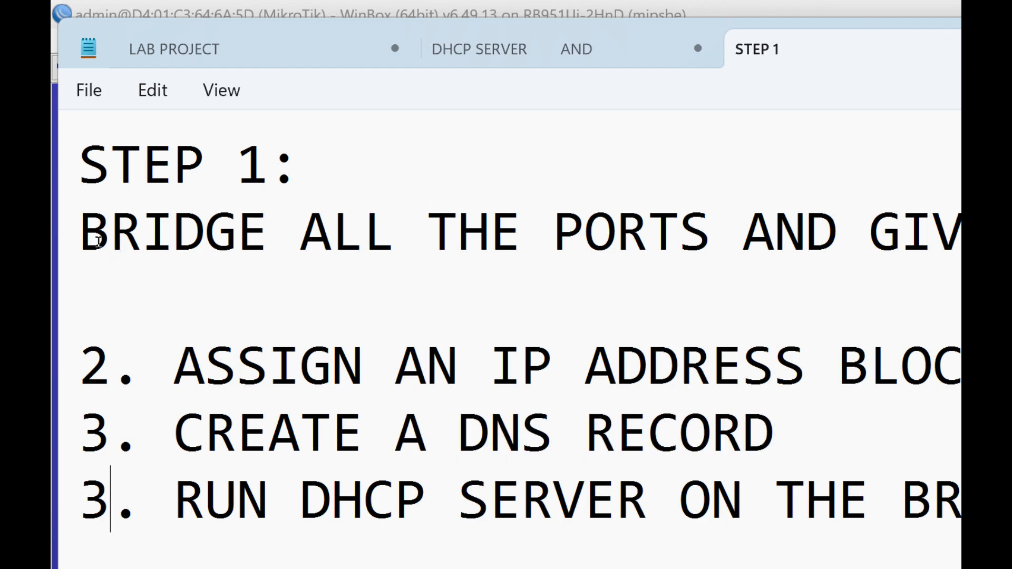
pyautogui.press('BackSpace')
pyautogui.write('4')
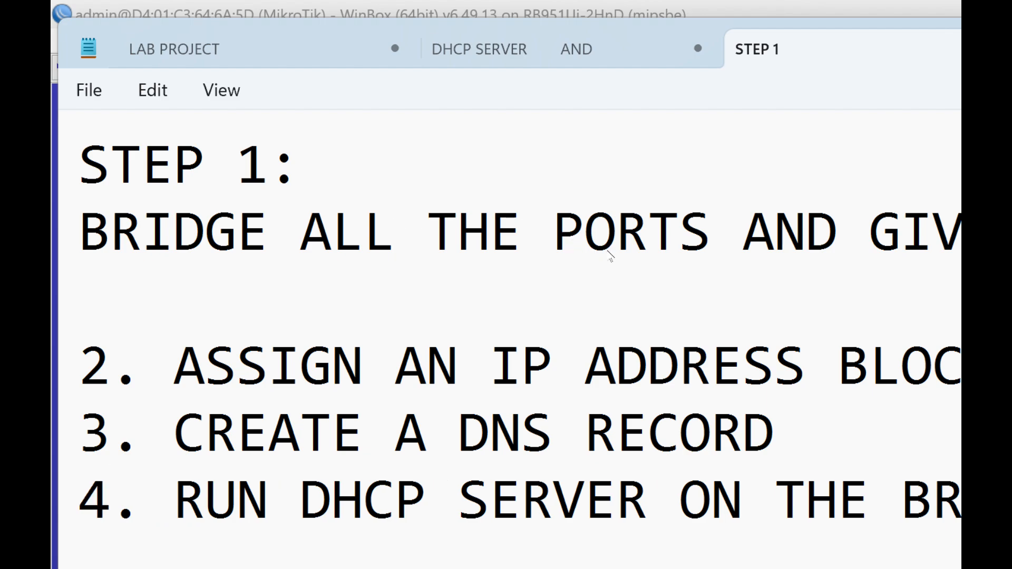
# - Add the item "5. WE MAY TRY TO BROWSE" below the DHCP server item
pyautogui.write('SETP')
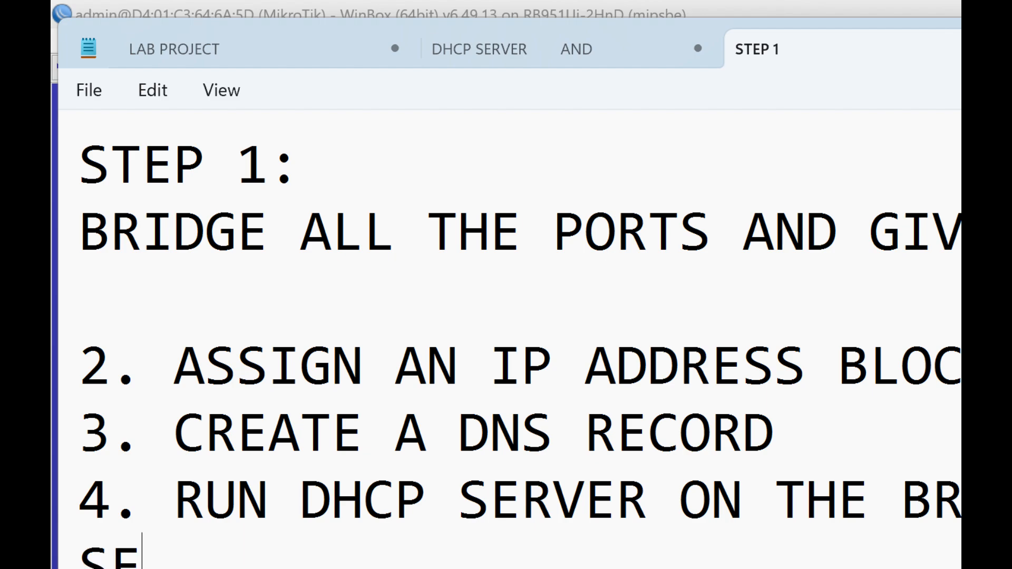
pyautogui.press('BackSpace')
pyautogui.press('BackSpace')
pyautogui.press('BackSpace')
pyautogui.press('BackSpace')
pyautogui.write('5')
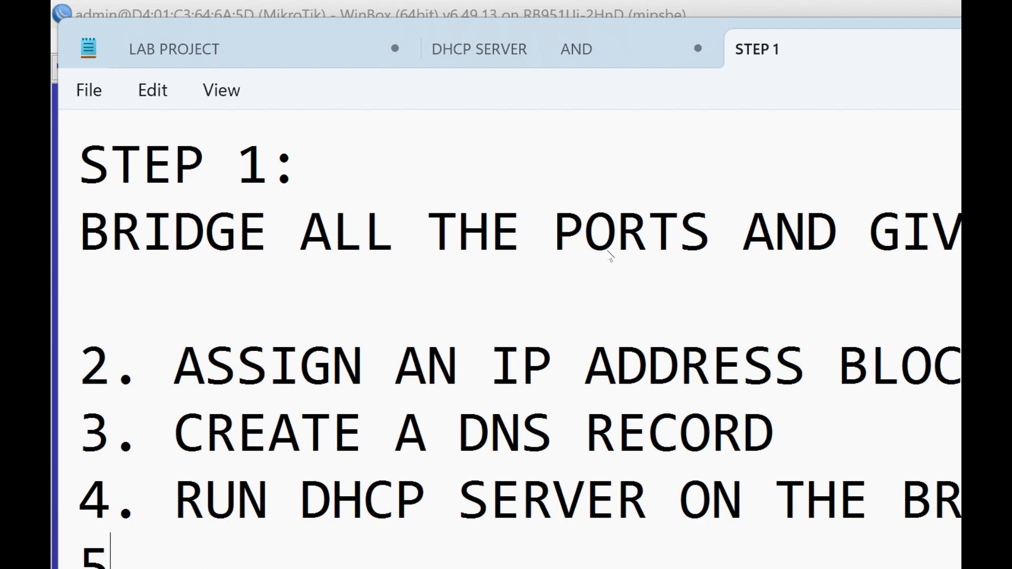
pyautogui.write('. WE M')
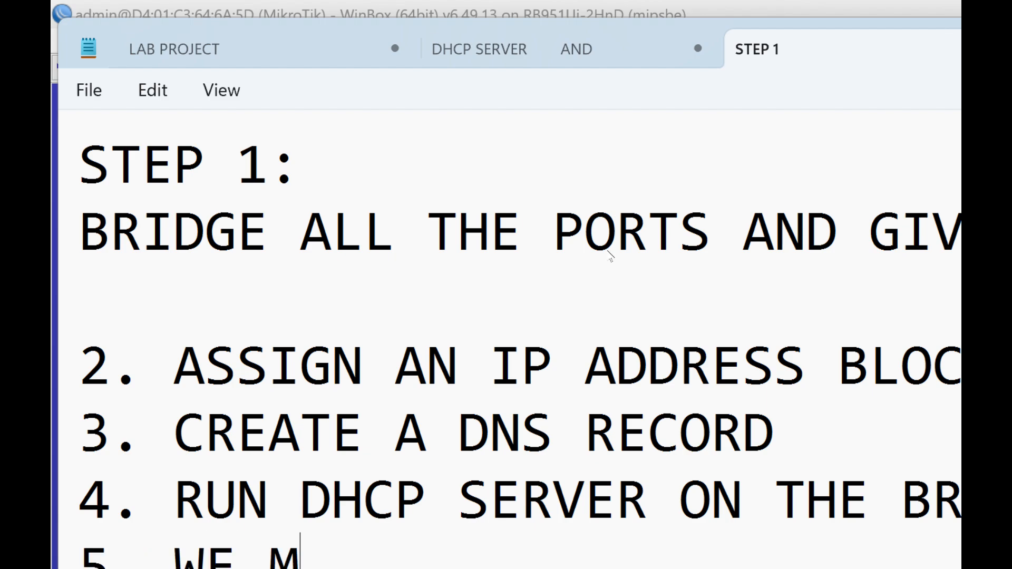
pyautogui.write('AY TRY TO BROWSE')
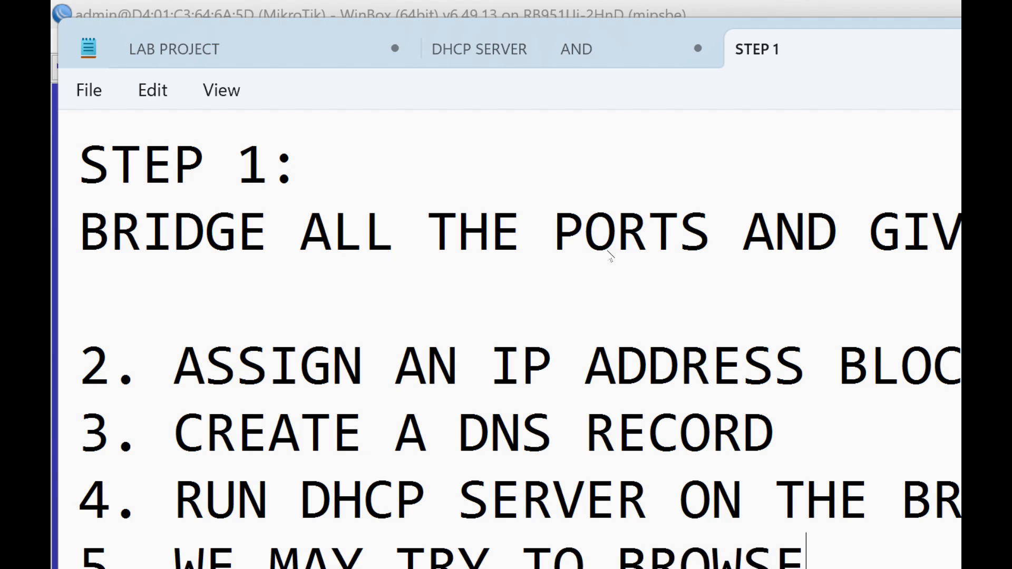
# - Remove the blank line above item 2 and number the bridge line as "1."
pyautogui.press('Up')
pyautogui.press('Up')
pyautogui.press('Up')
pyautogui.press('Up')
pyautogui.press('BackSpace')
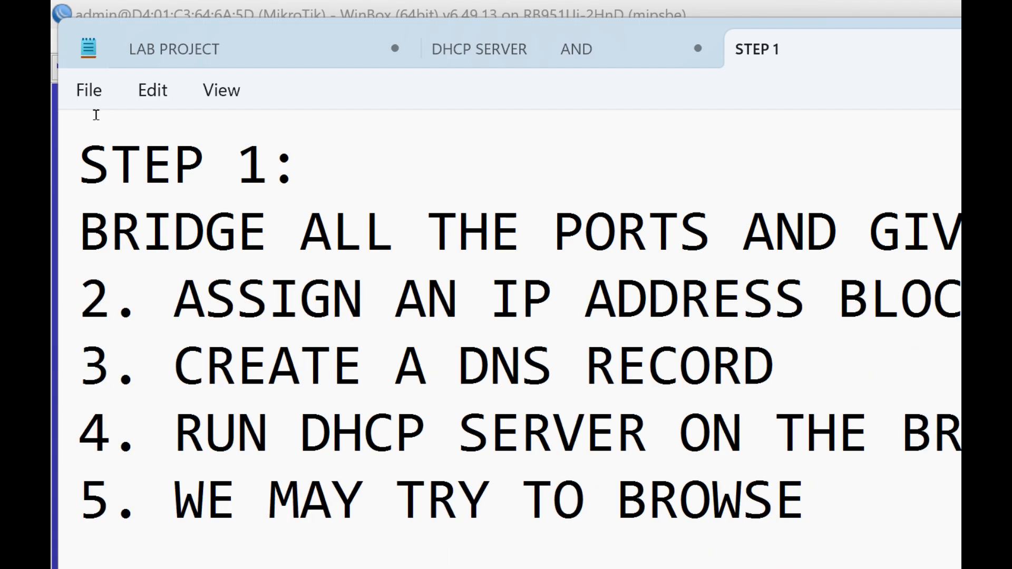
pyautogui.press('Home')
pyautogui.write('1')
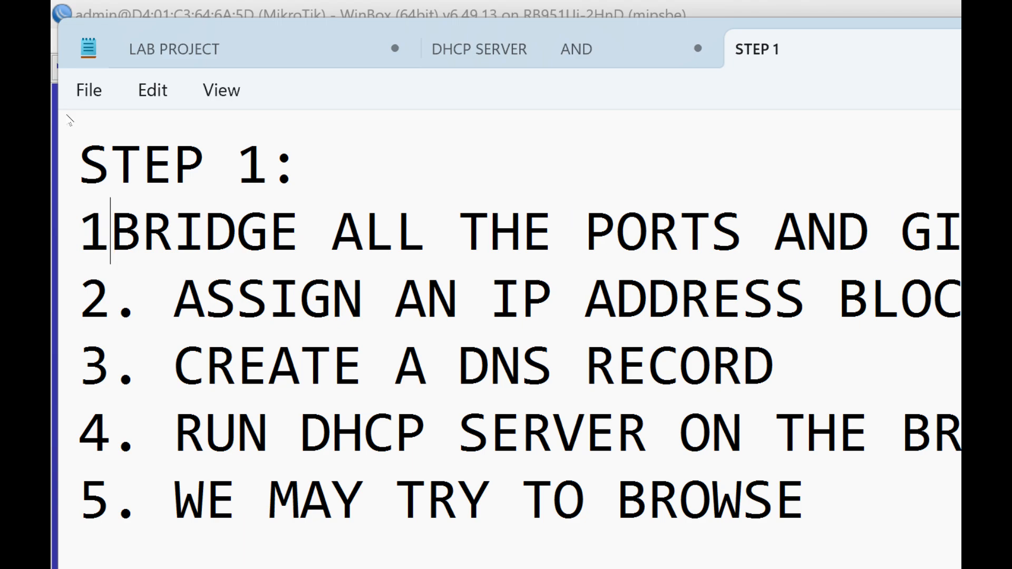
pyautogui.write('.')
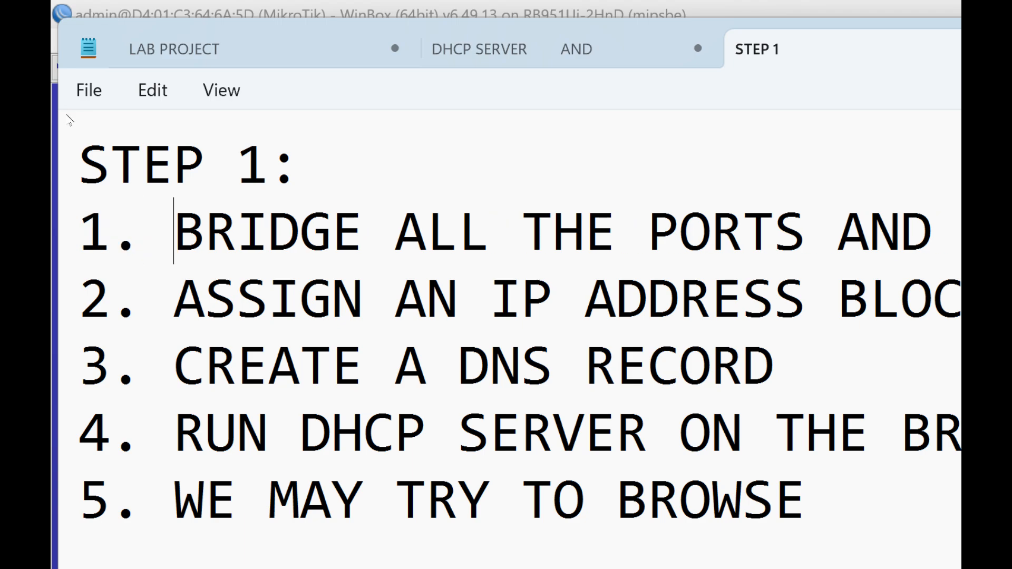
# - Replace the "STEP 1:" heading with "STEPS"
pyautogui.moveTo(298, 158); pyautogui.dragTo(67, 85)
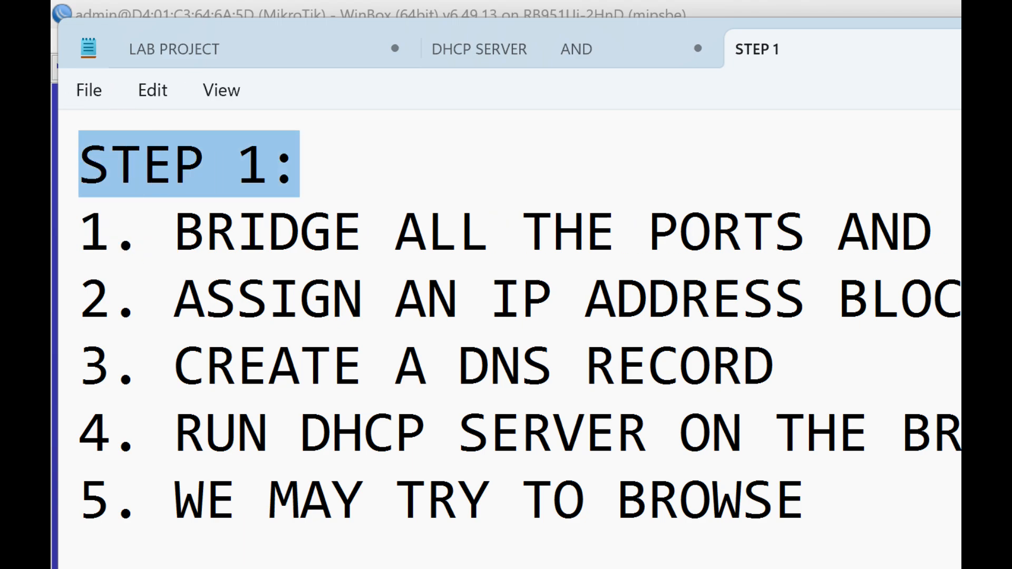
pyautogui.press('BackSpace')
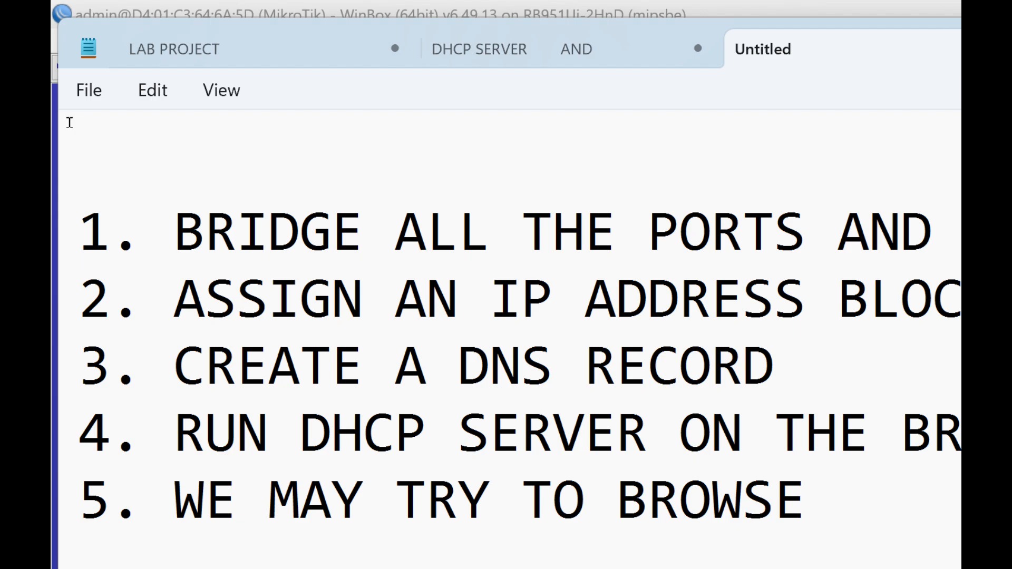
pyautogui.write('ST')
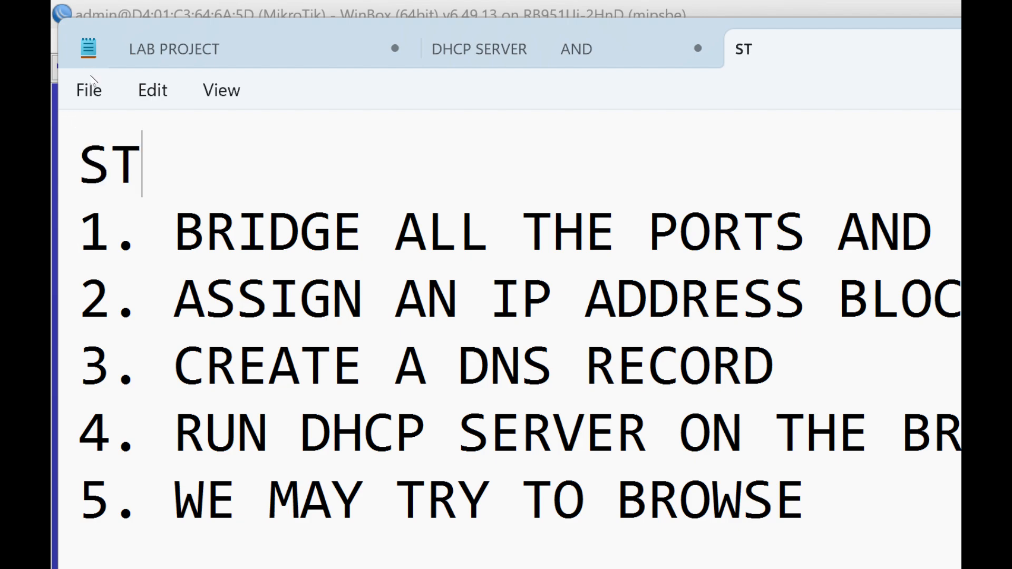
pyautogui.write('EPA')
pyautogui.press('BackSpace')
pyautogui.write('S')
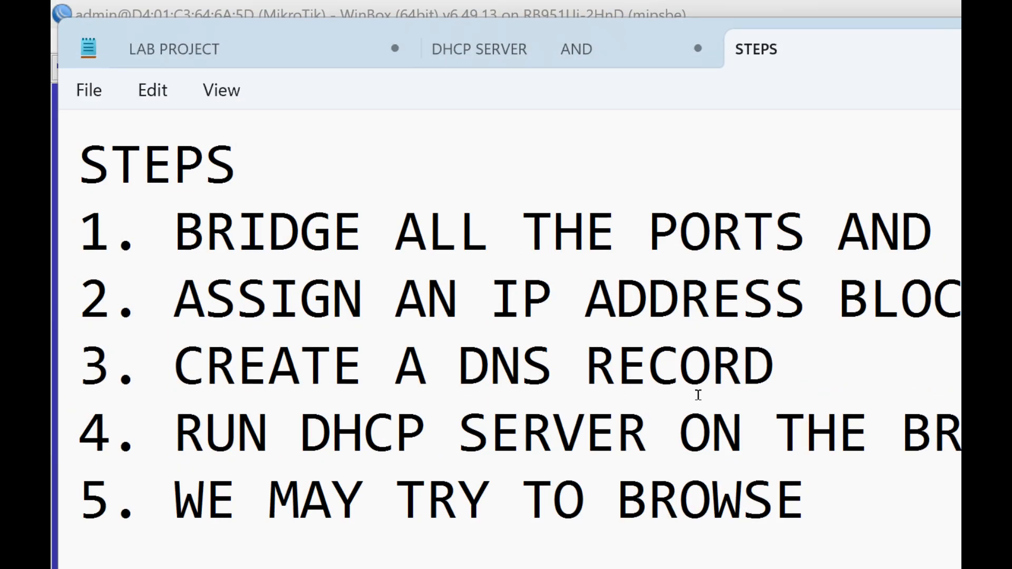
# - Switch to the WinBox session of the RB951Ui-2HnD router and maximize its window
pyautogui.click(403, 567)
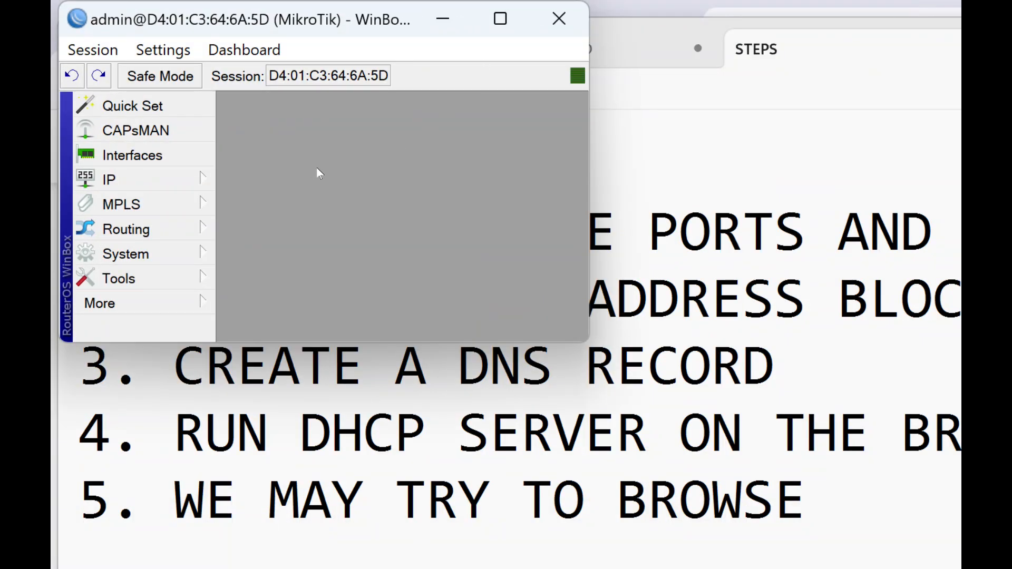
pyautogui.moveTo(210, 7); pyautogui.dragTo(862, 147)
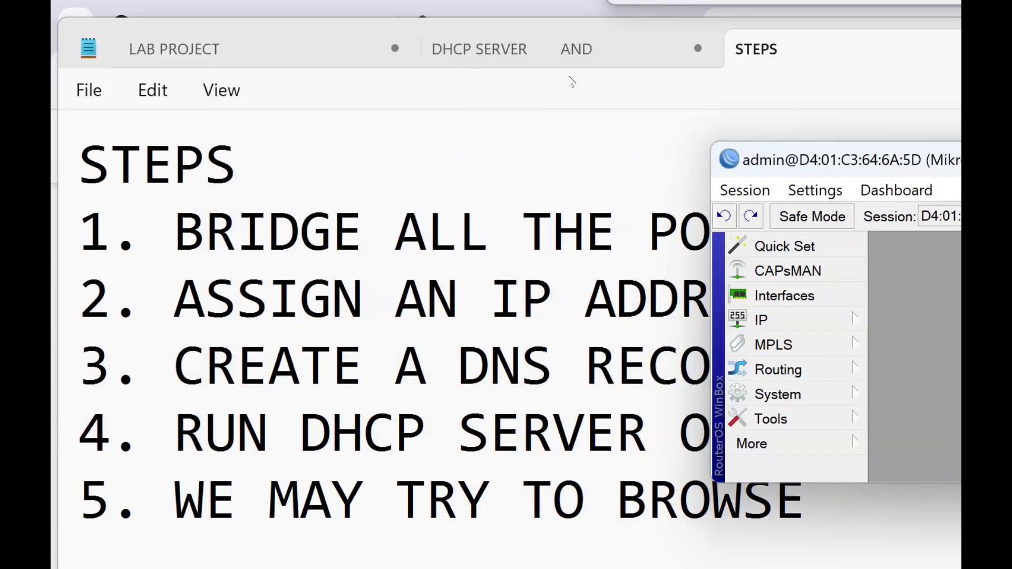
pyautogui.click(569, 80)
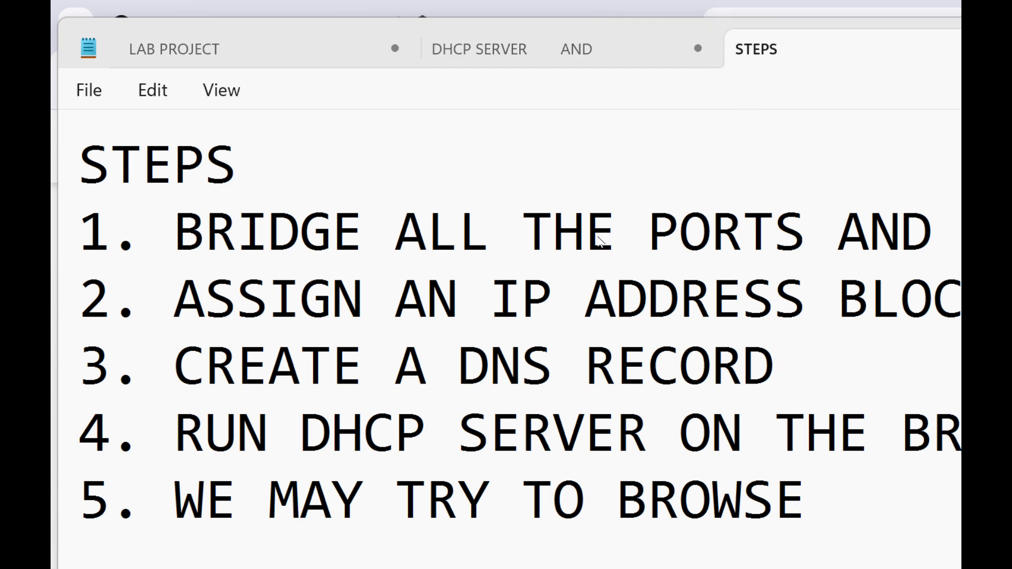
pyautogui.hotkey('alt', 'Tab')
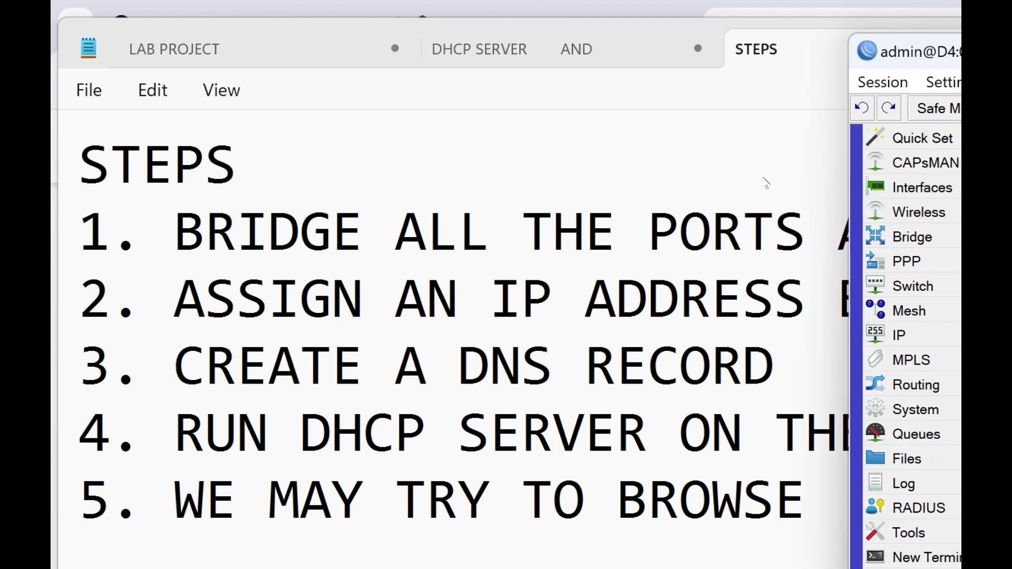
pyautogui.doubleClick(912, 29)
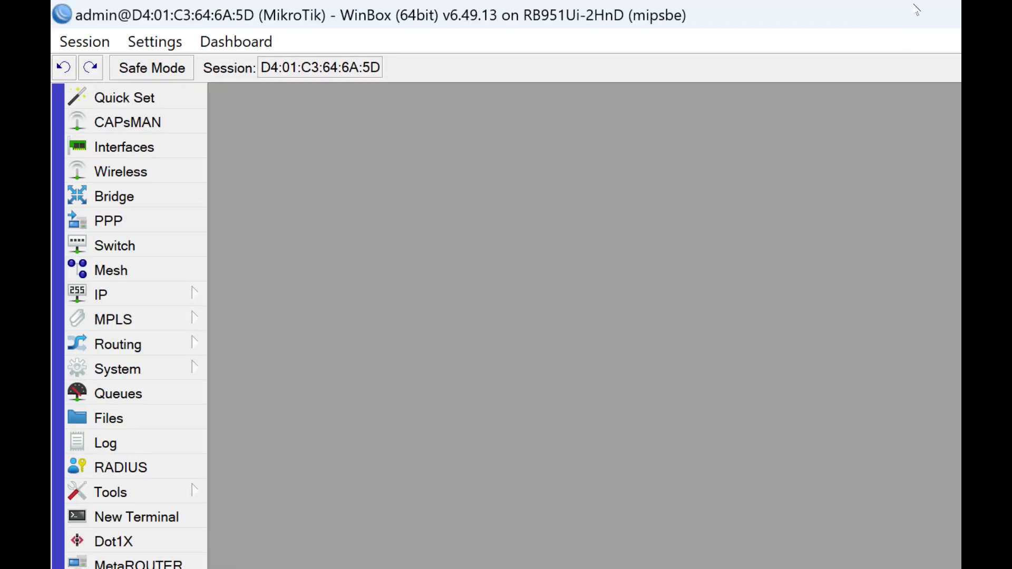
pyautogui.press('super')
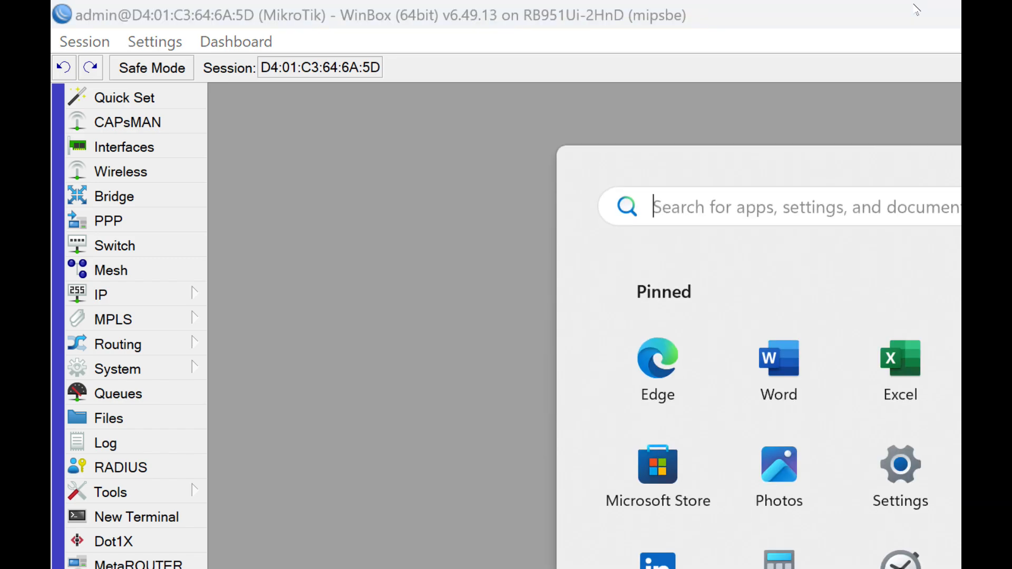
pyautogui.write('FONT')
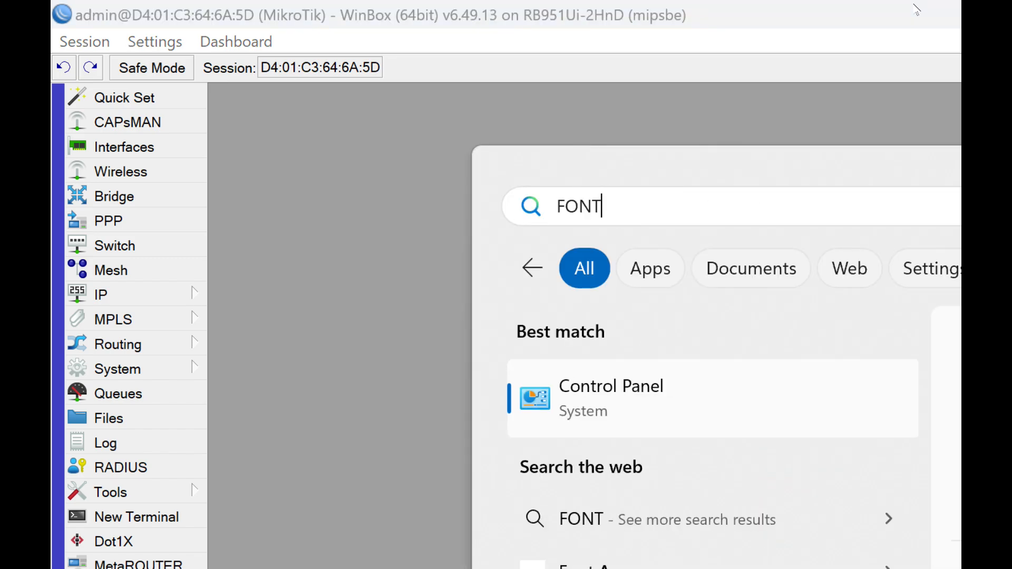
pyautogui.click(919, 17)
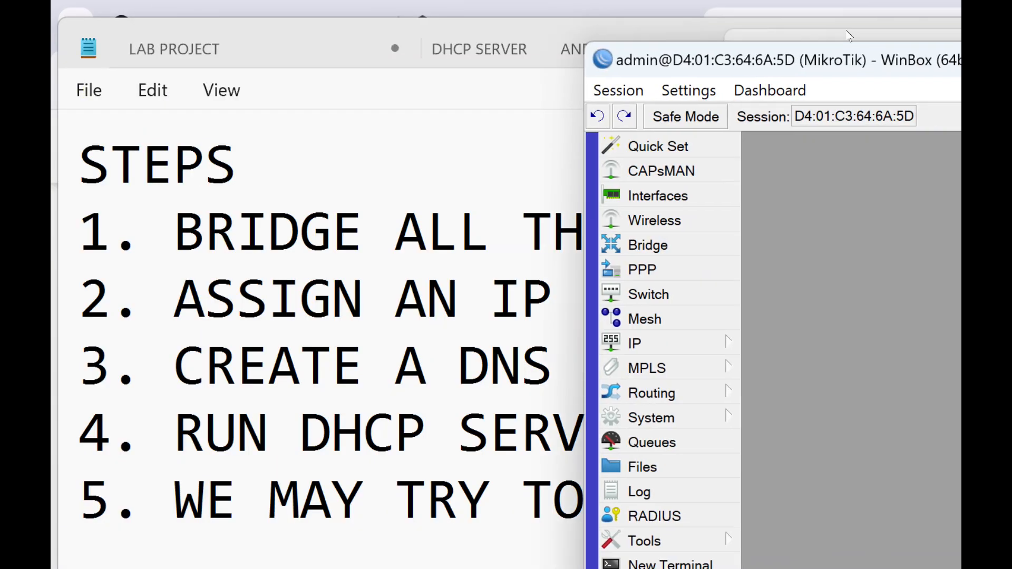
# - Minimize the STEPS notes, the Excel workbook and the WinBox window to clear the desktop
pyautogui.click(910, 22)
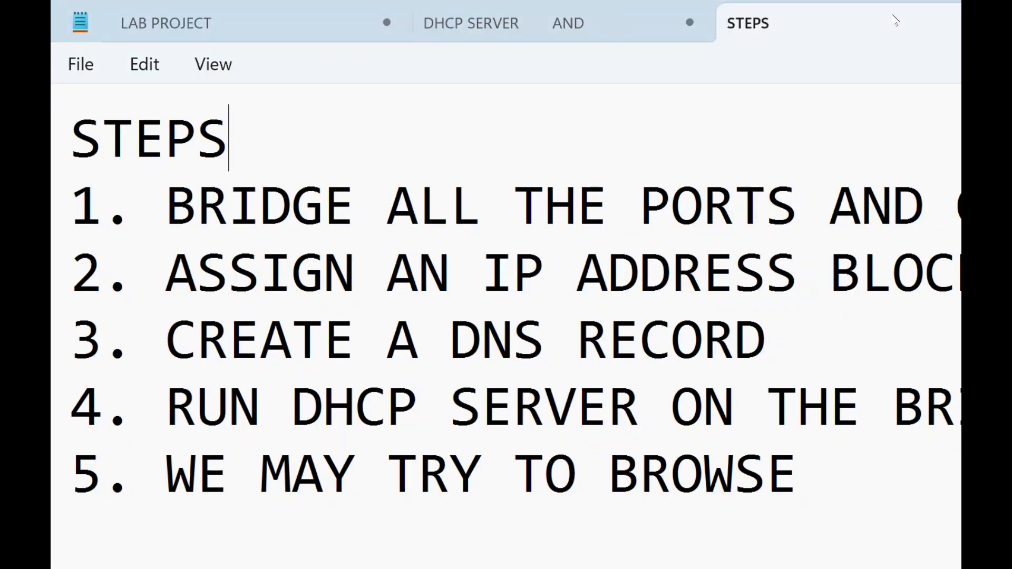
pyautogui.click(894, 15)
pyautogui.click(884, 20)
pyautogui.click(887, 9)
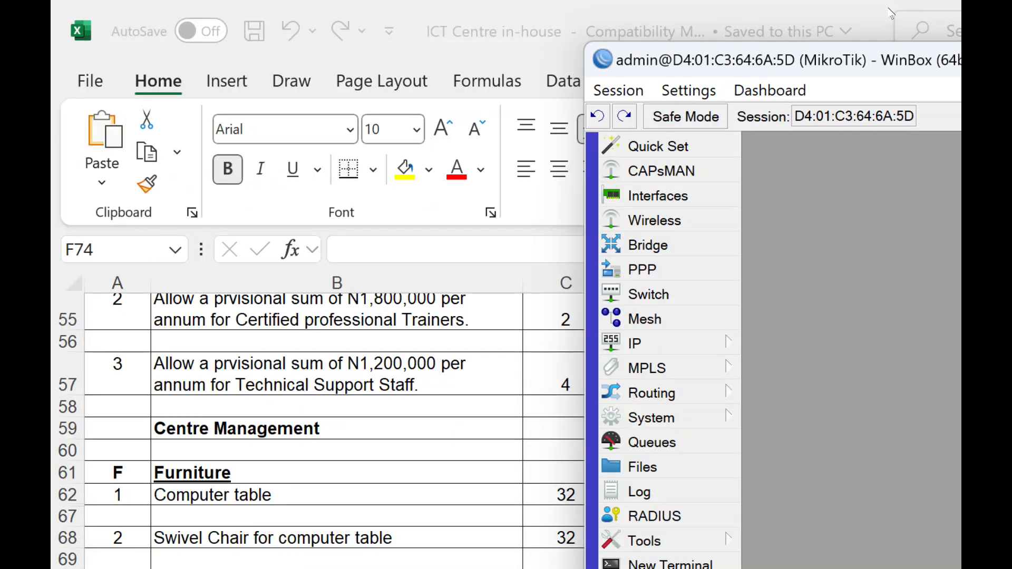
pyautogui.click(886, 9)
pyautogui.click(887, 8)
pyautogui.click(879, 35)
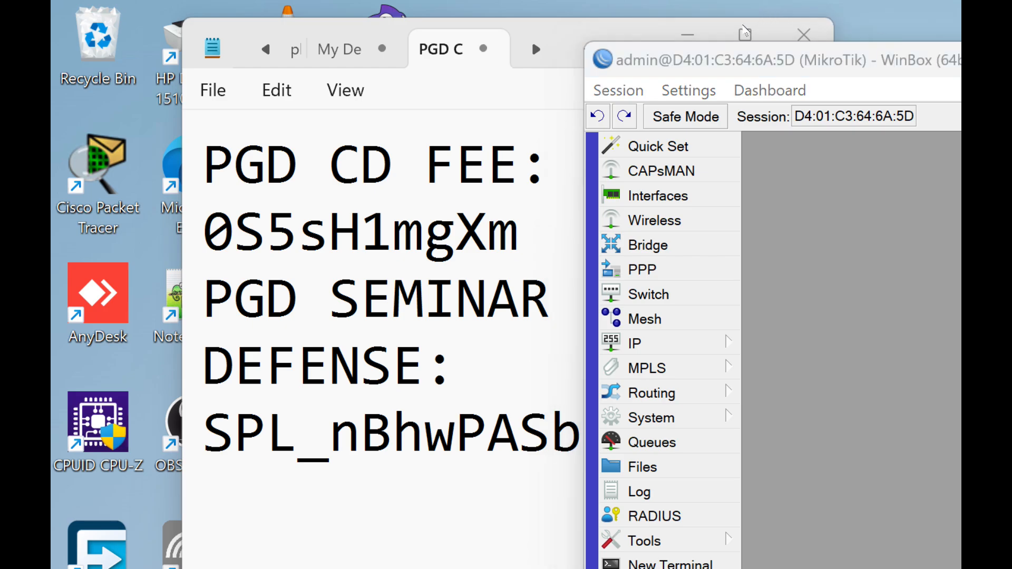
pyautogui.click(743, 26)
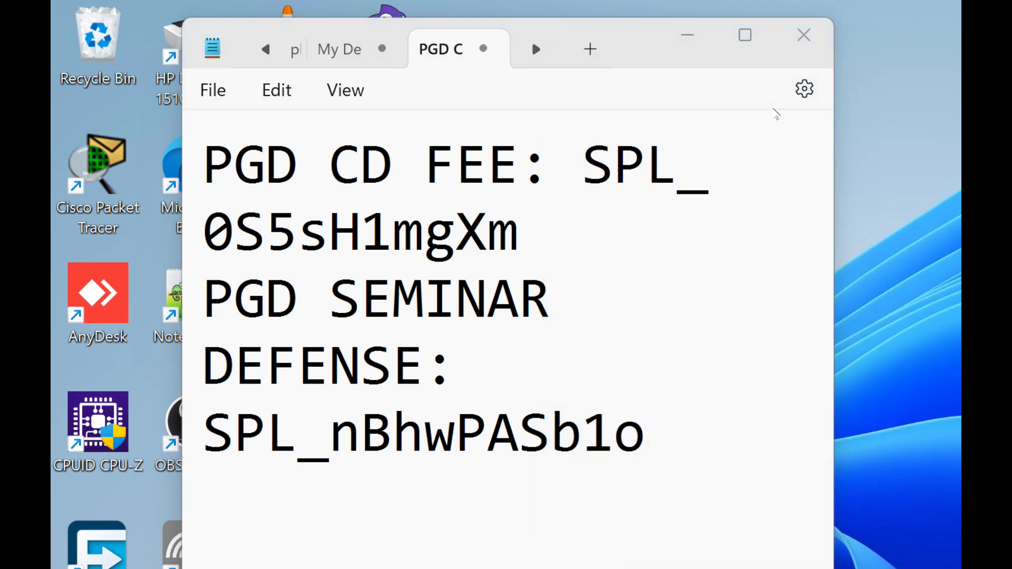
# - Open the Windows display settings and increase the display scale
pyautogui.press('super')
pyautogui.write('DIS')
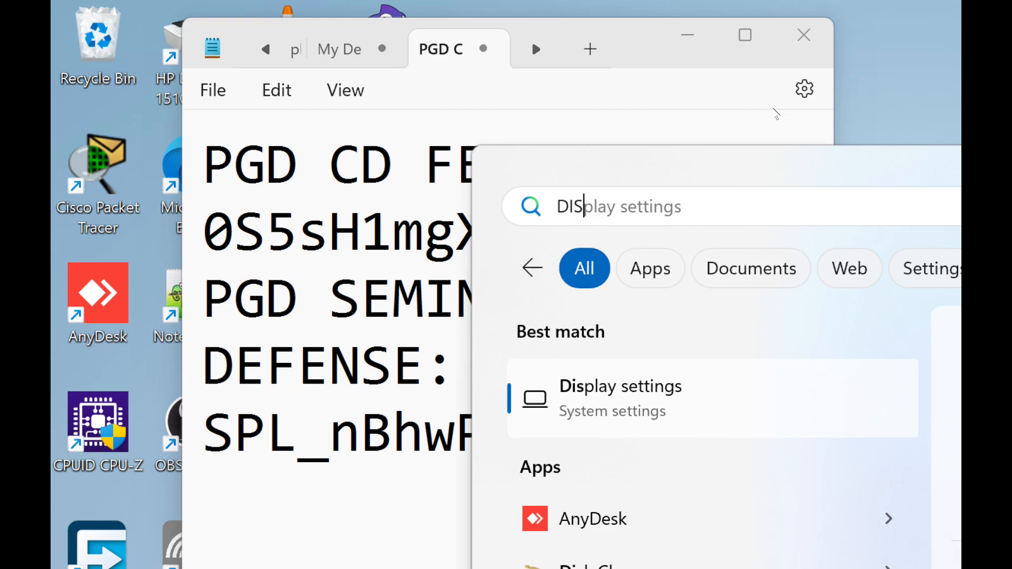
pyautogui.press('Return')
pyautogui.scroll(-3, 690, 327)
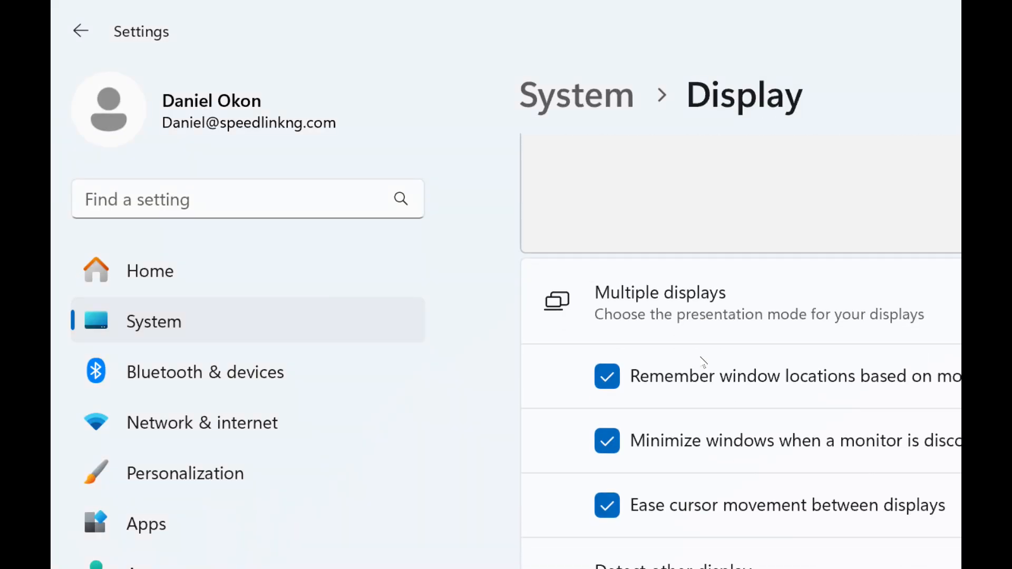
pyautogui.scroll(-6, 694, 361)
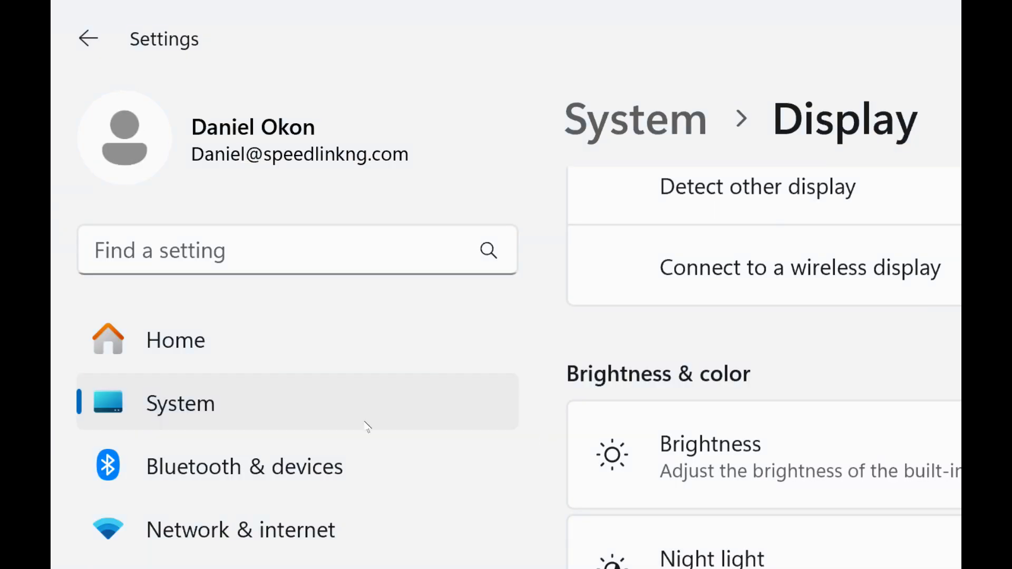
# - Switch to WinBox and check its interface size in a maximized window, restoring the window size when done
pyautogui.hotkey('alt', 'Tab')
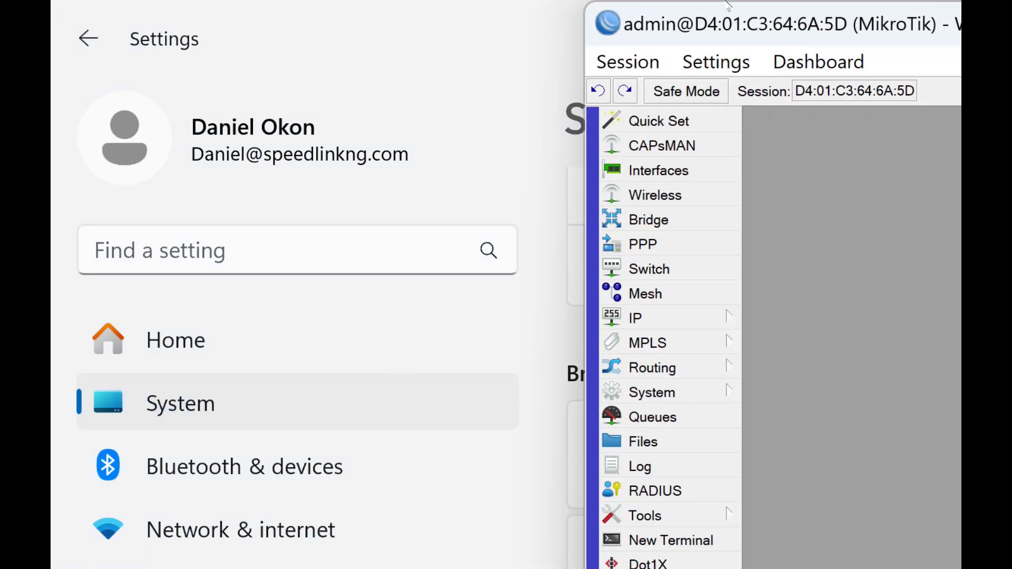
pyautogui.doubleClick(724, 10)
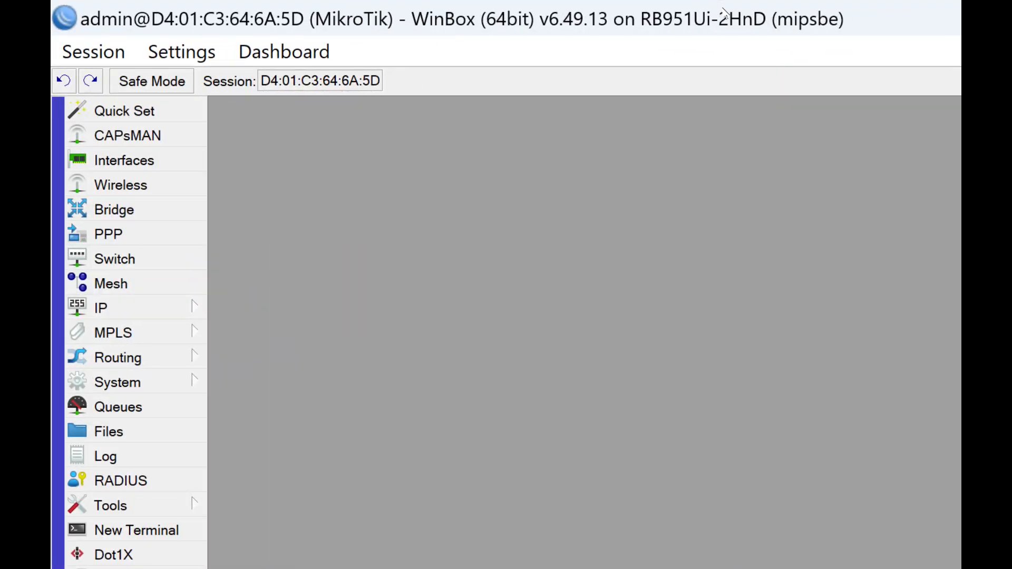
pyautogui.doubleClick(763, 18)
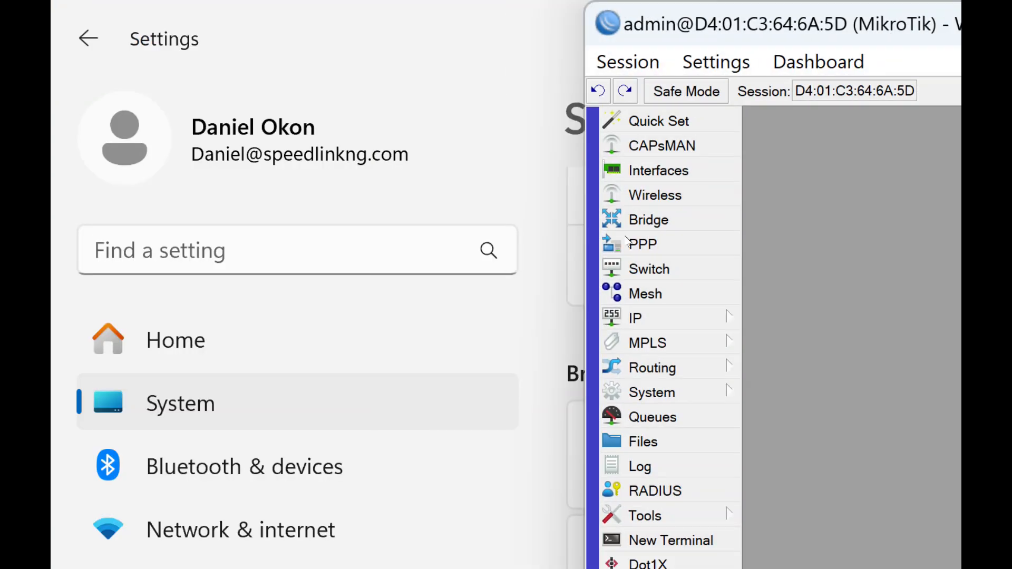
# - Increase the Windows display scale further and return to WinBox in a maximized window
pyautogui.click(521, 441)
pyautogui.scroll(-3, 594, 378)
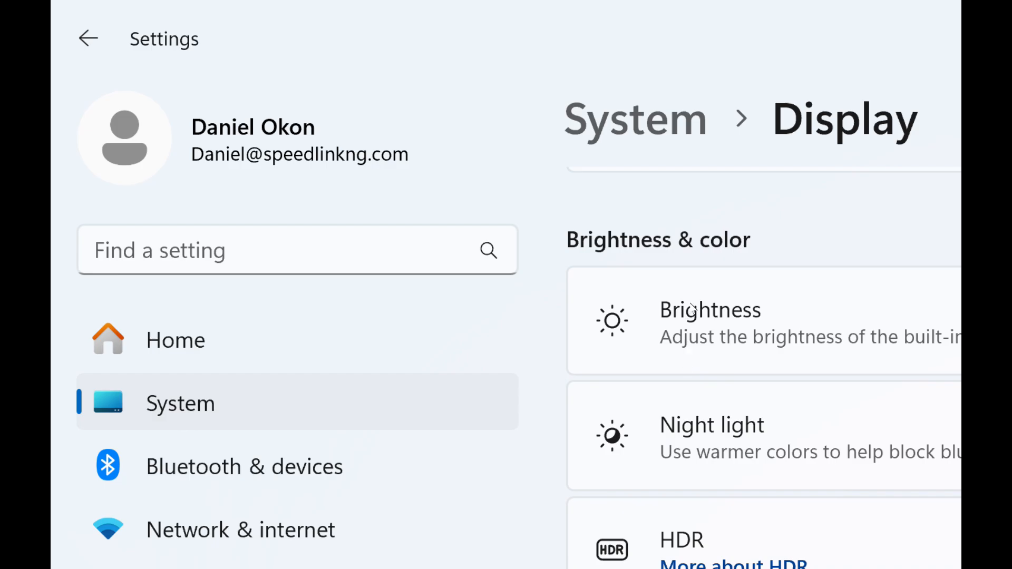
pyautogui.scroll(-8, 561, 324)
pyautogui.scroll(-8, 549, 332)
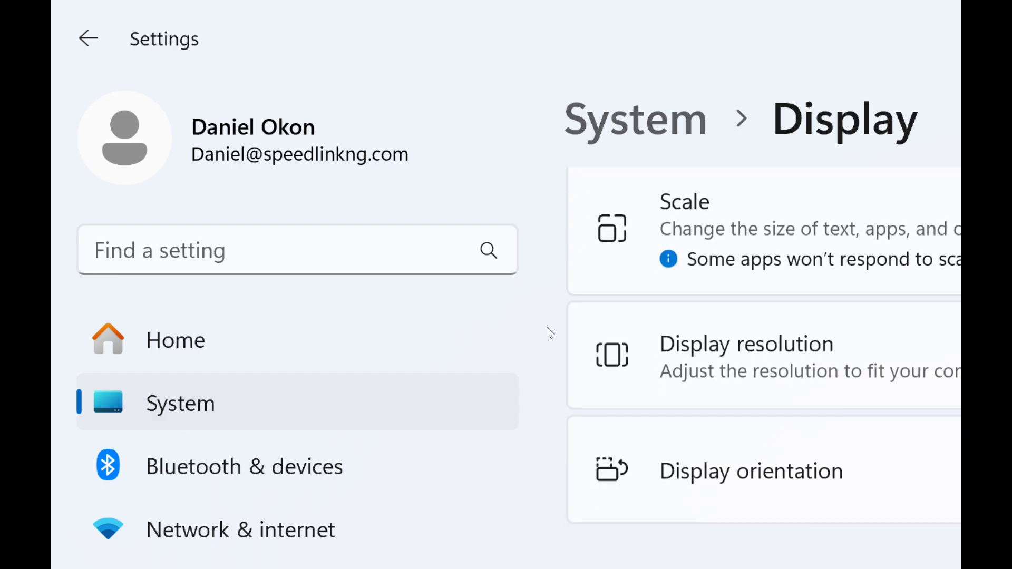
pyautogui.scroll(14, 637, 265)
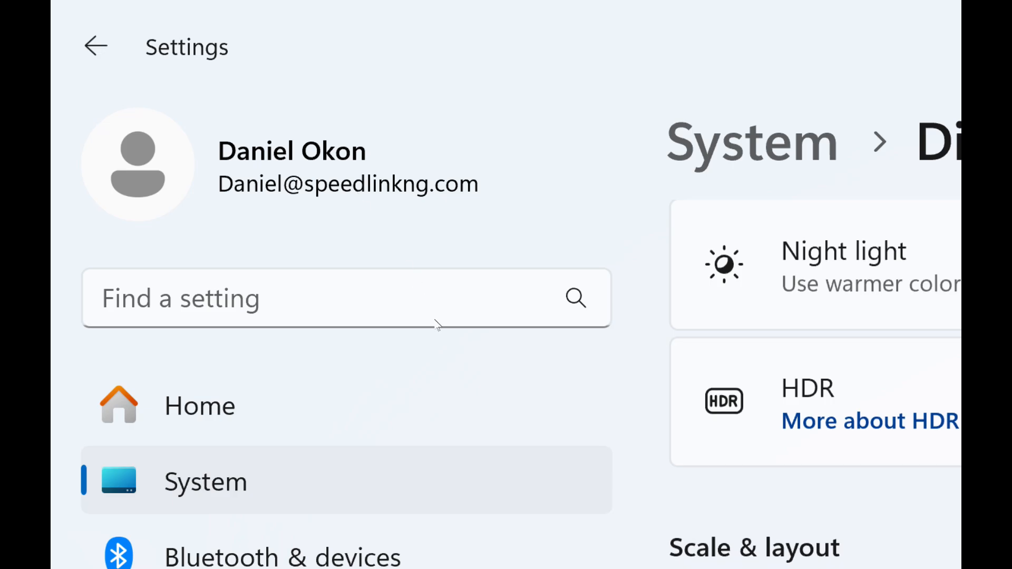
pyautogui.hotkey('alt', 'Tab')
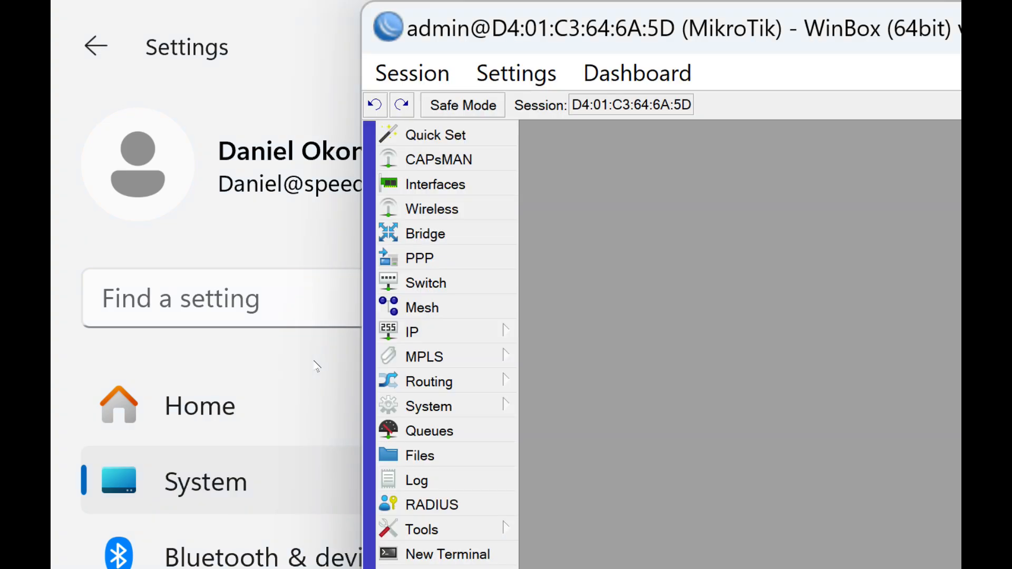
pyautogui.doubleClick(618, 10)
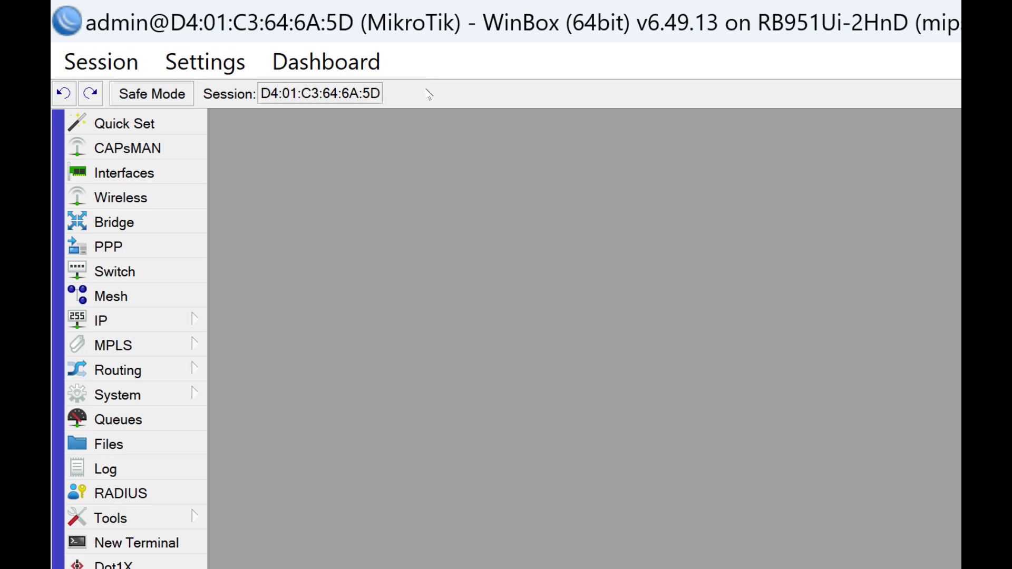
# - Search Windows for Magnifier and open its accessibility settings
pyautogui.press('super')
pyautogui.write('MAG')
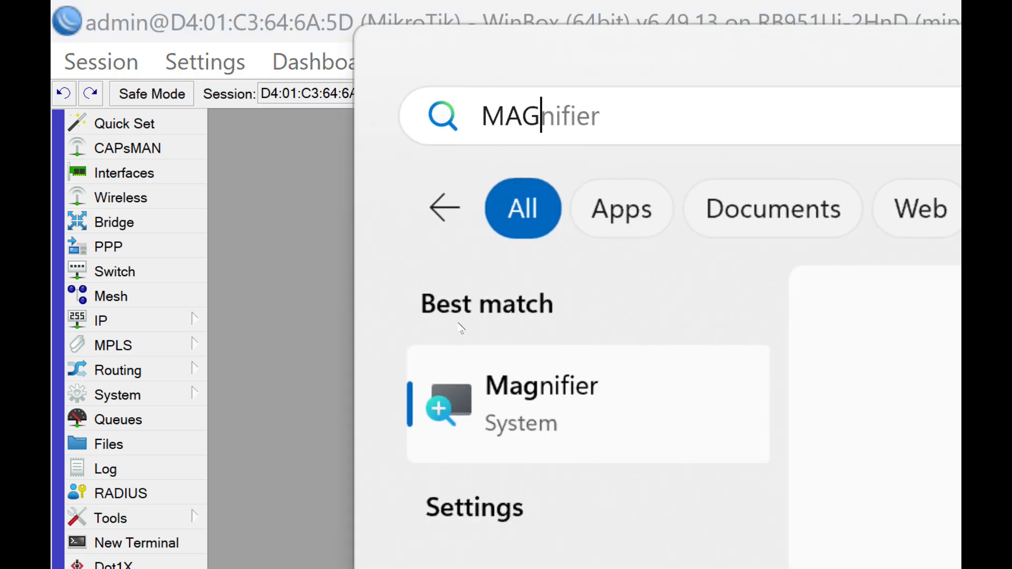
pyautogui.press('Return')
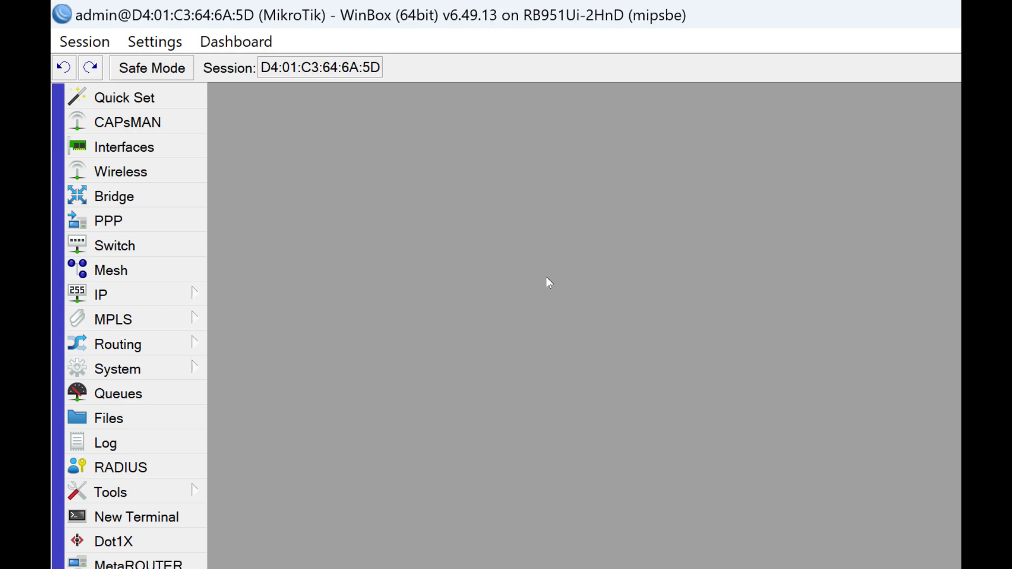
pyautogui.press('super')
pyautogui.write('MG')
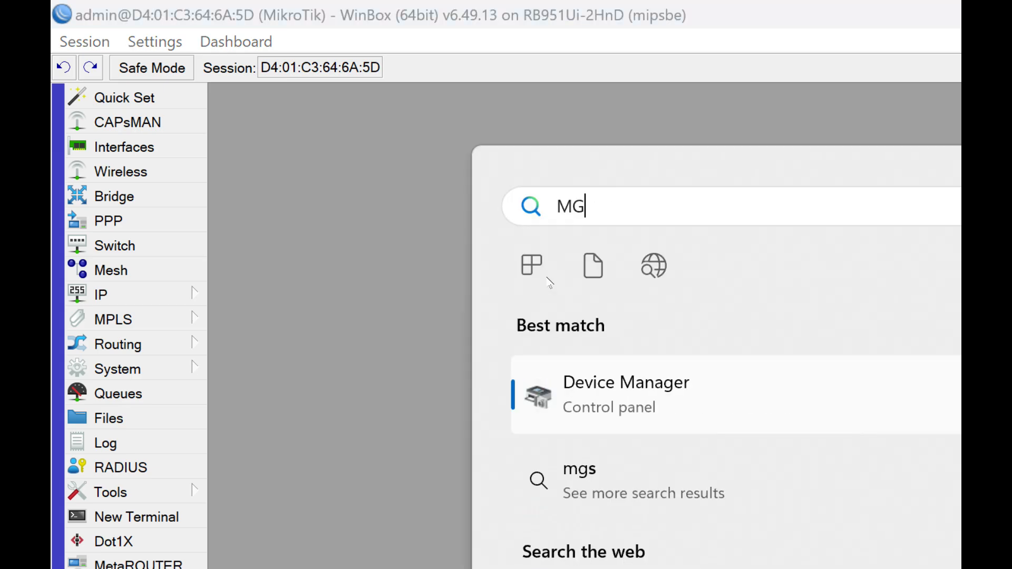
pyautogui.press('BackSpace')
pyautogui.write('AG')
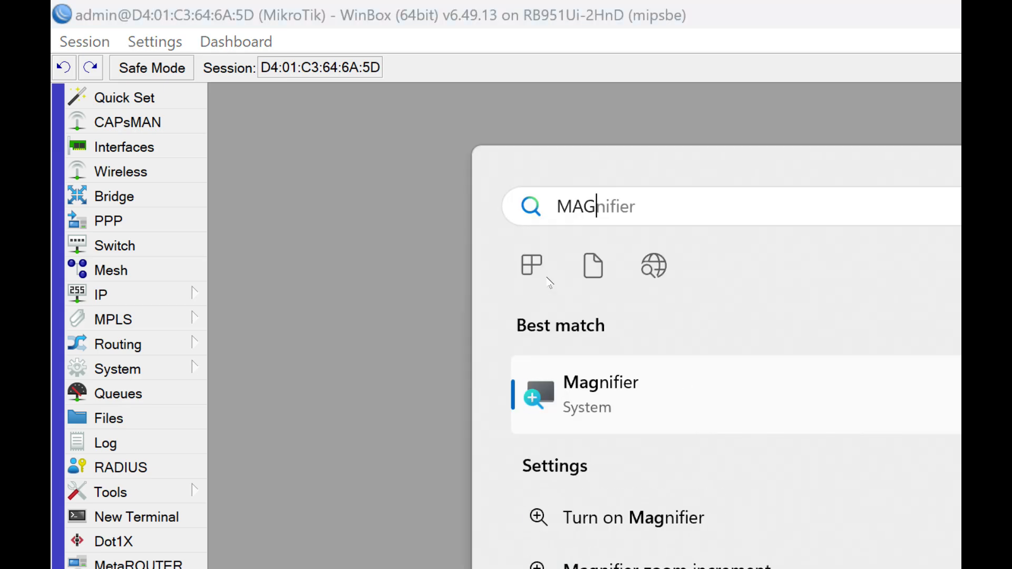
pyautogui.press('Return')
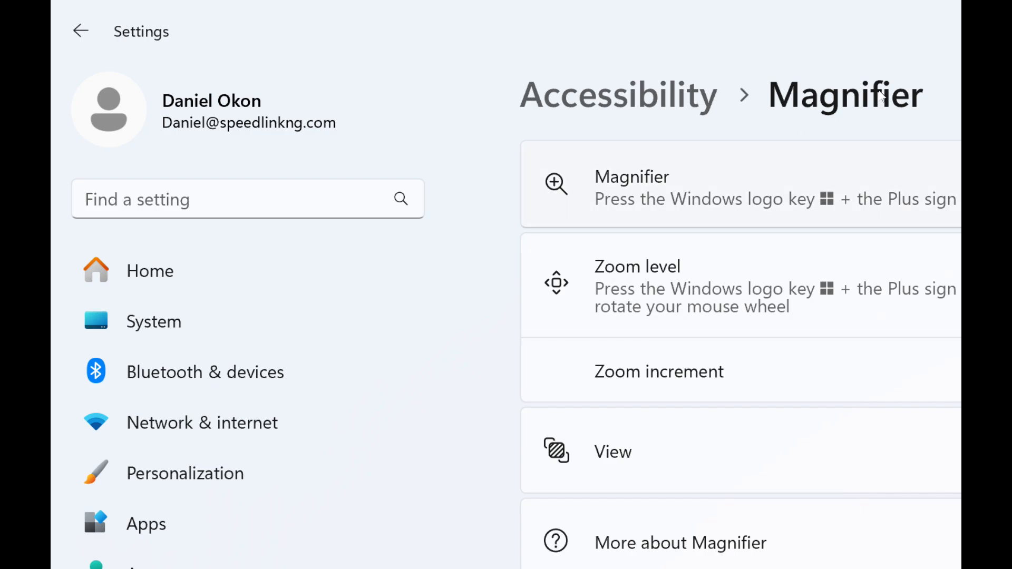
# - Turn on the Windows Magnifier at 200% and leave the Settings window to return to WinBox
pyautogui.press('super+plus')
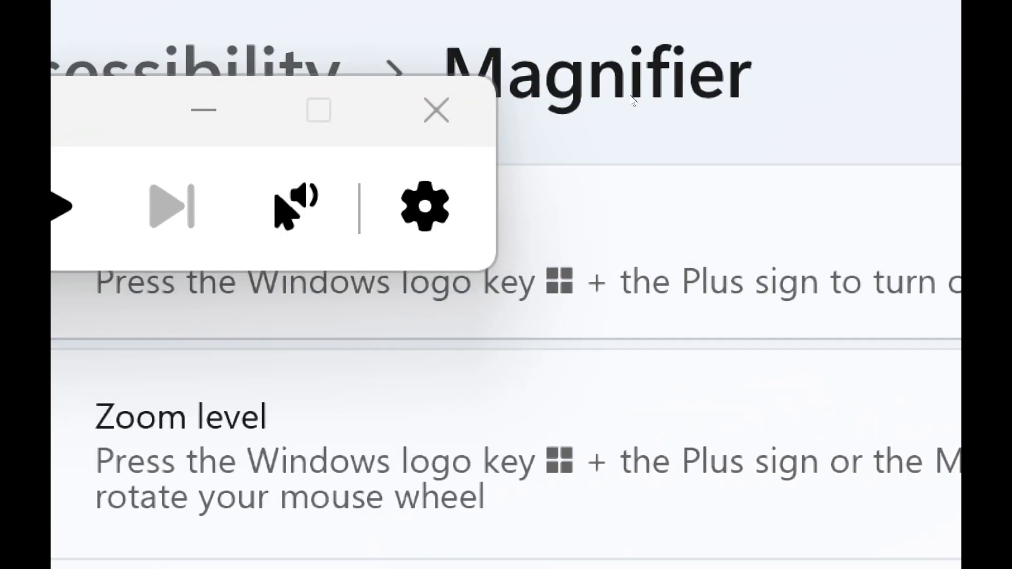
pyautogui.press('super')
pyautogui.press('super')
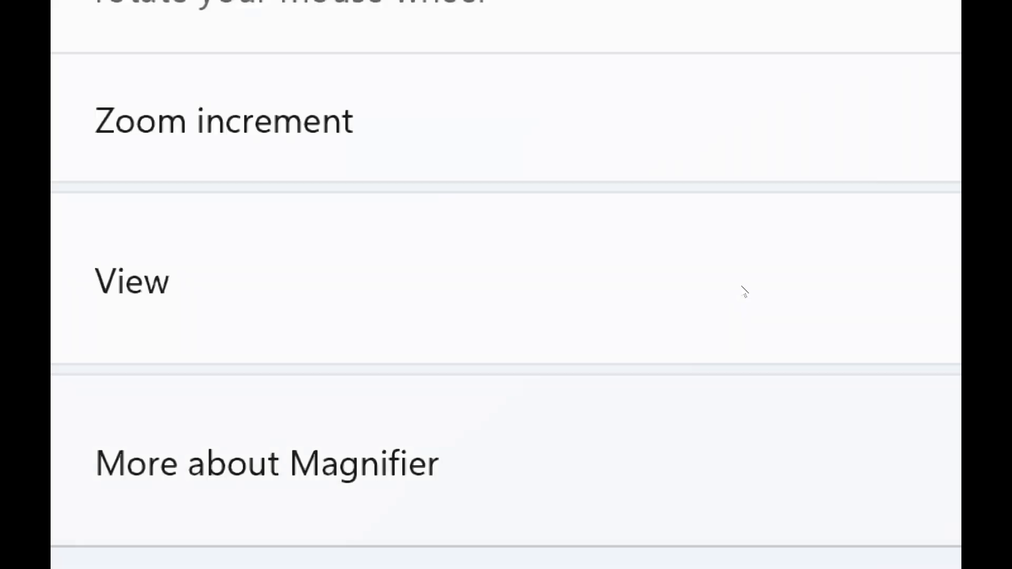
pyautogui.press('super')
pyautogui.press('super')
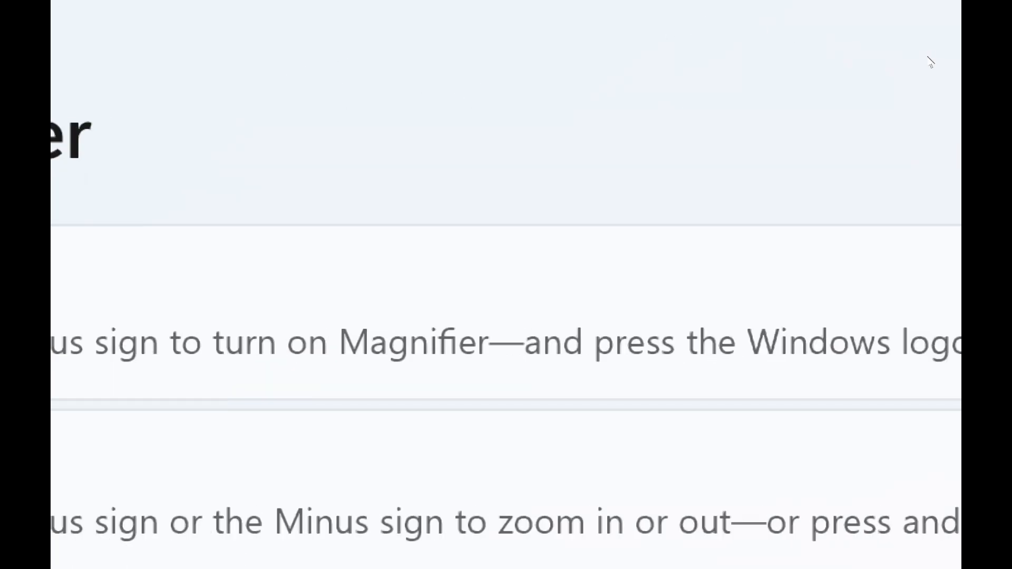
pyautogui.click(878, 14)
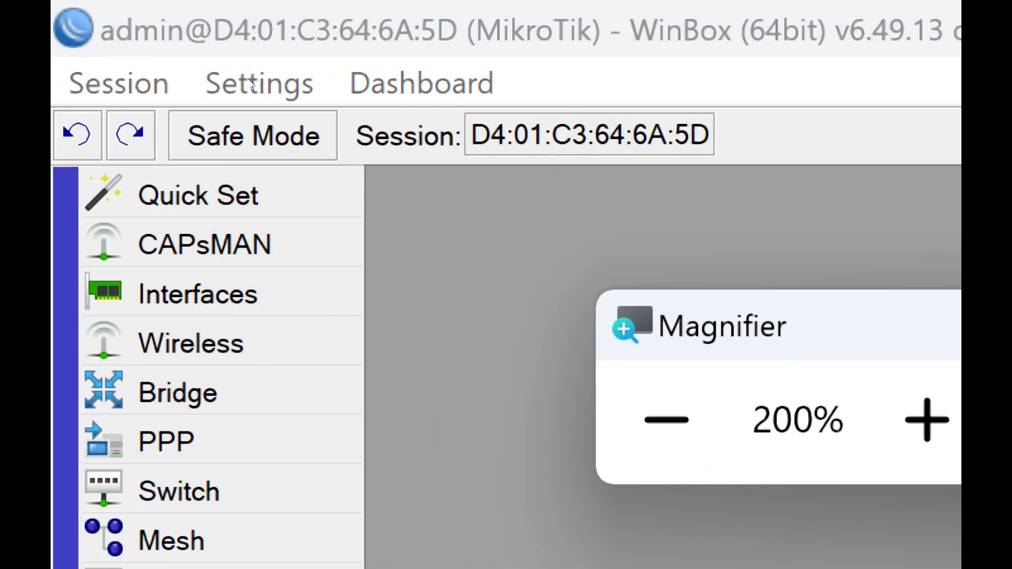
pyautogui.press('super+plus')
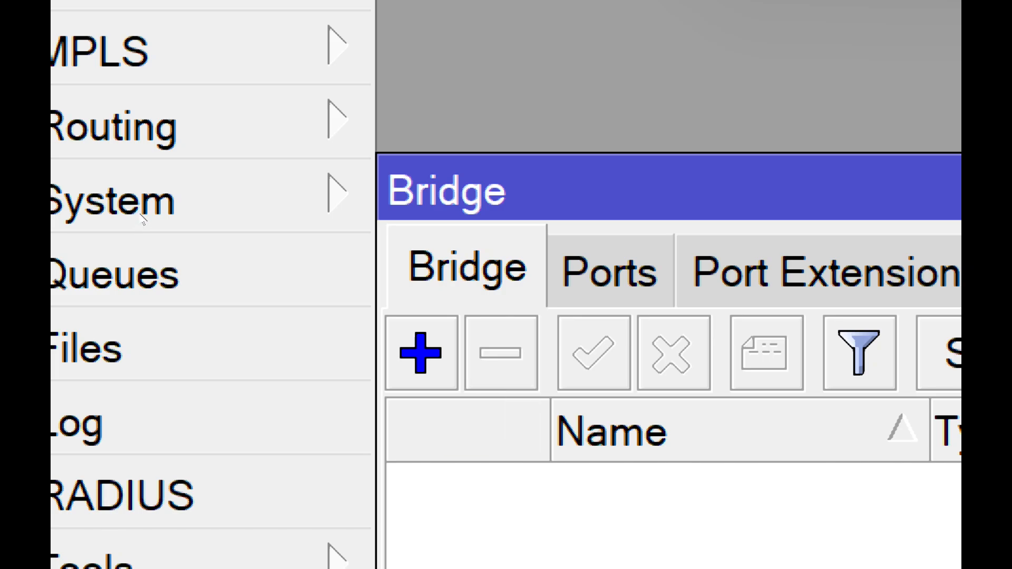
pyautogui.click(140, 215)
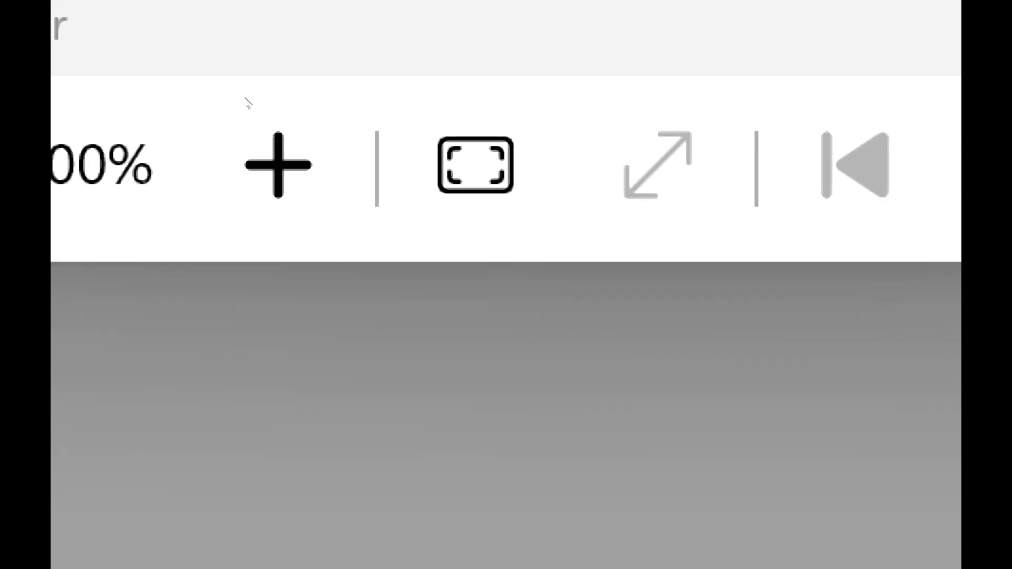
pyautogui.click(106, 166)
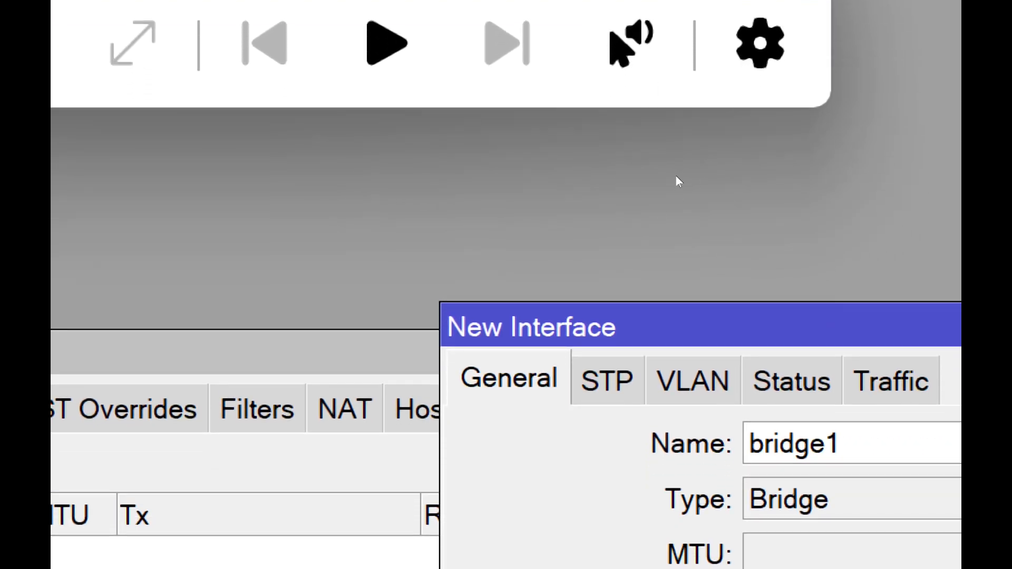
pyautogui.press('Escape')
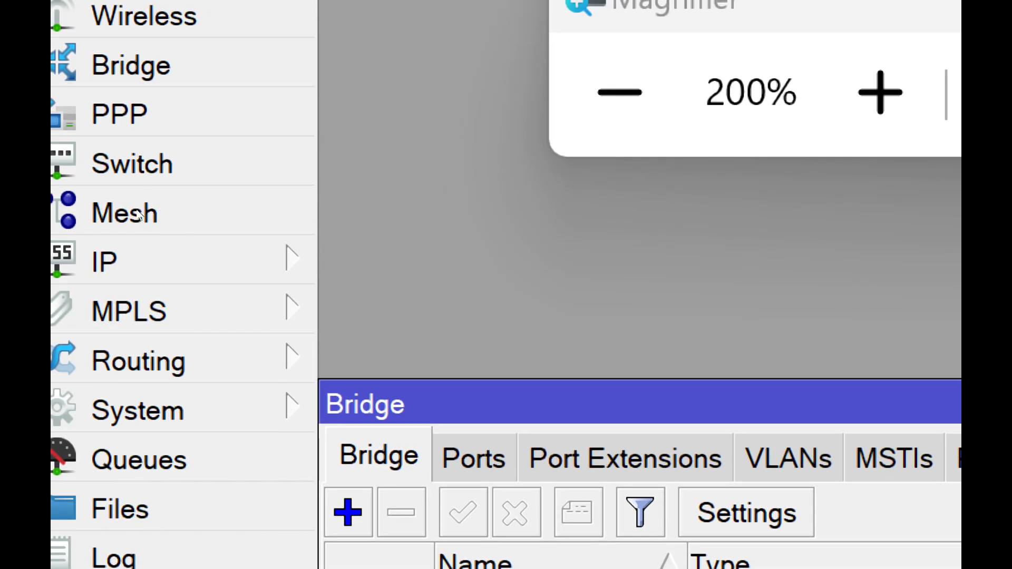
# - Create a new bridge whose name is DHCP SERVER FOR, the network owner's name, and NETWORK
pyautogui.press('Insert')
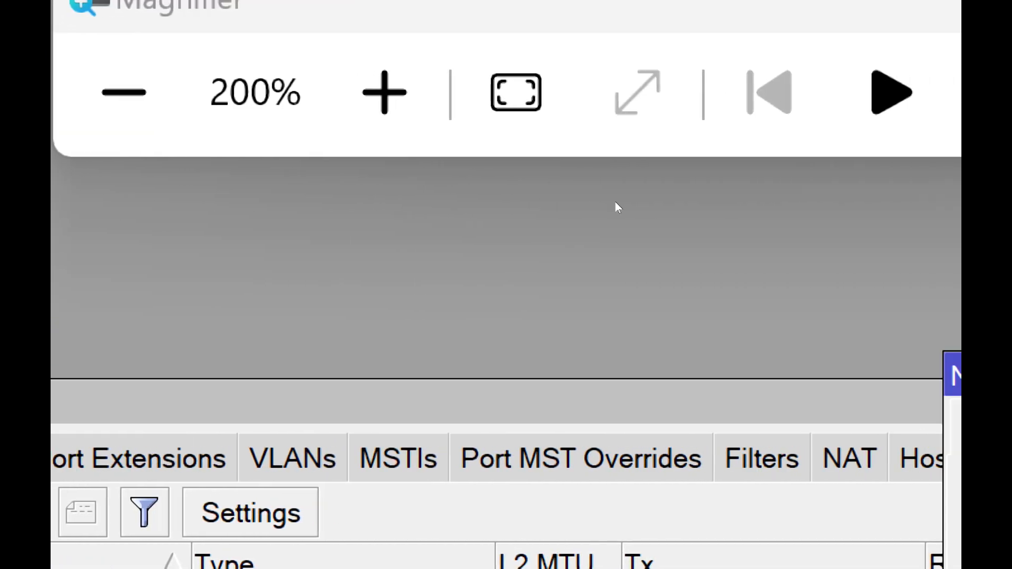
pyautogui.moveTo(517, 201); pyautogui.dragTo(475, 202)
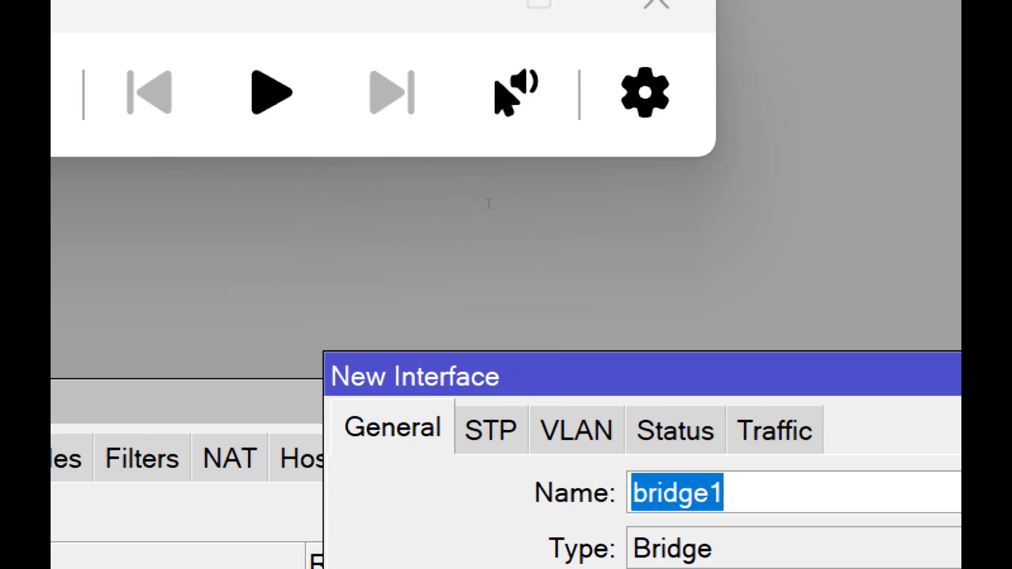
pyautogui.write('DHCP SERVER')
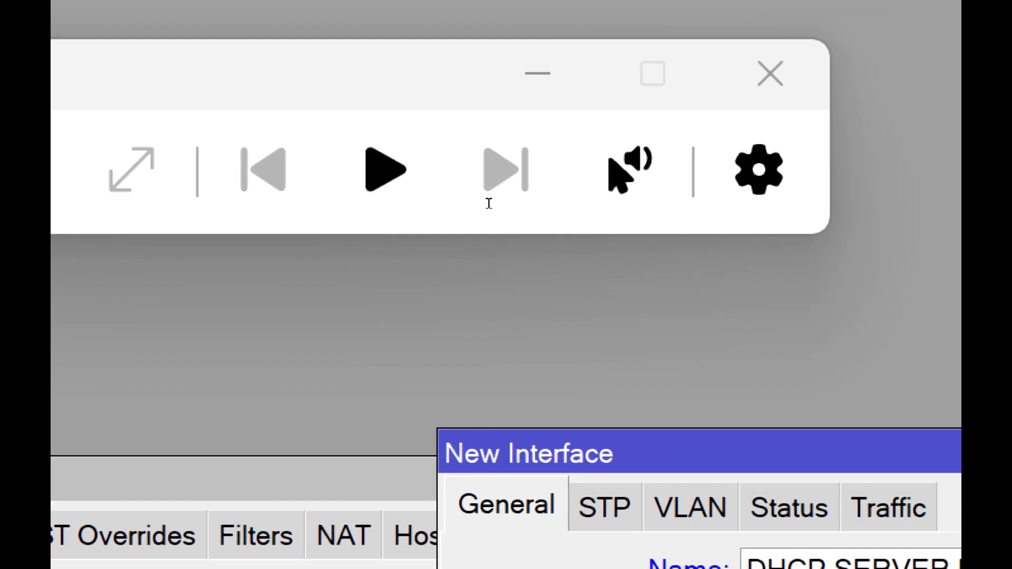
pyautogui.write(' FOR ISA')
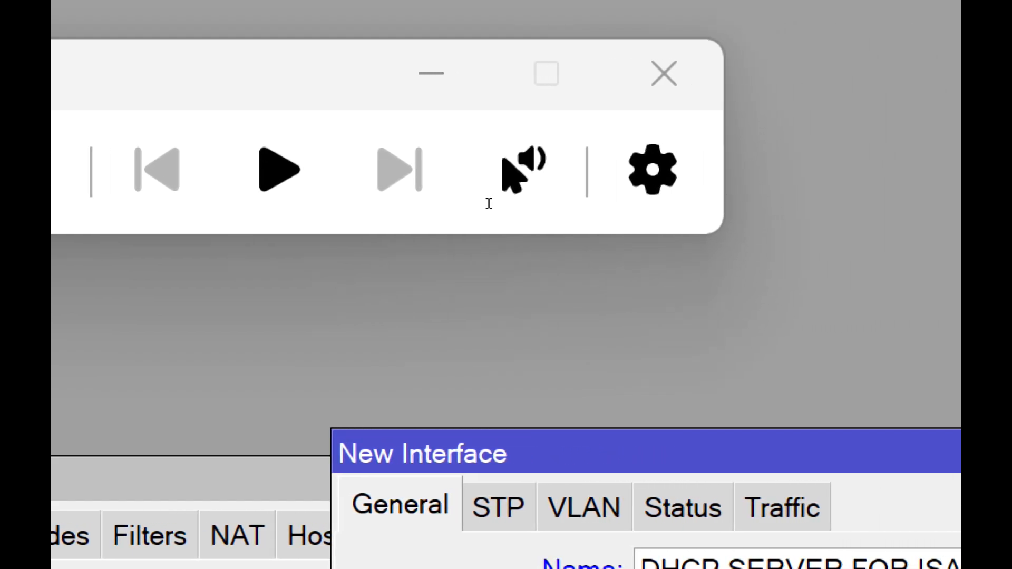
pyautogui.write('AC NETWORK')
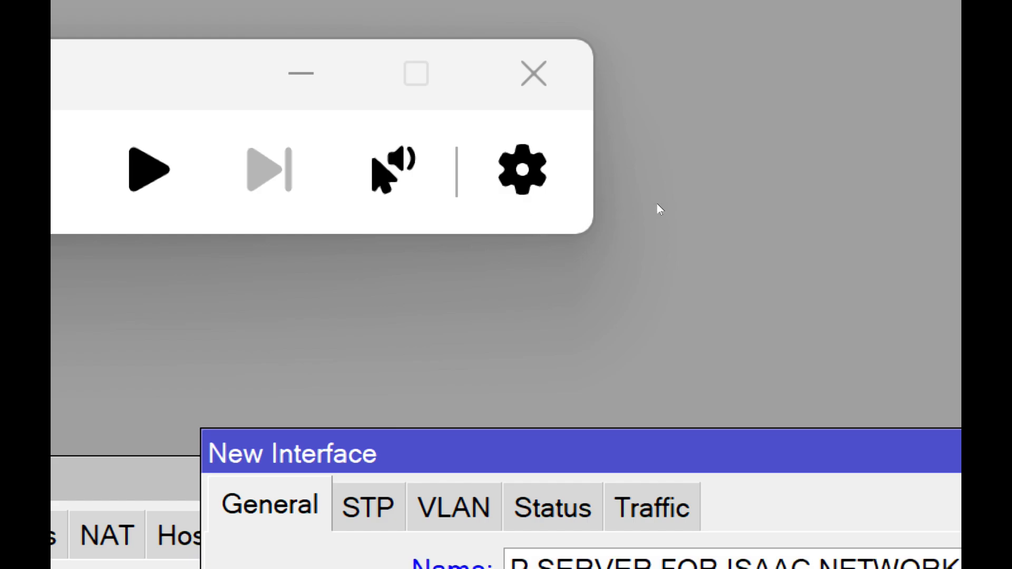
pyautogui.click(655, 217)
pyautogui.click(653, 186)
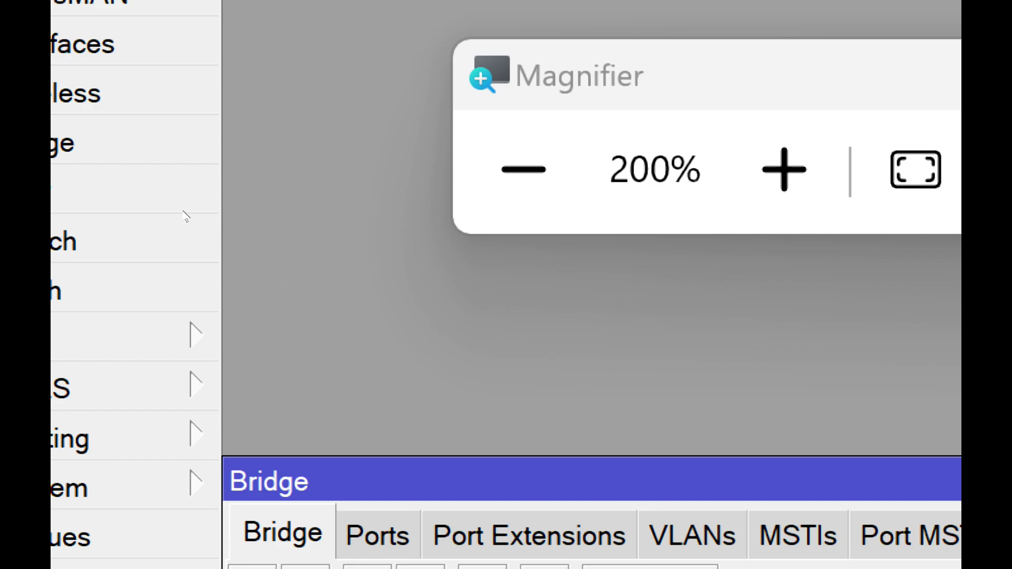
# - Reposition the Bridge window and add ether1, ether2 and ether3 as ports of the new bridge
pyautogui.moveTo(161, 183); pyautogui.dragTo(165, 156)
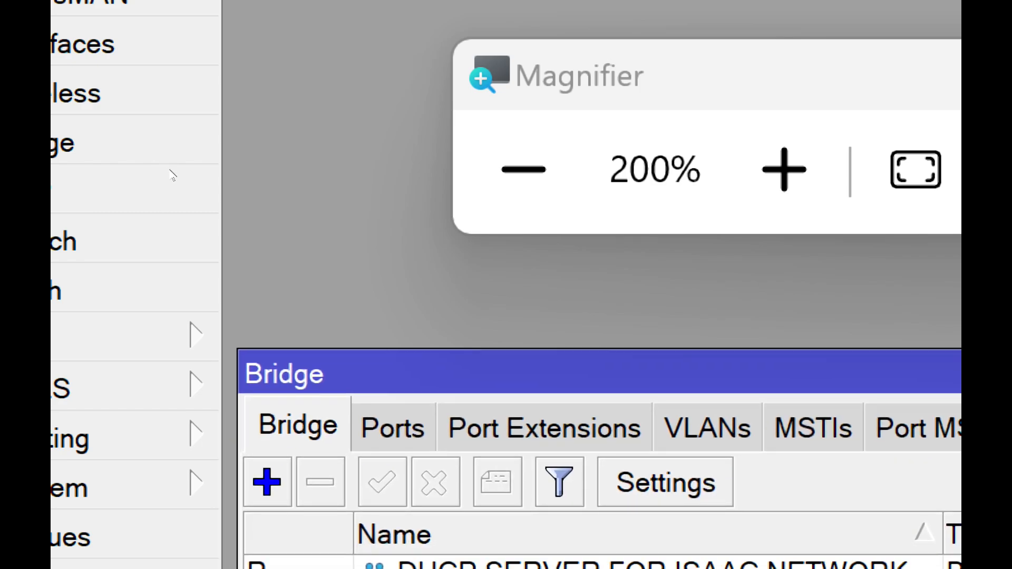
pyautogui.click(173, 170)
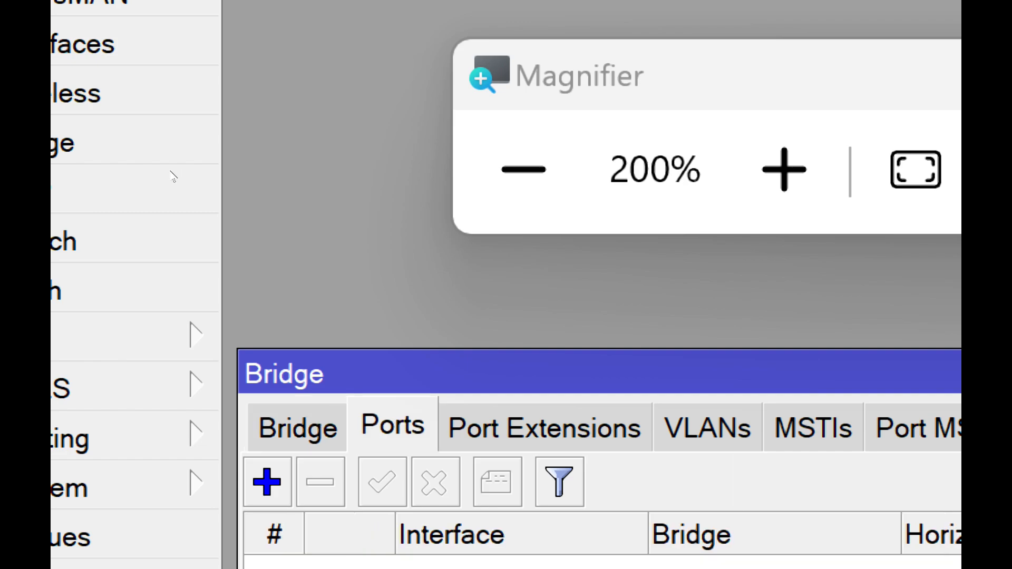
pyautogui.click(144, 185)
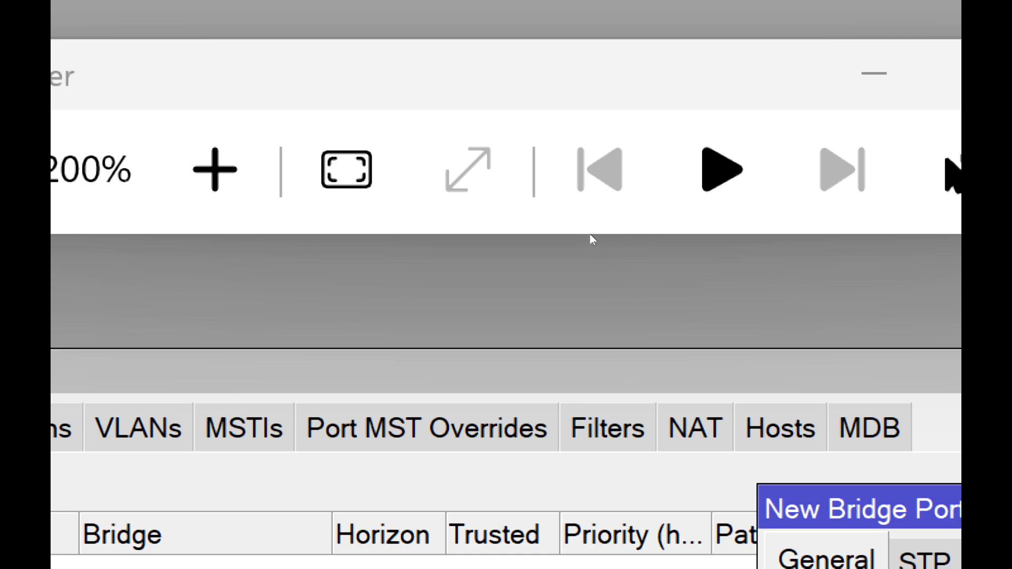
pyautogui.click(654, 201)
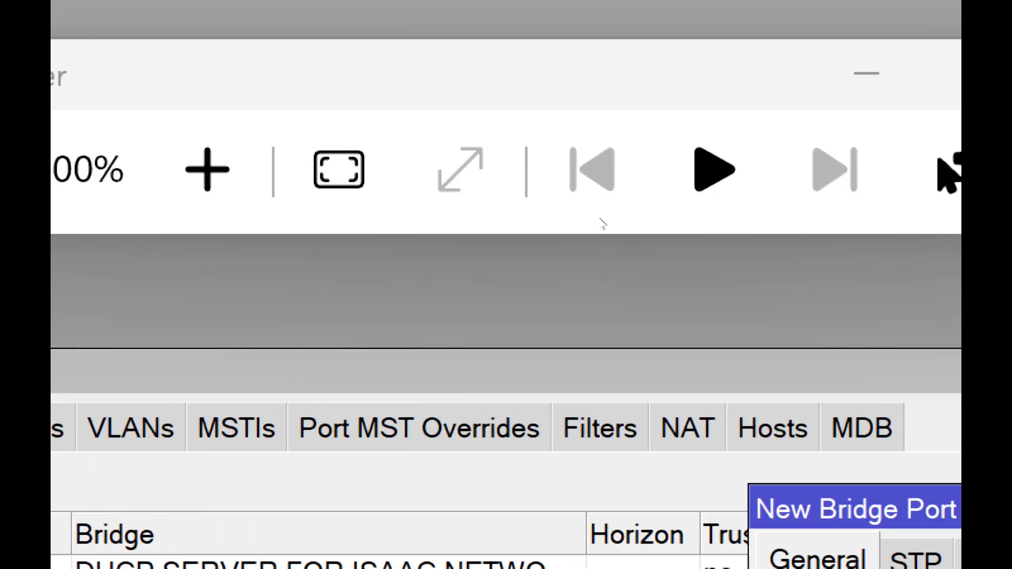
pyautogui.click(654, 207)
pyautogui.click(146, 182)
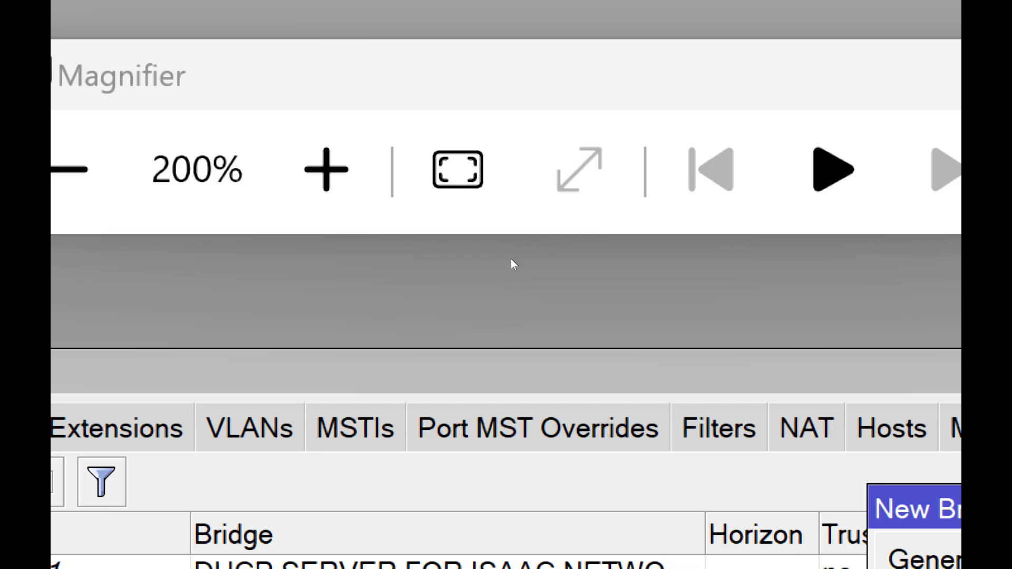
pyautogui.click(658, 204)
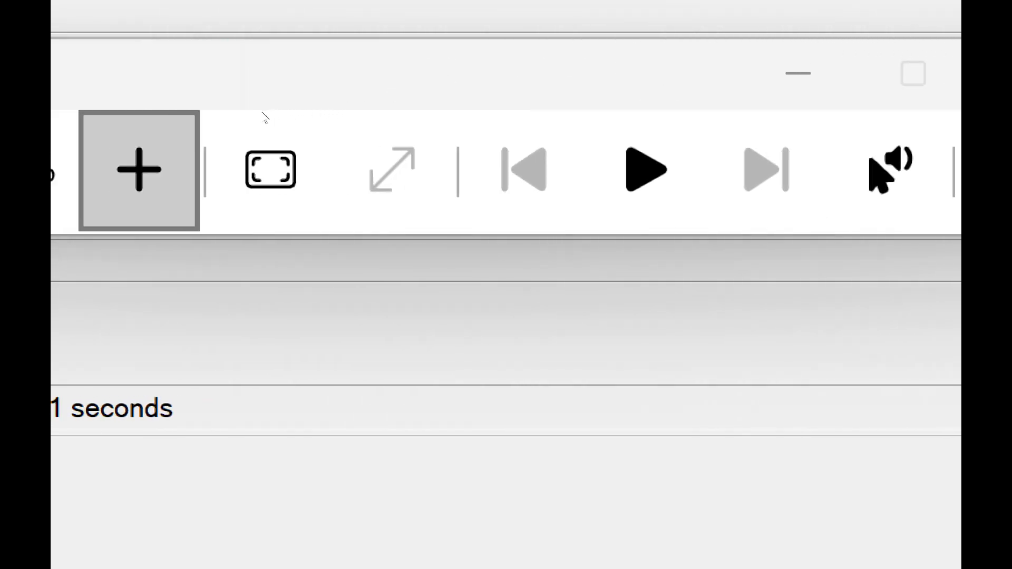
# - Dismiss the Change Password Now dialog and add the further ports to the bridge, with the Magnifier at 200%
pyautogui.press('super+minus')
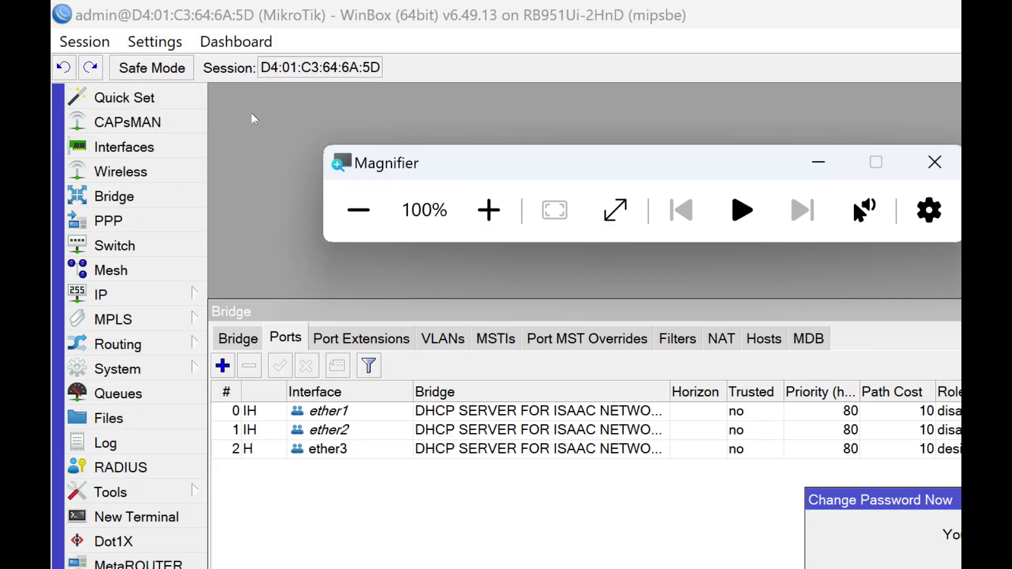
pyautogui.press('super+plus')
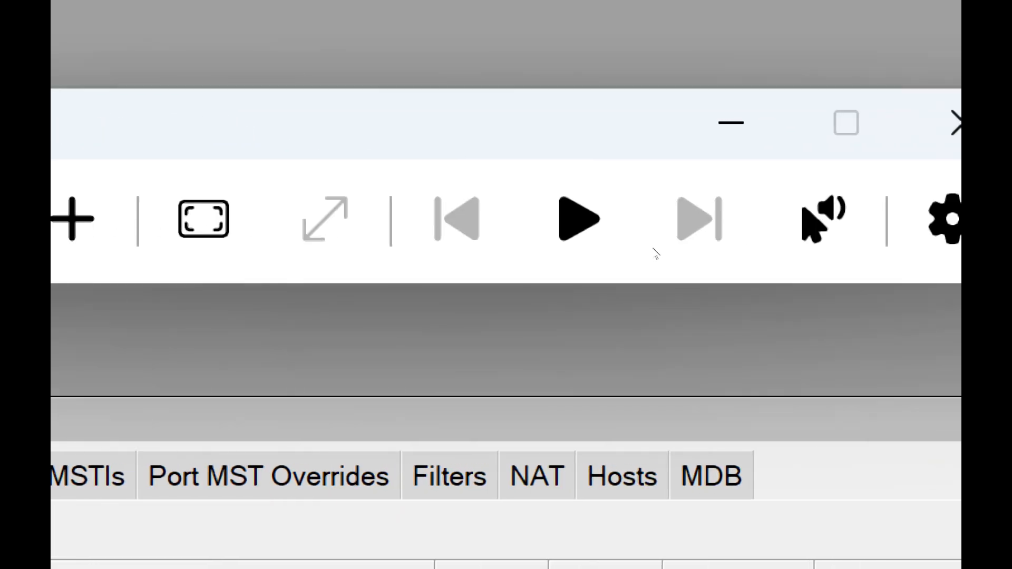
pyautogui.click(655, 247)
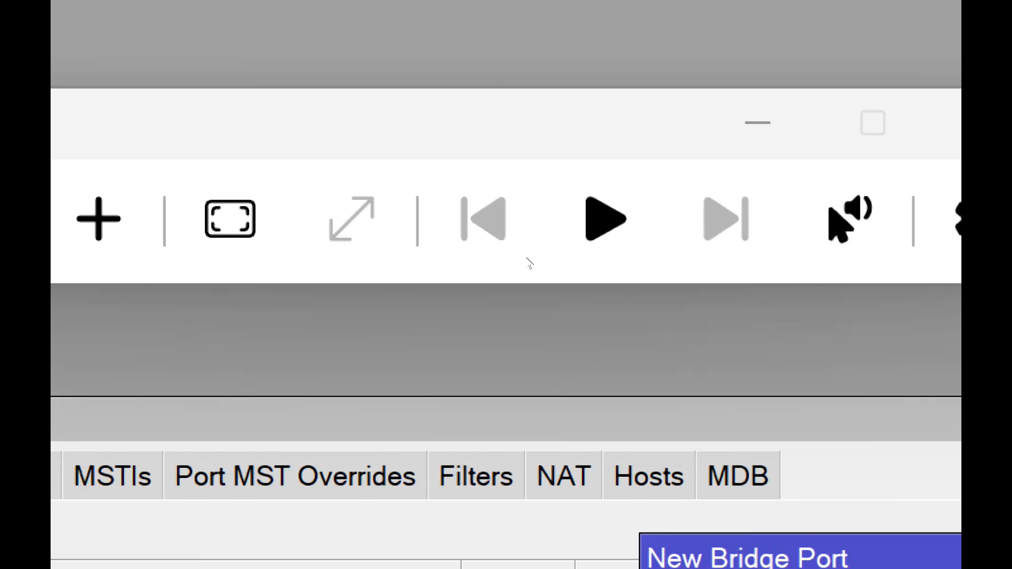
pyautogui.click(649, 205)
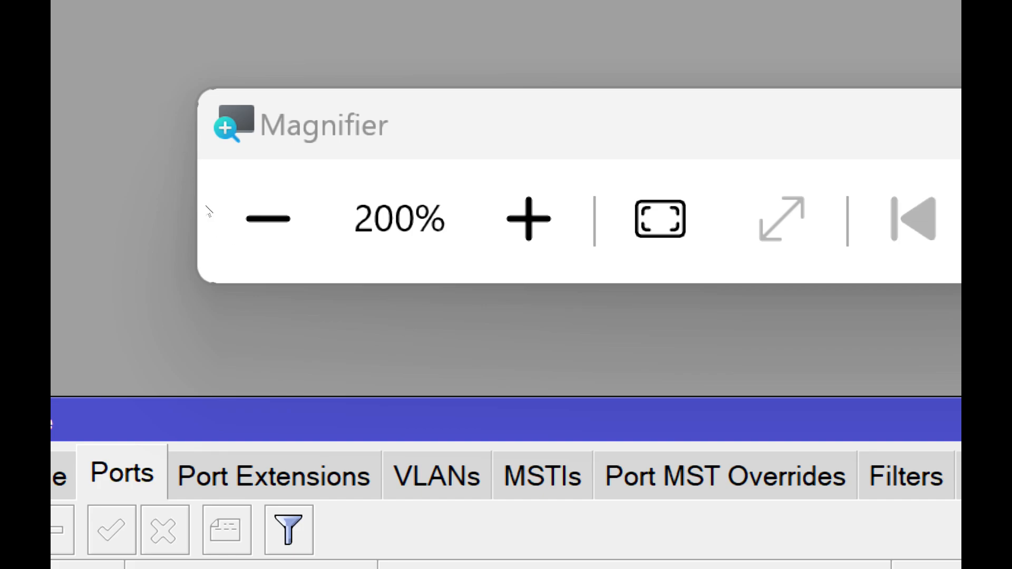
pyautogui.click(136, 186)
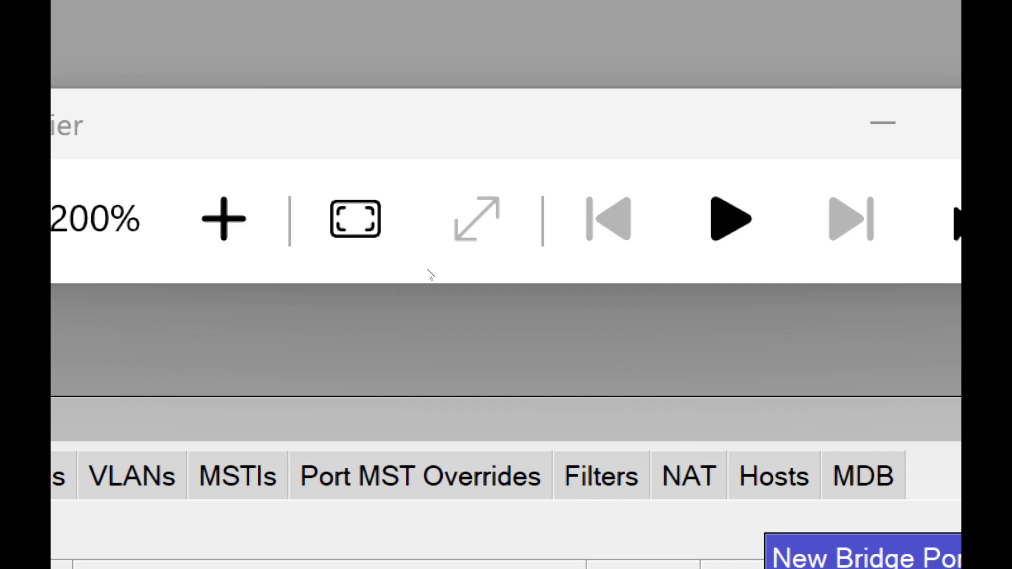
pyautogui.click(653, 217)
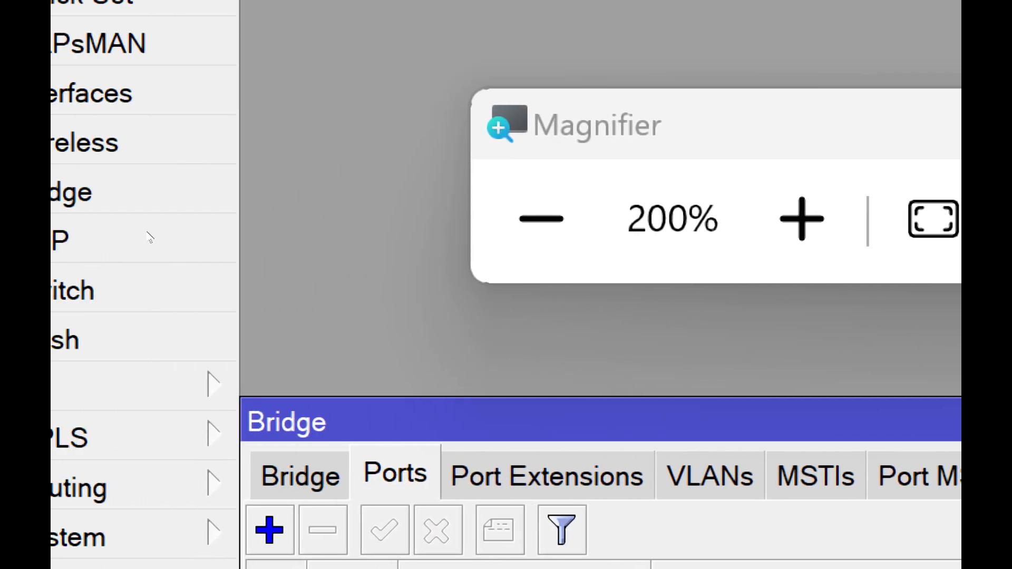
# - Compare the bridge list with its port list, and return the Magnifier to 100%
pyautogui.click(143, 173)
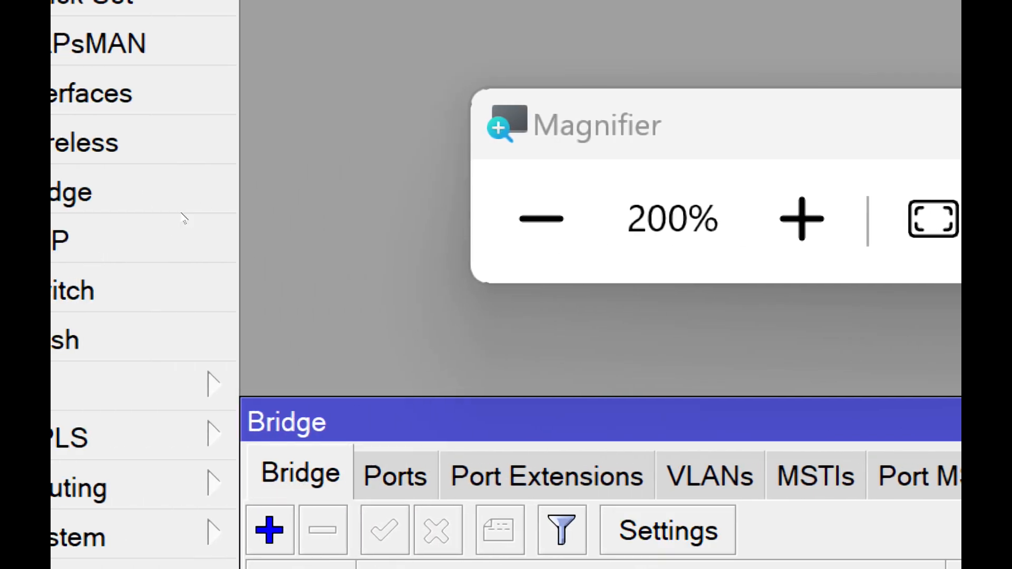
pyautogui.click(166, 169)
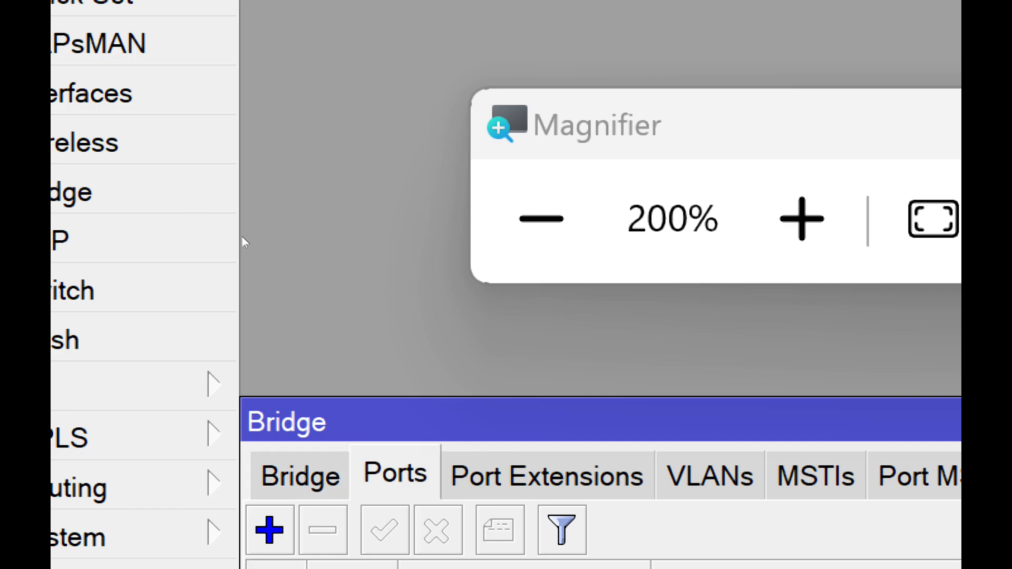
pyautogui.click(152, 174)
pyautogui.click(166, 169)
pyautogui.click(145, 169)
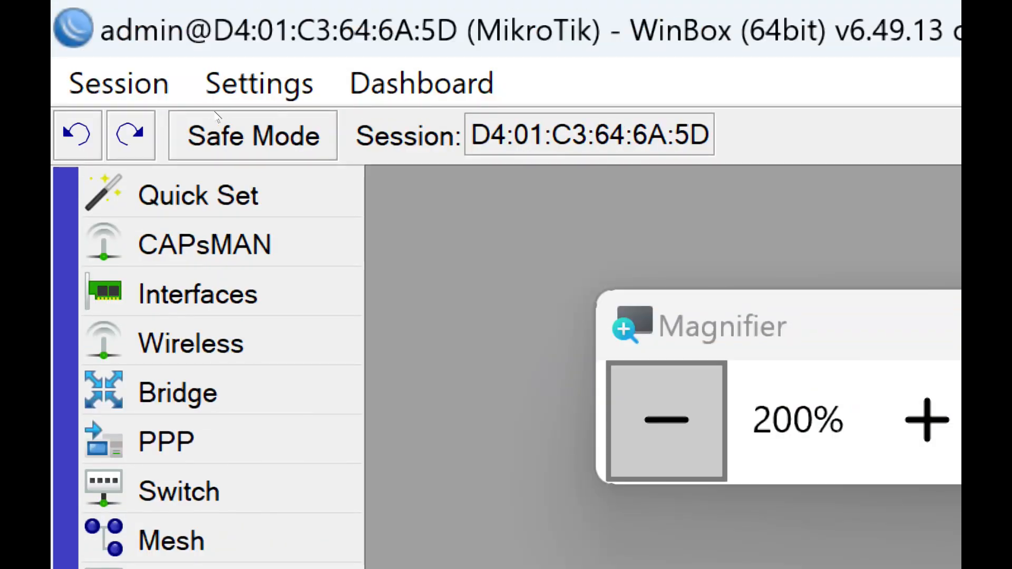
pyautogui.click(666, 420)
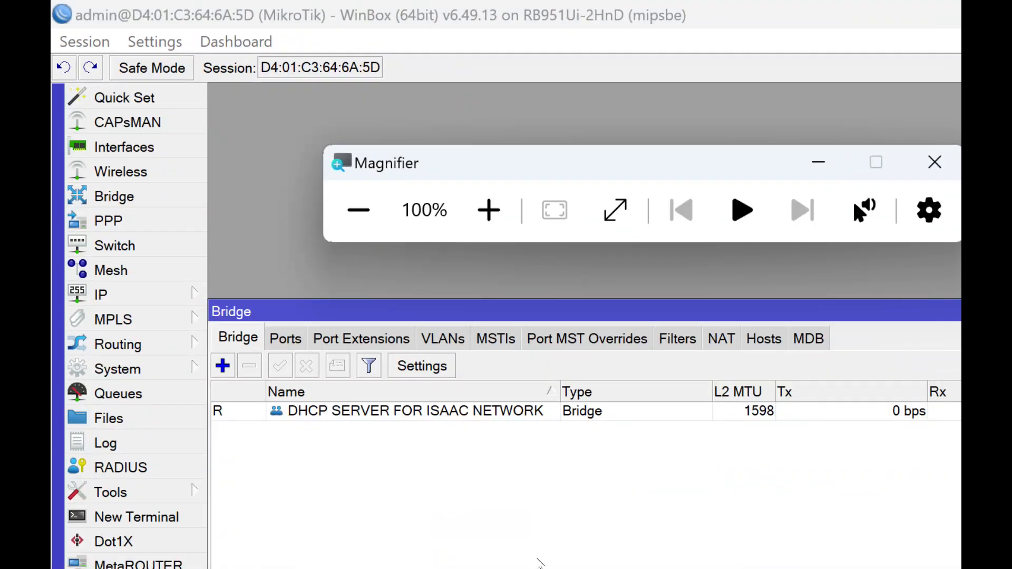
# - Switch to Notepad and write a GOOGLE DNS note on a blank page, listing 8.8.8.8 and 8.8.4.4 on separate lines
pyautogui.click(537, 559)
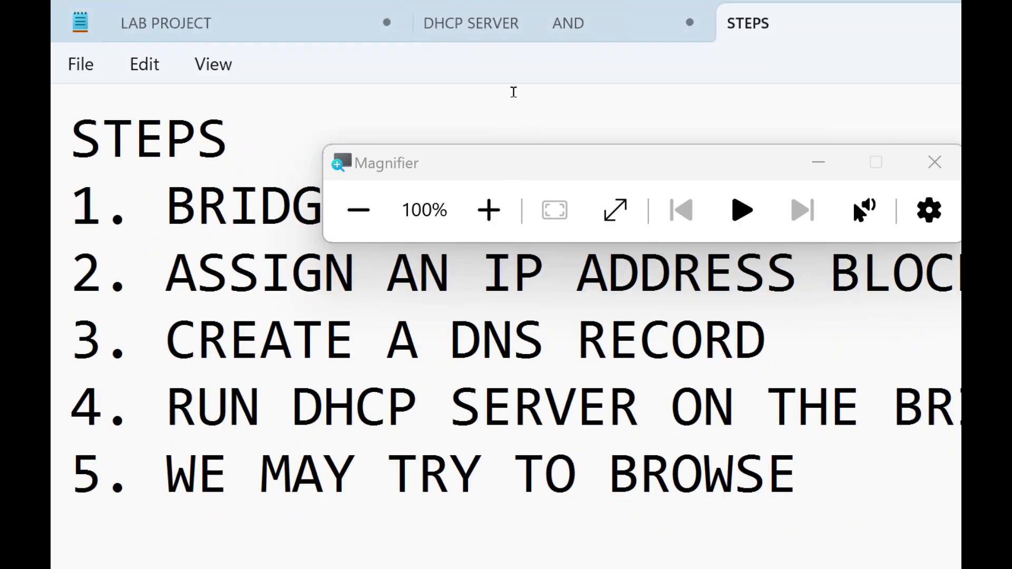
pyautogui.click(552, 21)
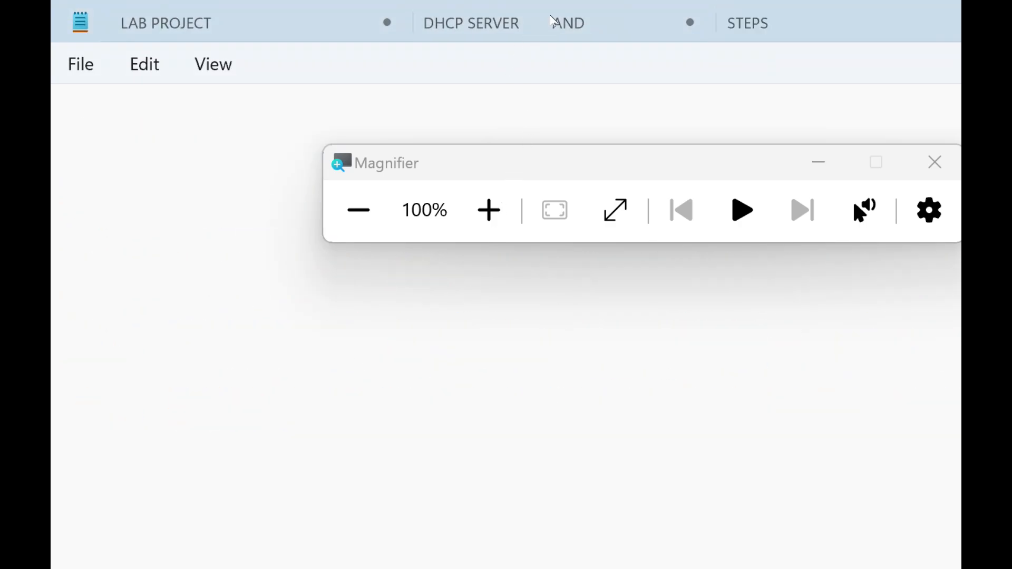
pyautogui.write('GOOGLE ')
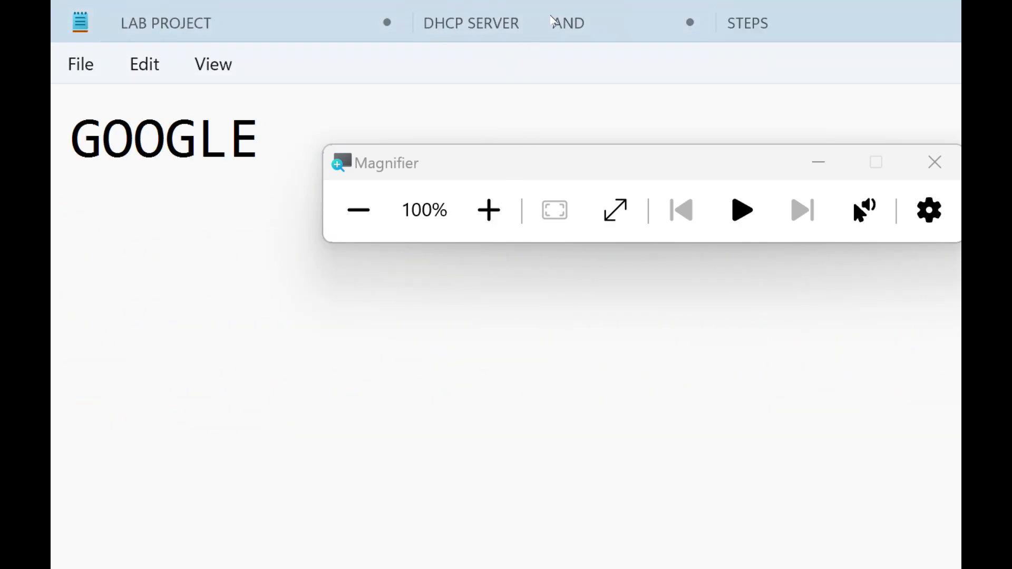
pyautogui.write('DNS')
pyautogui.press('Return')
pyautogui.press('Return')
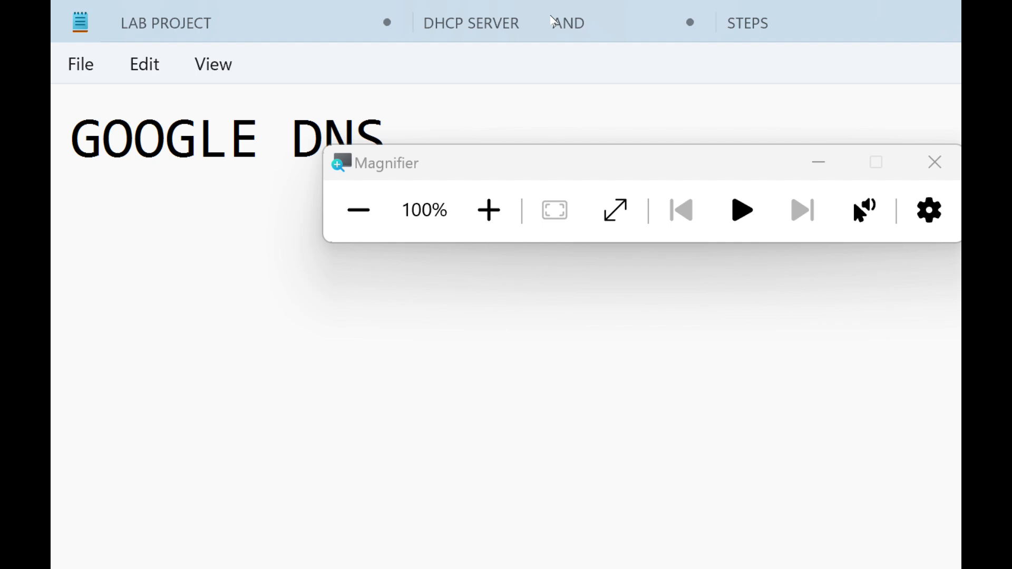
pyautogui.write('8.8.8.8')
pyautogui.press('Return')
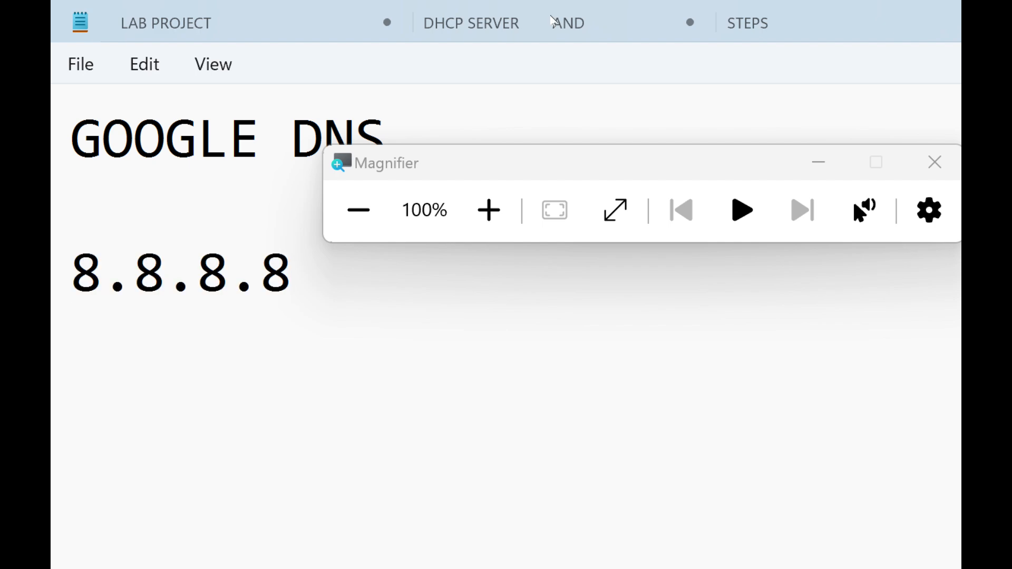
pyautogui.write('8.8.4.4')
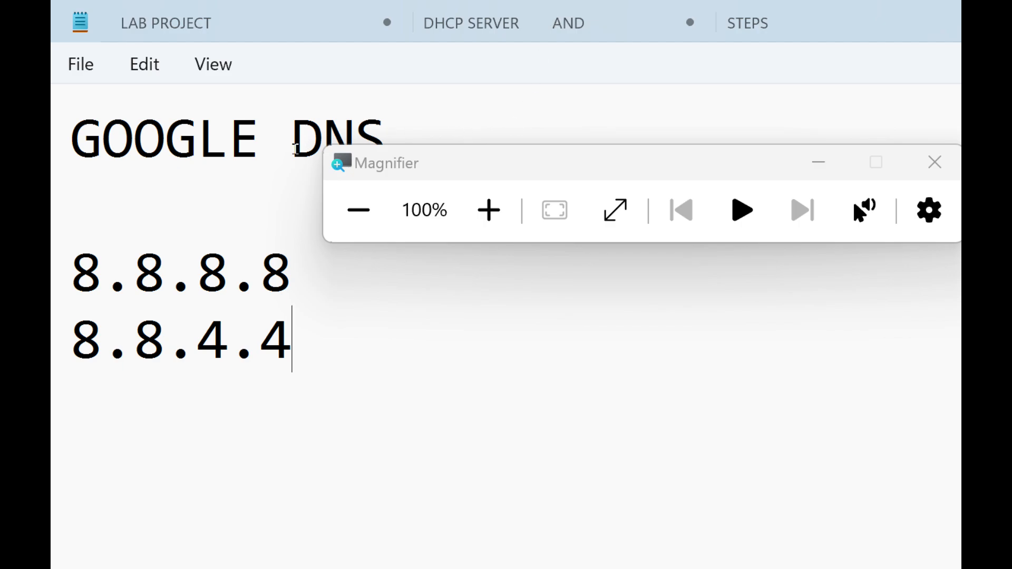
pyautogui.moveTo(293, 339)
pyautogui.mouseDown()
pyautogui.moveTo(262, 274)
pyautogui.moveTo(229, 272)
pyautogui.moveTo(293, 337)
pyautogui.mouseUp()
# - Switch to WinBox and open the router's DNS Settings, with the Magnifier raised to 300%
pyautogui.click(368, 552)
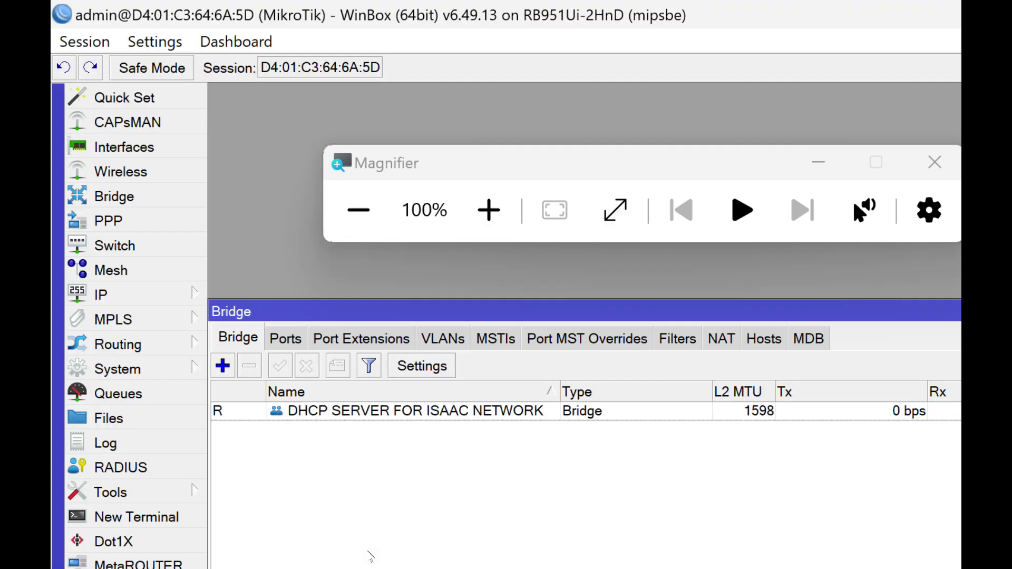
pyautogui.click(488, 210)
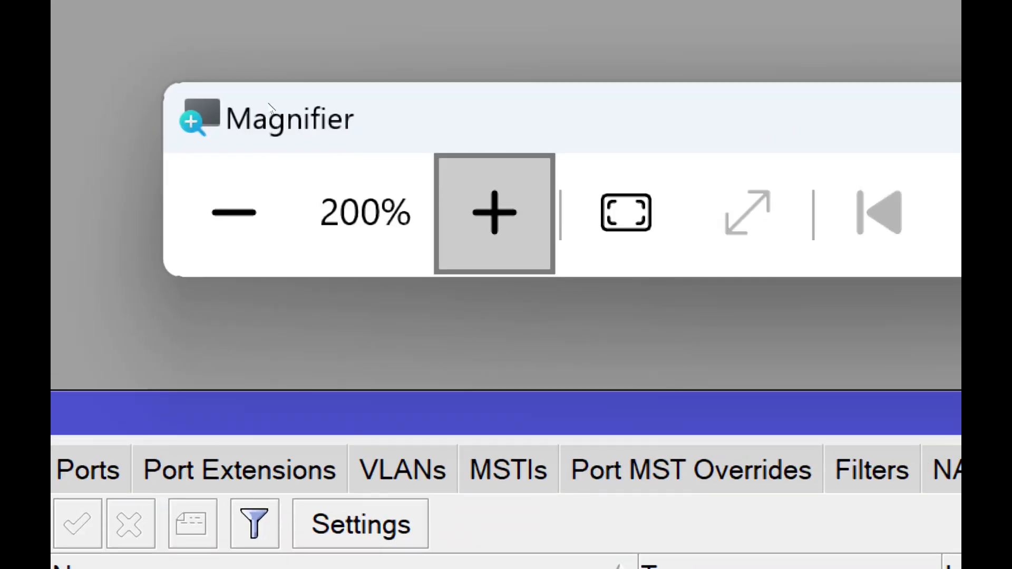
pyautogui.click(345, 466)
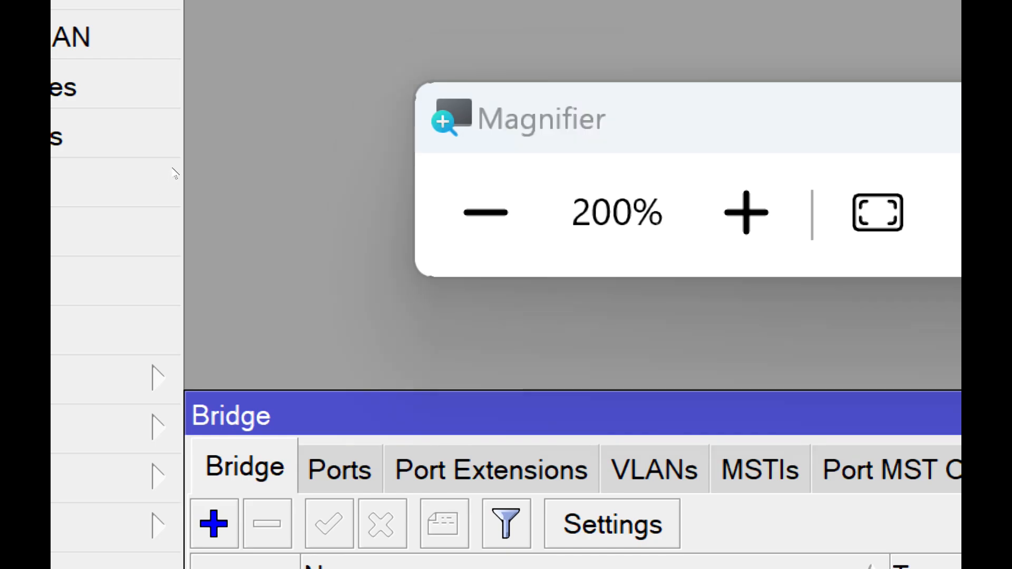
pyautogui.click(243, 467)
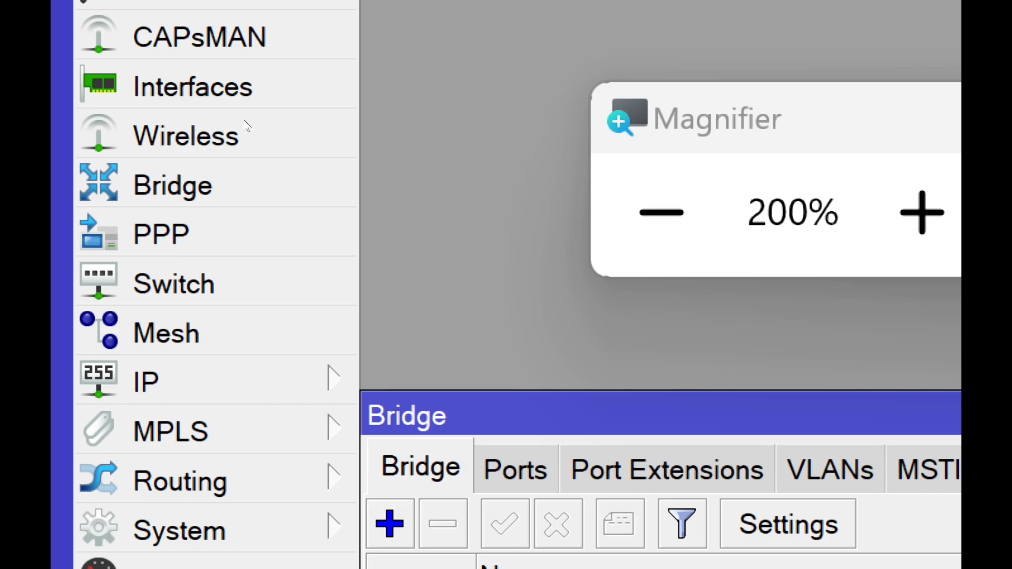
pyautogui.click(921, 213)
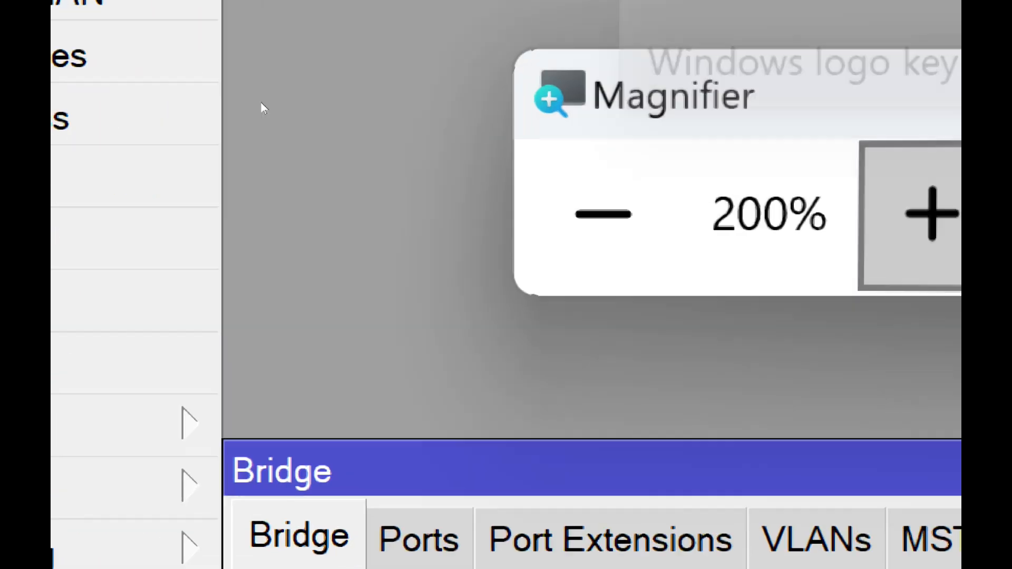
pyautogui.click(337, 468)
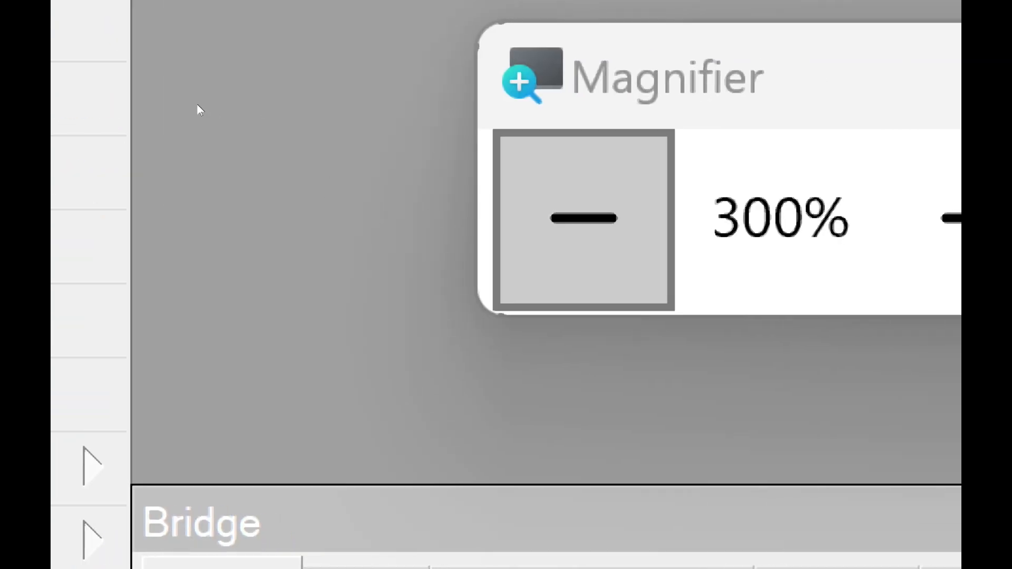
# - Examine the DNS Settings window at 200% magnification, and return the Magnifier to 100%
pyautogui.click(197, 104)
pyautogui.click(197, 104)
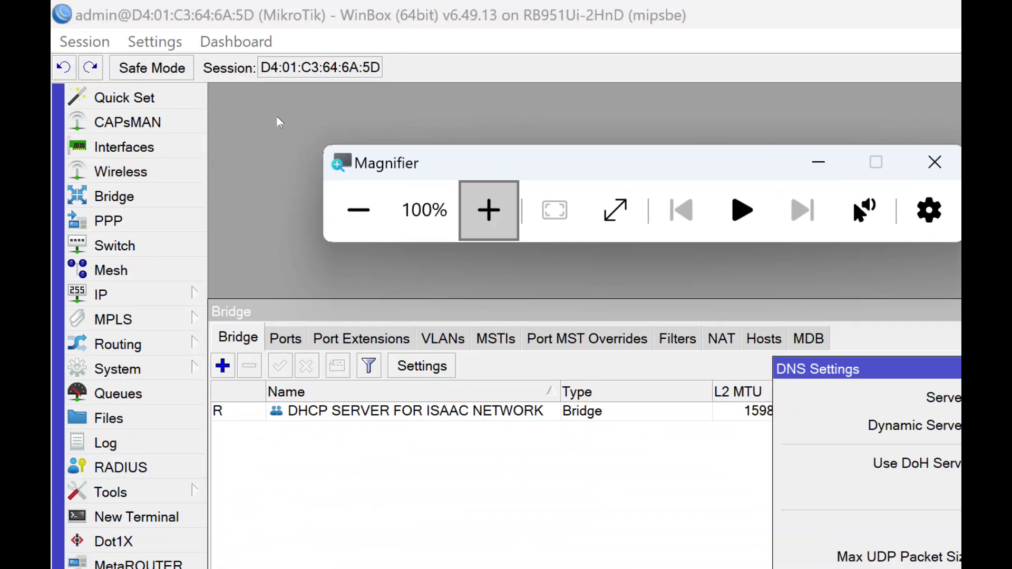
pyautogui.click(275, 115)
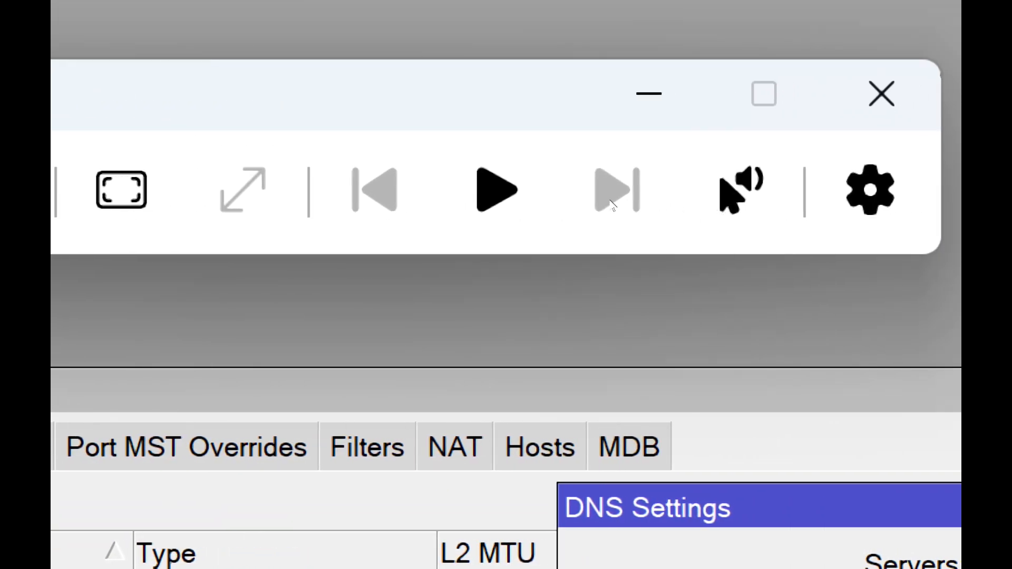
pyautogui.click(551, 200)
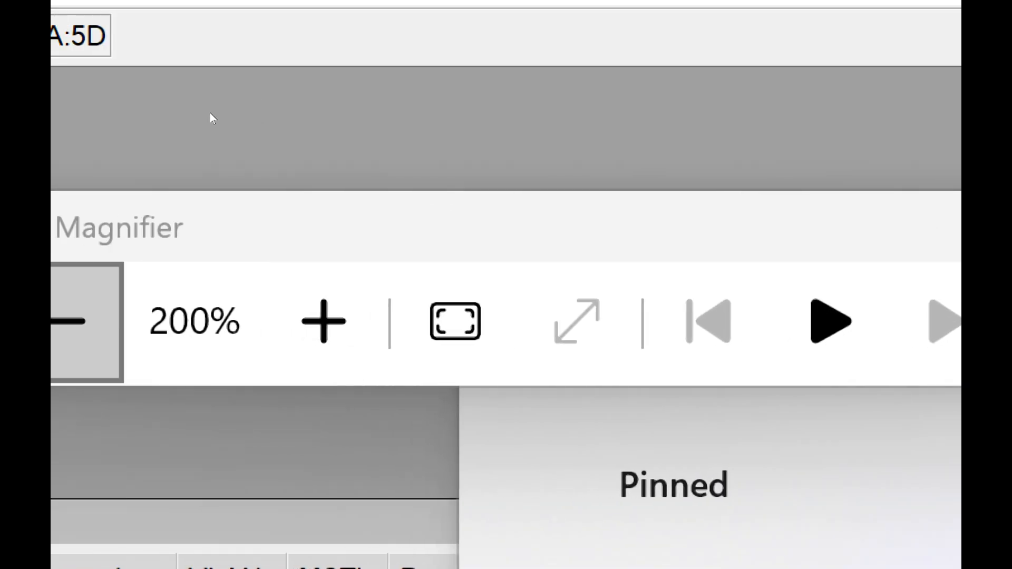
pyautogui.click(211, 106)
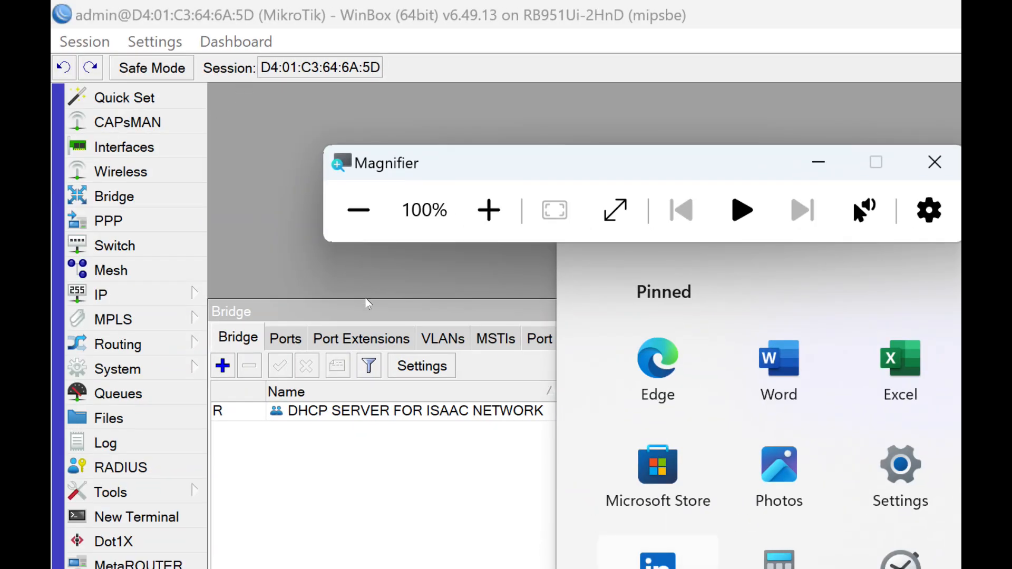
# - Switch to Chrome, move the Magnifier off the search box and search Google for "dns server for safe browsing"
pyautogui.click(596, 552)
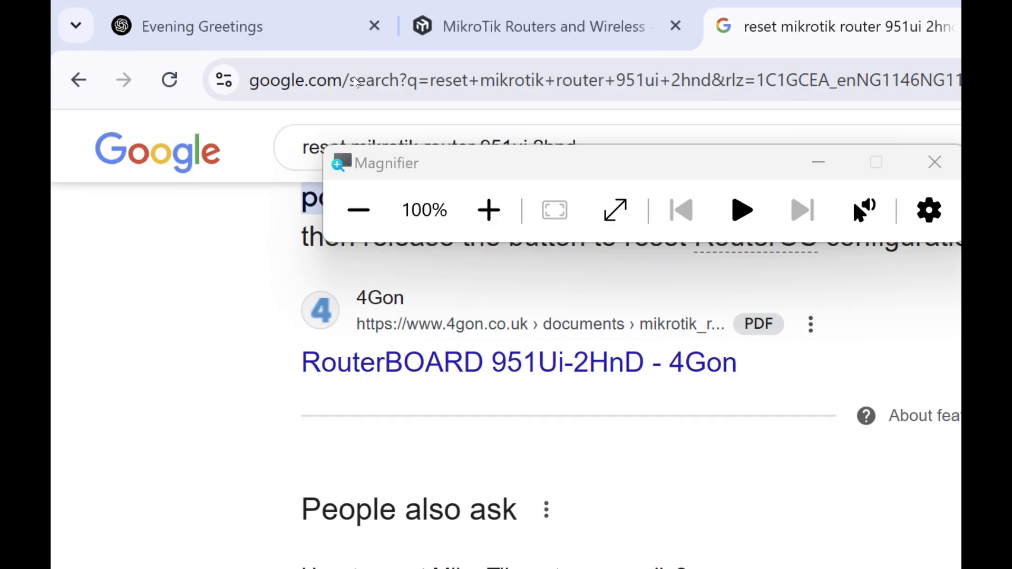
pyautogui.moveTo(354, 79); pyautogui.dragTo(385, 134)
pyautogui.moveTo(353, 79); pyautogui.dragTo(119, 47)
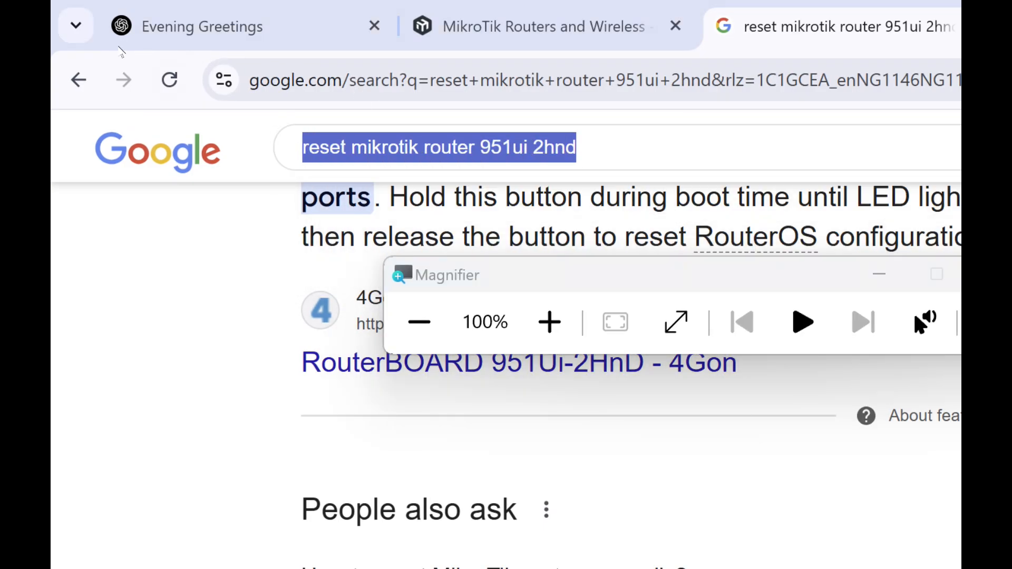
pyautogui.write('DNS S')
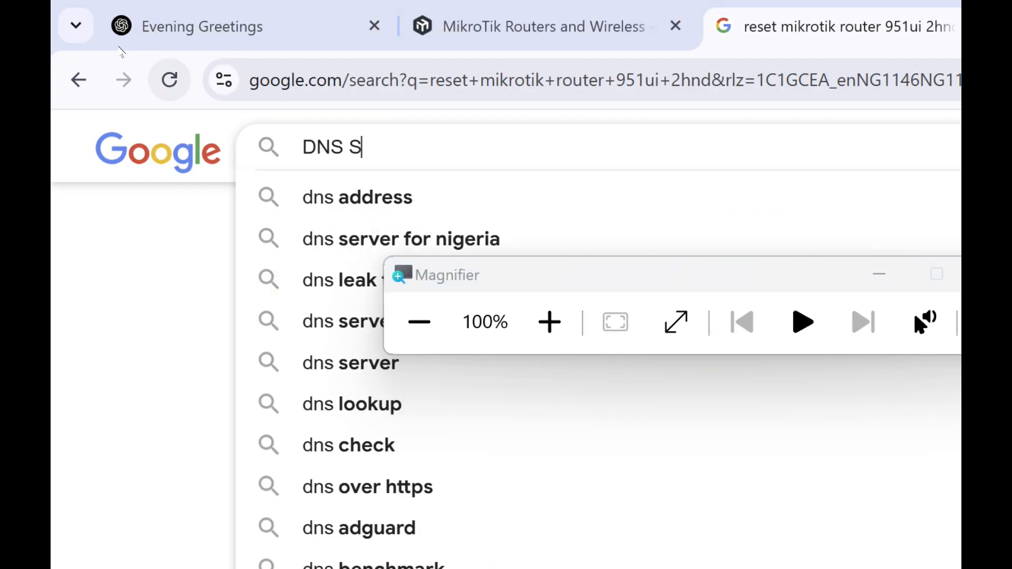
pyautogui.write('ERVERS ')
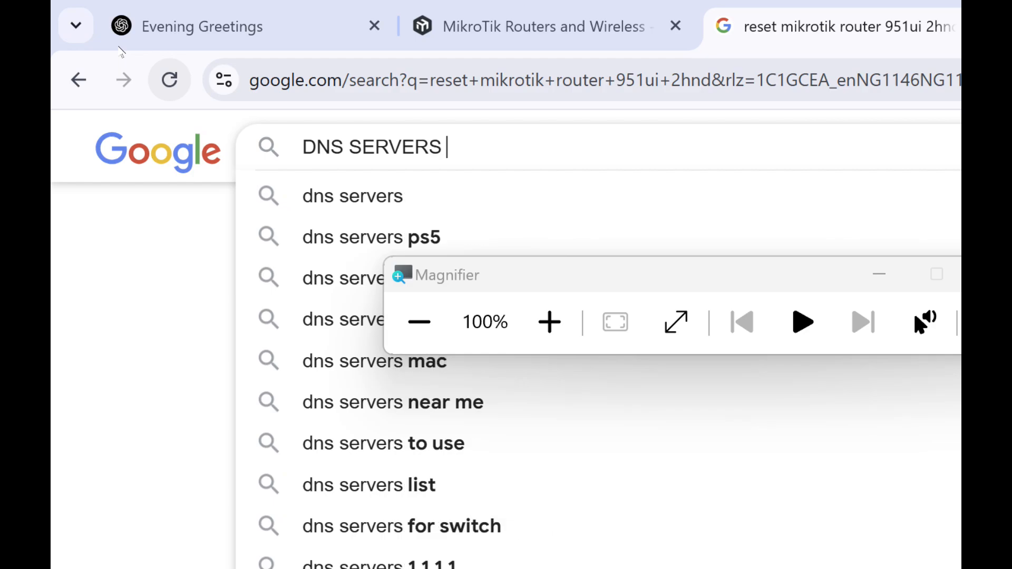
pyautogui.write('FOR ')
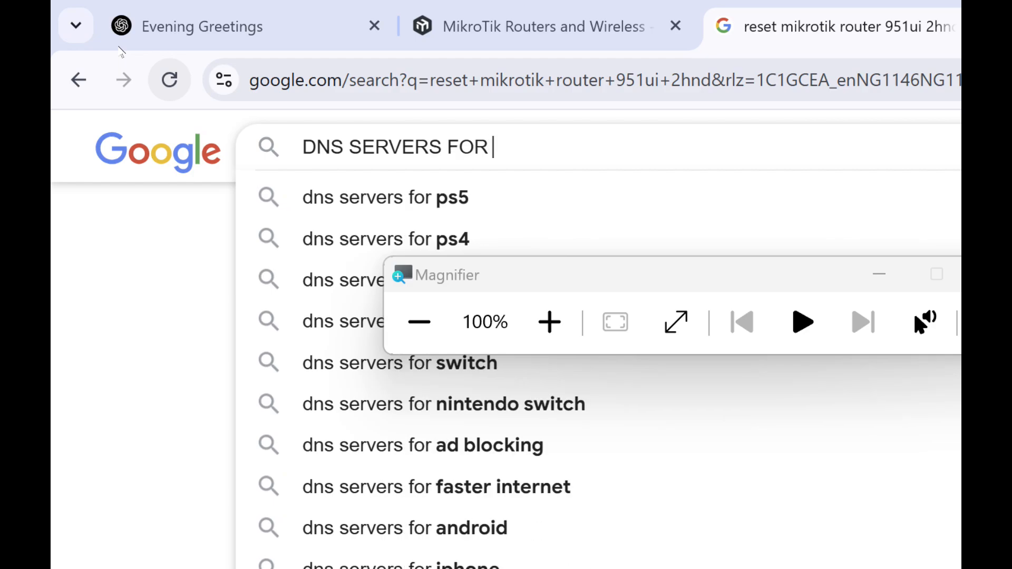
pyautogui.write('SAFE')
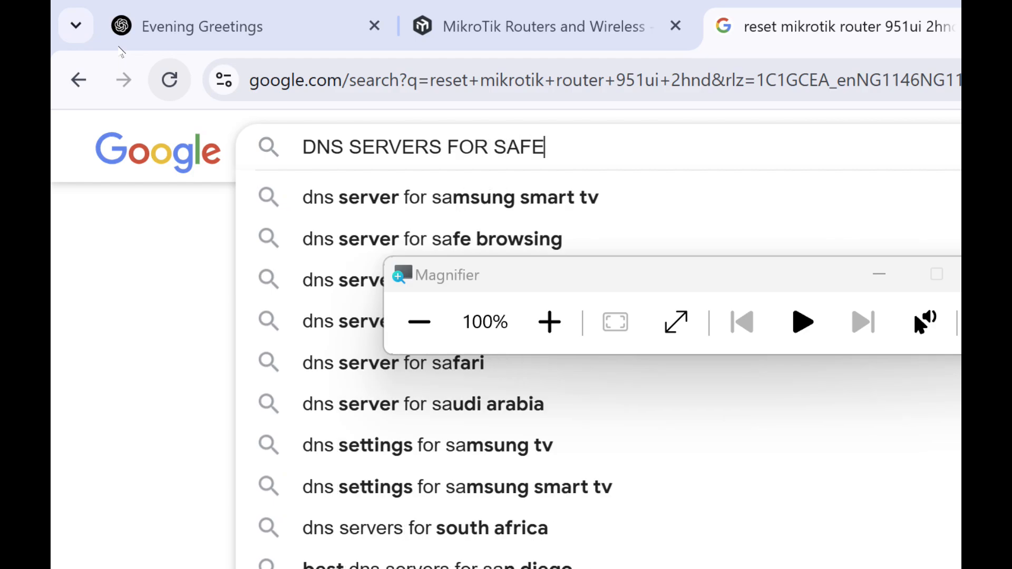
pyautogui.press('Down')
pyautogui.press('Return')
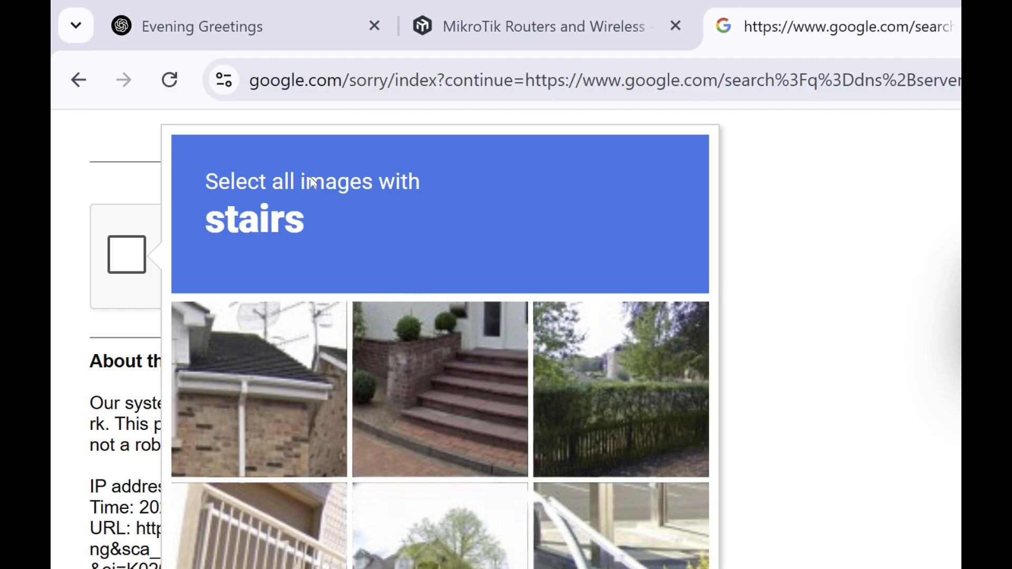
# - Complete the image check by selecting the pictures with stairs, and look through the DNS server search results
pyautogui.click(389, 369)
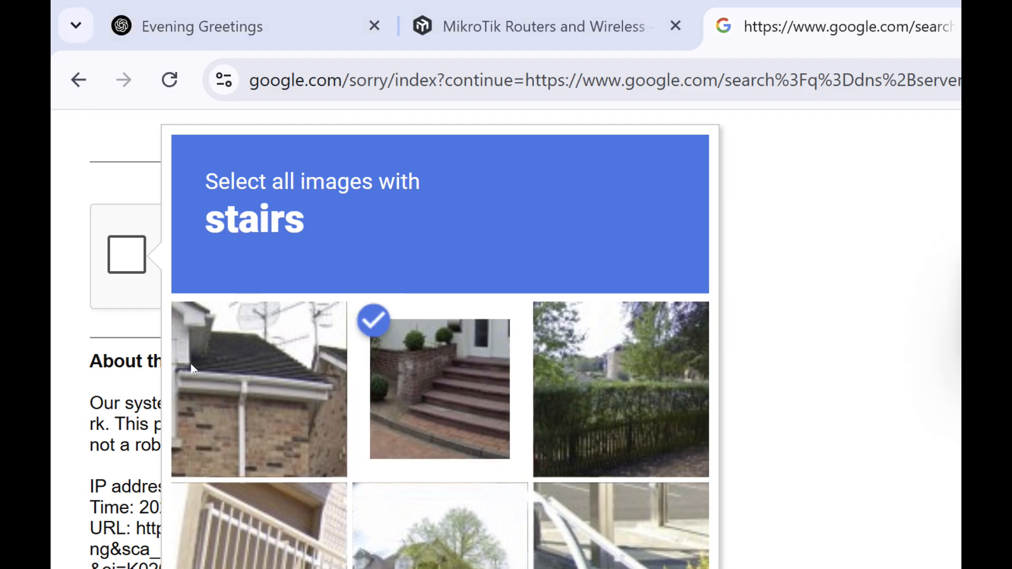
pyautogui.click(347, 449)
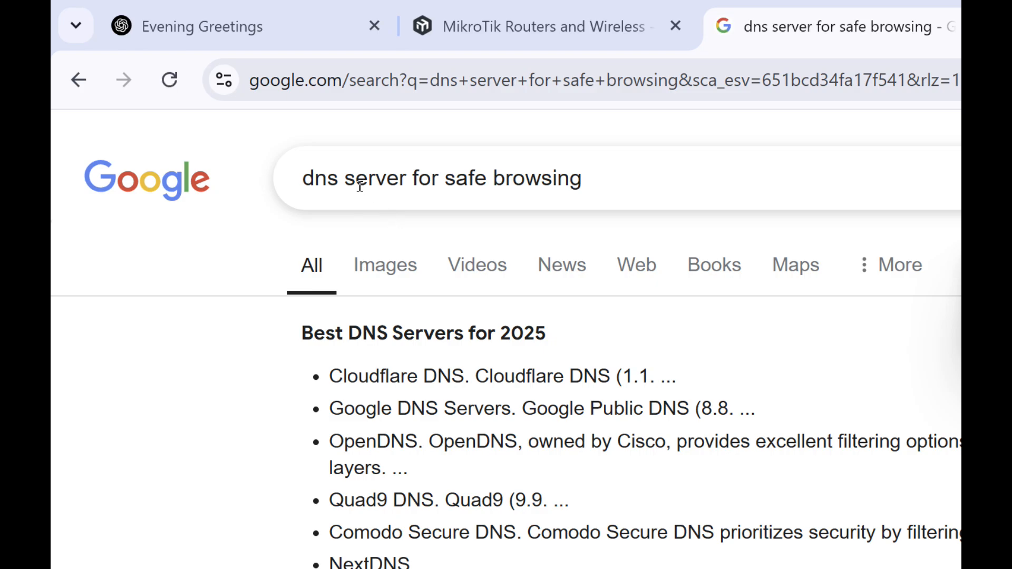
pyautogui.scroll(-5, 519, 334)
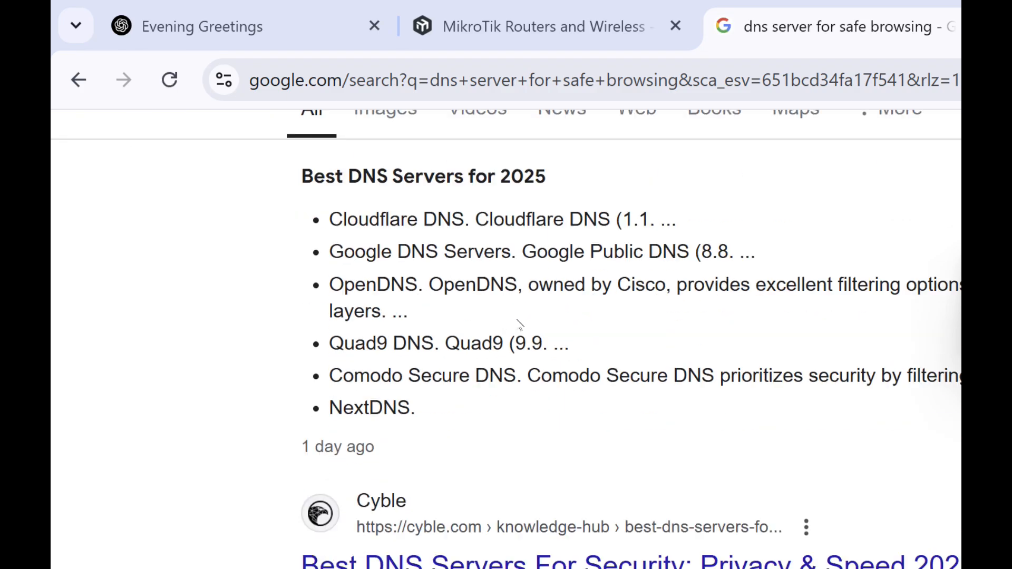
pyautogui.scroll(-5, 568, 353)
pyautogui.scroll(10, 569, 350)
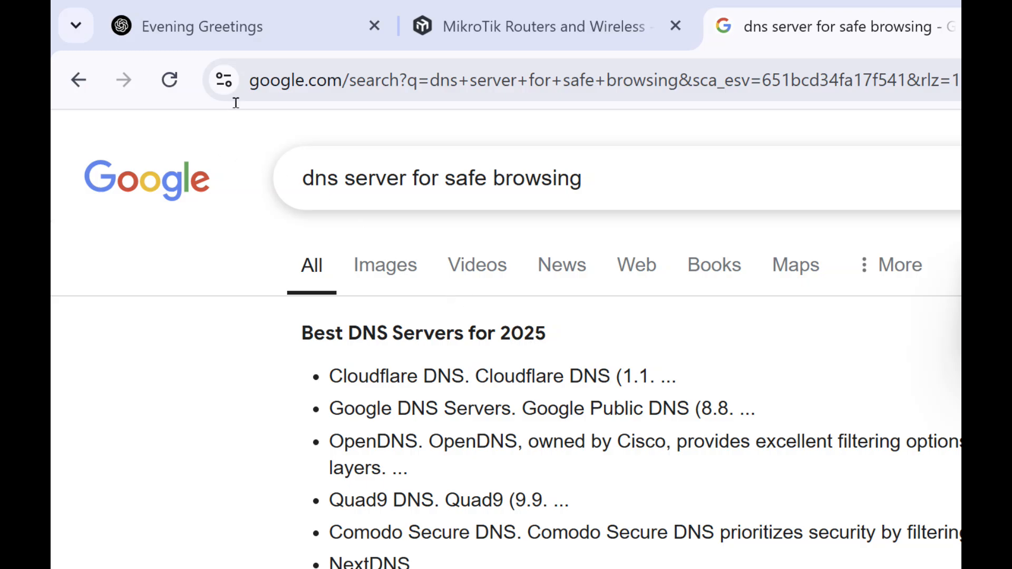
# - Search Google for "SYNMATEC for safe browsing", and refine the query to "SYNMATEC DNS SERVER for safe browsing"
pyautogui.moveTo(226, 88); pyautogui.dragTo(166, 86)
pyautogui.write('SYNMATEC')
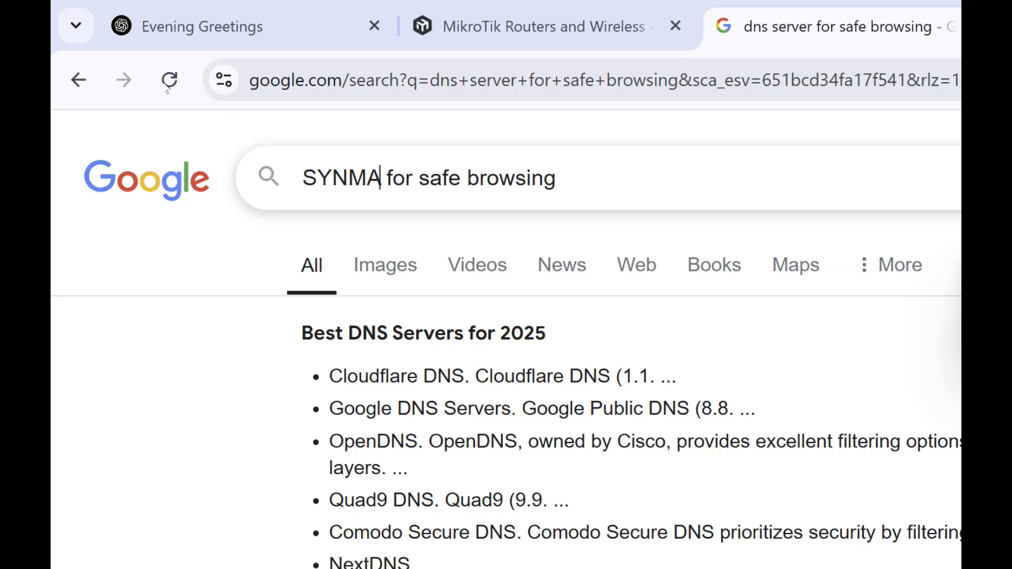
pyautogui.press('Return')
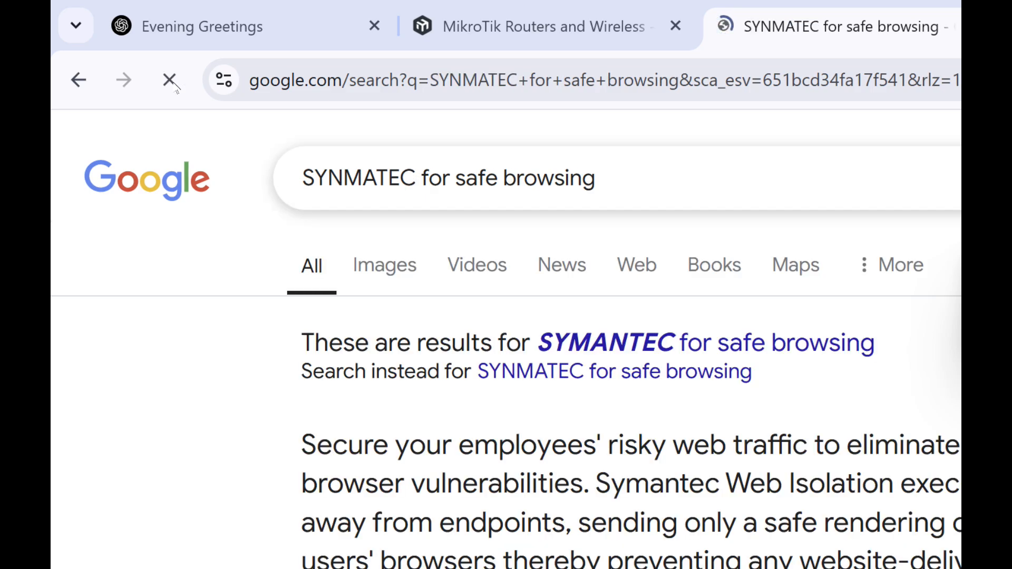
pyautogui.click(233, 88)
pyautogui.write('DNS S')
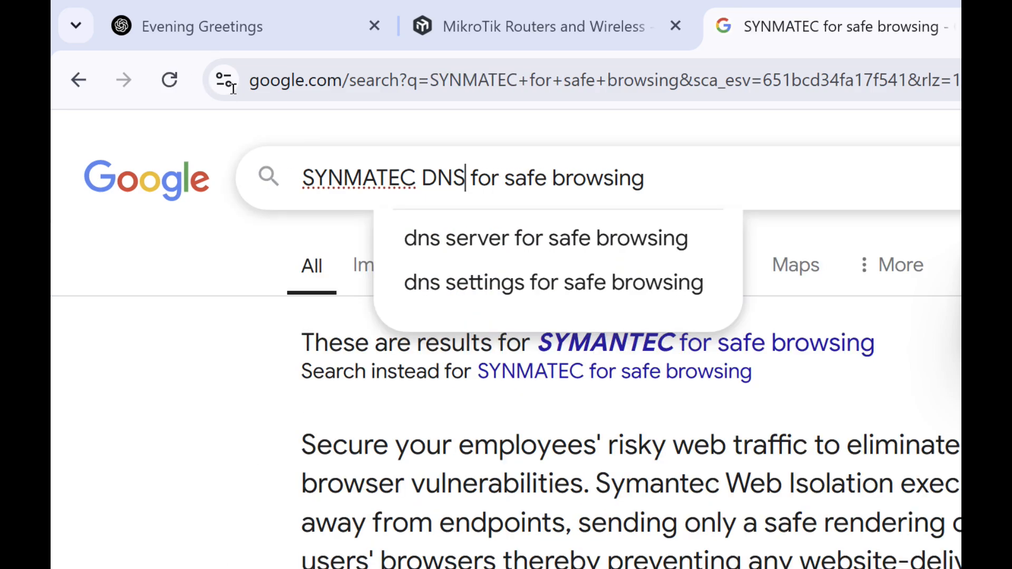
pyautogui.write('ERVER')
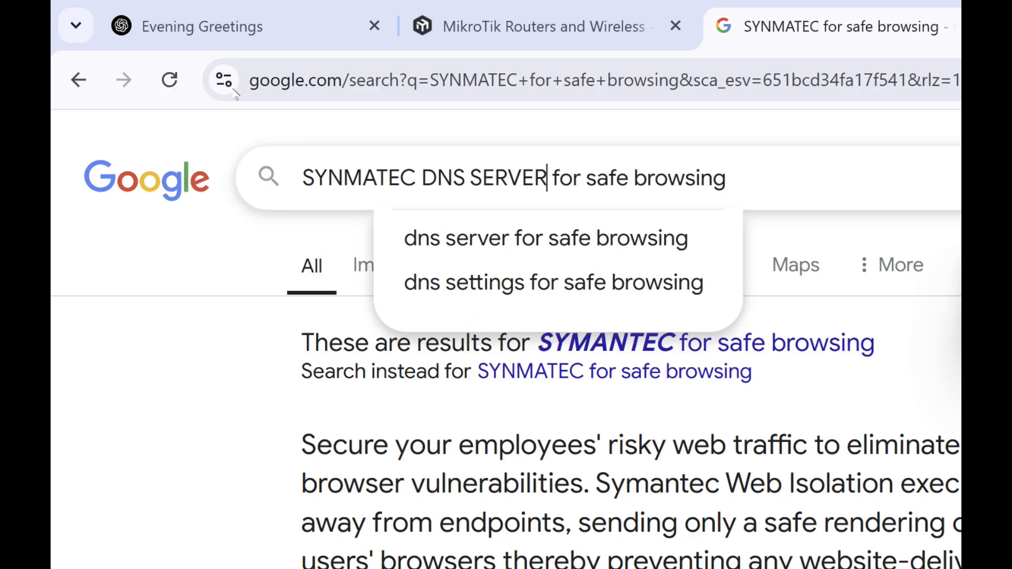
pyautogui.press('Return')
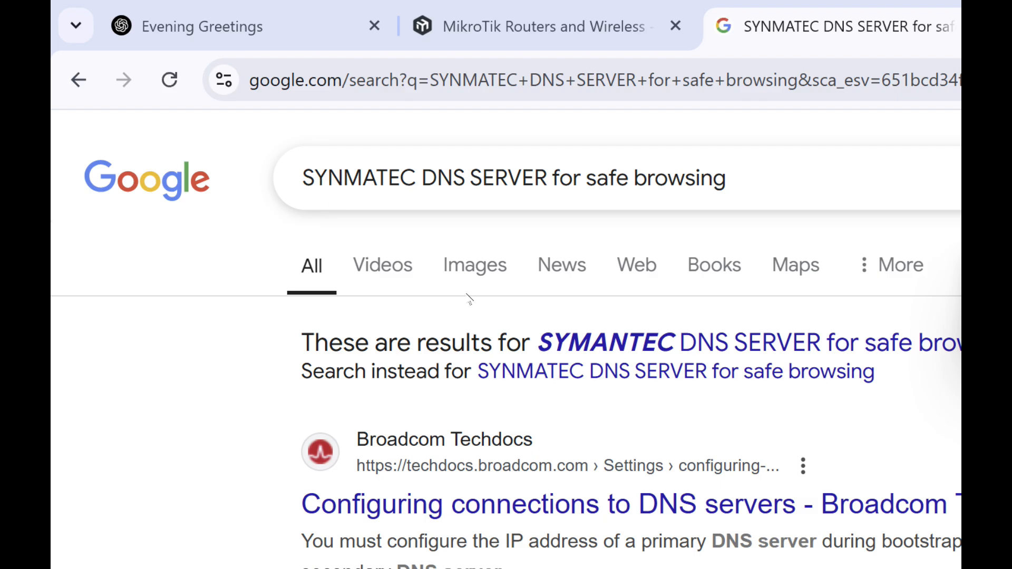
# - Look through the DNS server search results and open the Norton ConnectSafe Wikipedia article in a new tab
pyautogui.scroll(-6, 468, 298)
pyautogui.scroll(-4, 467, 300)
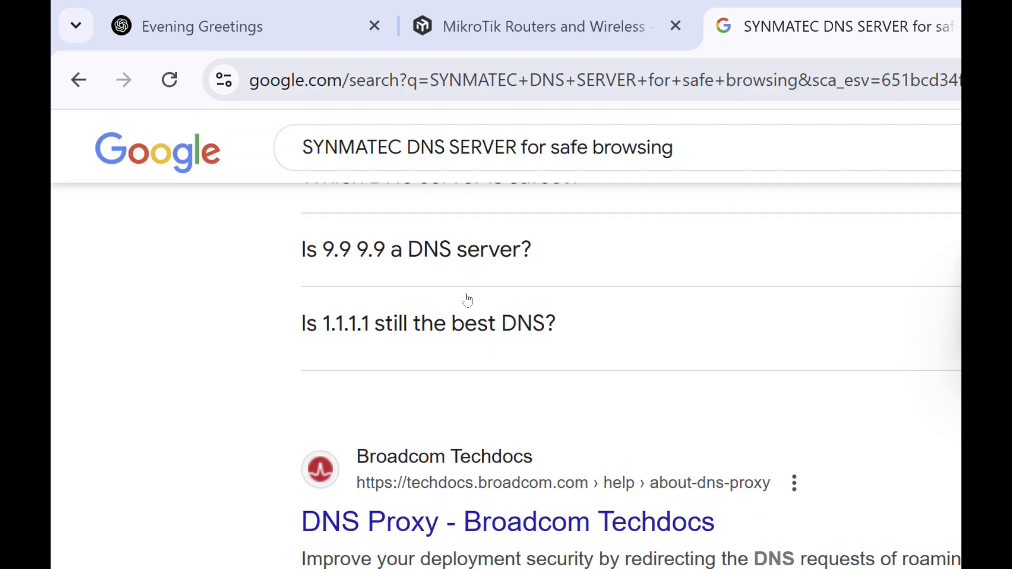
pyautogui.rightClick(280, 363)
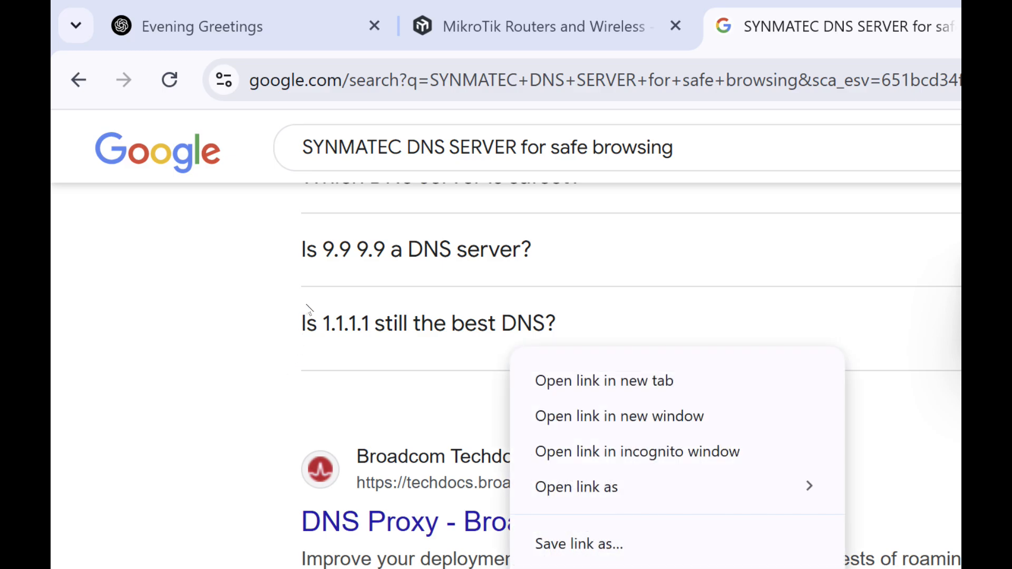
pyautogui.click(342, 200)
pyautogui.scroll(-5, 442, 332)
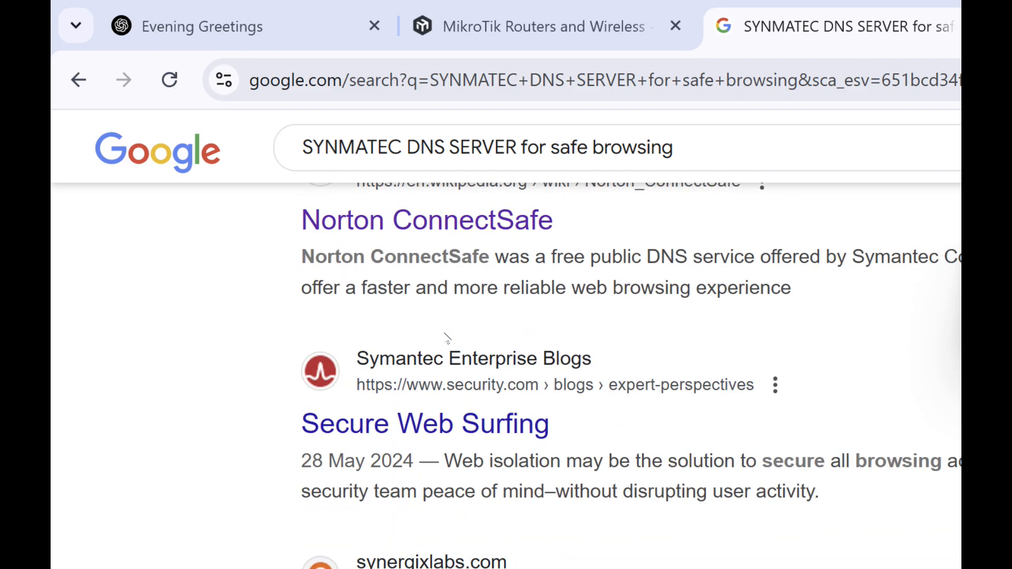
pyautogui.scroll(-4, 445, 332)
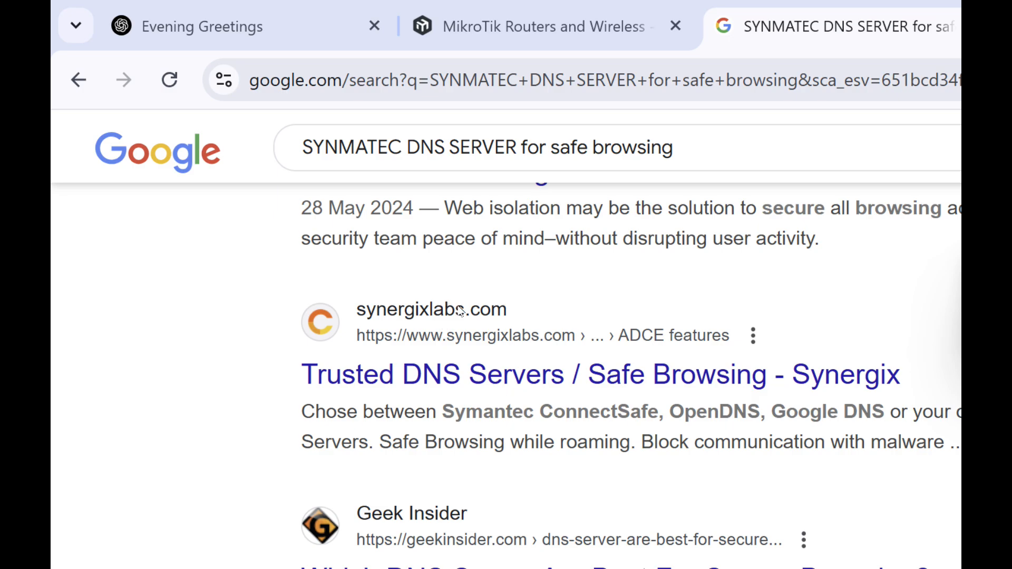
# - Switch to the Norton ConnectSafe article and examine the DNS addresses given for each policy in its IPv4 addresses section
pyautogui.click(580, 25)
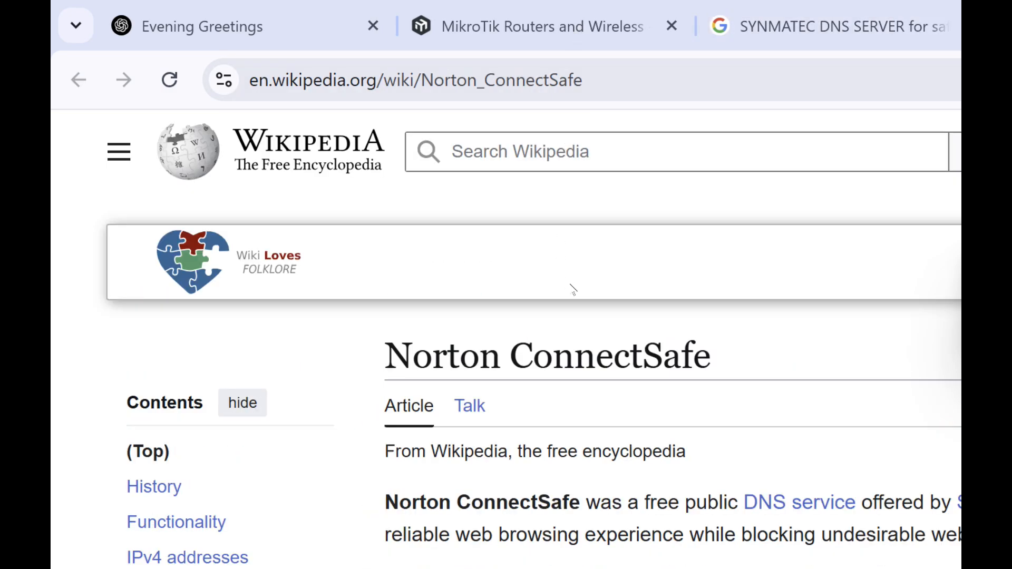
pyautogui.scroll(-10, 589, 281)
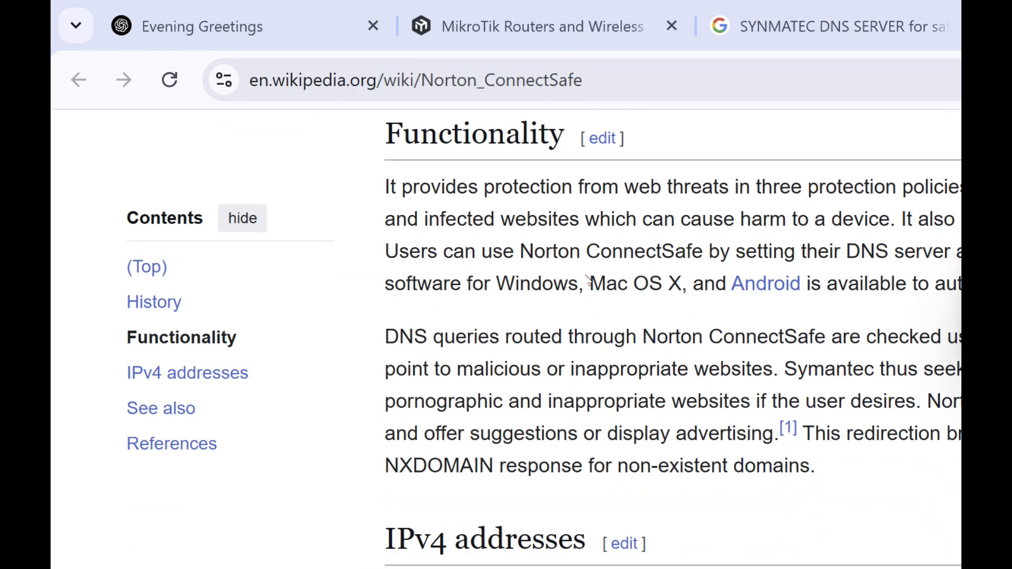
pyautogui.scroll(-4, 585, 279)
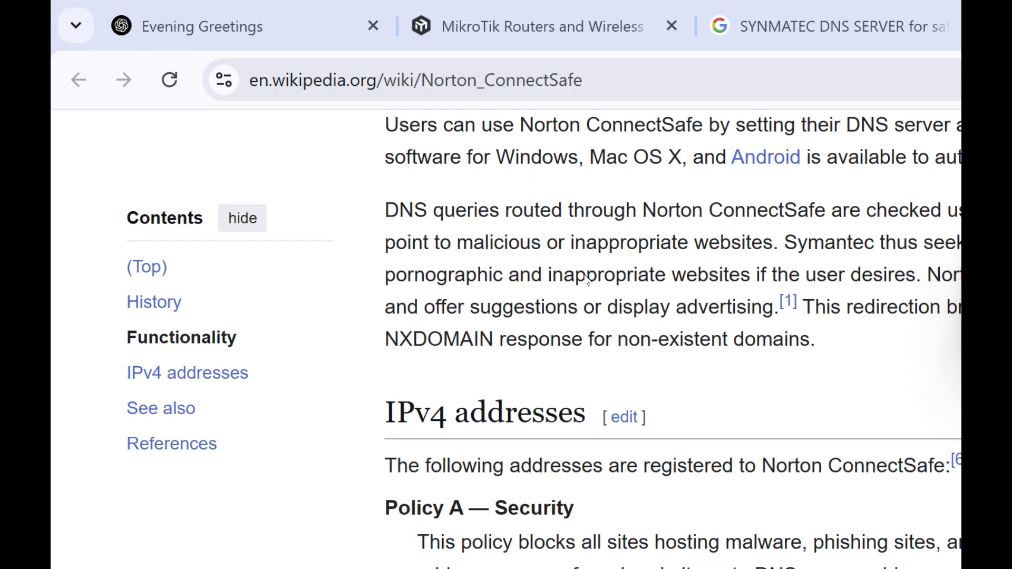
pyautogui.scroll(4, 531, 274)
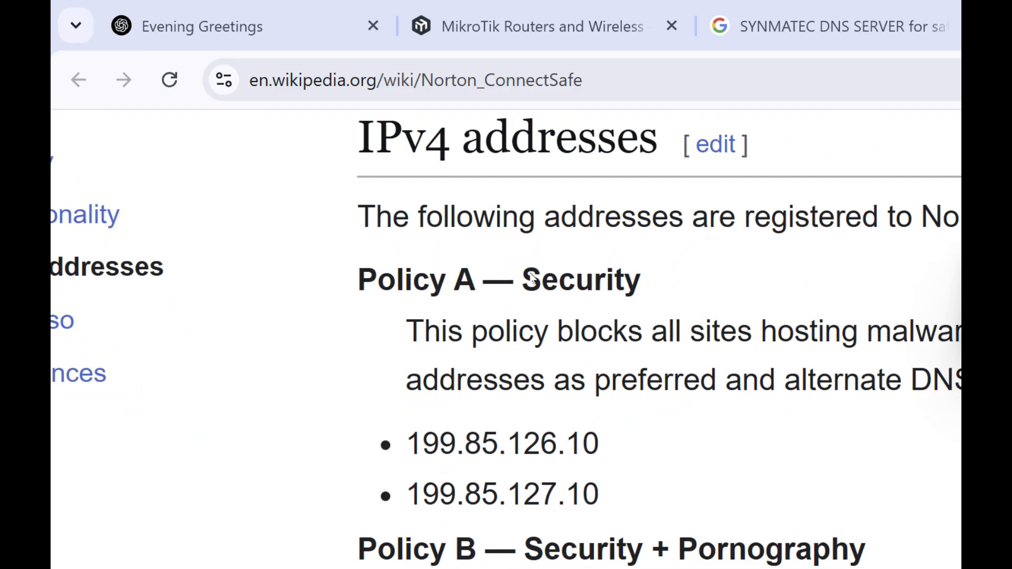
pyautogui.scroll(-2, 456, 296)
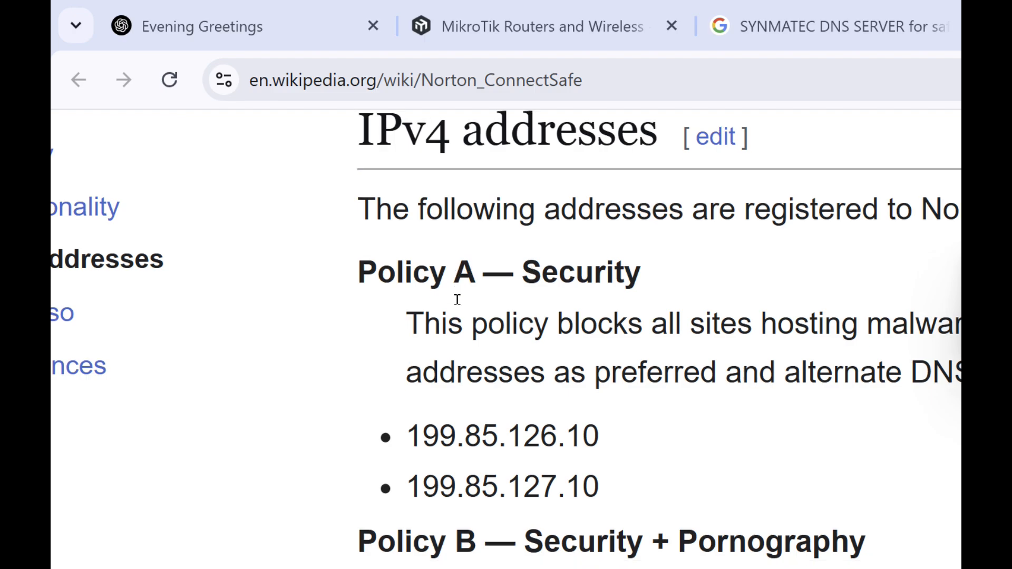
pyautogui.scroll(-2, 459, 300)
pyautogui.scroll(2, 460, 300)
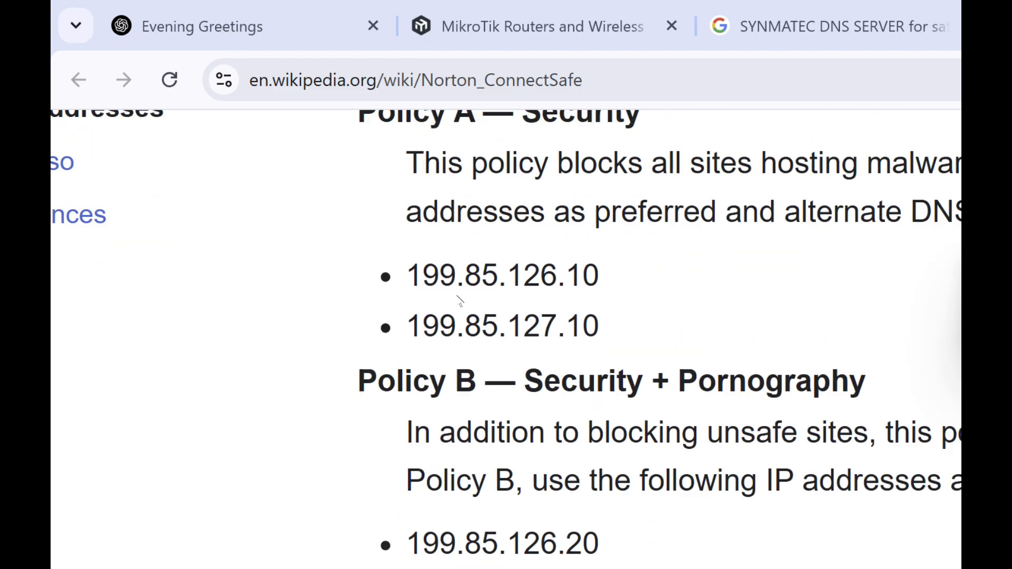
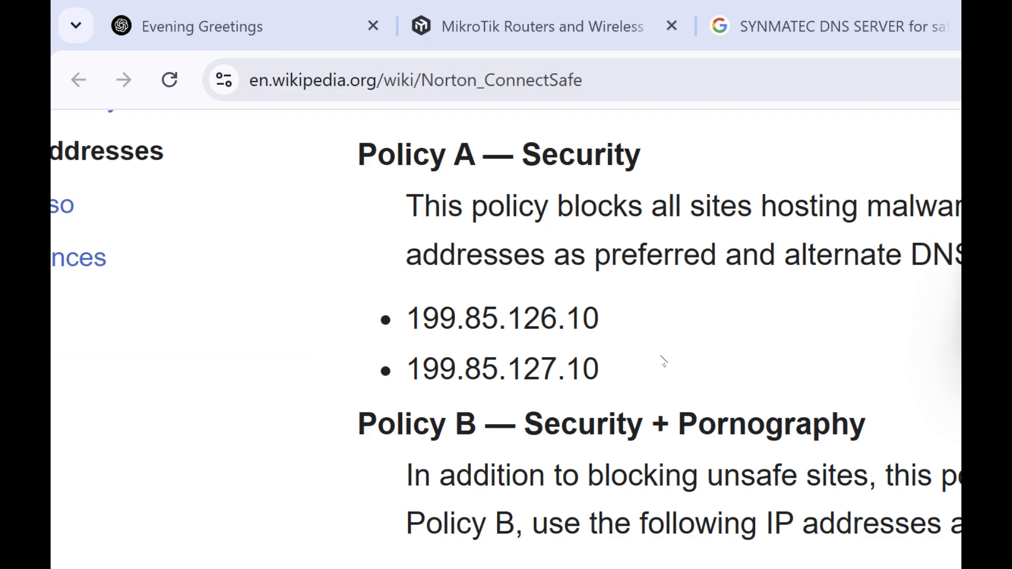
# - Examine the Norton ConnectSafe article's IPv4 addresses section, from the DNS query filtering description to the Policy A and Policy B addresses
pyautogui.hscroll(5, 664, 360)
pyautogui.hscroll(-6, 663, 360)
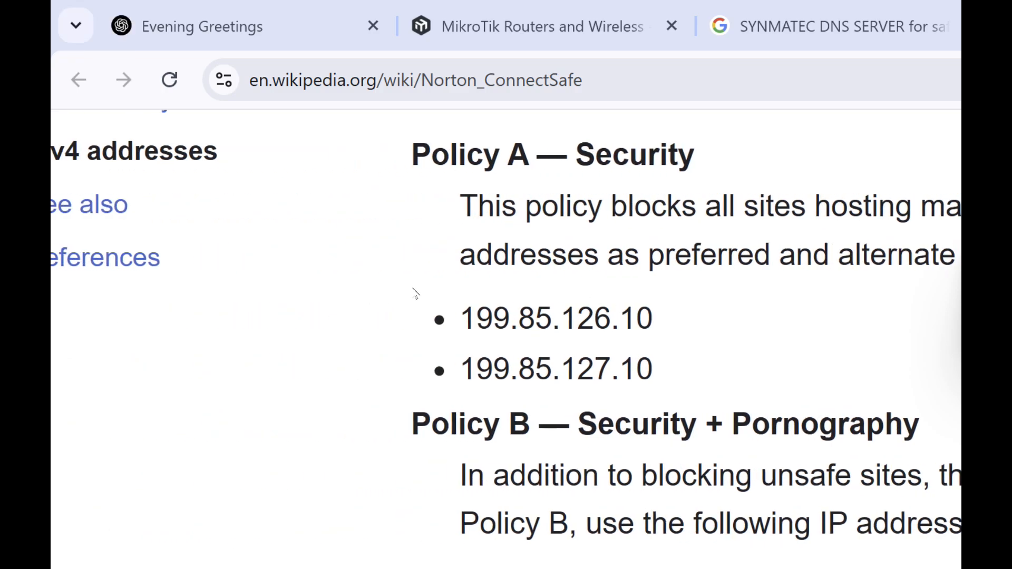
pyautogui.scroll(5, 414, 293)
pyautogui.scroll(-5, 414, 294)
pyautogui.scroll(6, 414, 293)
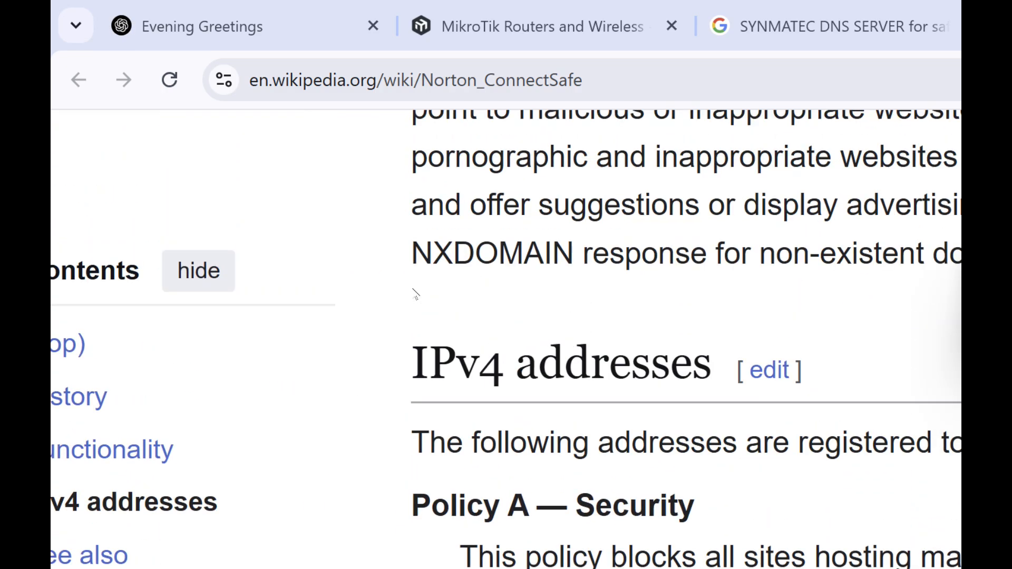
pyautogui.scroll(5, 414, 294)
pyautogui.scroll(-7, 413, 289)
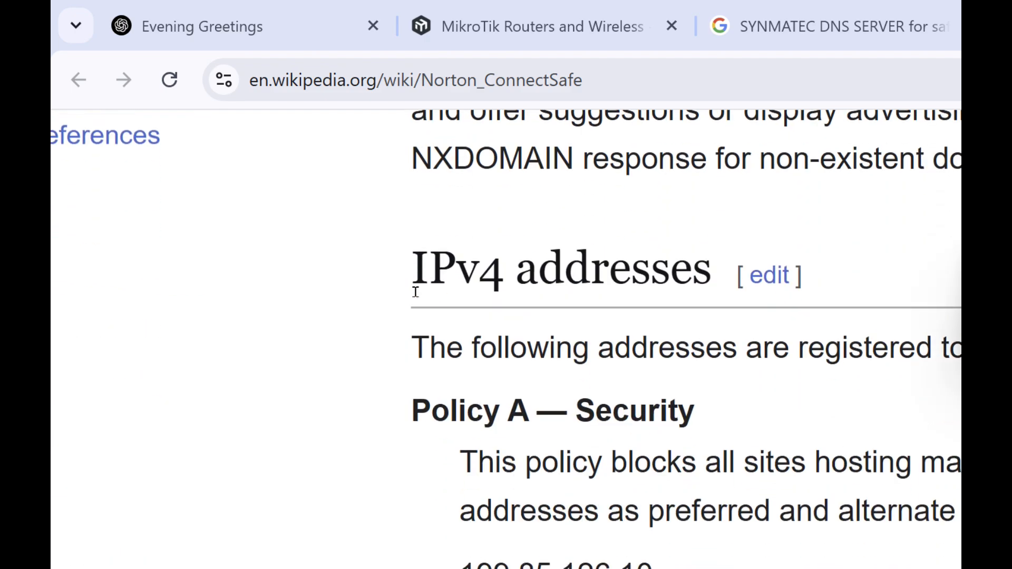
pyautogui.scroll(4, 416, 290)
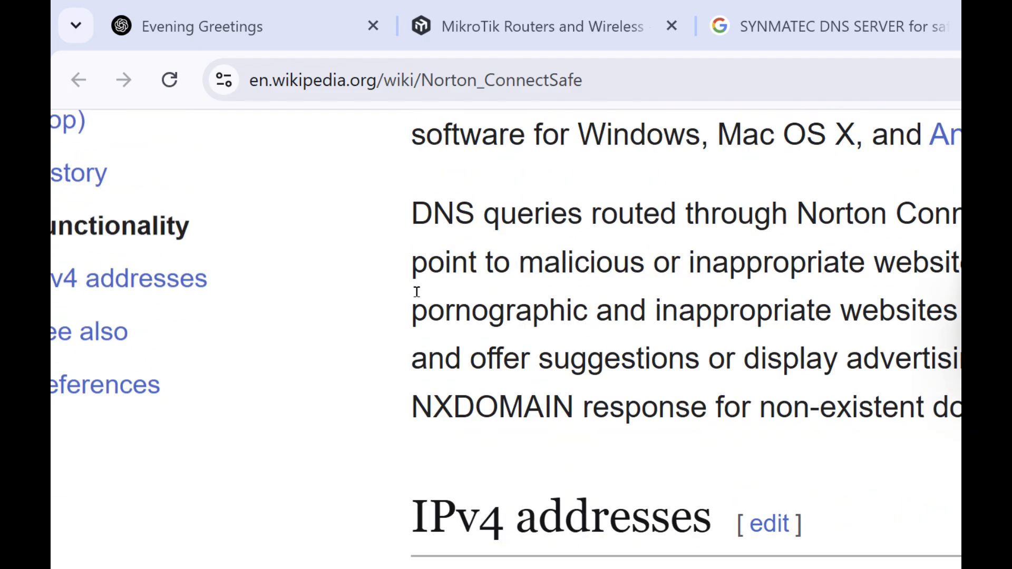
pyautogui.scroll(-4, 417, 292)
pyautogui.scroll(-6, 398, 305)
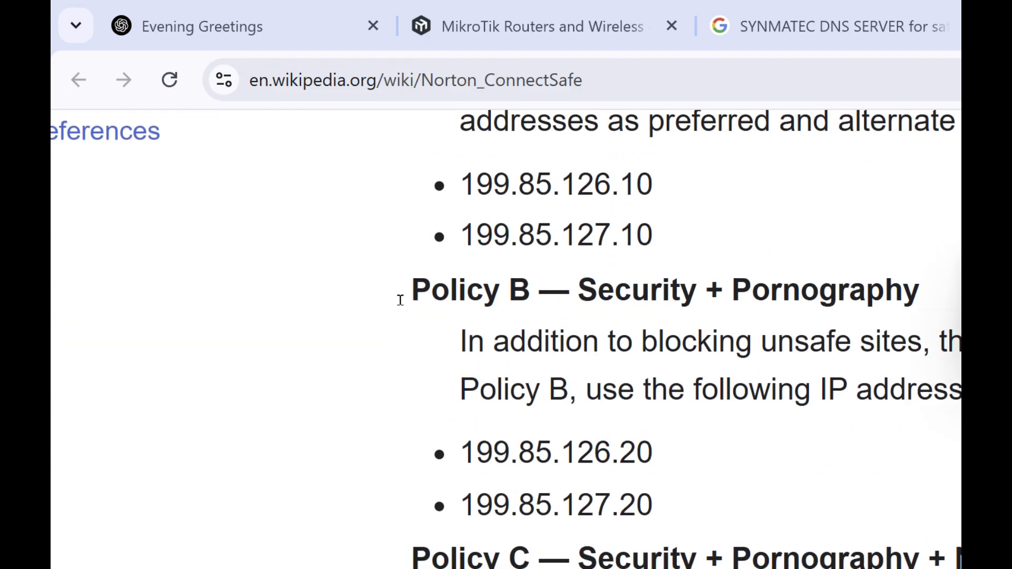
# - Copy the Policy B addresses 199.85.126.20 and 199.85.127.20 from the article for the DNS Settings in WinBox, and close those settings
pyautogui.moveTo(348, 228); pyautogui.dragTo(260, 225)
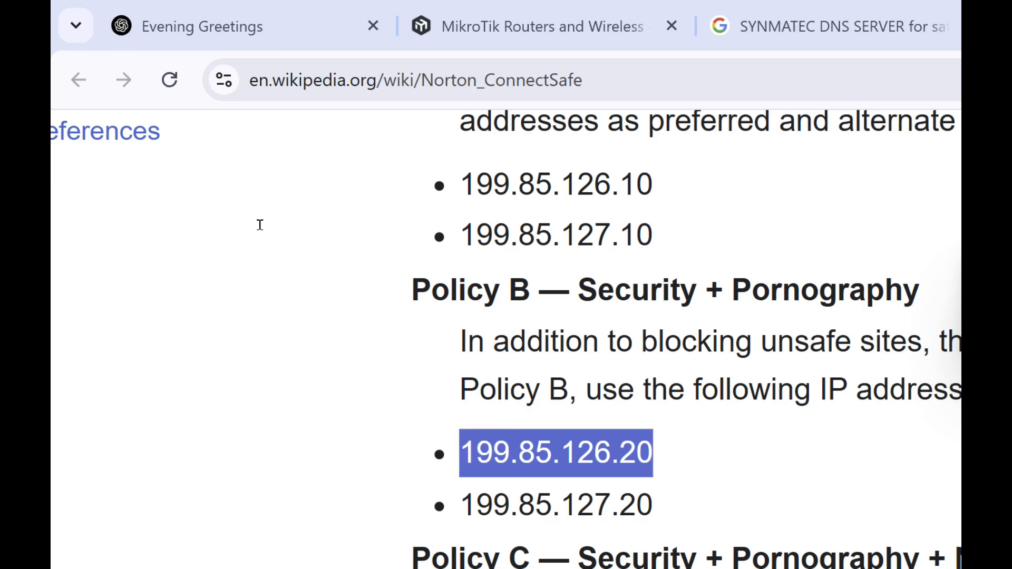
pyautogui.scroll(2, 474, 253)
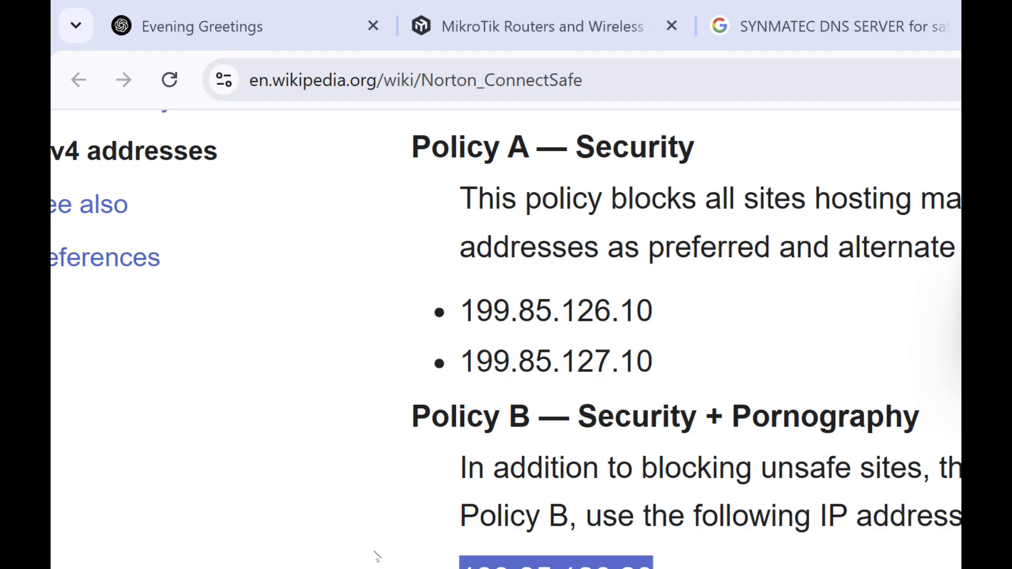
pyautogui.click(375, 558)
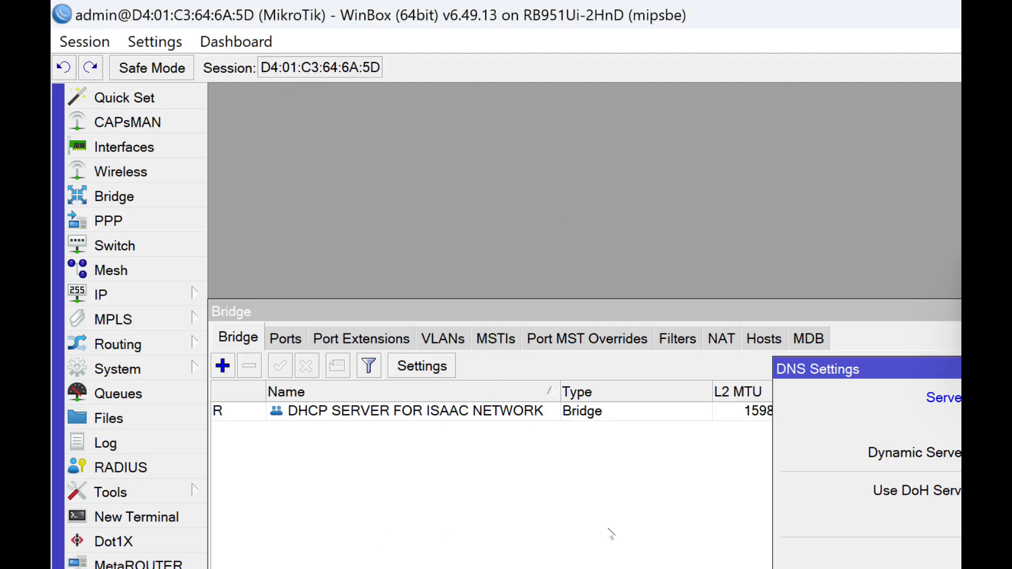
pyautogui.click(599, 558)
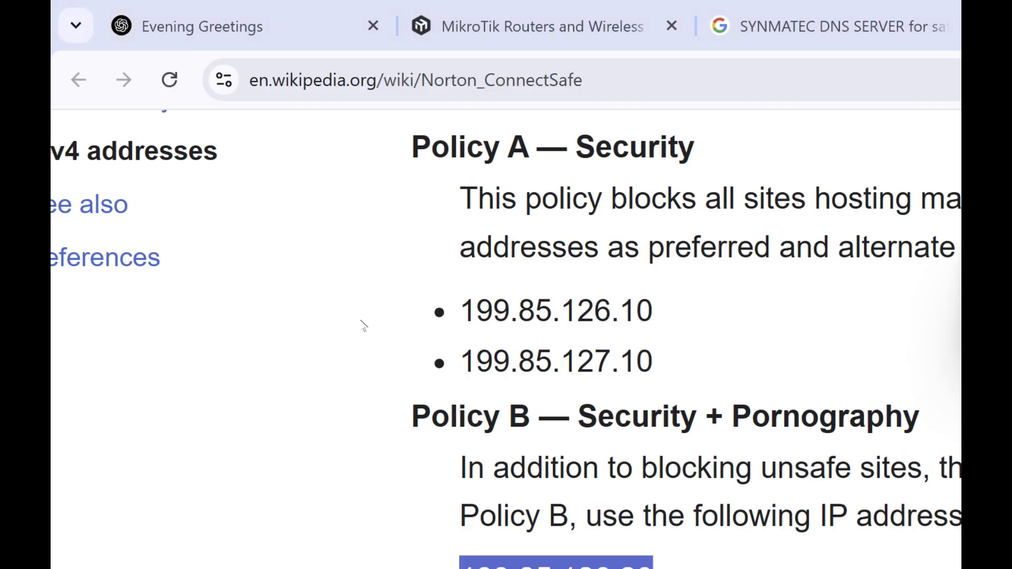
pyautogui.click(363, 320)
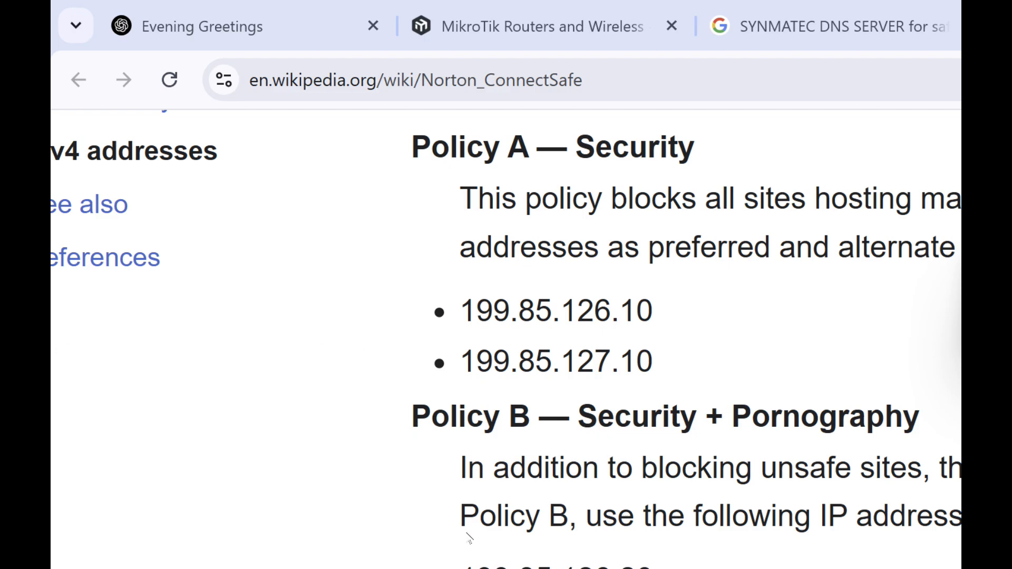
pyautogui.click(373, 557)
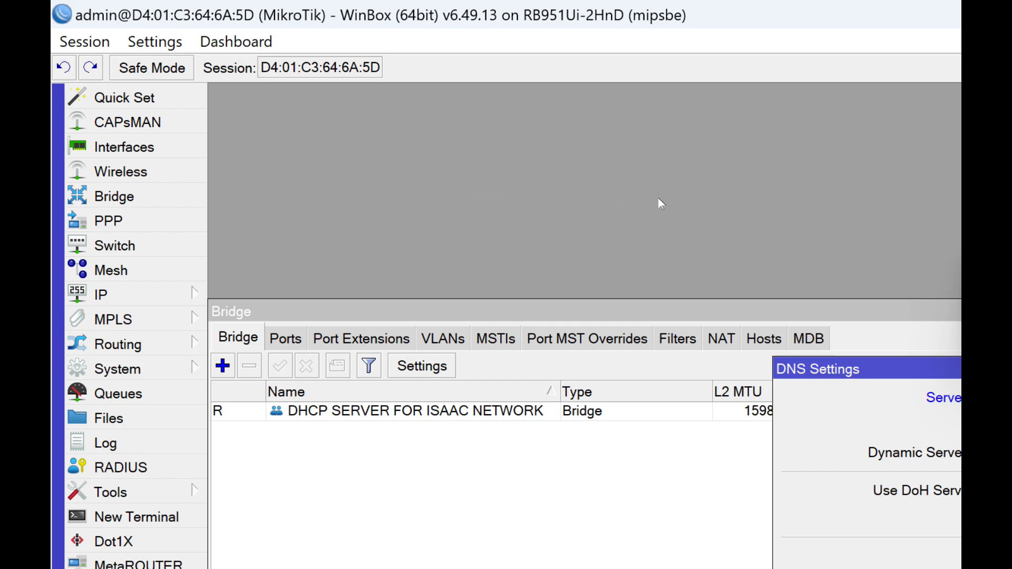
pyautogui.press('Escape')
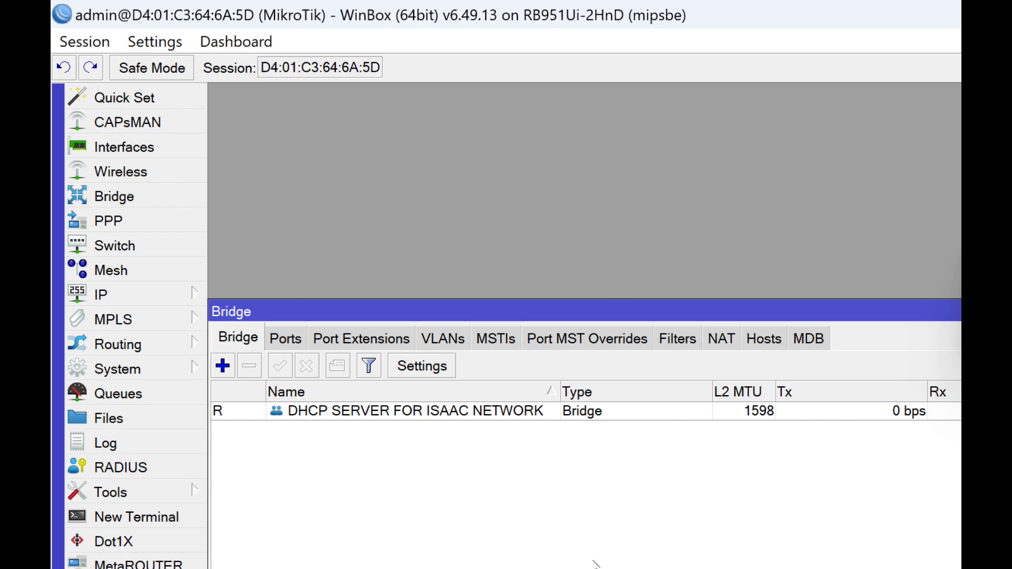
# - Return to the Norton ConnectSafe article in the browser and review the Policy A, B and C descriptions and addresses
pyautogui.hotkey('alt', 'Tab')
pyautogui.scroll(3, 547, 410)
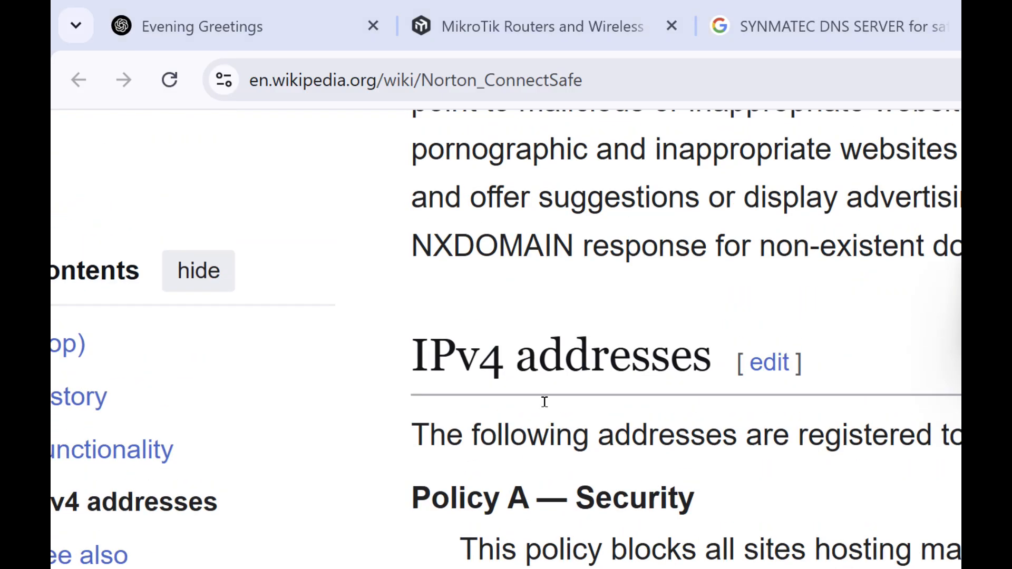
pyautogui.scroll(-5, 669, 389)
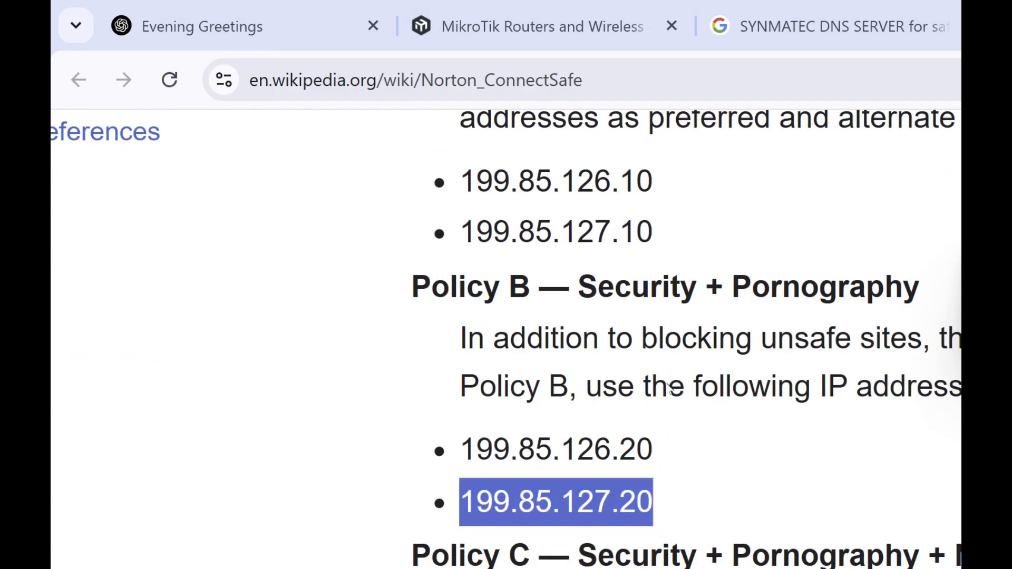
pyautogui.scroll(-3, 669, 389)
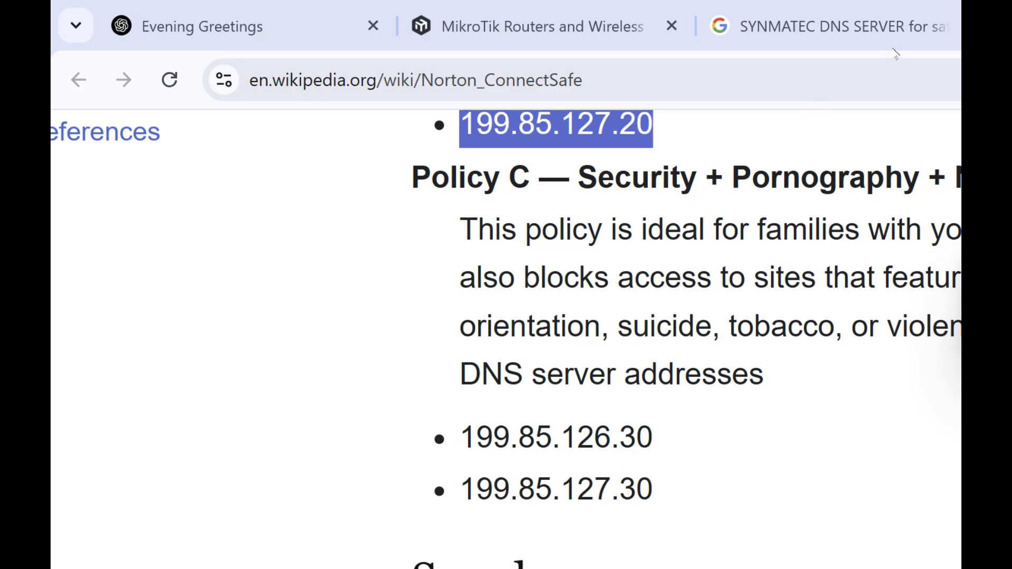
# - Switch to Notepad and review the configuration plan in the STEPS note
pyautogui.hotkey('alt', 'Tab')
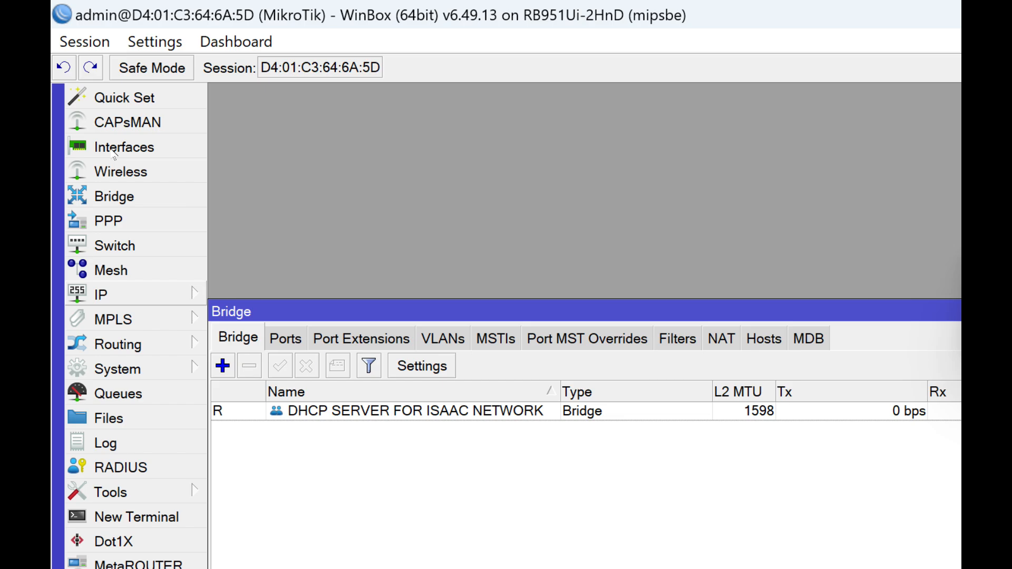
pyautogui.hotkey('alt', 'Tab')
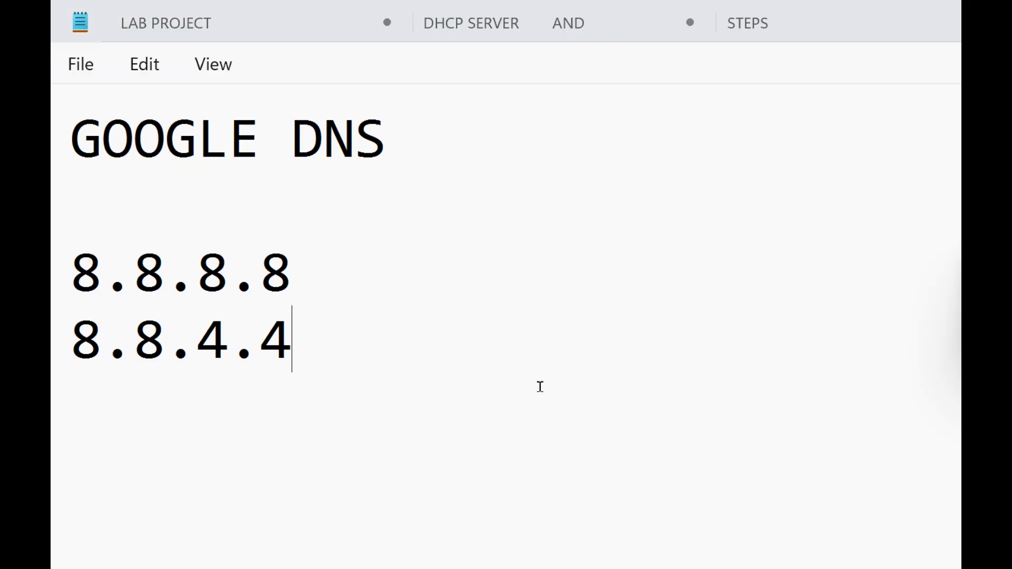
pyautogui.click(747, 22)
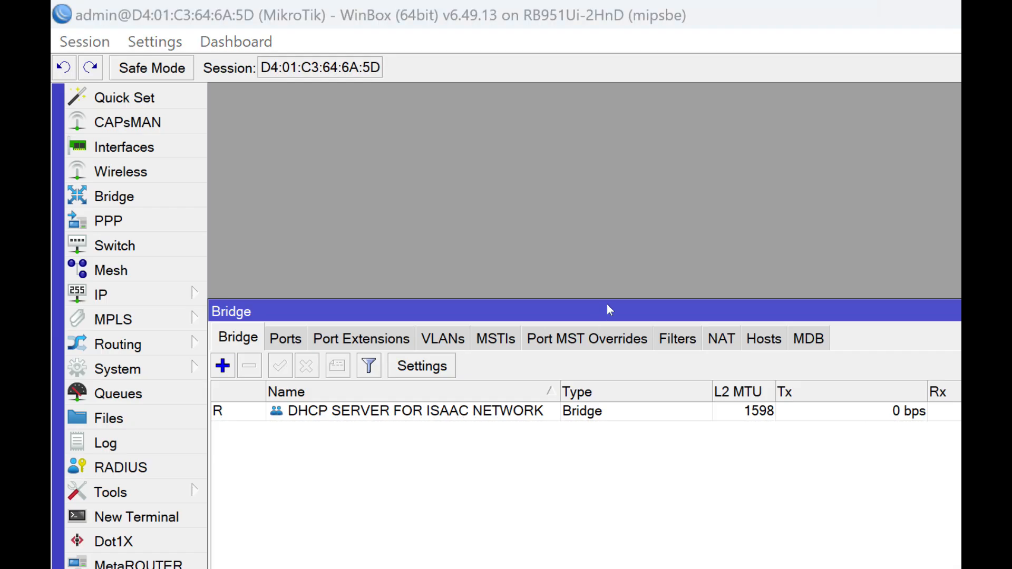
# - In WinBox, add the IP address 192.168.20.1/24 to the router's address list
pyautogui.press('super+plus')
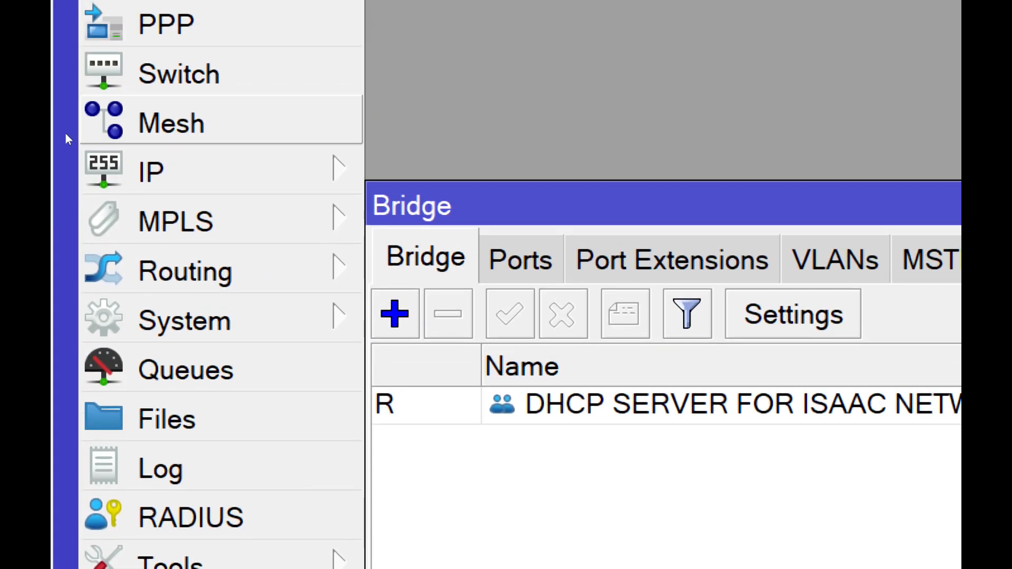
pyautogui.click(85, 150)
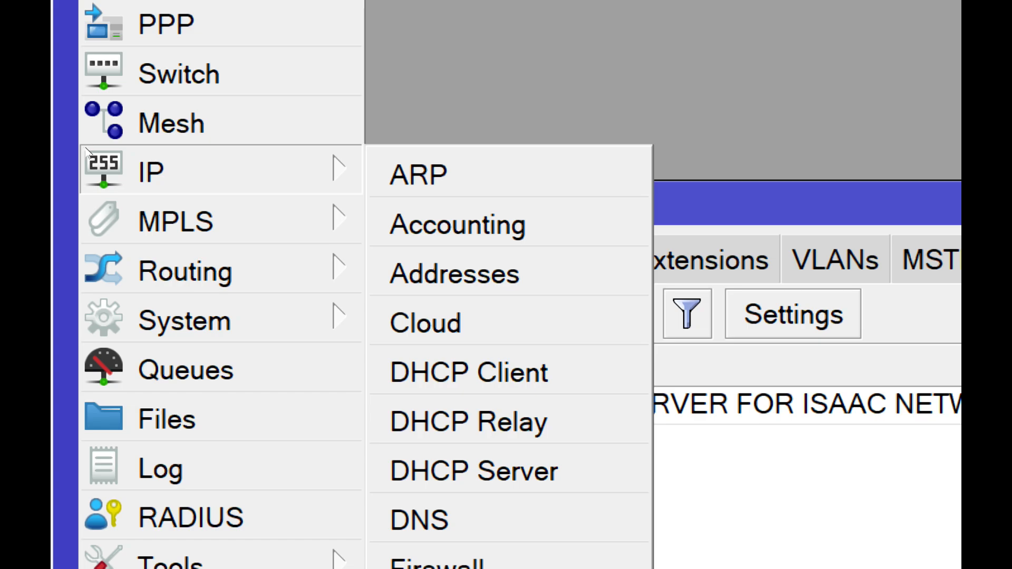
pyautogui.click(166, 176)
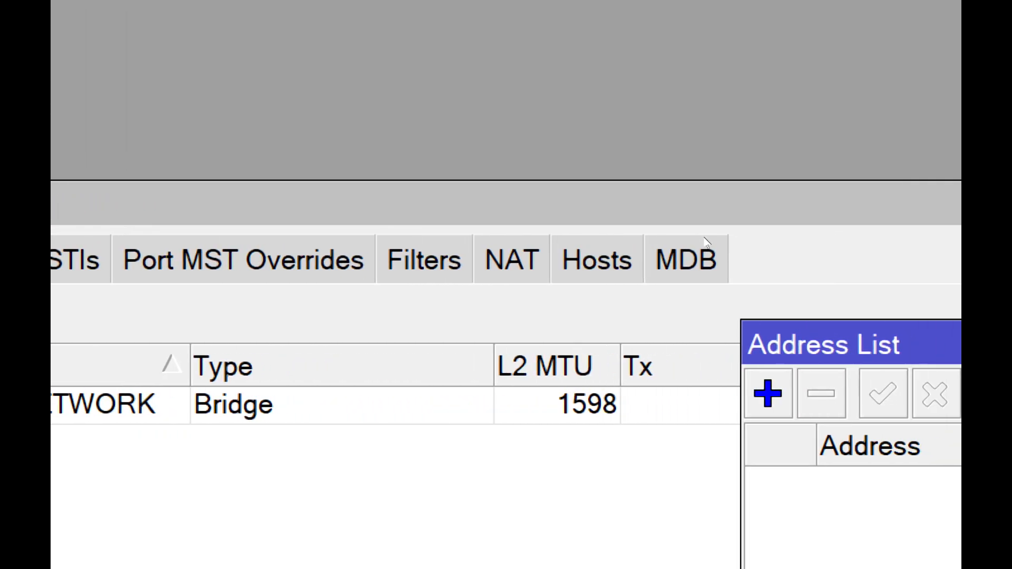
pyautogui.click(586, 394)
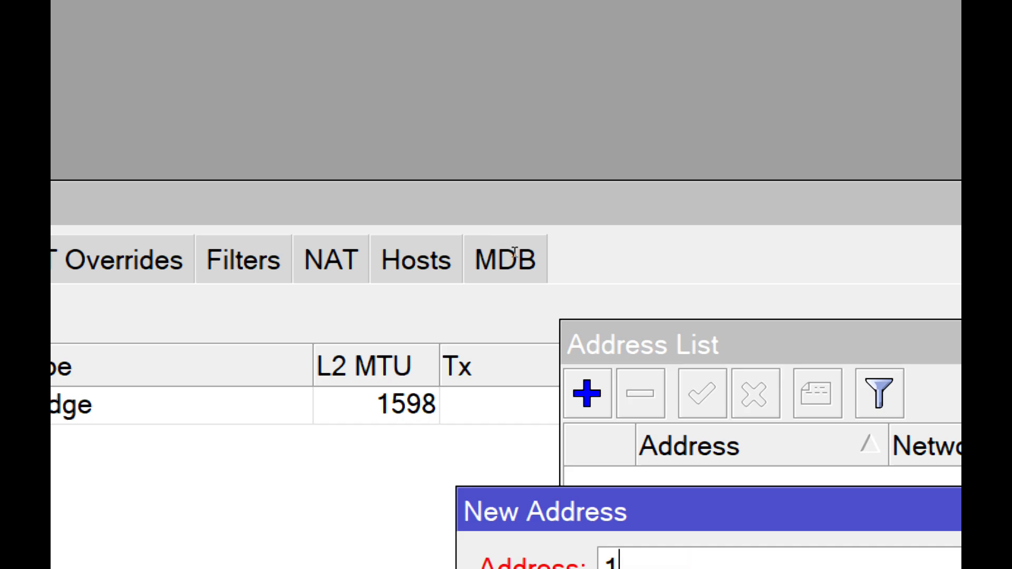
pyautogui.write('192.16')
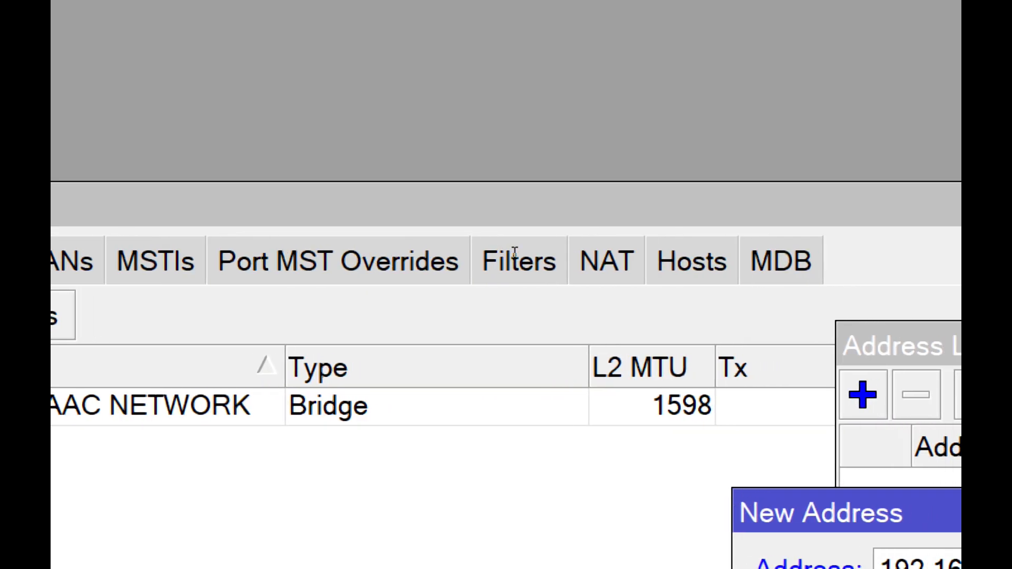
pyautogui.write('8.20.1')
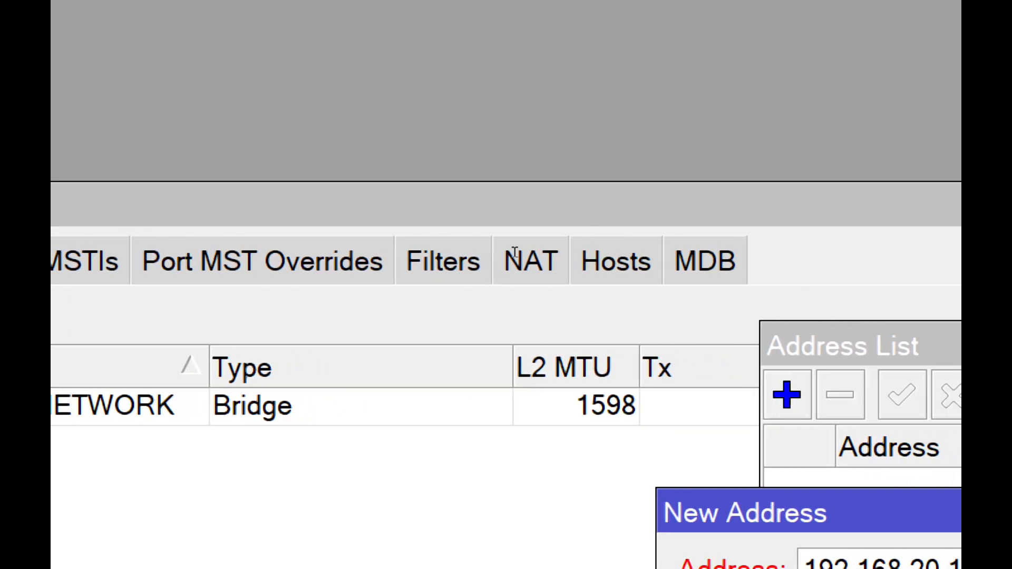
pyautogui.write('/24')
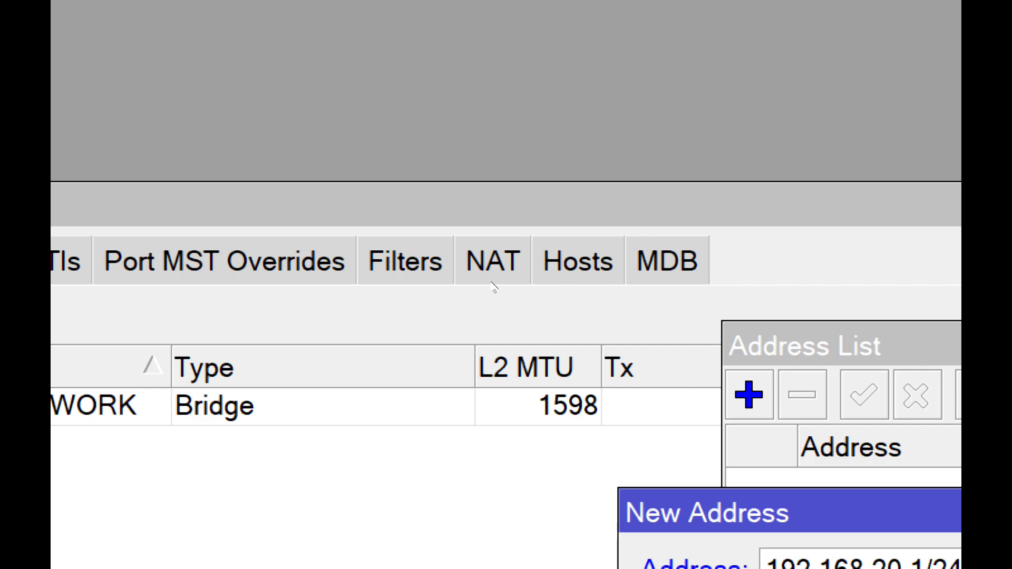
pyautogui.click(652, 273)
pyautogui.click(646, 248)
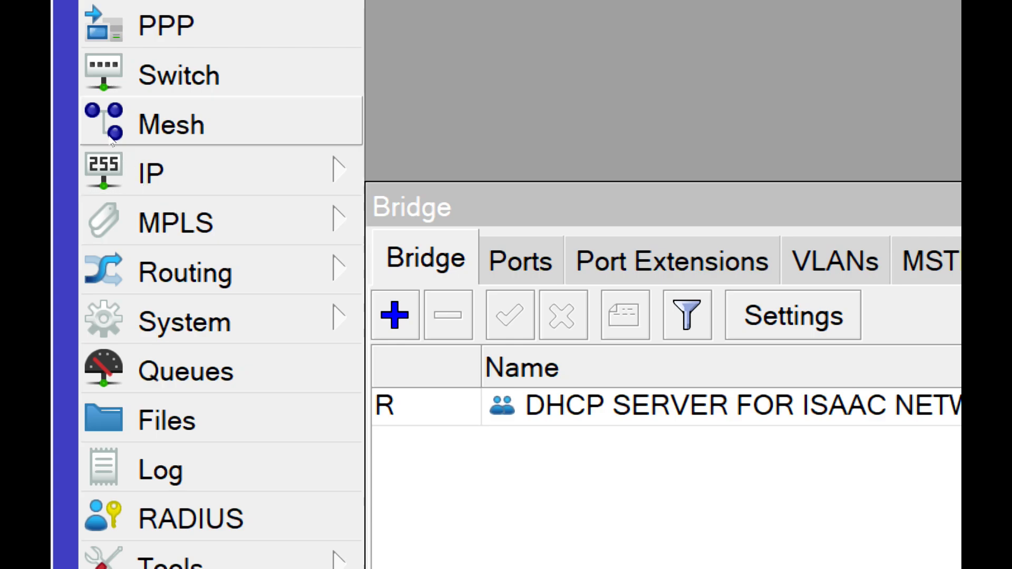
# - Run DHCP Setup to create a DHCP server on the existing bridge interface
pyautogui.click(121, 151)
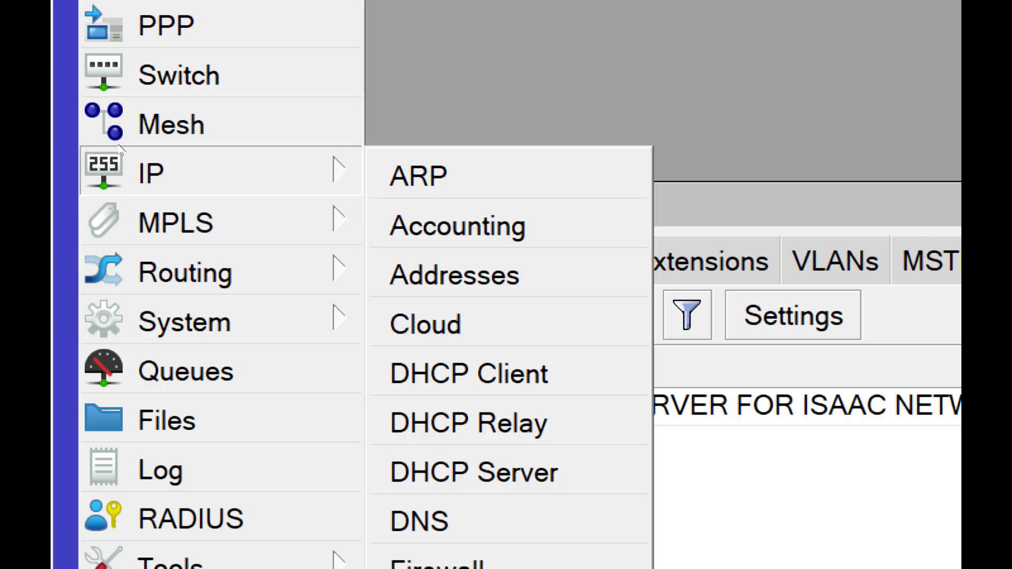
pyautogui.click(473, 473)
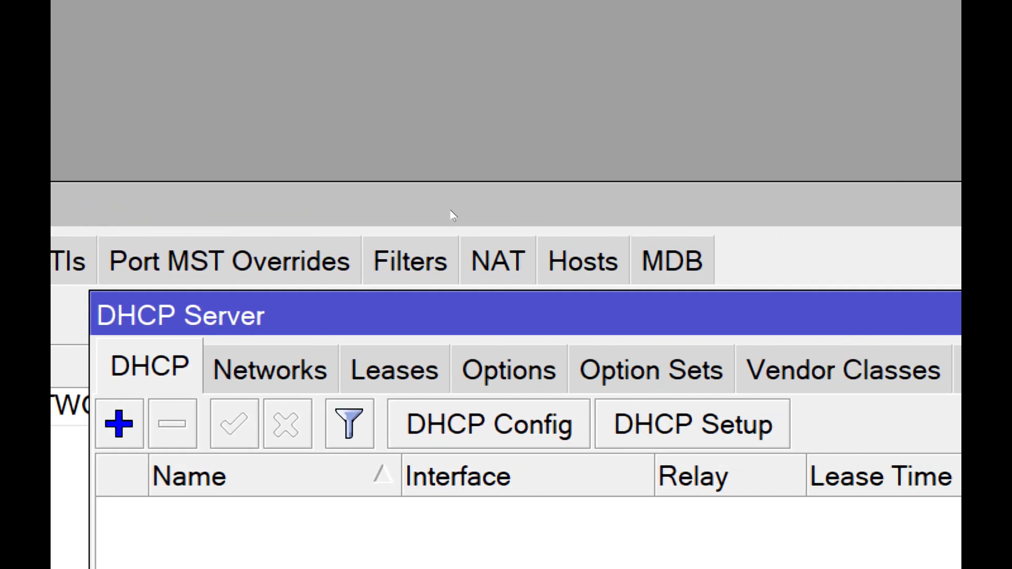
pyautogui.click(692, 424)
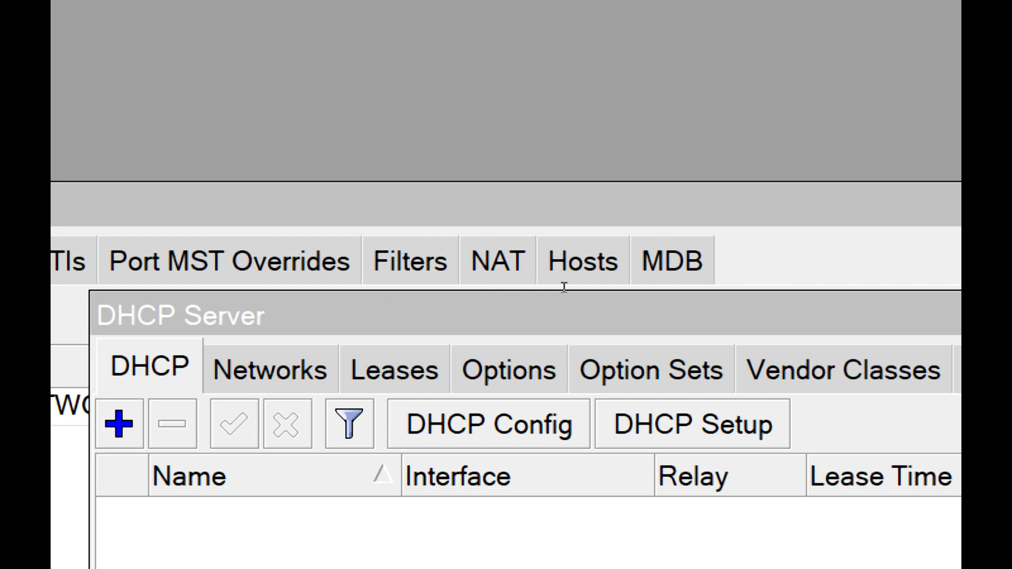
pyautogui.click(615, 315)
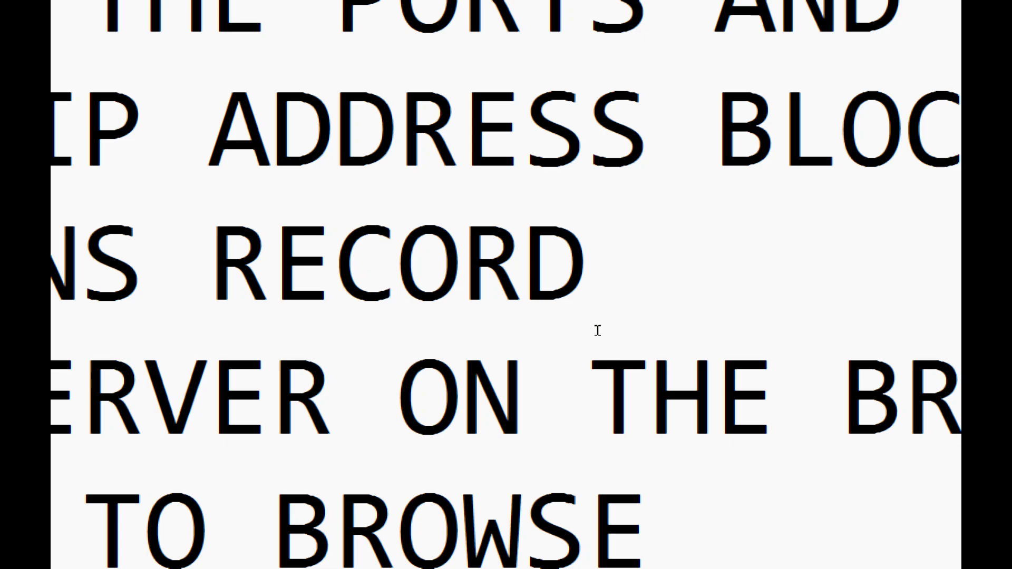
# - Review the STEPS note in Notepad, and check the Ethernet 2 adapter in the Windows Network Connections
pyautogui.scroll(-3, 533, 419)
pyautogui.scroll(-1, 533, 419)
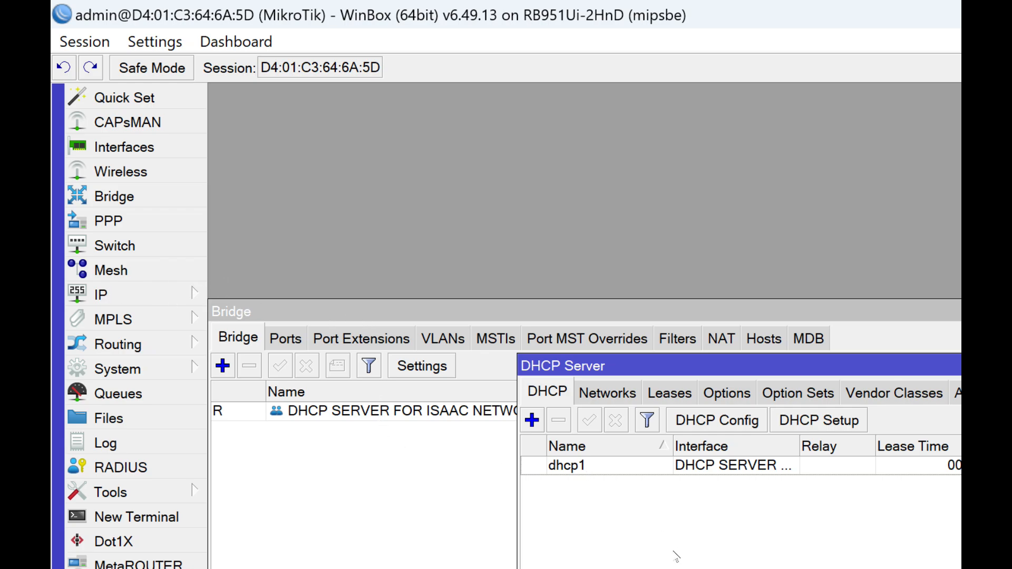
pyautogui.hotkey('alt', 'Tab')
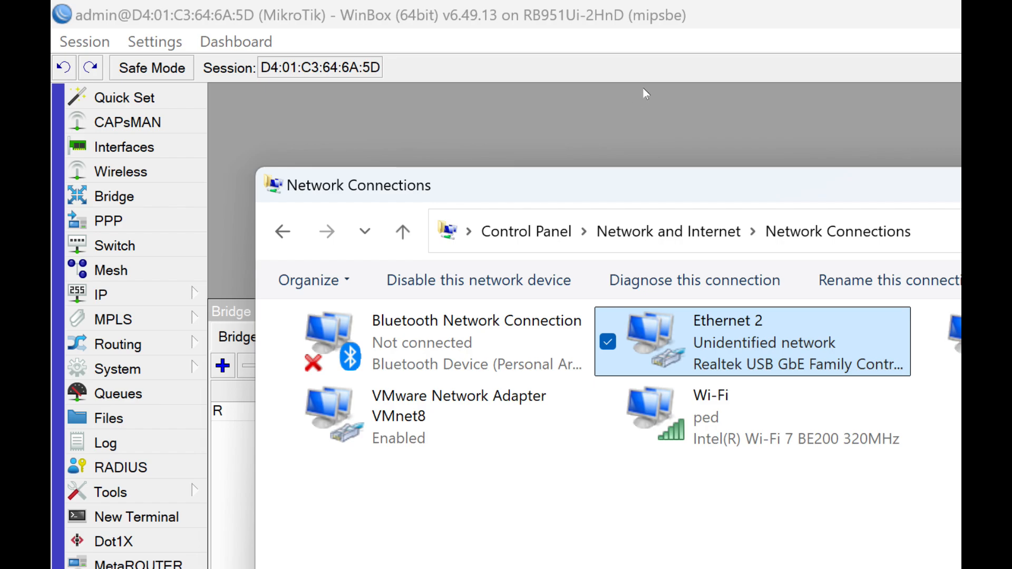
pyautogui.click(843, 89)
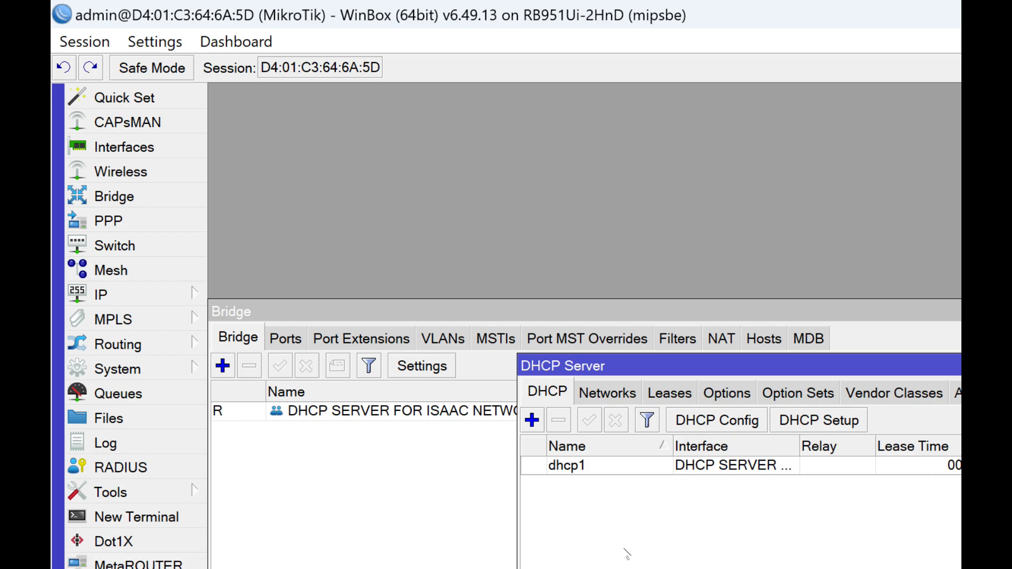
# - Switch to Notepad and start a new note headed "HOW TO VISIT YOUR NETWORK CON", continuing with "LAPTOP" on the second line
pyautogui.hotkey('alt', 'Tab')
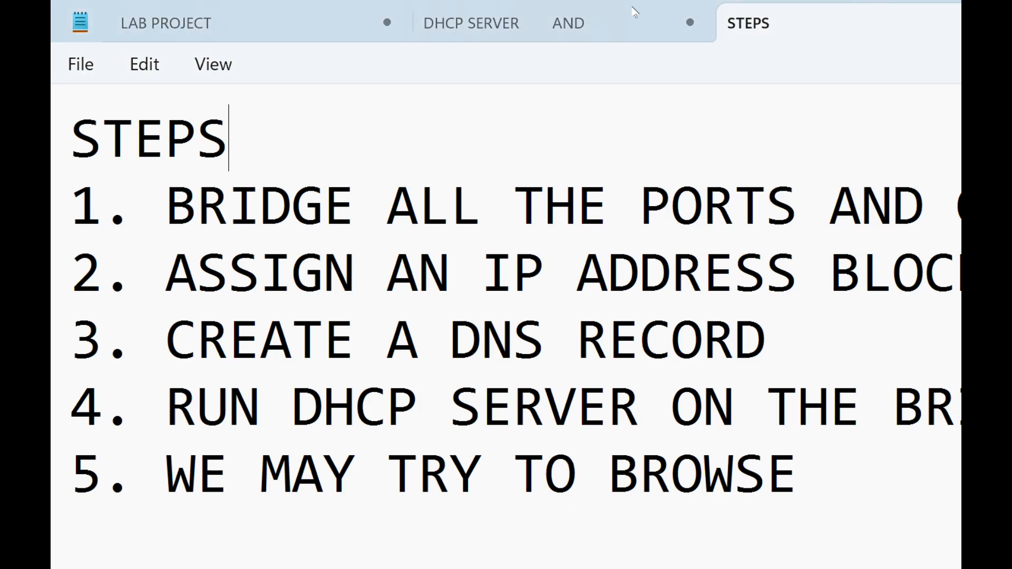
pyautogui.click(702, 13)
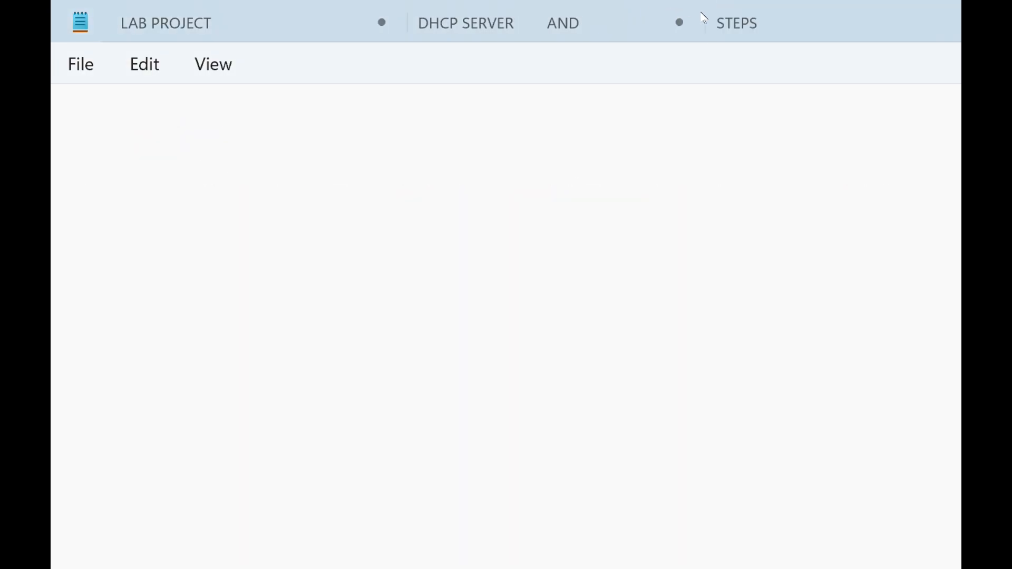
pyautogui.write('TO TO')
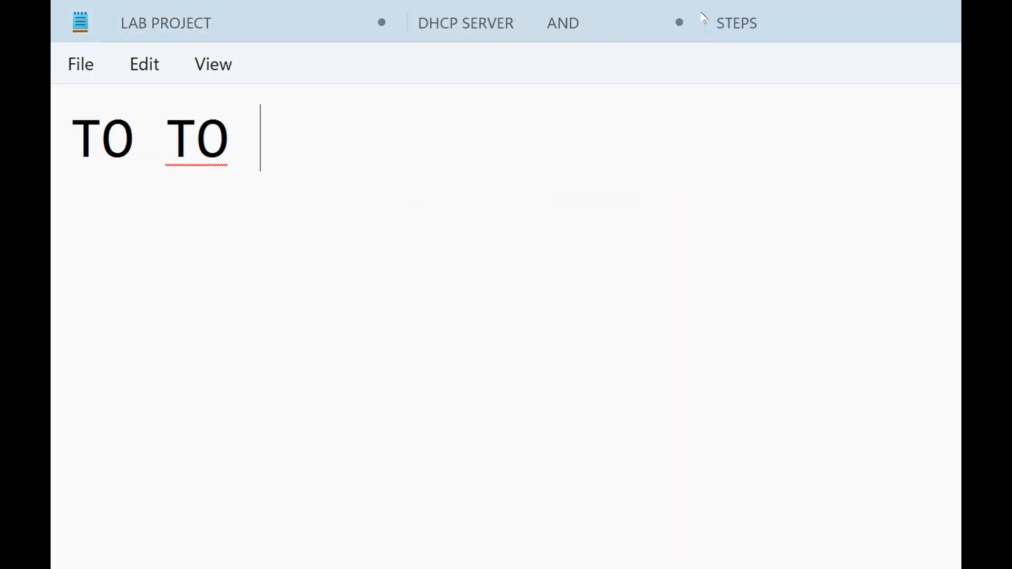
pyautogui.press('BackSpace')
pyautogui.press('BackSpace')
pyautogui.press('BackSpace')
pyautogui.press('BackSpace')
pyautogui.press('BackSpace')
pyautogui.press('BackSpace')
pyautogui.write('HOW TO')
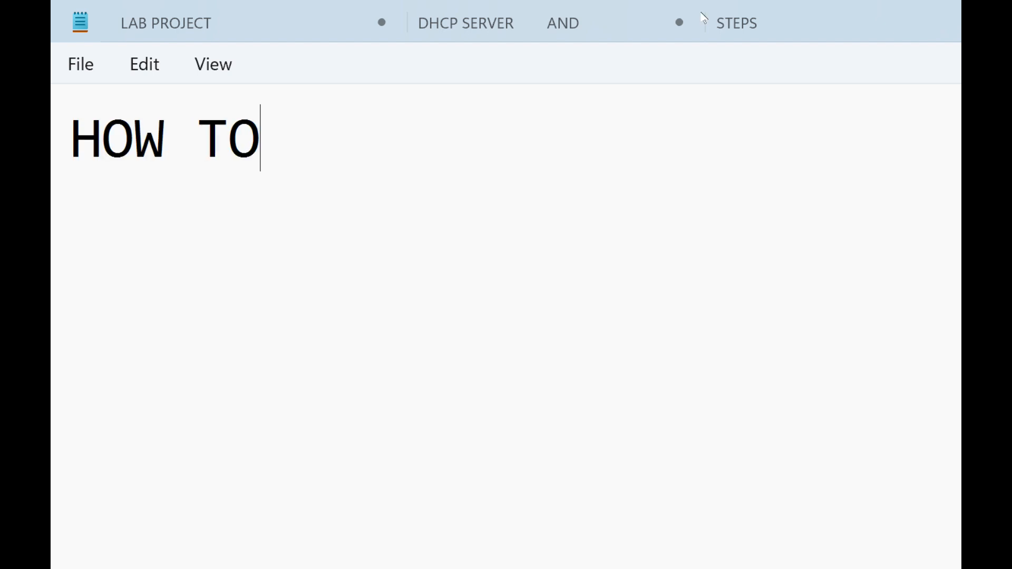
pyautogui.write(' VISIT YOUR')
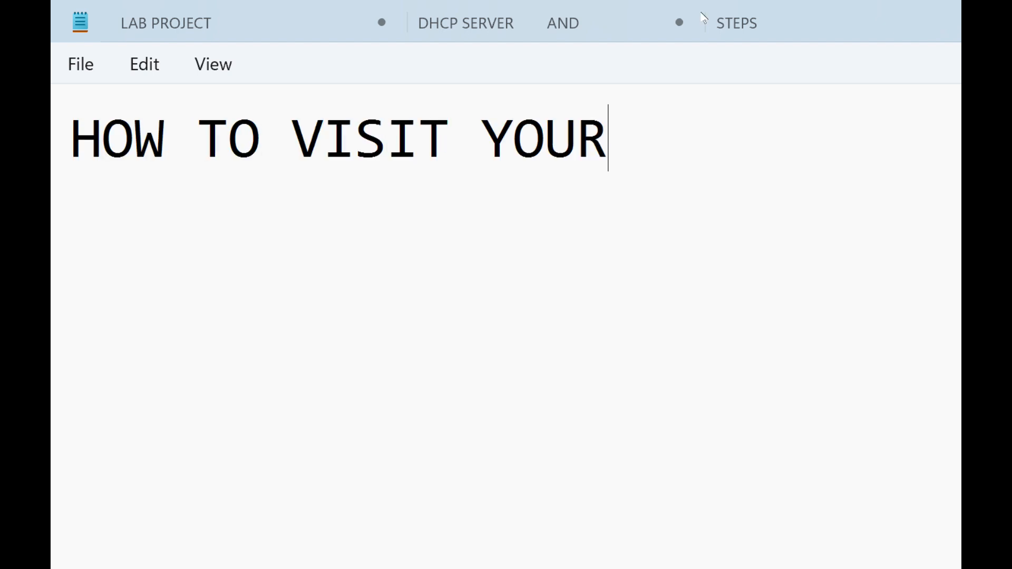
pyautogui.write(' NETWORK CON')
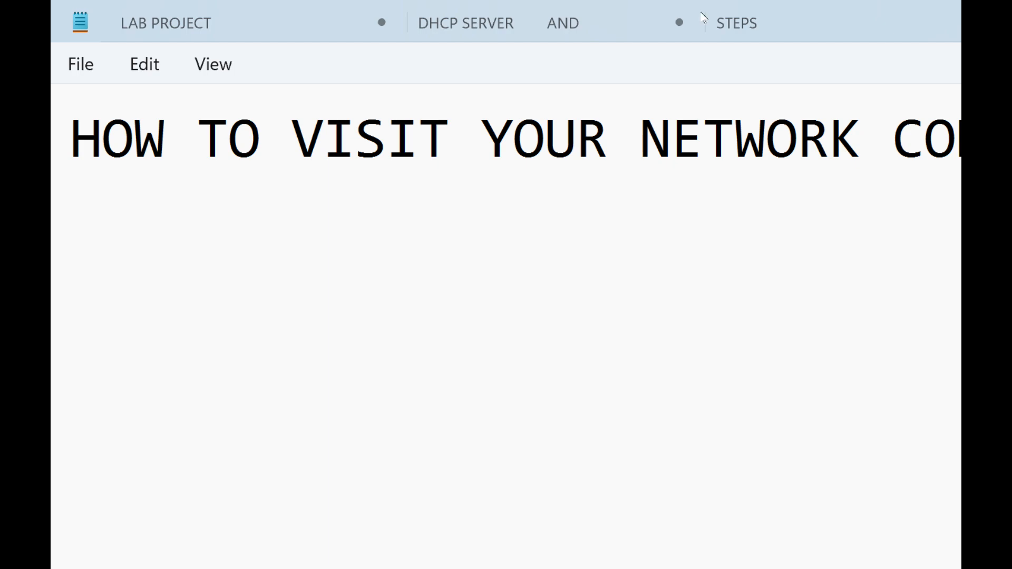
pyautogui.write('LAPTOP')
pyautogui.press('Return')
pyautogui.press('Return')
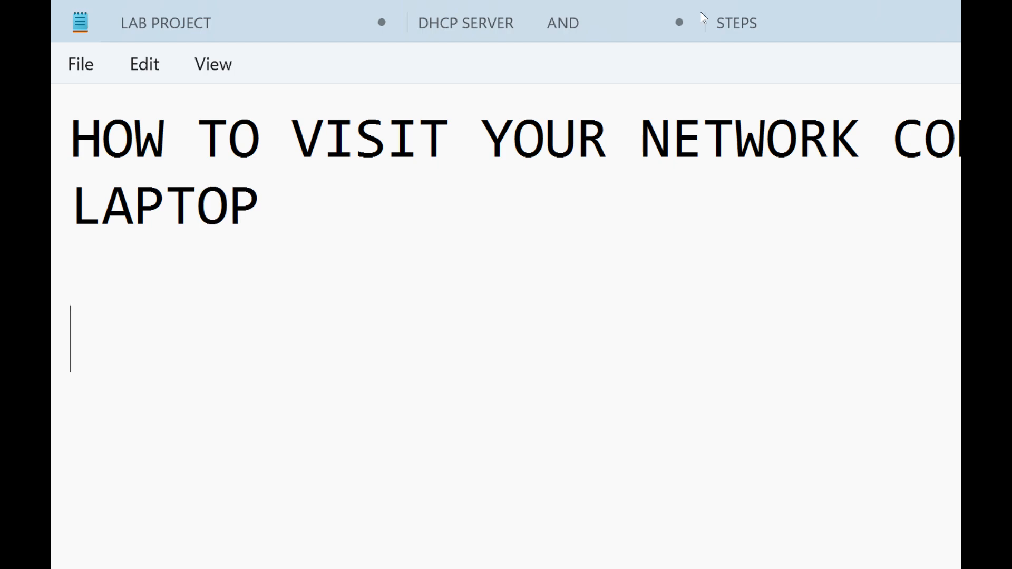
# - Write "STEP 1: OPEN CONTROL PANEL" below the note's heading
pyautogui.write('SETEP')
pyautogui.press('BackSpace')
pyautogui.press('BackSpace')
pyautogui.press('BackSpace')
pyautogui.press('BackSpace')
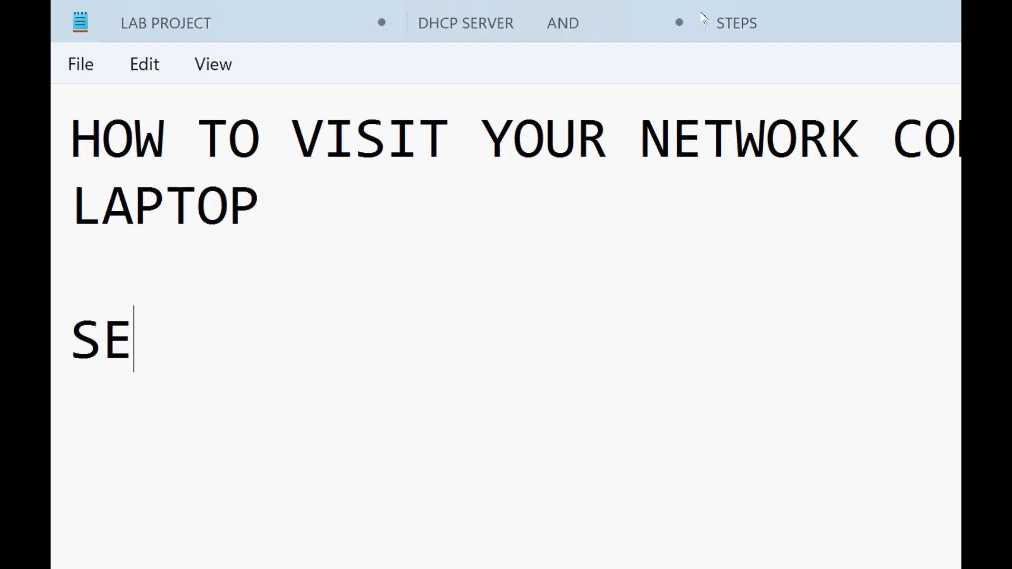
pyautogui.write('TEP 1: I')
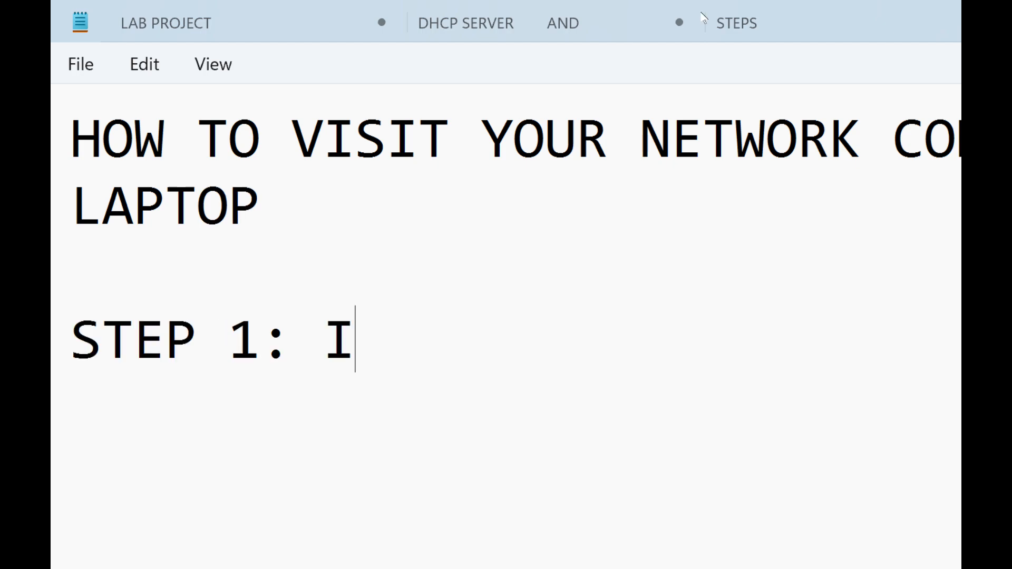
pyautogui.press('BackSpace')
pyautogui.write('OPEN ')
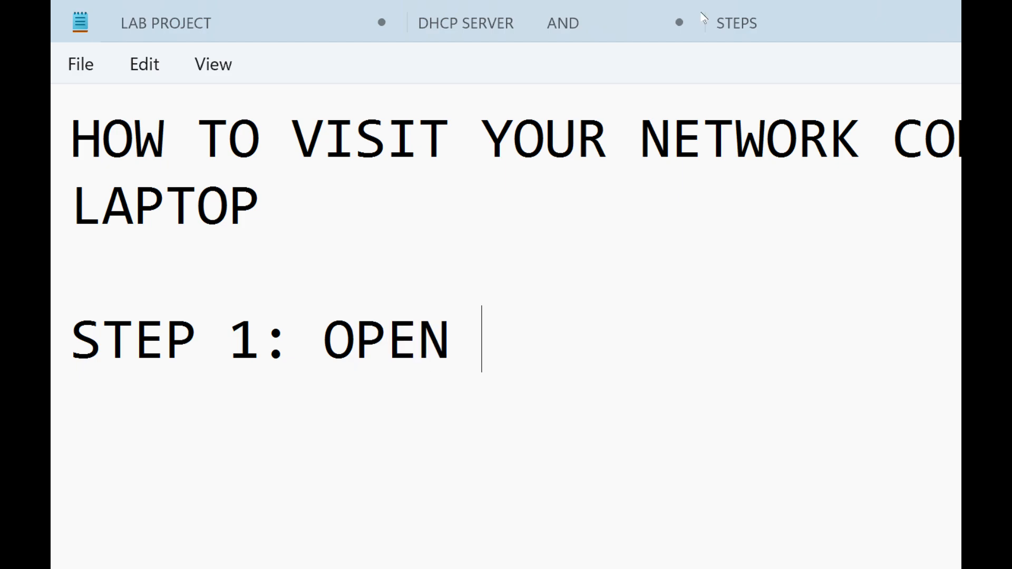
pyautogui.write('CONTROL P[ANEL')
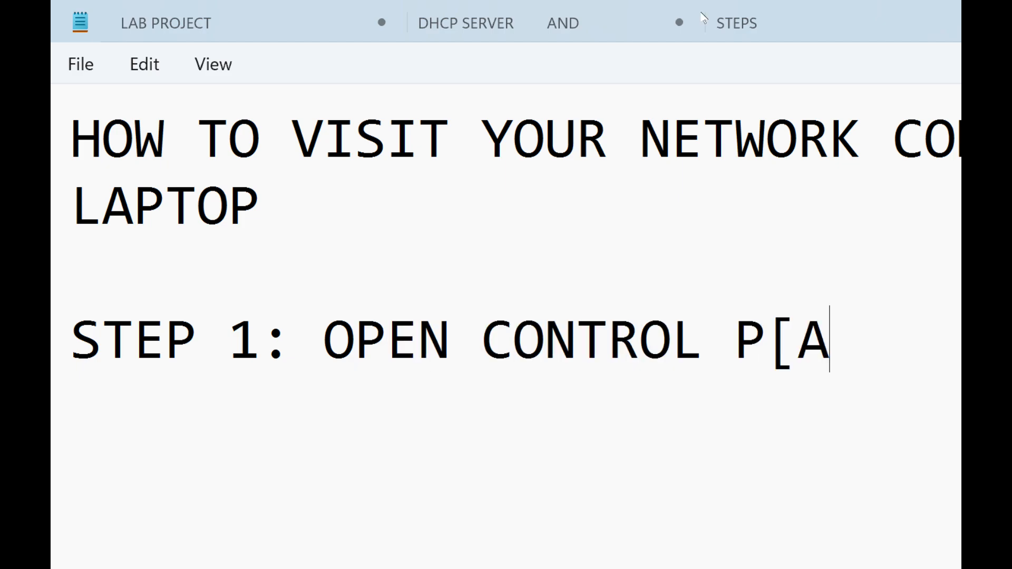
pyautogui.press('BackSpace')
pyautogui.press('BackSpace')
pyautogui.press('BackSpace')
pyautogui.press('BackSpace')
pyautogui.press('BackSpace')
pyautogui.write('NEL')
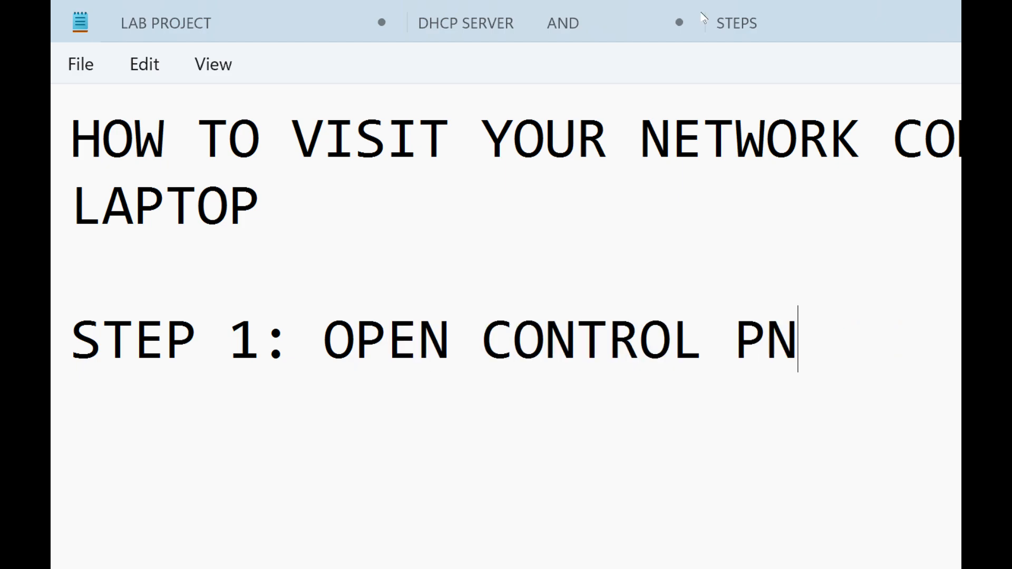
pyautogui.press('BackSpace')
pyautogui.press('BackSpace')
pyautogui.press('BackSpace')
pyautogui.write('NEL')
pyautogui.press('BackSpace')
pyautogui.press('BackSpace')
pyautogui.press('BackSpace')
pyautogui.write('ANEL')
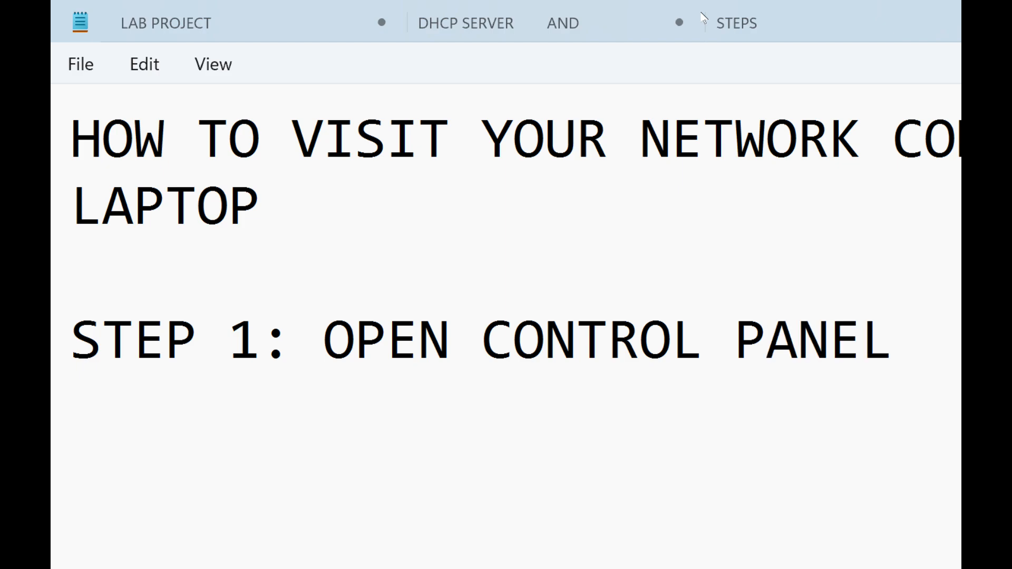
# - Find and open the Windows Control Panel, and move its window clear of the note text
pyautogui.press('super')
pyautogui.write('CON')
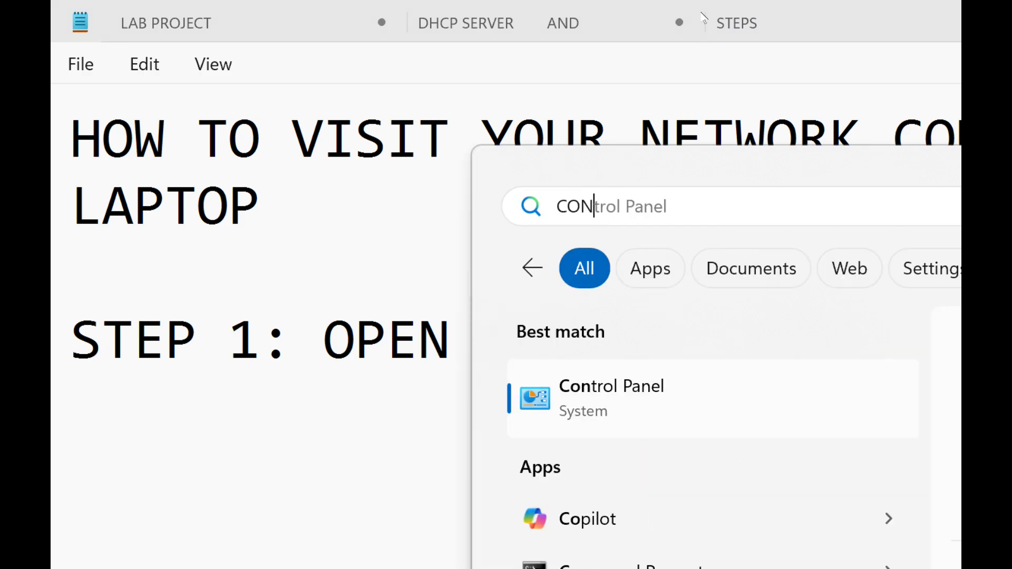
pyautogui.hotkey('ctrl', 'Tab')
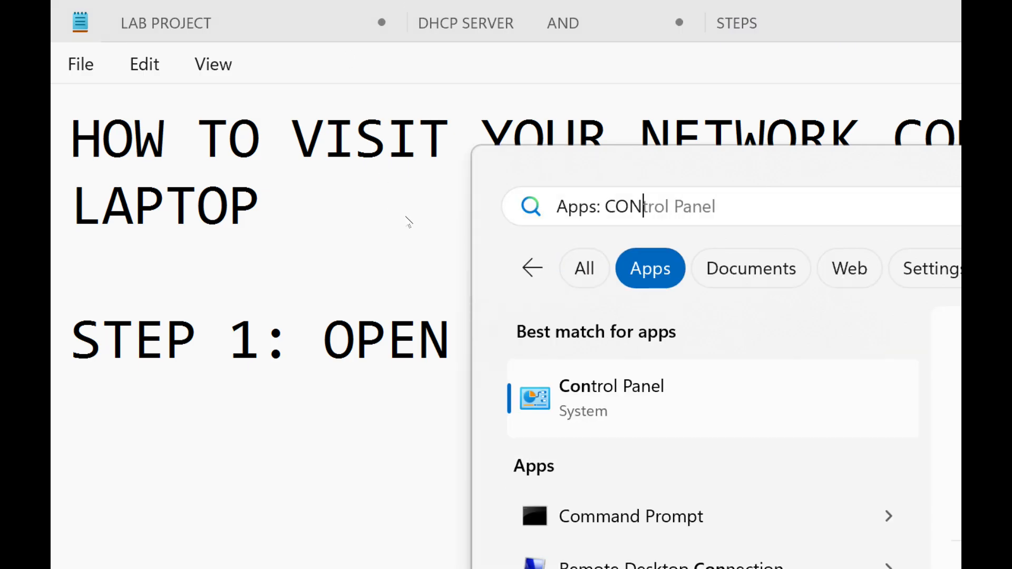
pyautogui.press('Return')
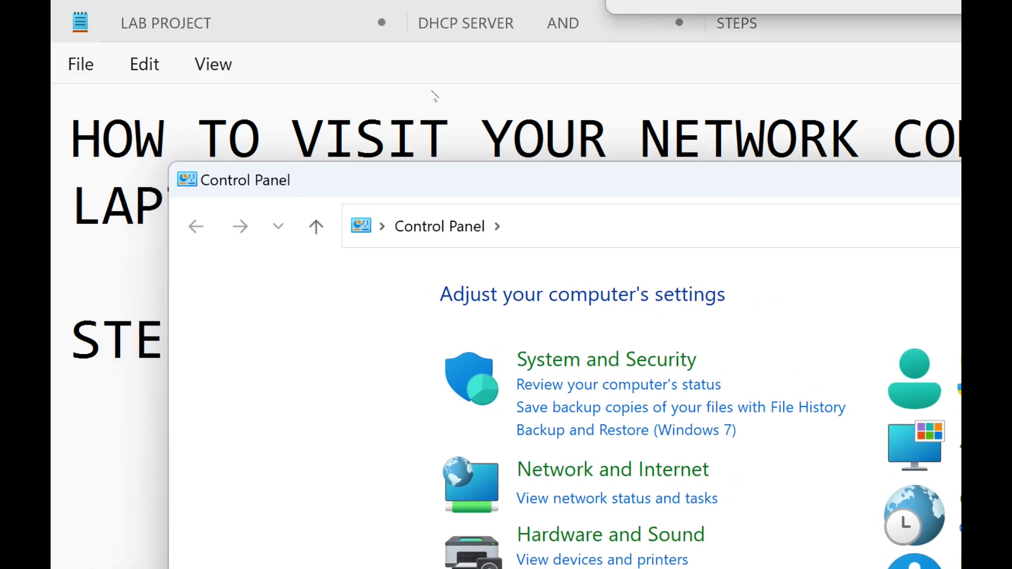
pyautogui.moveTo(427, 98); pyautogui.dragTo(480, 296)
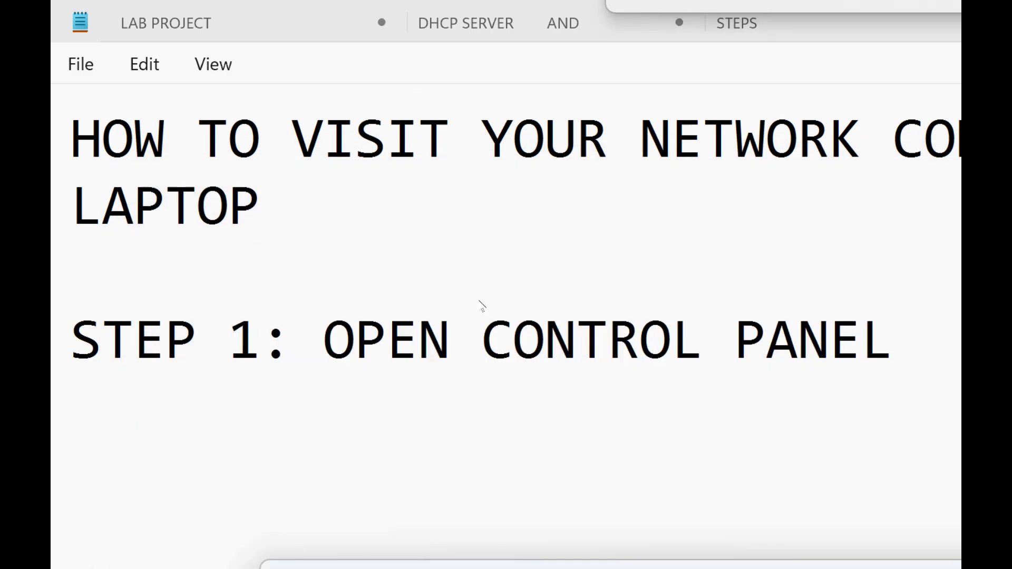
# - Add a STEP 2 line to the Notepad note saying to click Network and Internet
pyautogui.click(485, 319)
pyautogui.press('Return')
pyautogui.write('STEP')
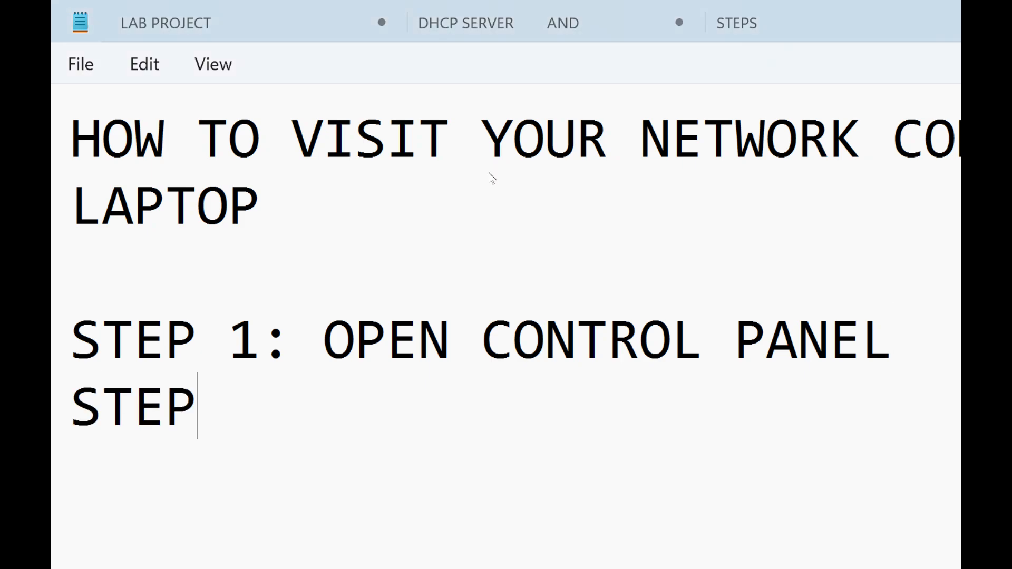
pyautogui.write(' 2: CLICK N')
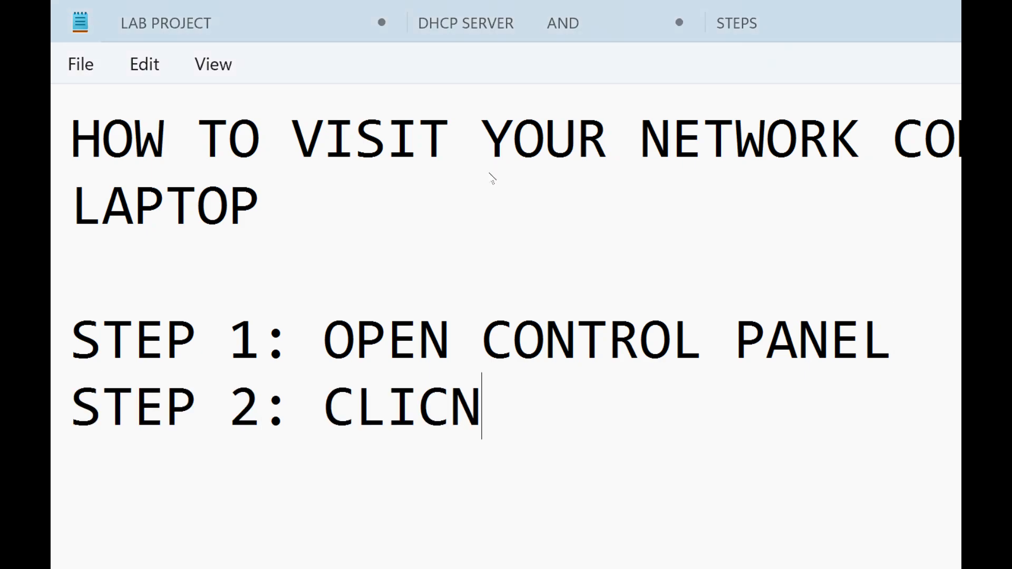
pyautogui.press('BackSpace')
pyautogui.write('K NETWORK AND IN')
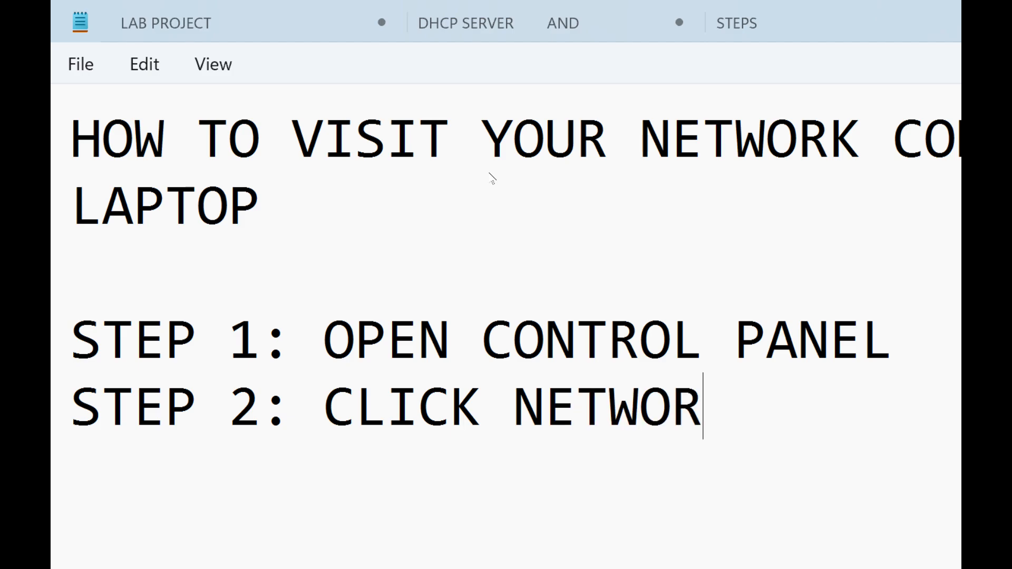
pyautogui.write('T')
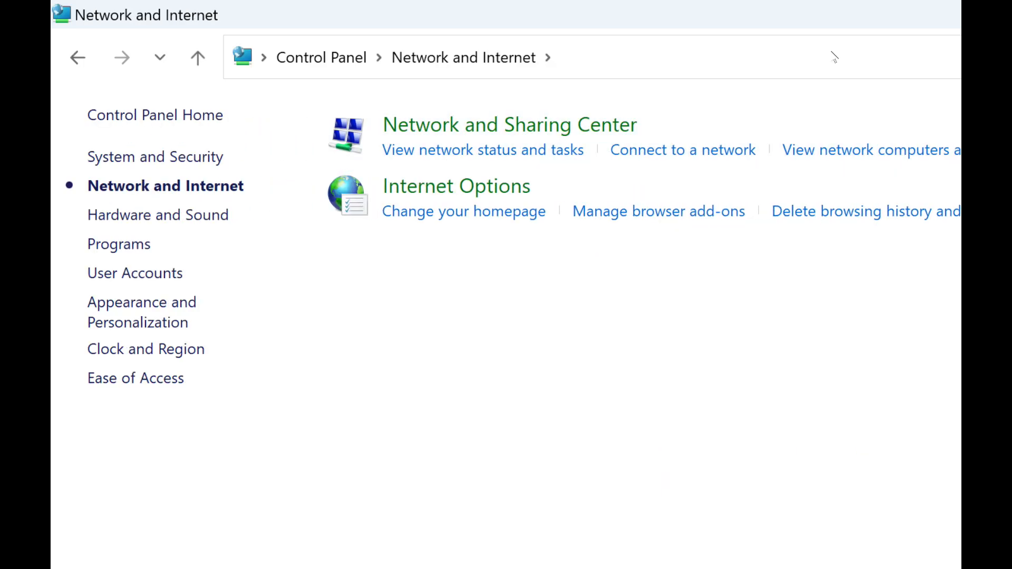
# - Return to the Notepad note and add a STEP 3 line saying to click Network and Sharing Center
pyautogui.click(918, 8)
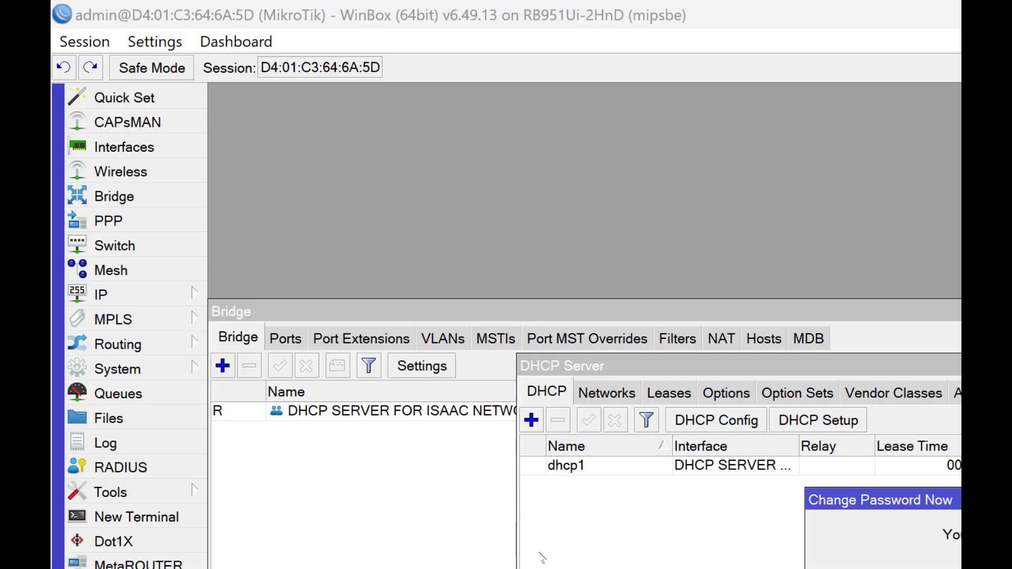
pyautogui.hotkey('alt', 'Tab')
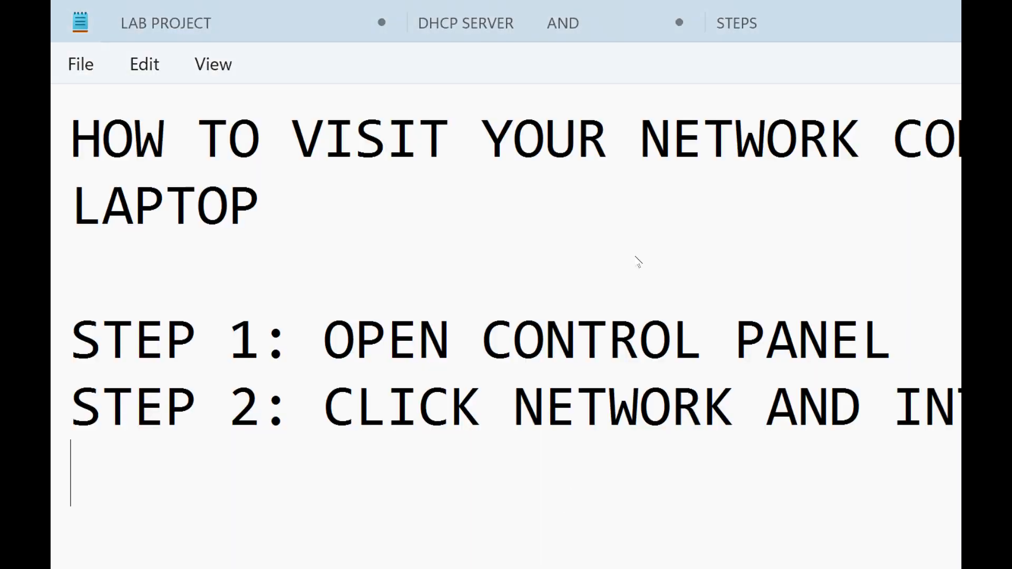
pyautogui.write('STEP 3')
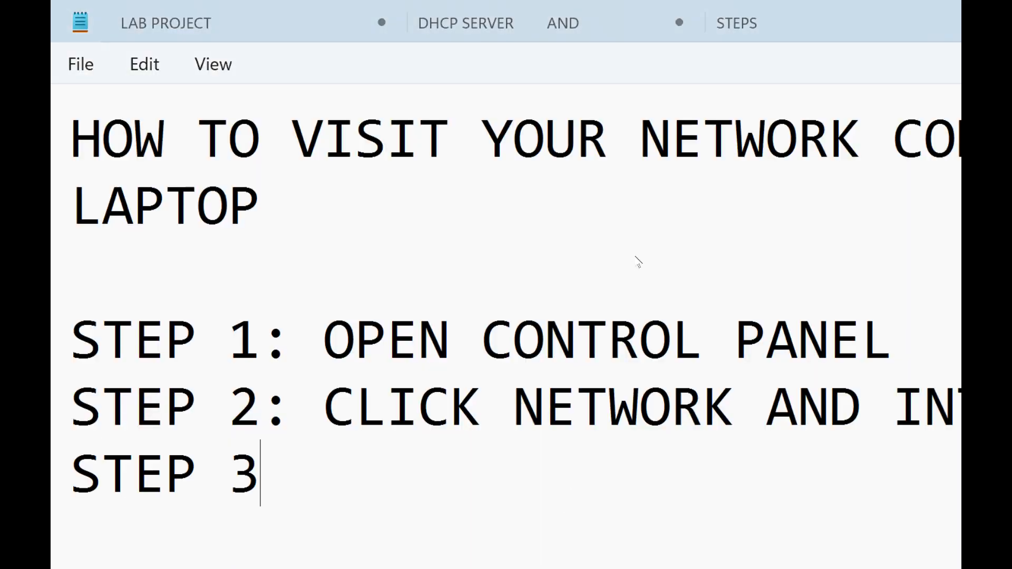
pyautogui.write(': CLICK ')
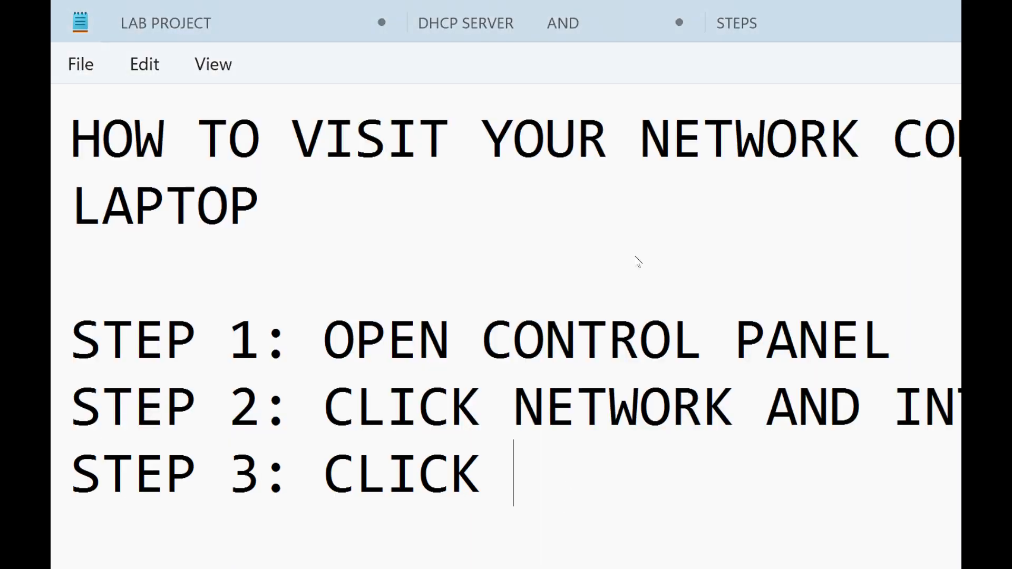
pyautogui.write('NETWORK AND SHA')
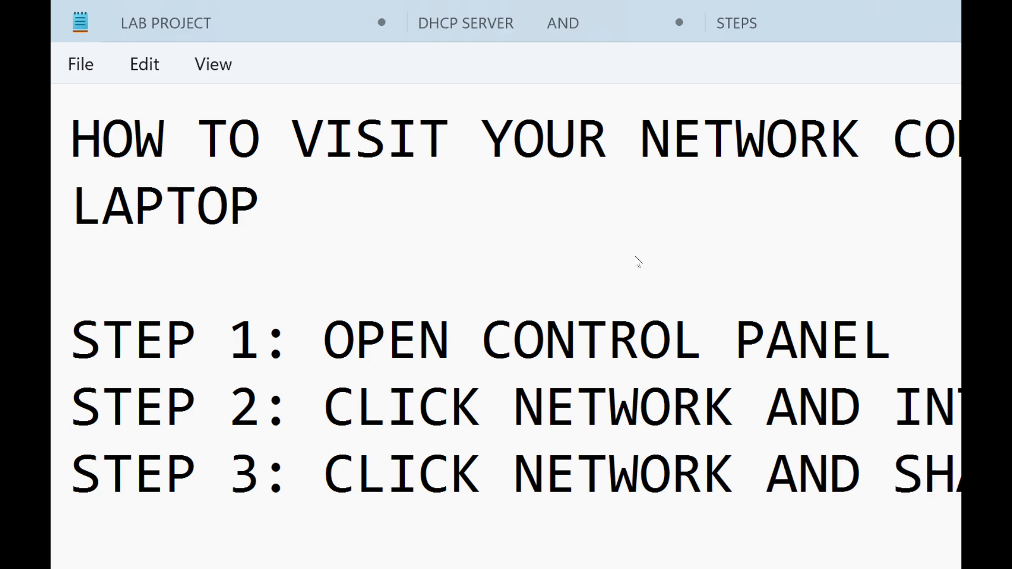
# - View the Network and Sharing Center in Control Panel, and show the adapters in a maximized Network Connections window
pyautogui.click(731, 555)
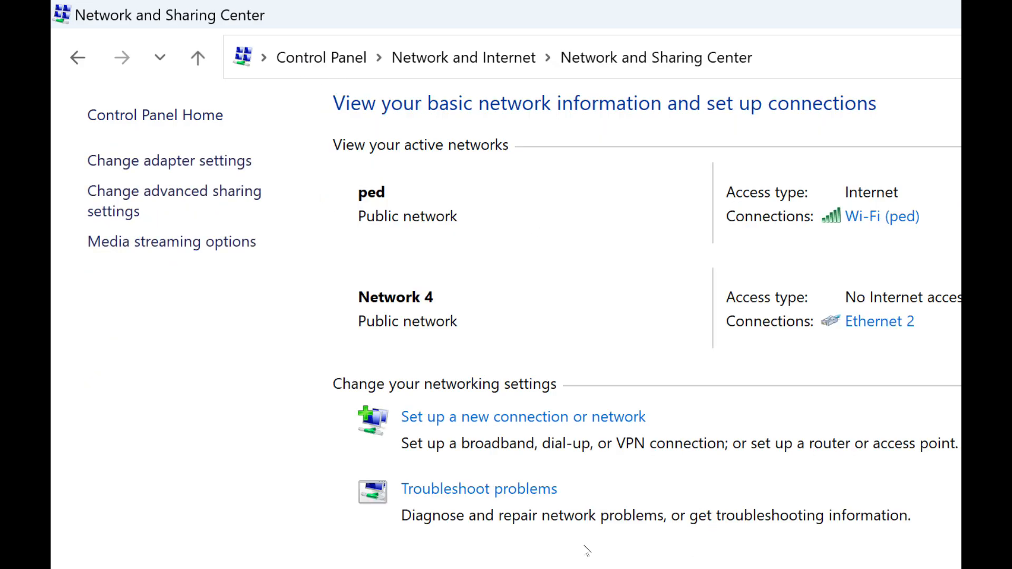
pyautogui.click(539, 555)
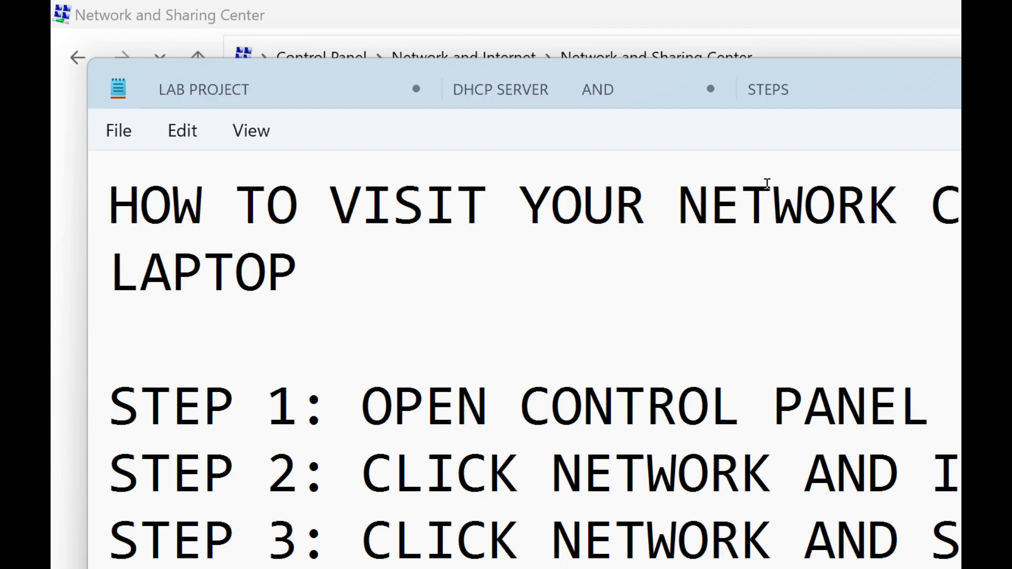
pyautogui.click(899, 44)
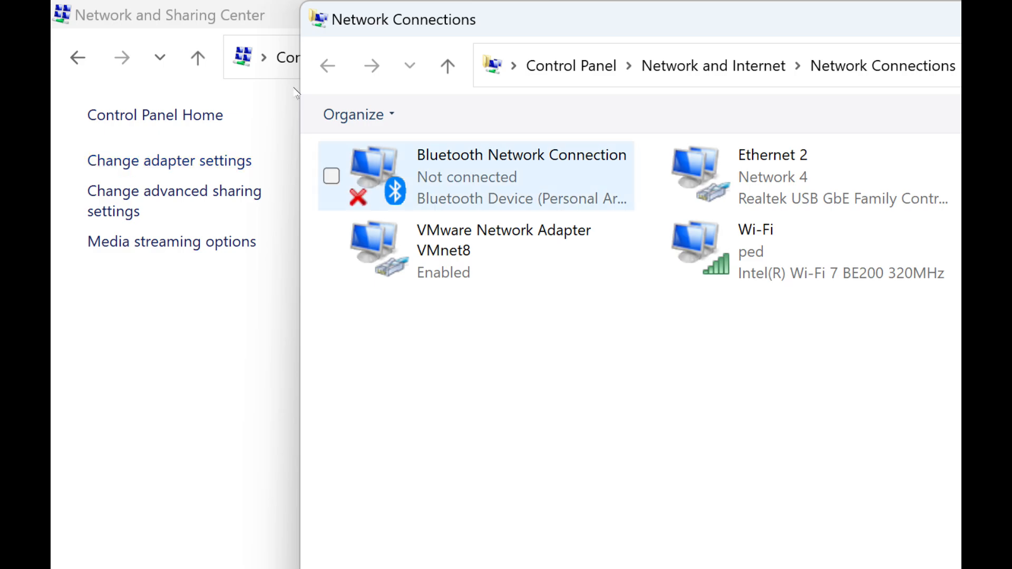
pyautogui.doubleClick(846, 18)
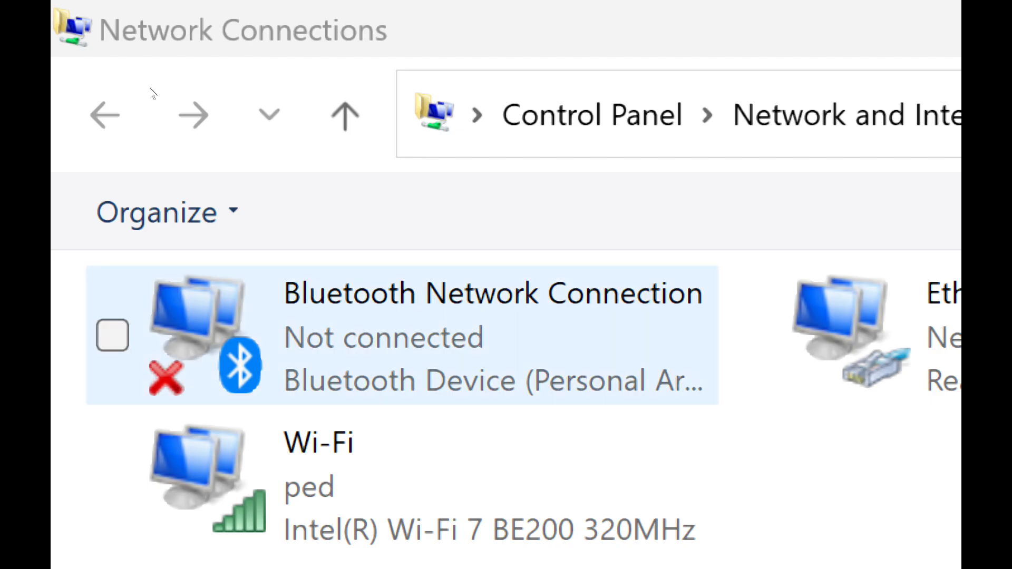
# - Open the status of the Ethernet 2 adapter and examine its network connection details
pyautogui.click(885, 295)
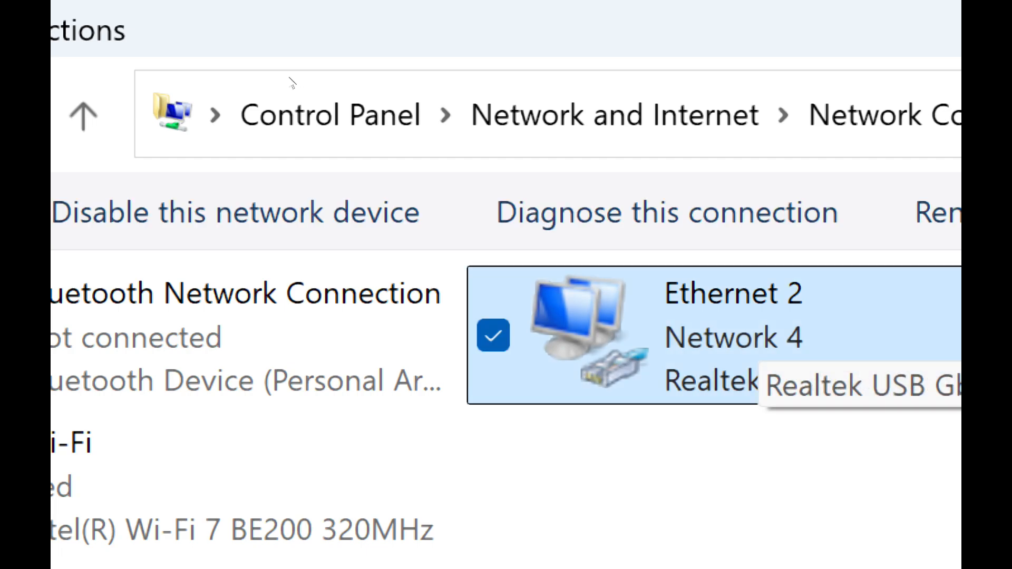
pyautogui.hotkey('shift', 'F10')
pyautogui.press('Down')
pyautogui.press('Down')
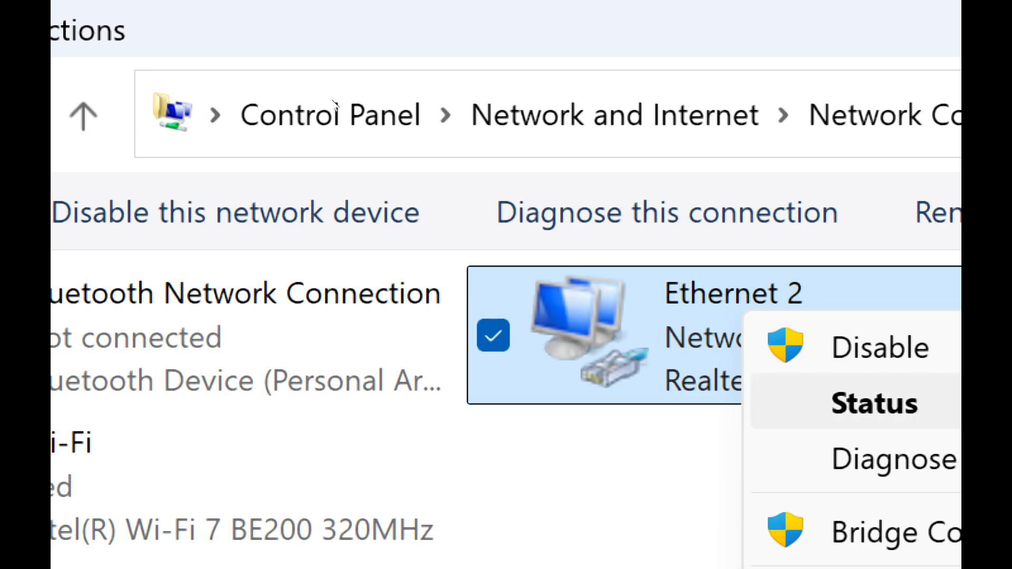
pyautogui.press('Return')
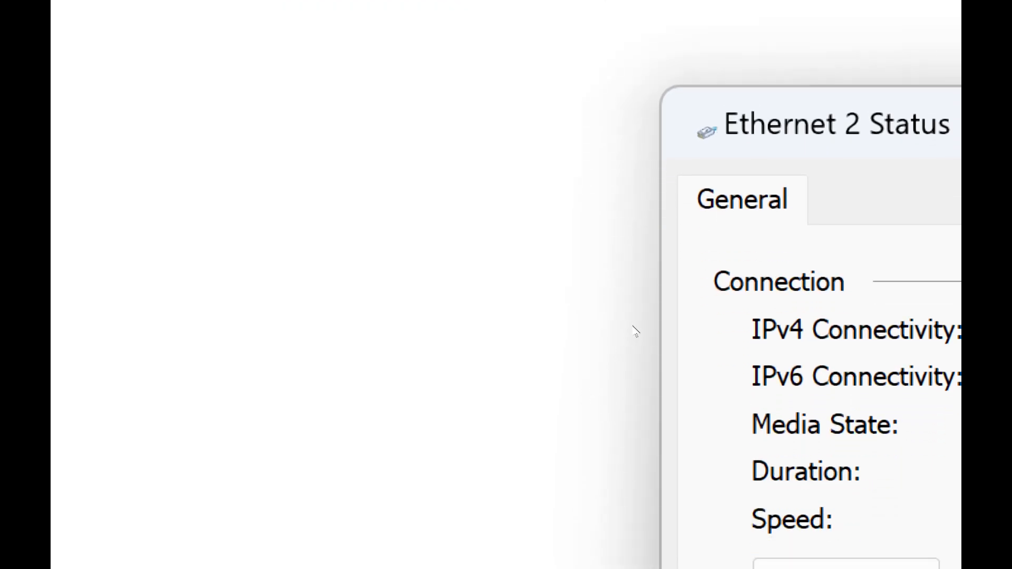
pyautogui.hotkey('alt', 'p')
pyautogui.hotkey('alt', 'e')
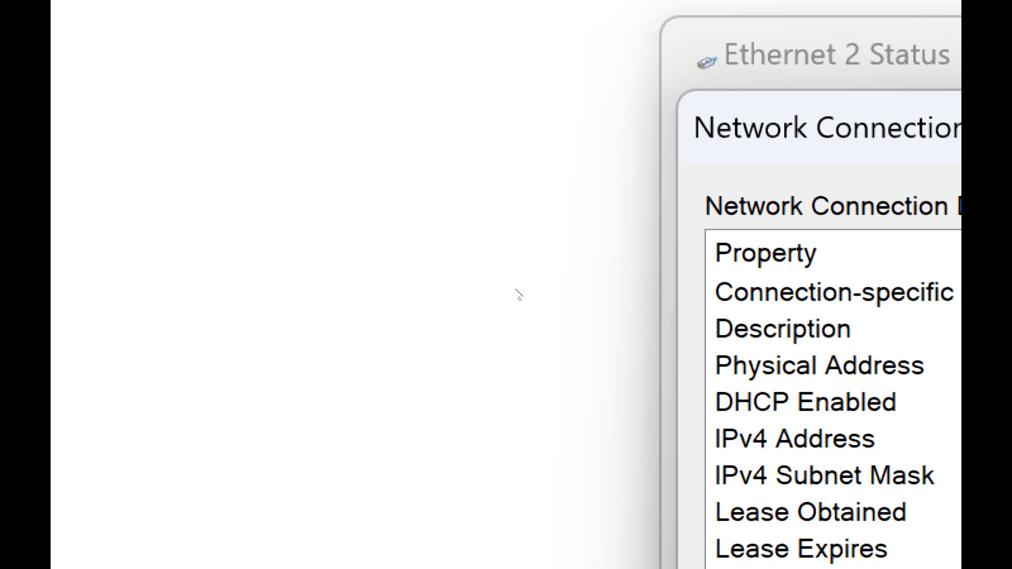
pyautogui.click(632, 499)
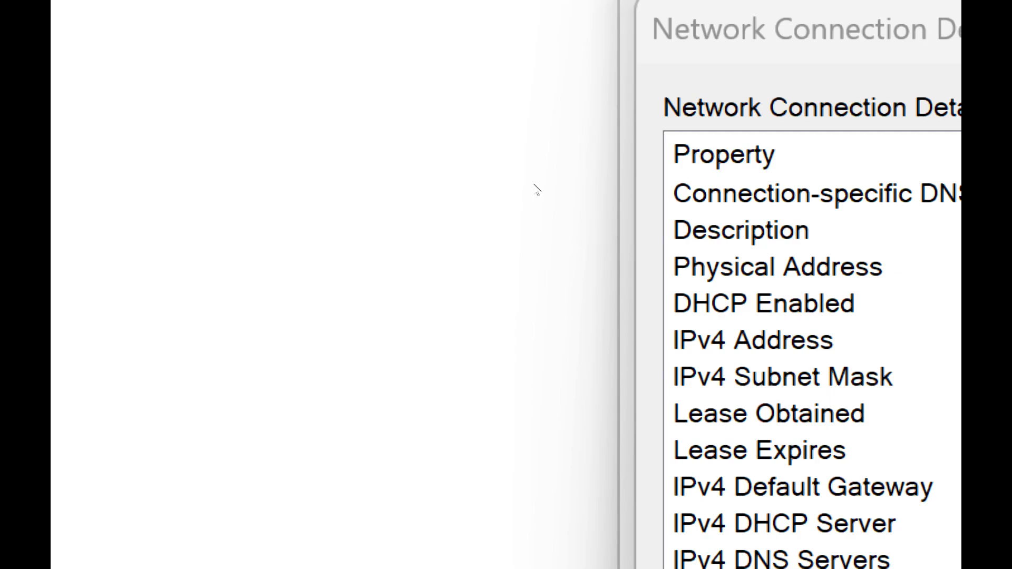
# - Switch to WinBox, view the router's interface list and close it again
pyautogui.press('super')
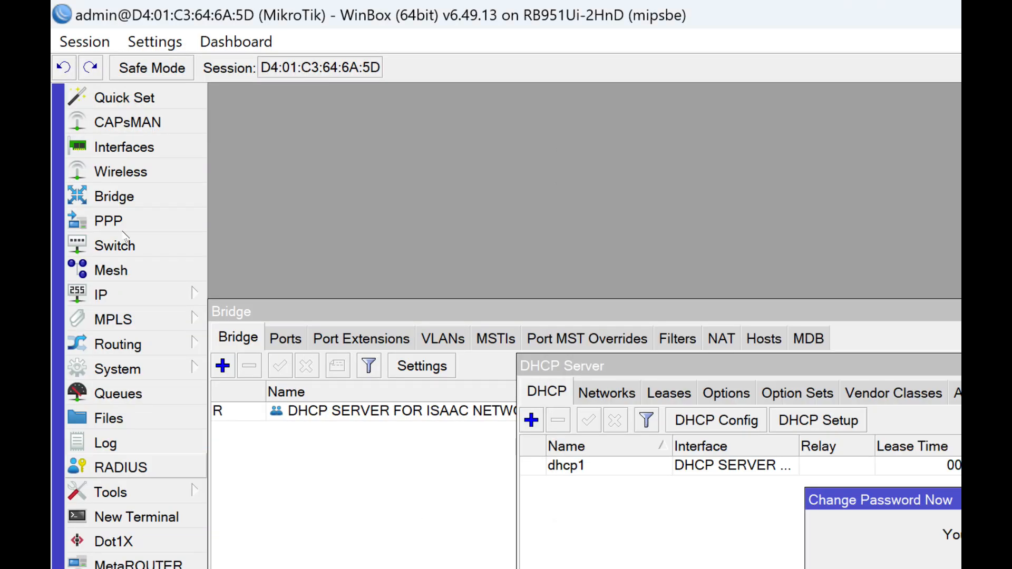
pyautogui.click(124, 147)
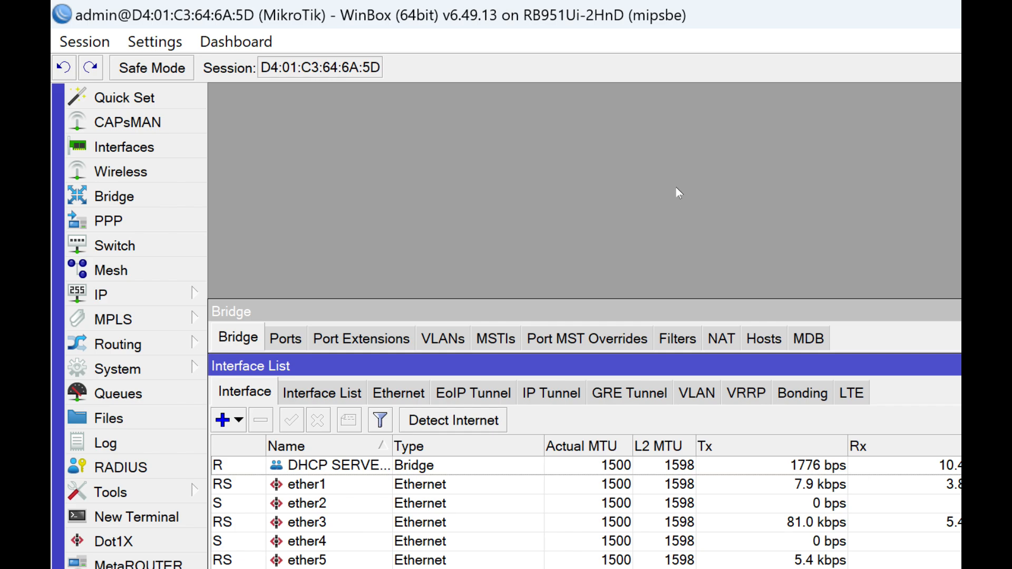
pyautogui.press('Escape')
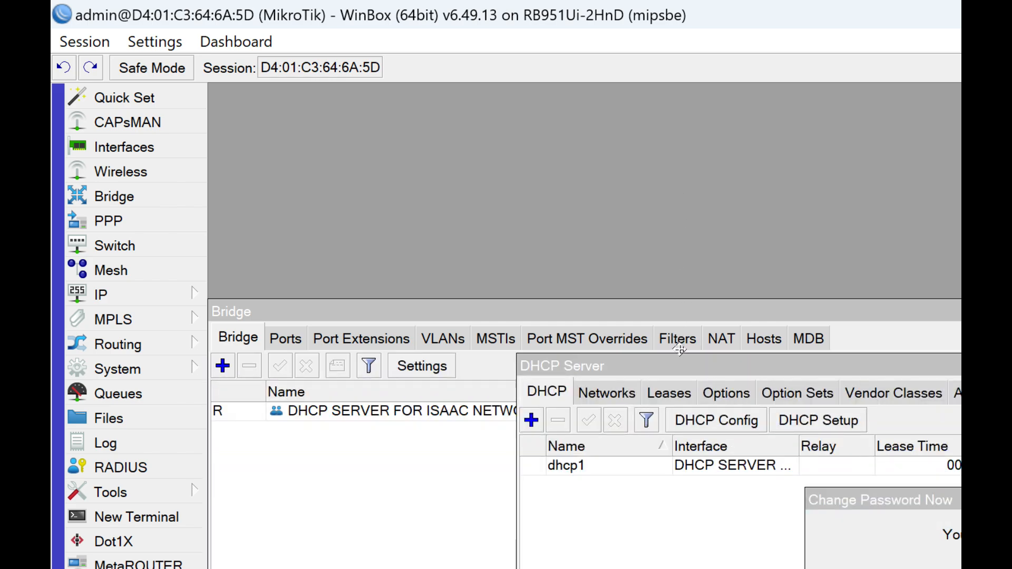
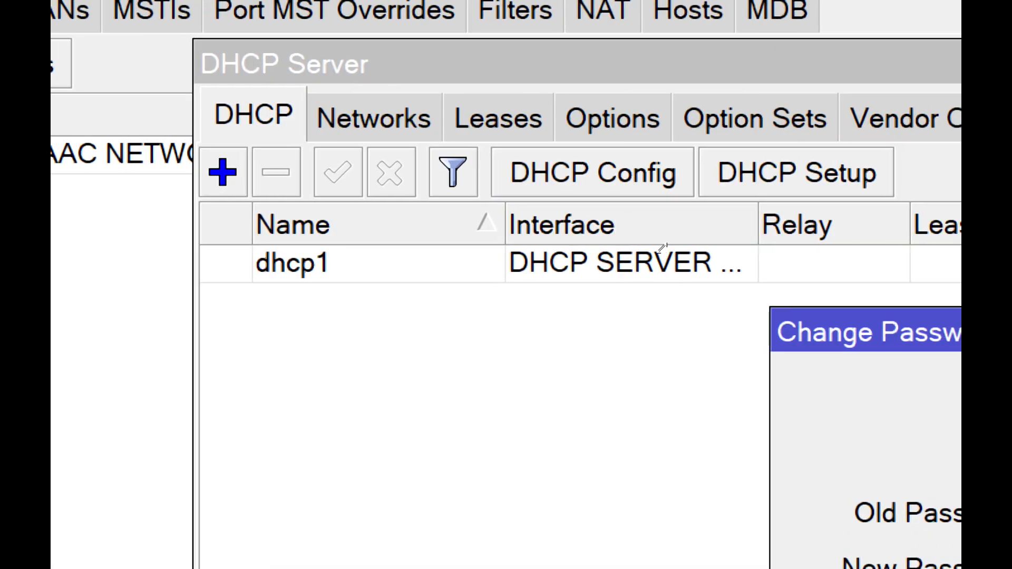
# - Dismiss the password change prompt, open the DHCP server settings and examine the list of leases
pyautogui.click(659, 253)
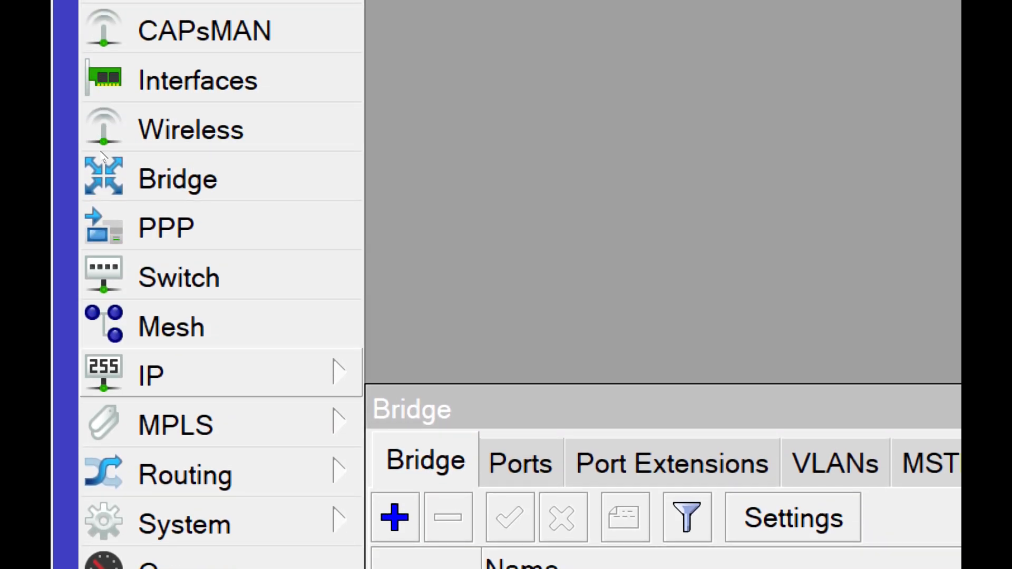
pyautogui.click(152, 374)
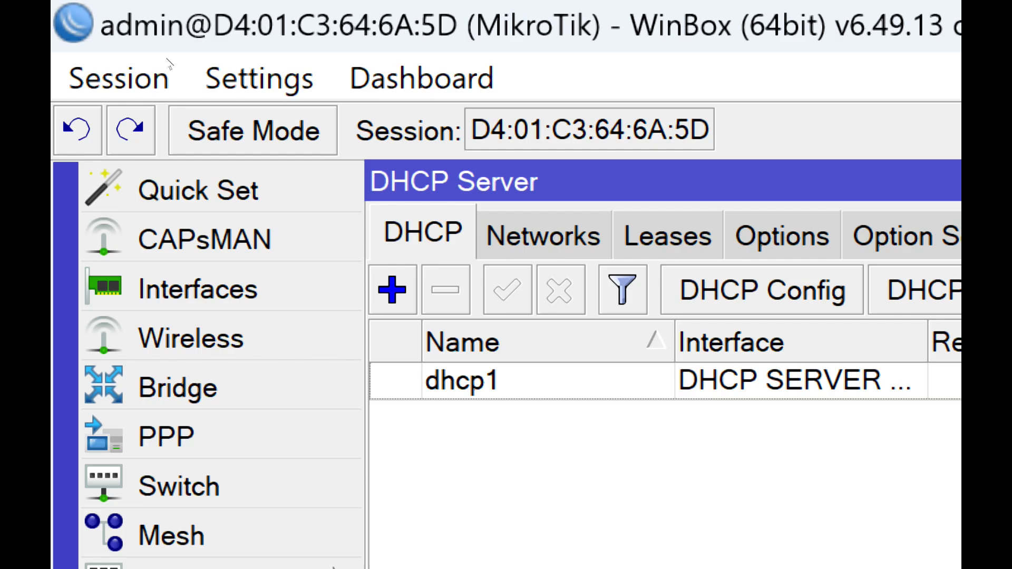
pyautogui.click(667, 236)
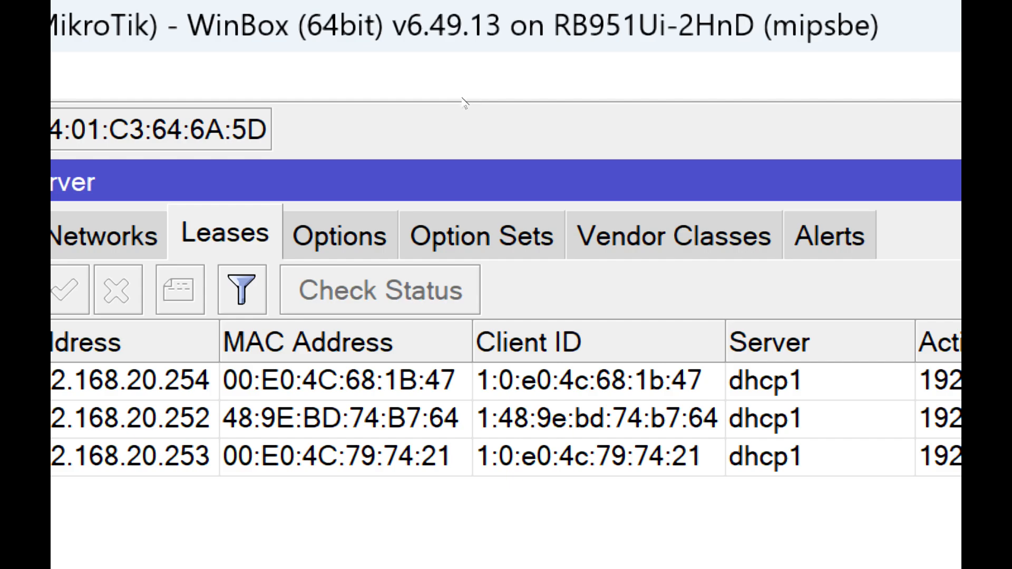
pyautogui.click(513, 118)
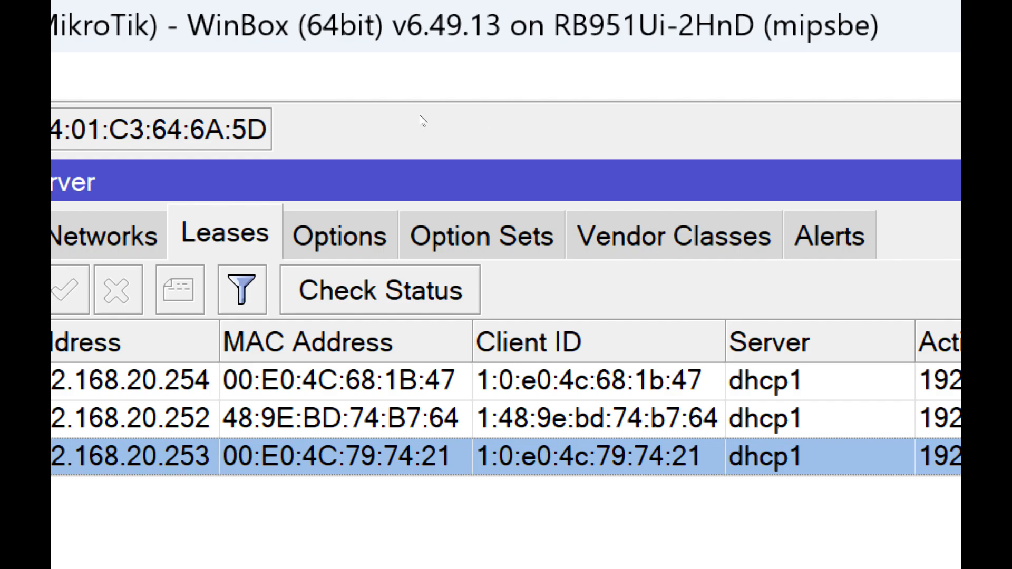
pyautogui.click(477, 107)
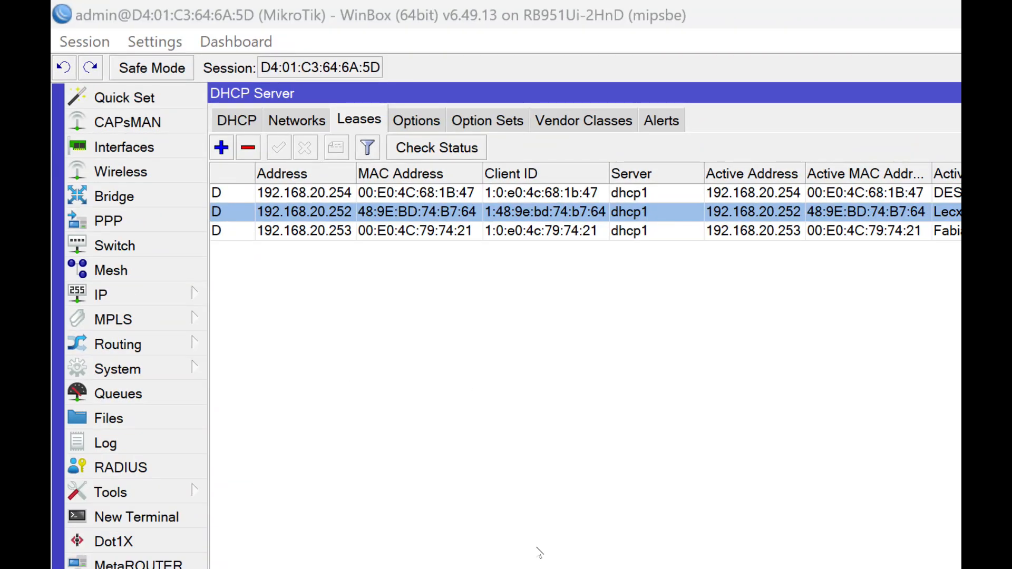
# - Switch to Notepad and review the DHCP server and client note and the LAB PROJECT note
pyautogui.click(554, 496)
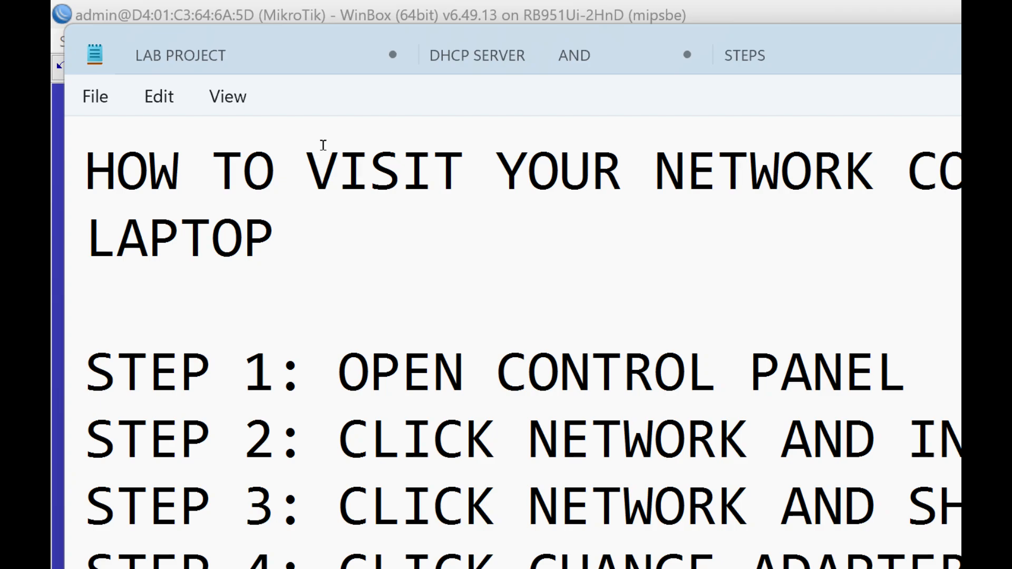
pyautogui.click(520, 55)
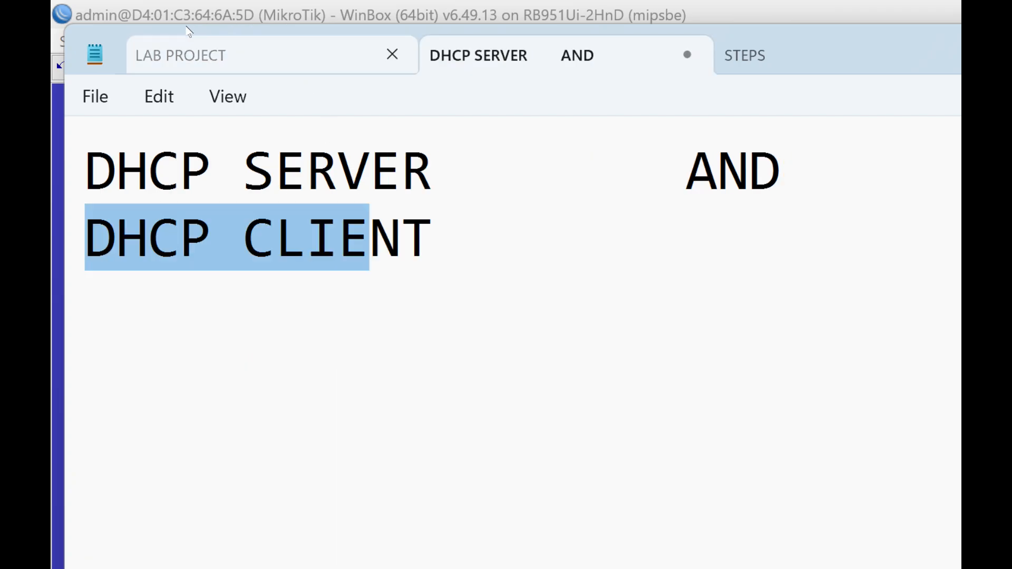
pyautogui.click(320, 54)
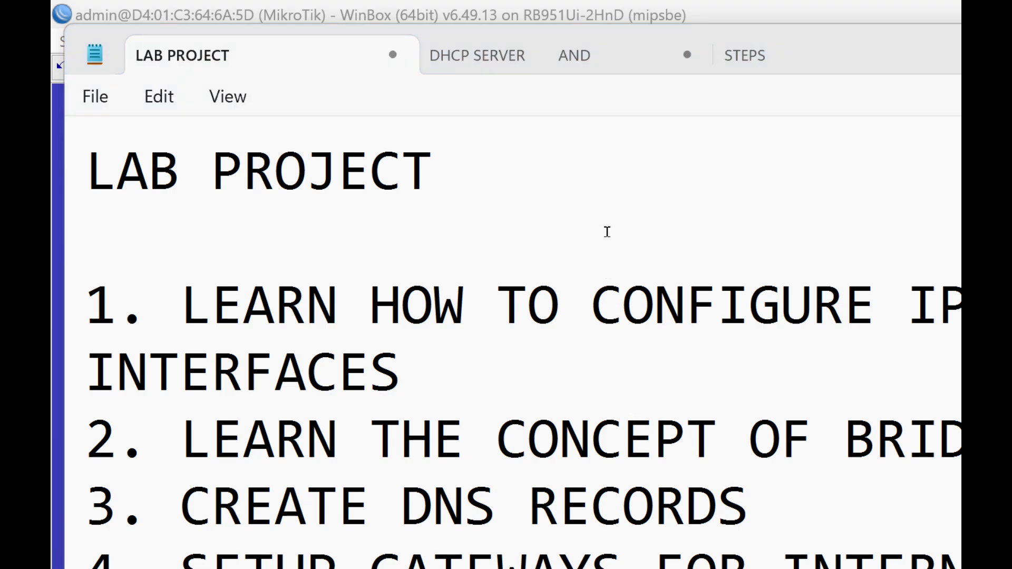
pyautogui.click(398, 247)
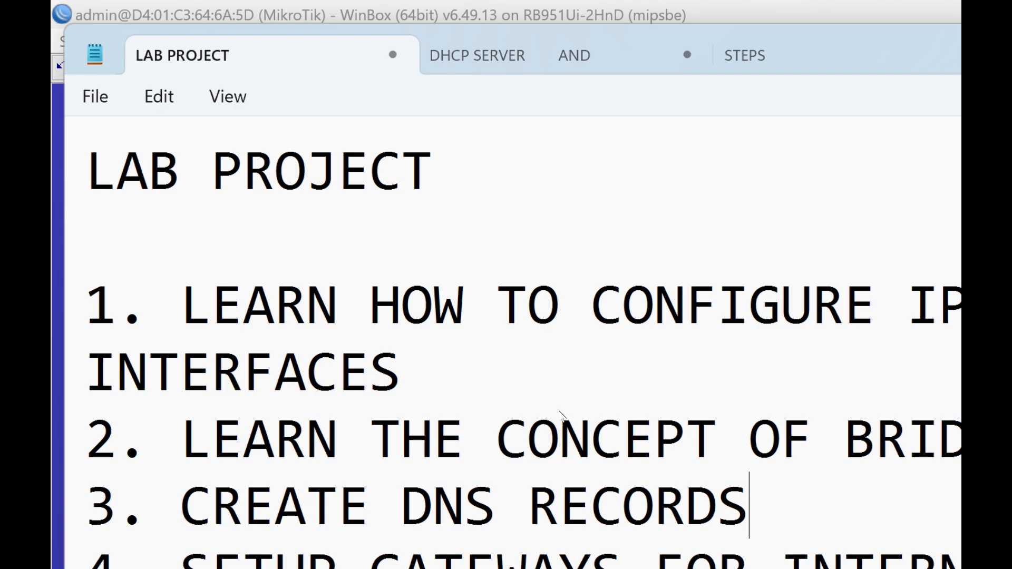
# - Switch back to WinBox and enable the wlan1 wireless interface
pyautogui.click(362, 552)
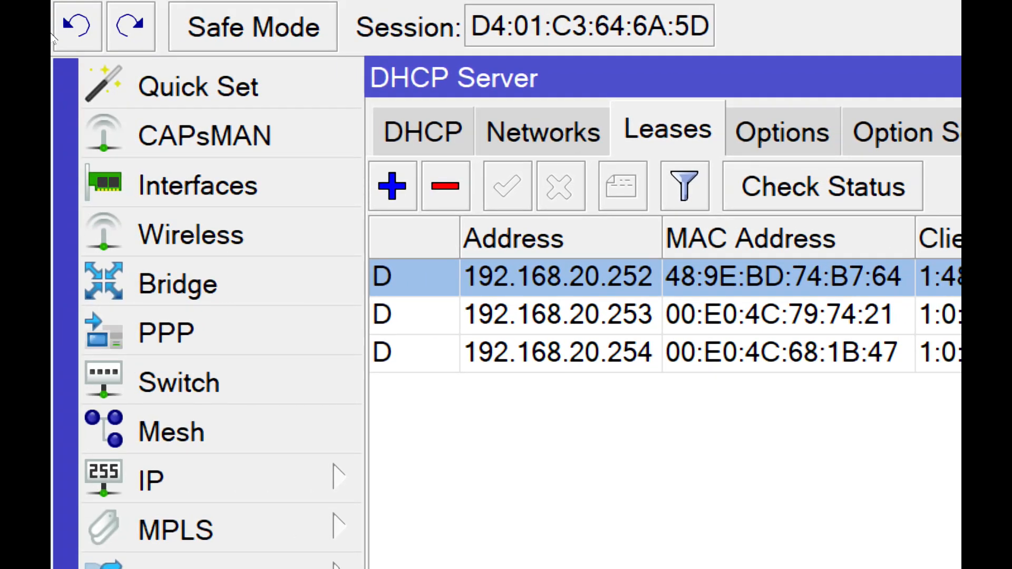
pyautogui.click(110, 94)
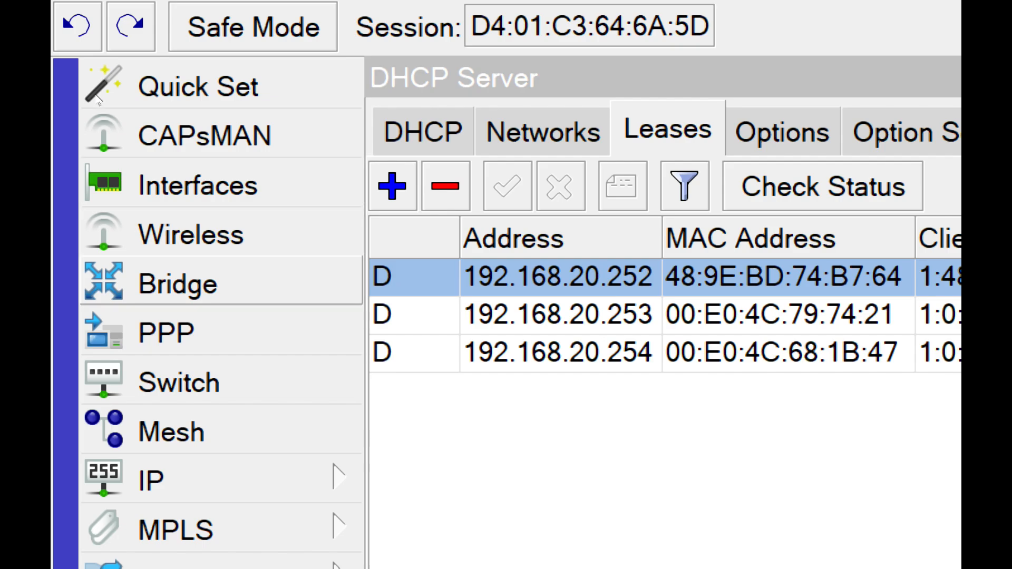
pyautogui.click(183, 283)
pyautogui.click(208, 245)
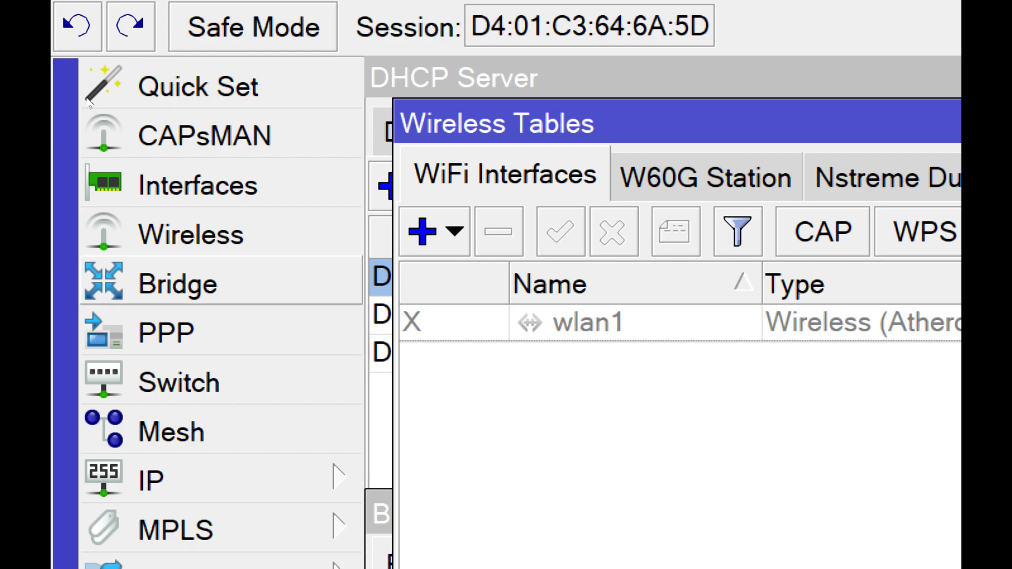
pyautogui.click(516, 323)
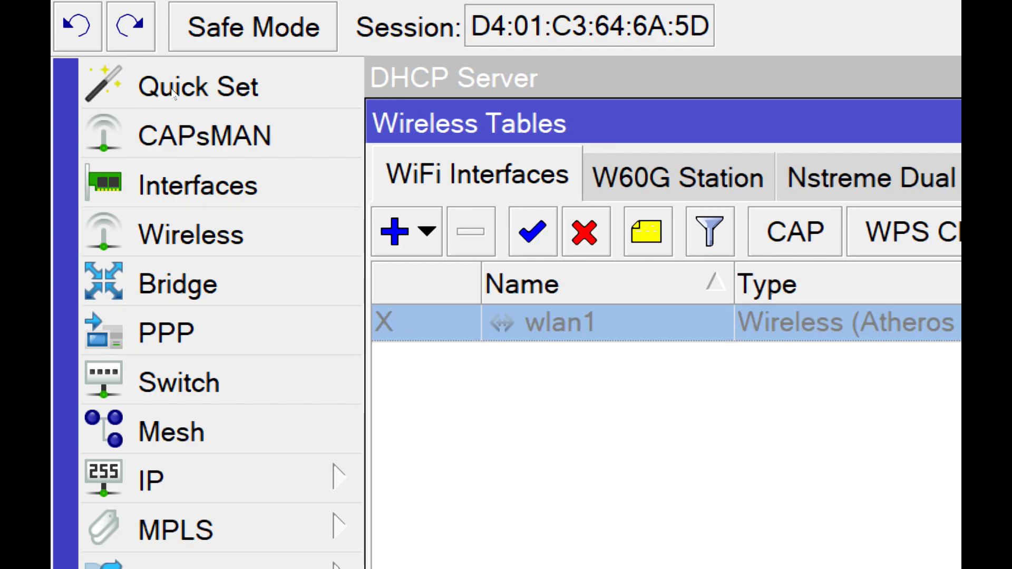
pyautogui.click(532, 232)
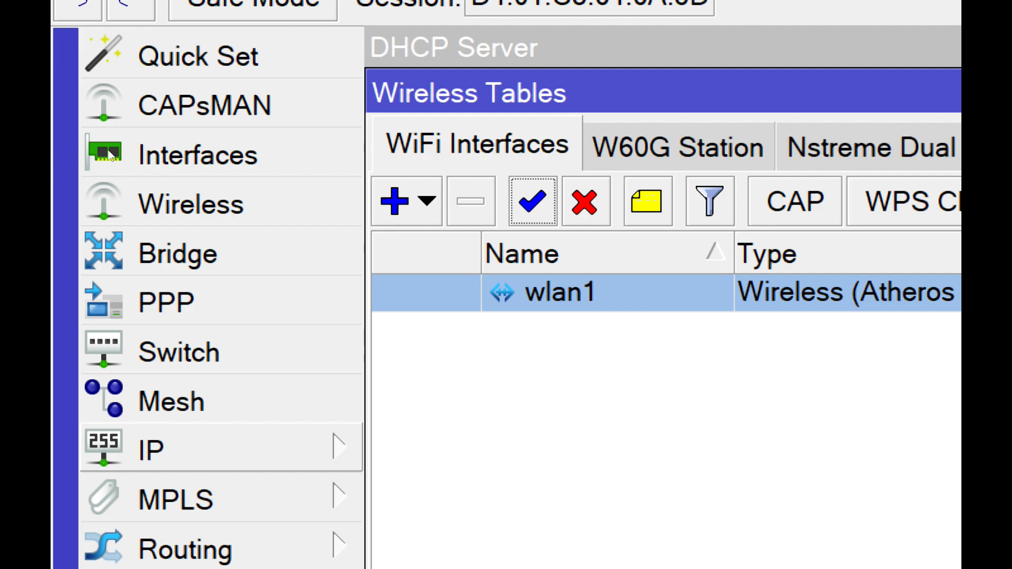
# - Add a DHCP client on the wlan1 interface, keeping peer DNS, peer NTP and the default route enabled
pyautogui.click(151, 449)
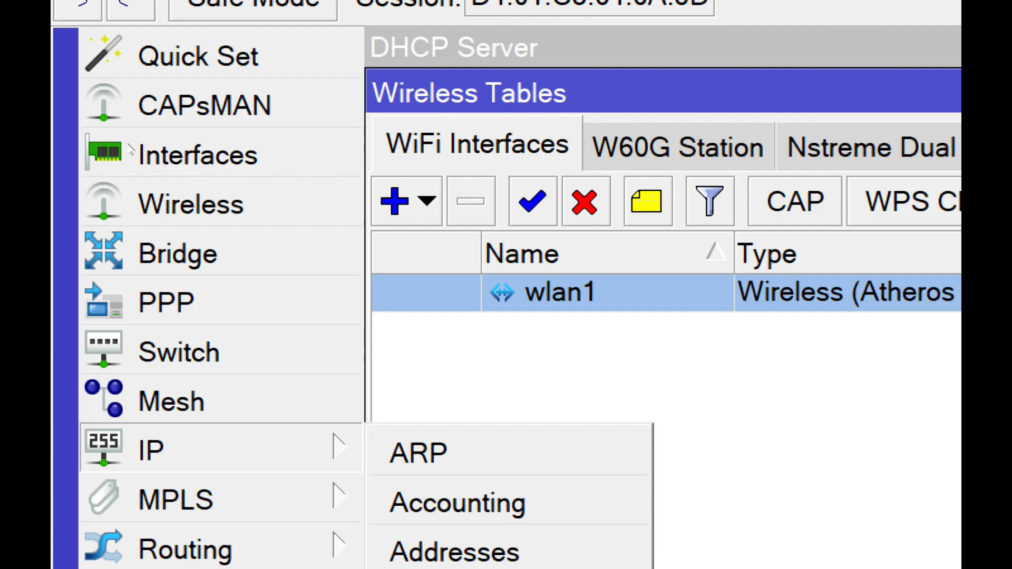
pyautogui.click(170, 203)
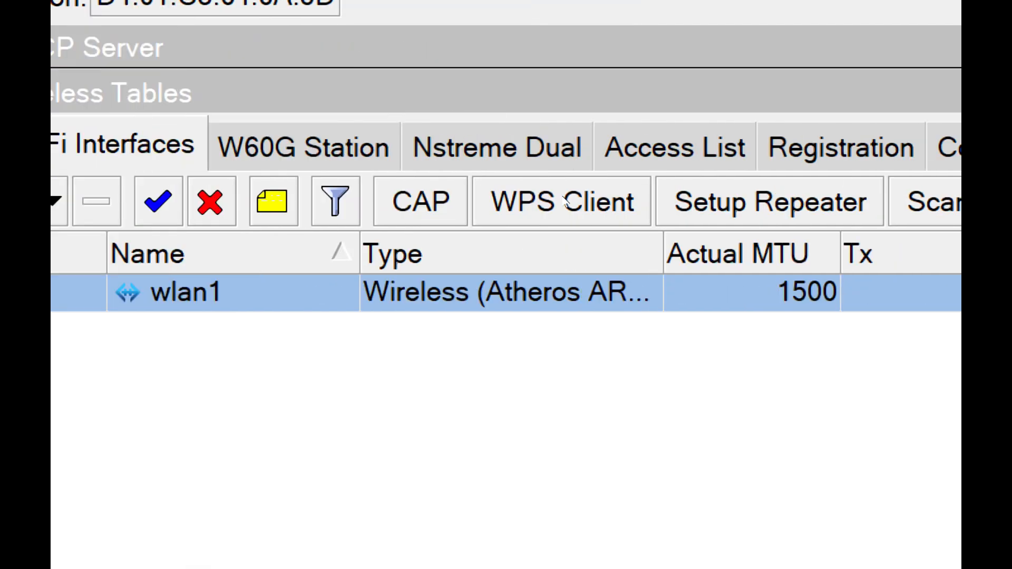
pyautogui.moveTo(614, 188); pyautogui.dragTo(501, 74)
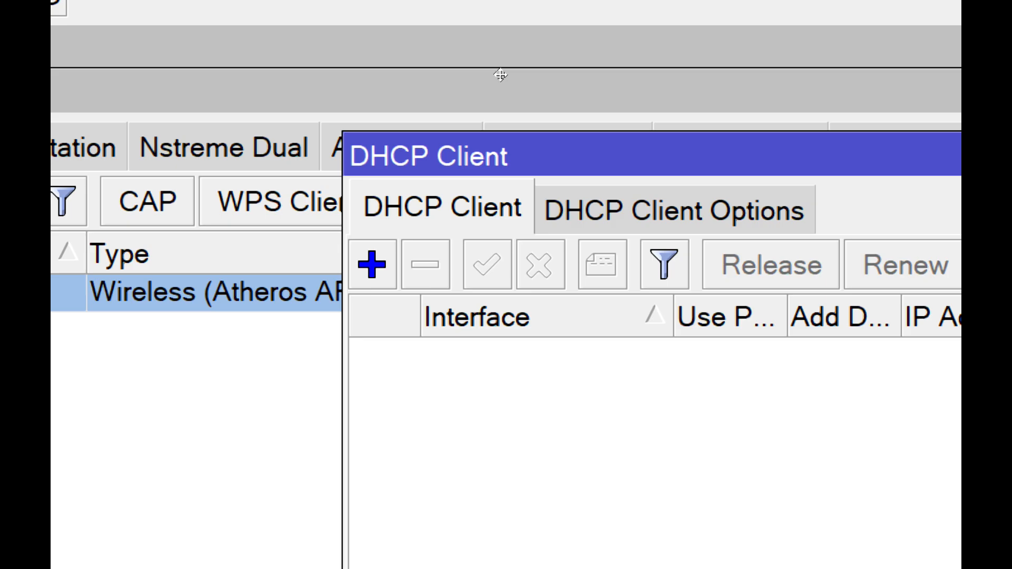
pyautogui.click(294, 102)
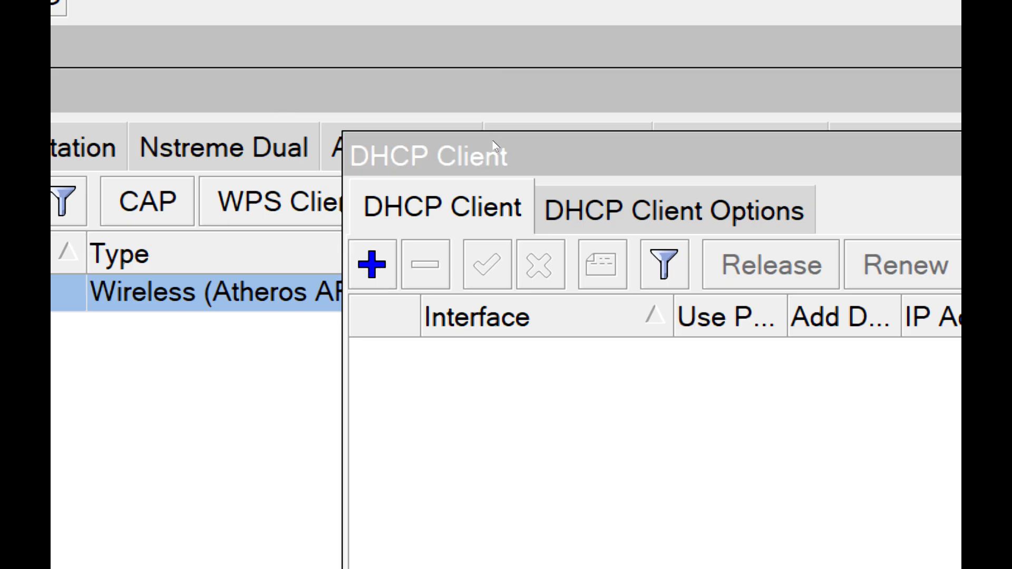
pyautogui.moveTo(626, 203); pyautogui.dragTo(633, 95)
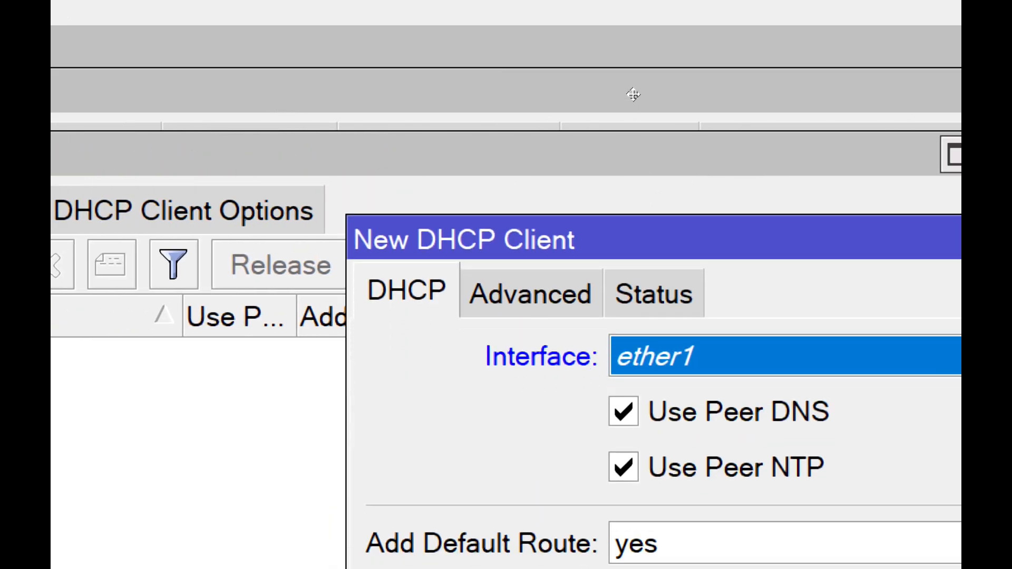
pyautogui.click(625, 125)
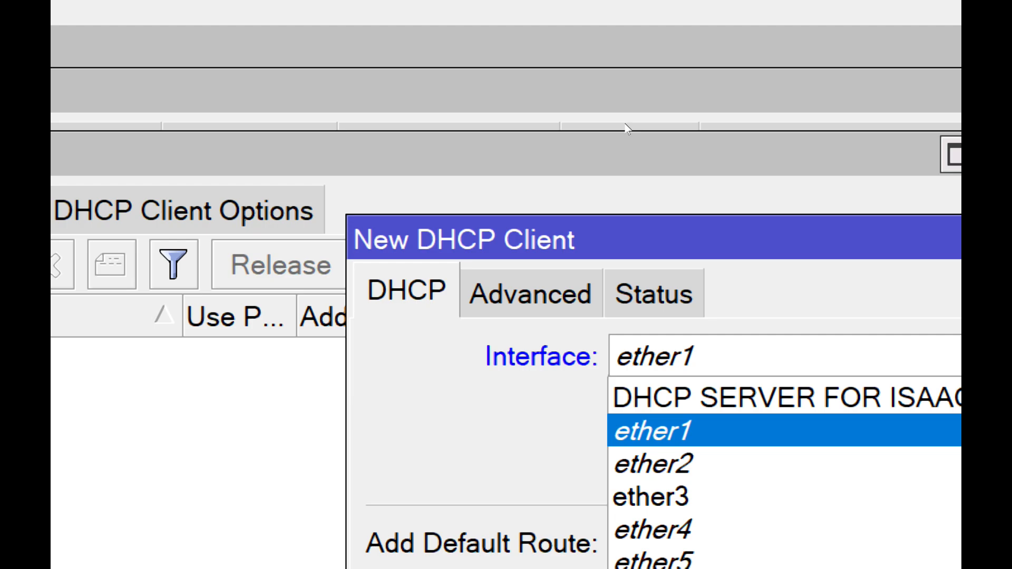
pyautogui.click(521, 182)
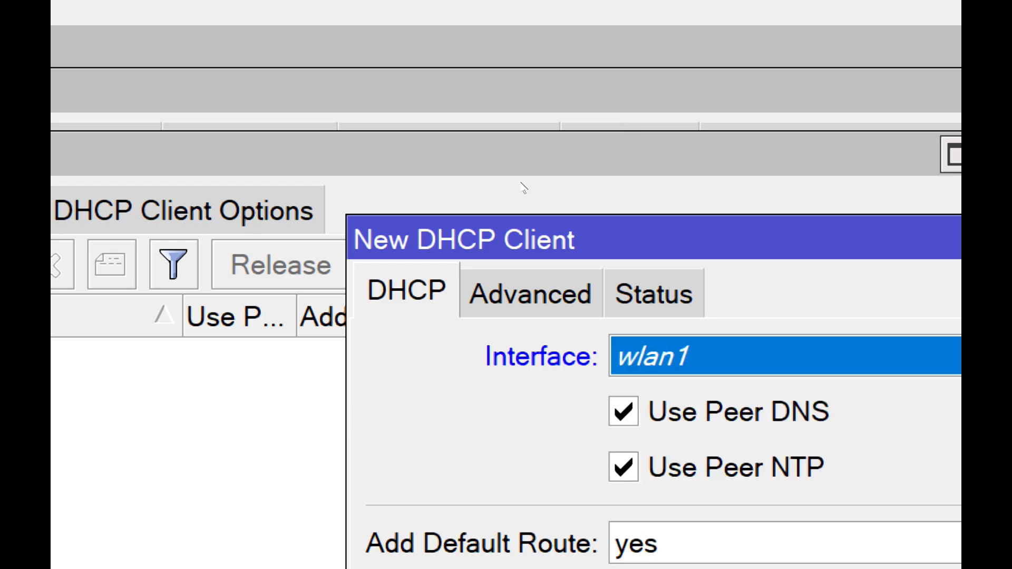
pyautogui.click(672, 138)
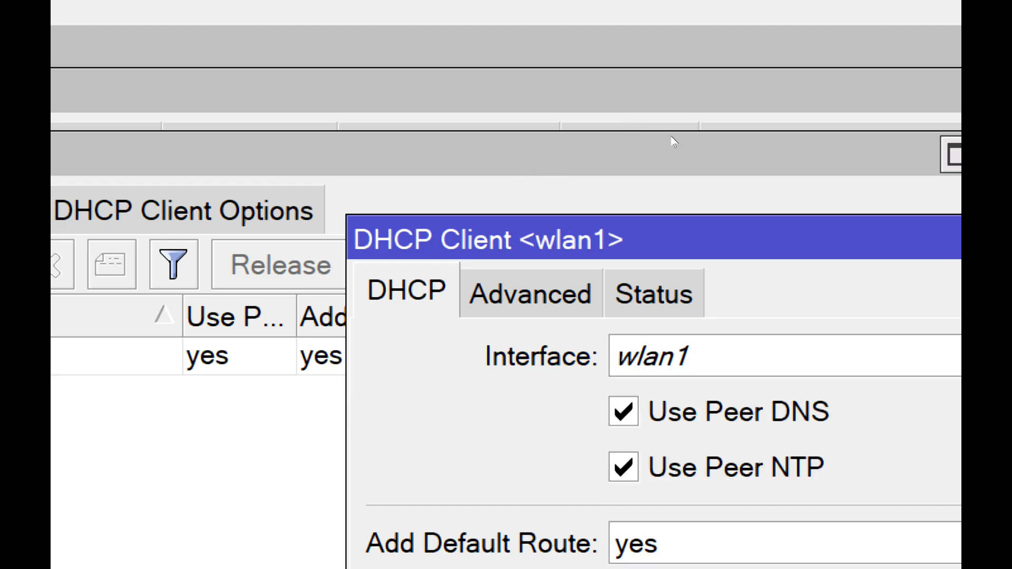
pyautogui.click(669, 113)
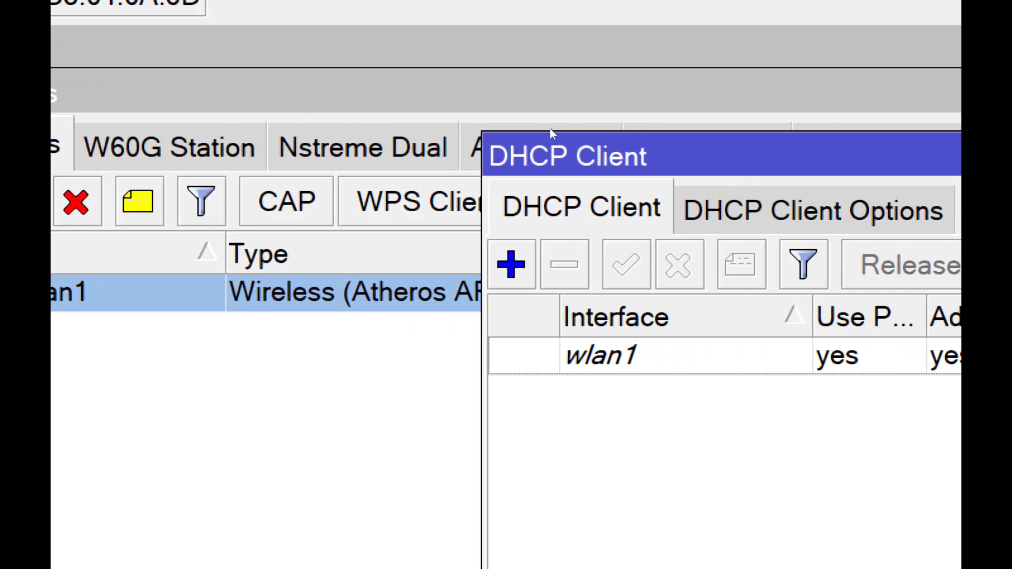
# - Remove the wlan1 DHCP client entry and close the DHCP client list
pyautogui.click(685, 355)
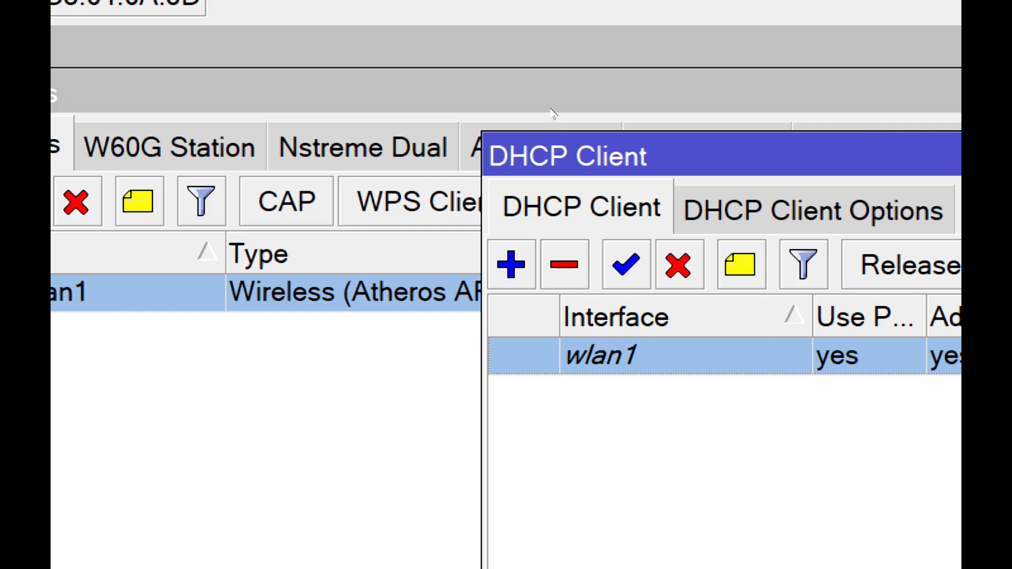
pyautogui.click(564, 264)
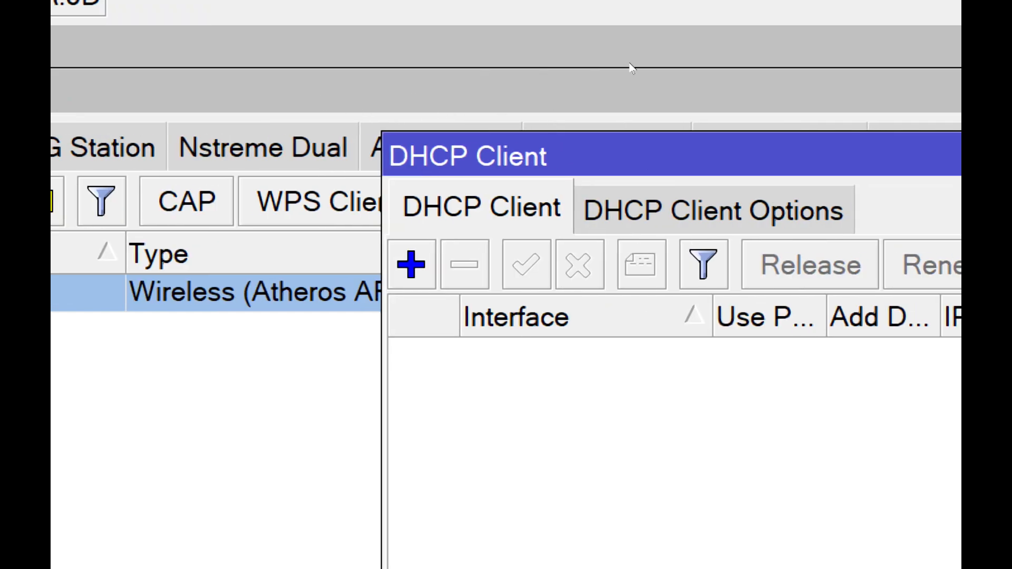
pyautogui.click(559, 75)
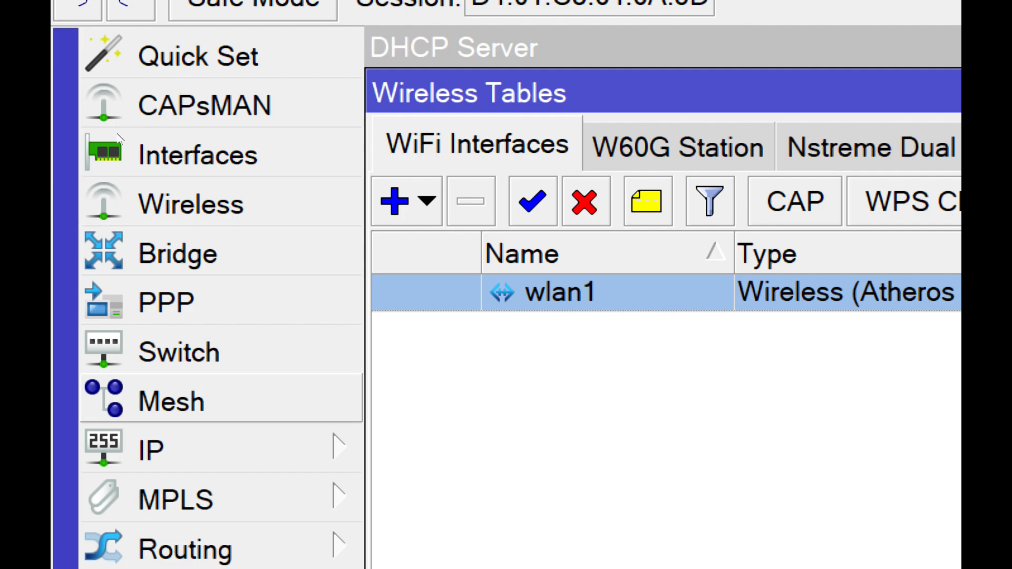
# - Reopen the DHCP client list and create a new DHCP client for wlan1 with its default options
pyautogui.click(335, 447)
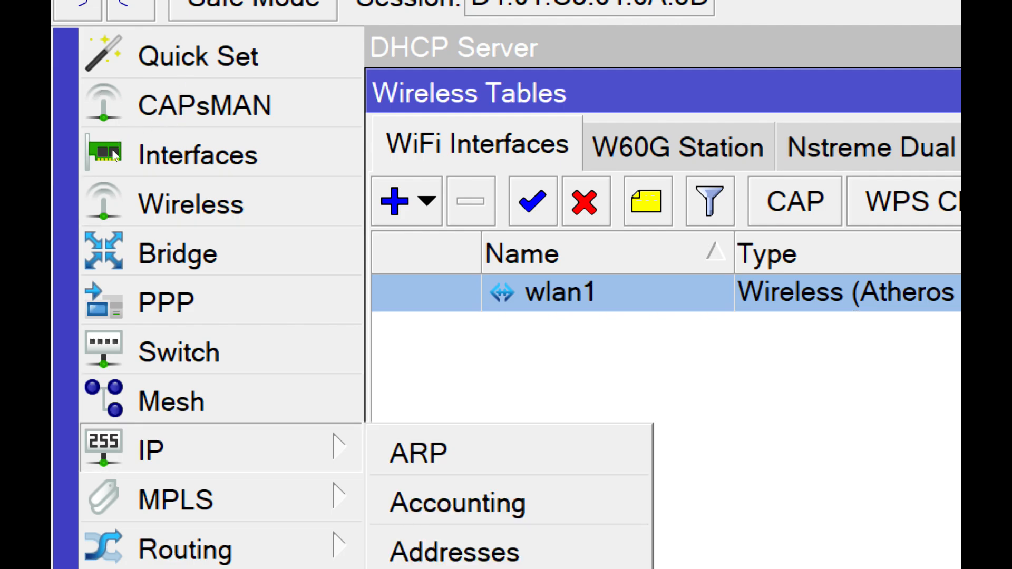
pyautogui.click(176, 198)
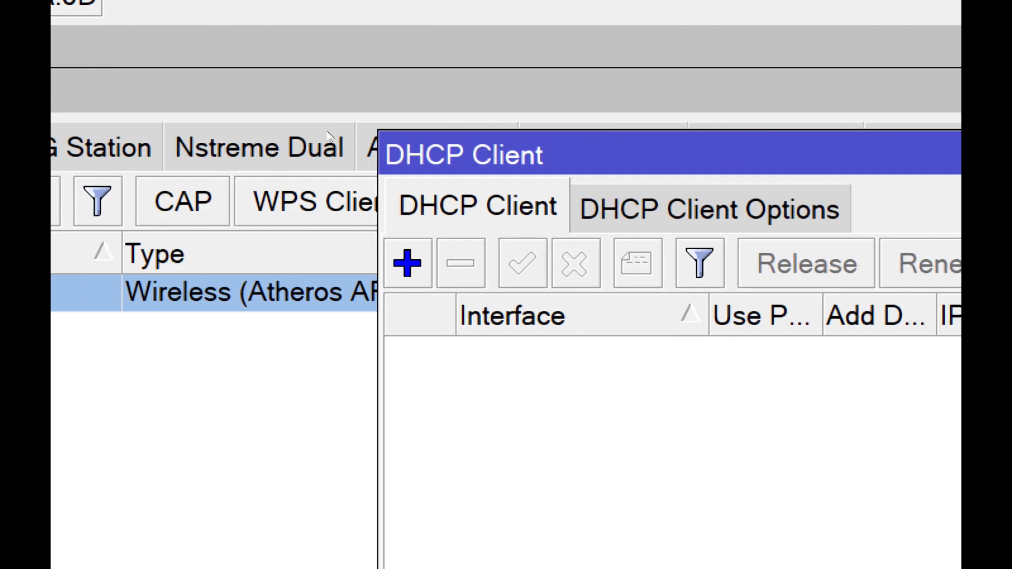
pyautogui.click(408, 263)
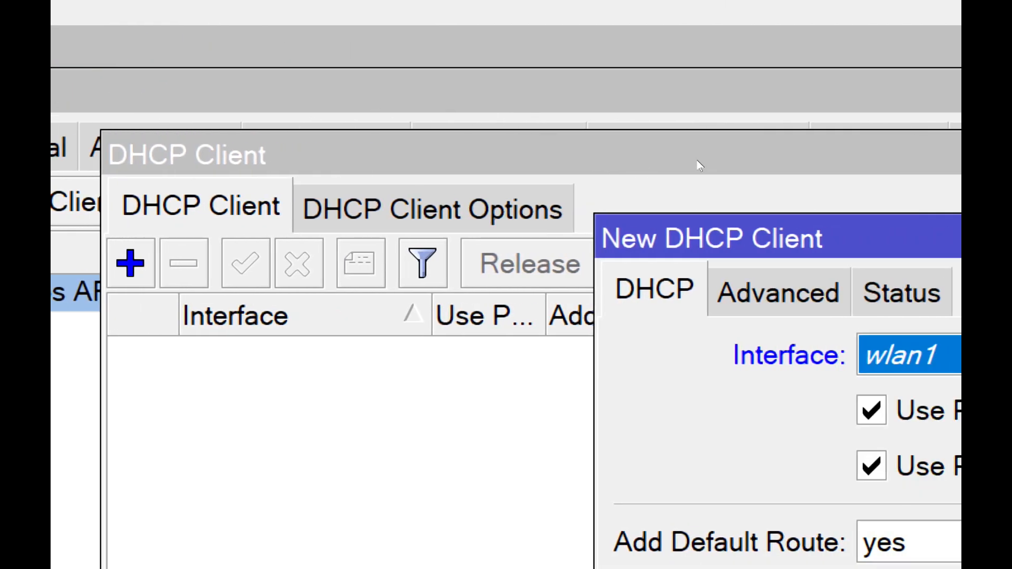
pyautogui.click(681, 141)
pyautogui.click(674, 108)
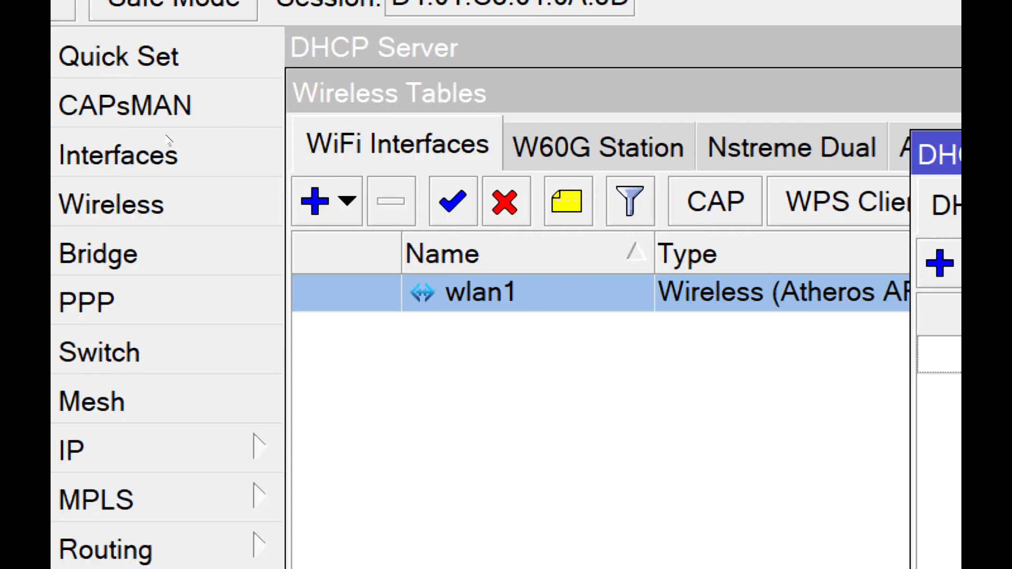
# - Examine the wireless and general settings of the wlan1 interface, then close its properties
pyautogui.doubleClick(542, 292)
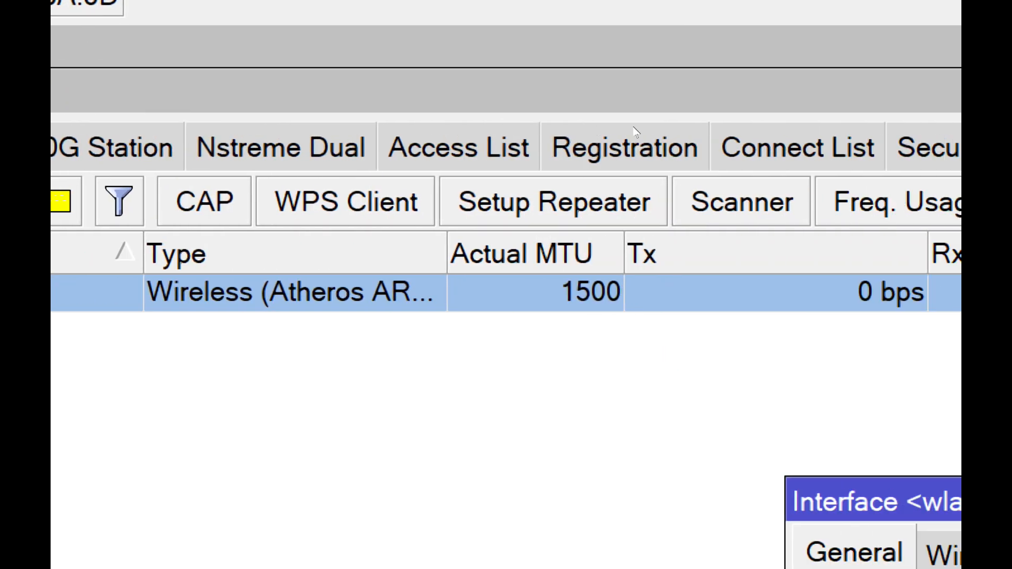
pyautogui.click(942, 554)
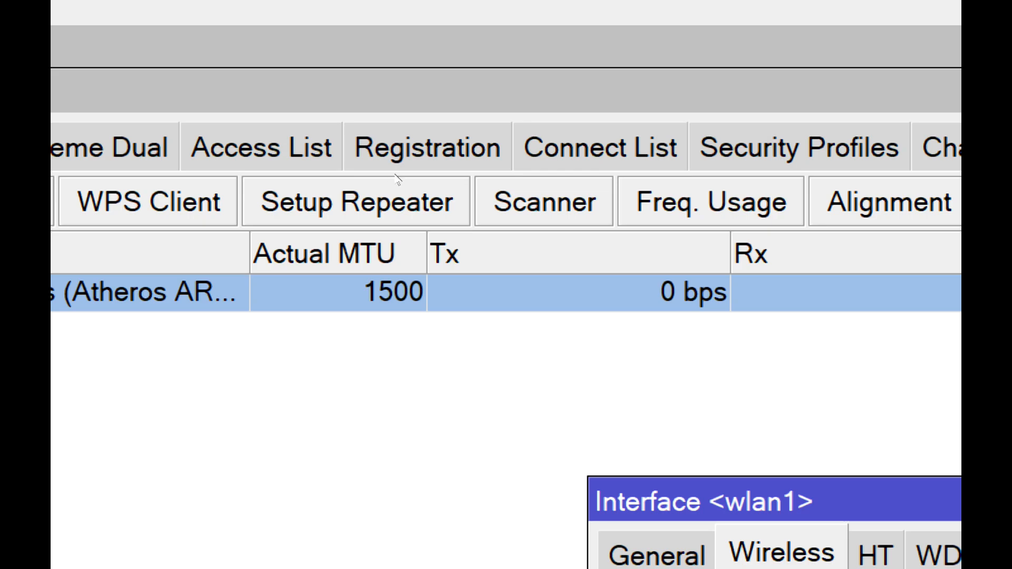
pyautogui.click(656, 554)
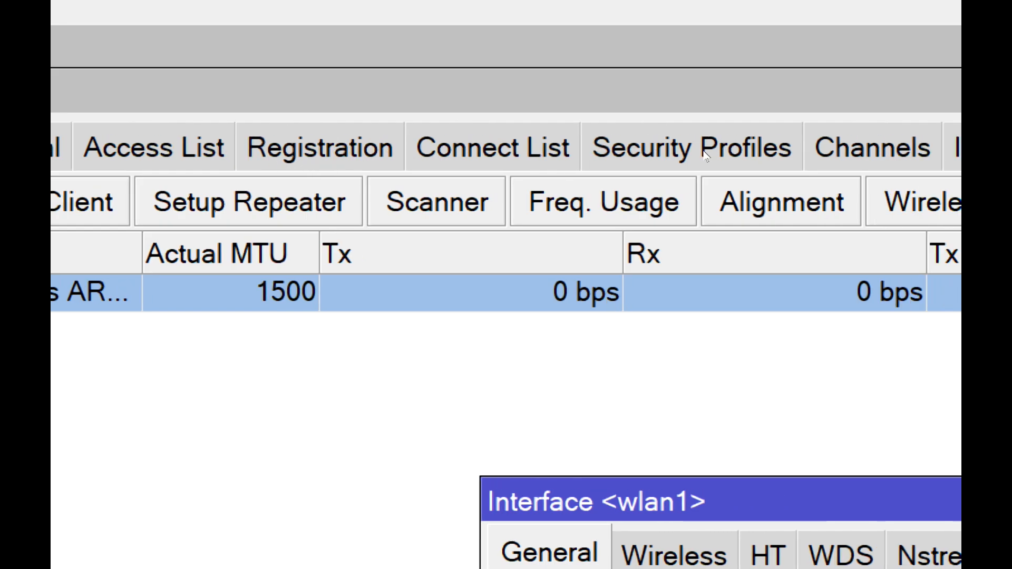
pyautogui.press('Escape')
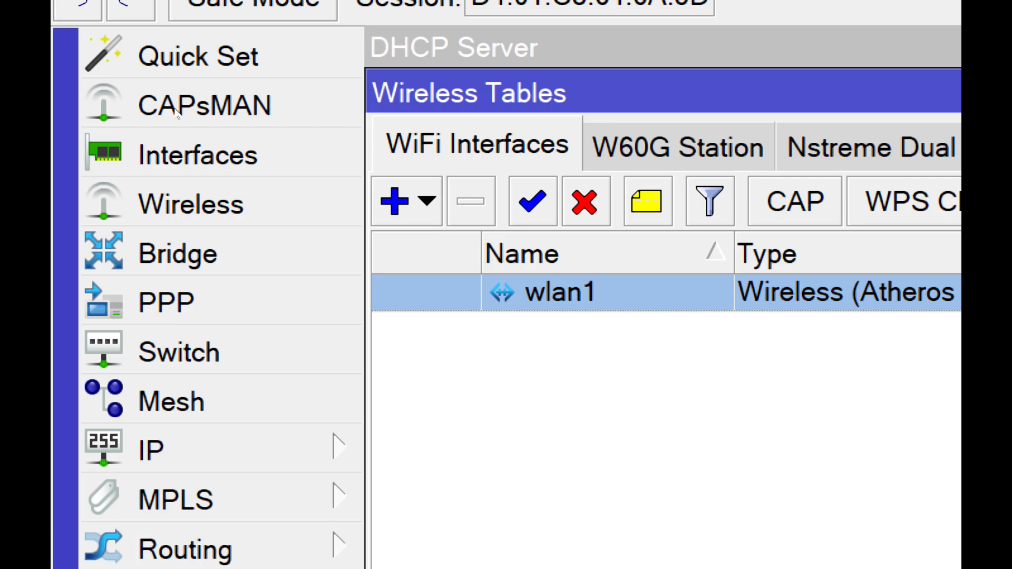
# - Open the wireless settings of the wlan1 interface and review the mode options, keeping station mode
pyautogui.doubleClick(558, 292)
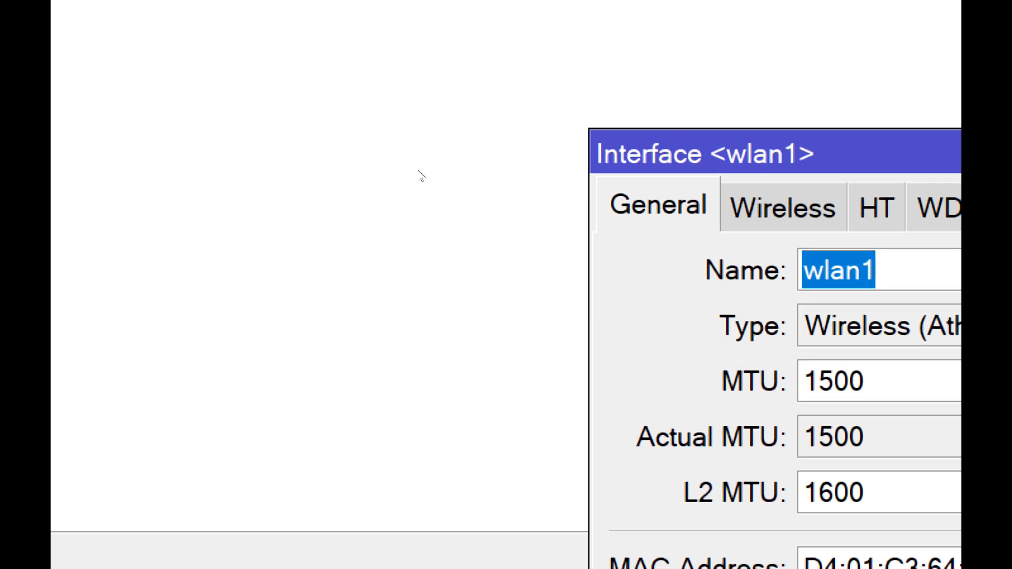
pyautogui.hotkey('ctrl', 'Tab')
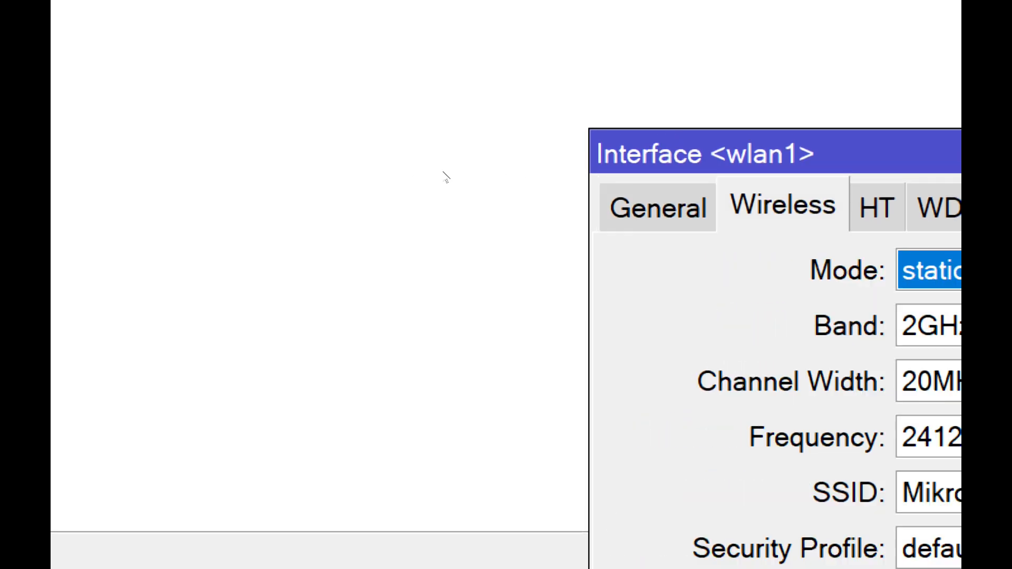
pyautogui.hotkey('alt', 'Down')
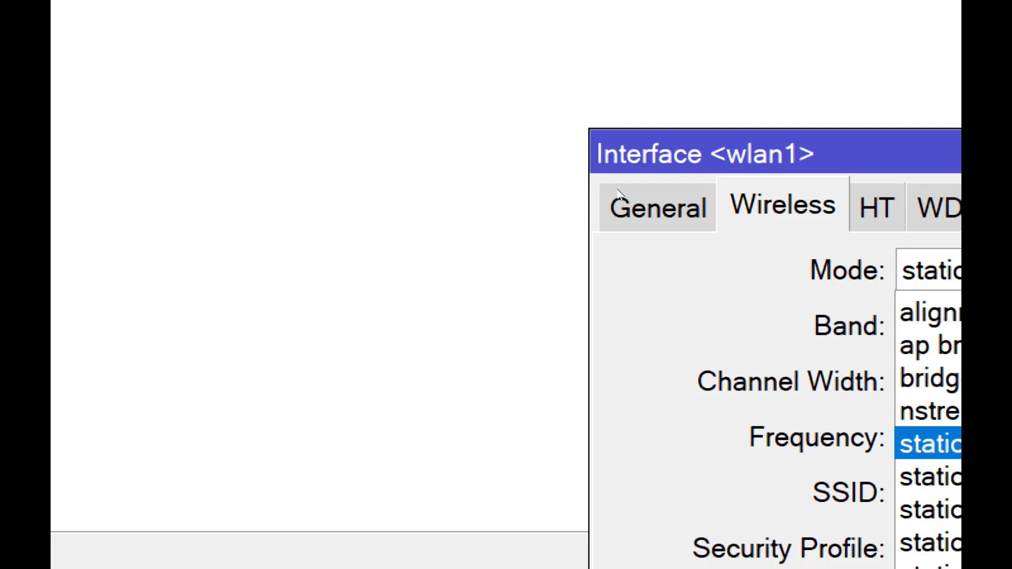
pyautogui.click(477, 236)
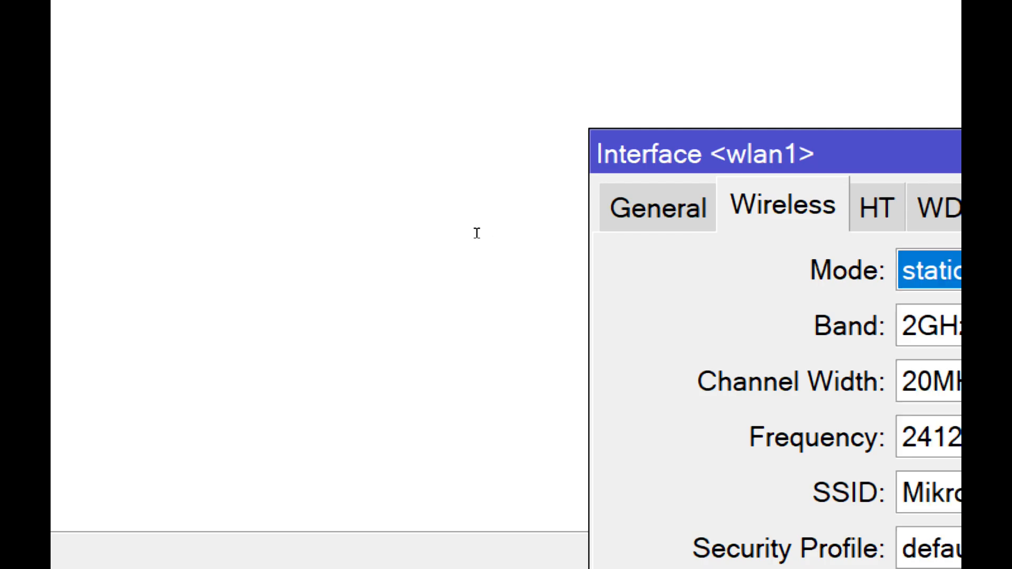
pyautogui.moveTo(637, 165); pyautogui.dragTo(524, 145)
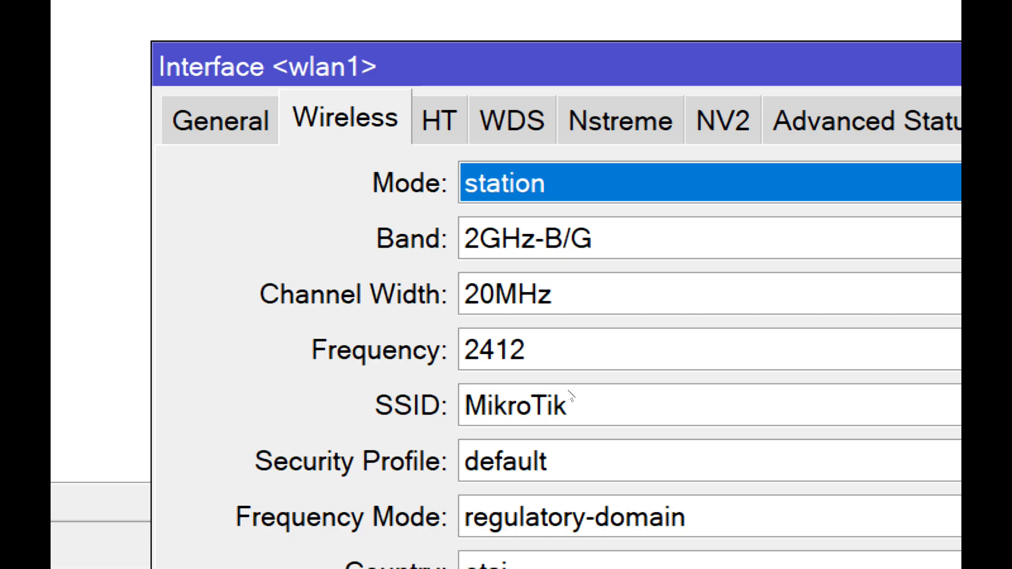
# - Open the wireless scanner from the interface settings and start a scan on wlan1
pyautogui.click(570, 308)
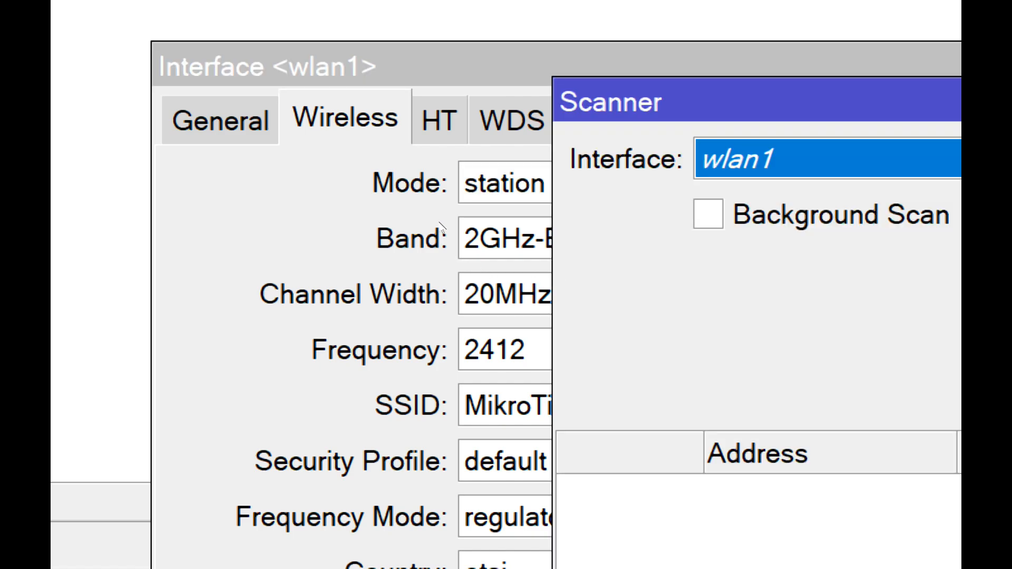
pyautogui.click(433, 173)
pyautogui.click(434, 173)
pyautogui.click(434, 173)
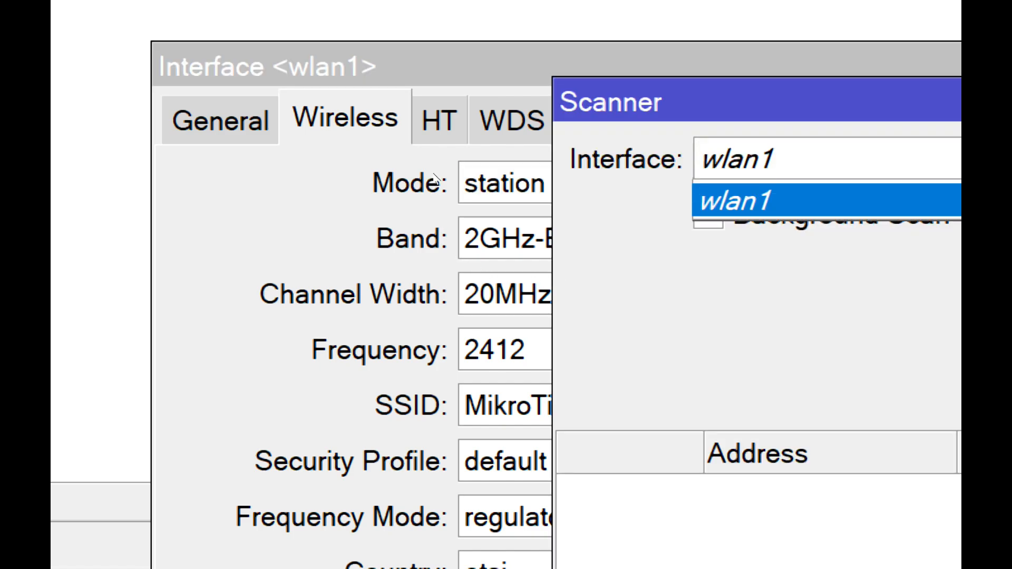
pyautogui.click(433, 173)
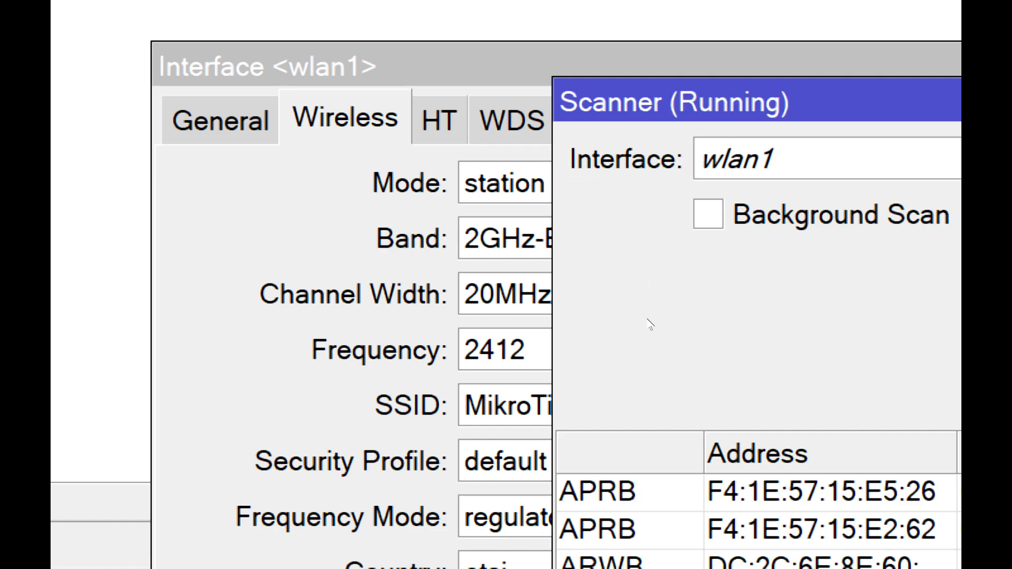
# - Select the "ped" network among the scanned access points, connect wlan1 to it, and close the interface properties
pyautogui.click(517, 259)
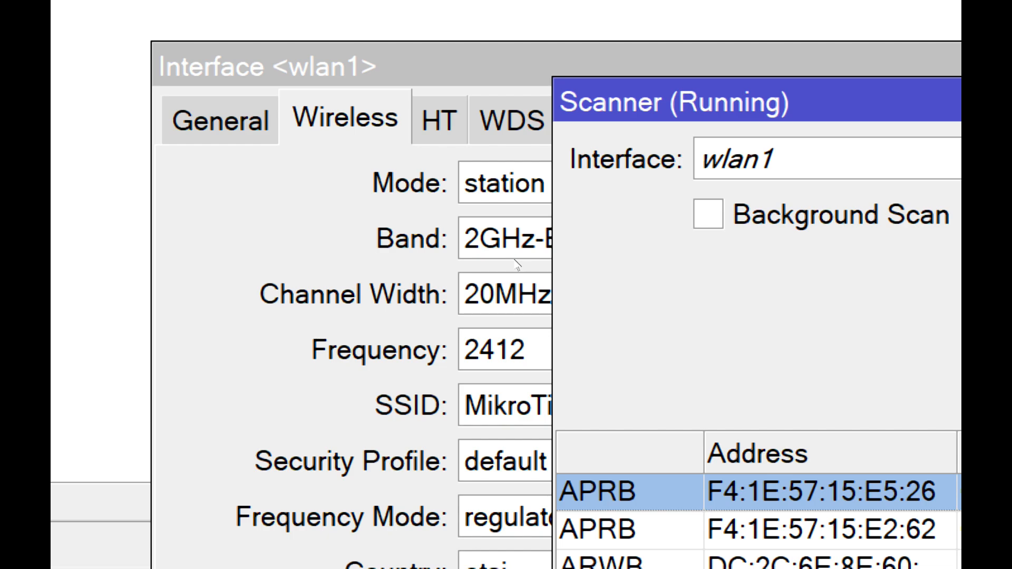
pyautogui.press('Down')
pyautogui.press('Down')
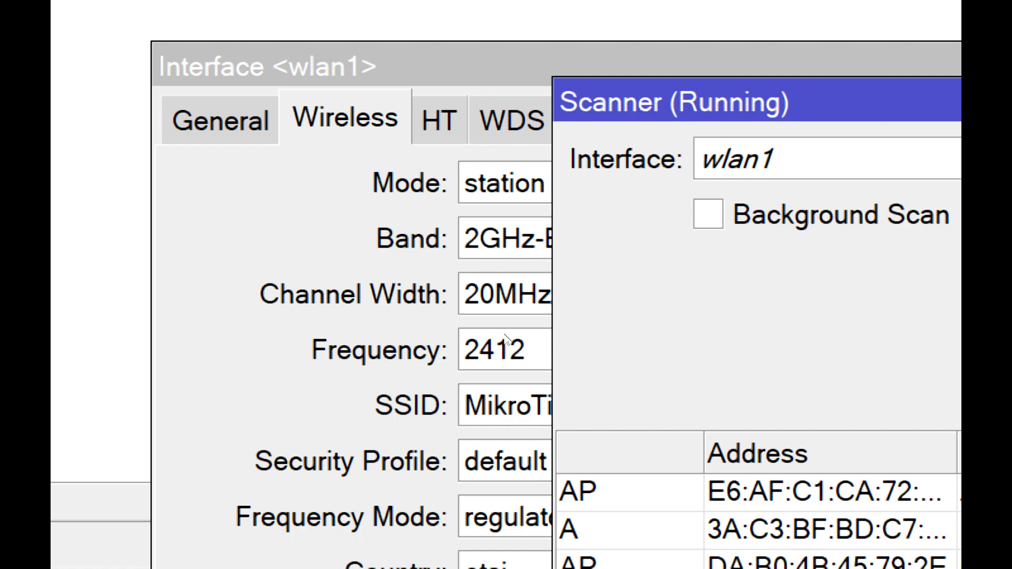
pyautogui.click(759, 530)
pyautogui.click(605, 530)
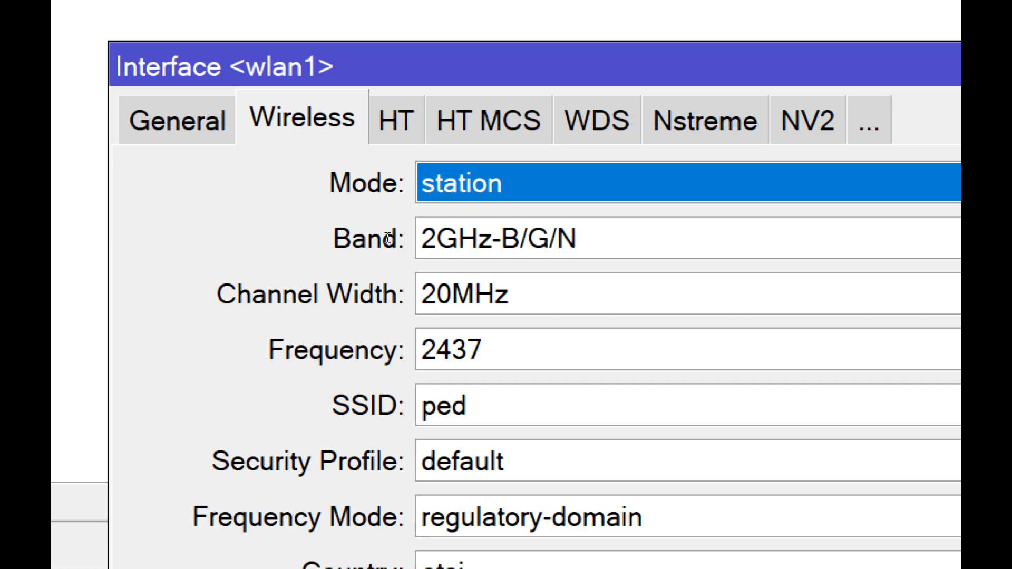
pyautogui.click(558, 201)
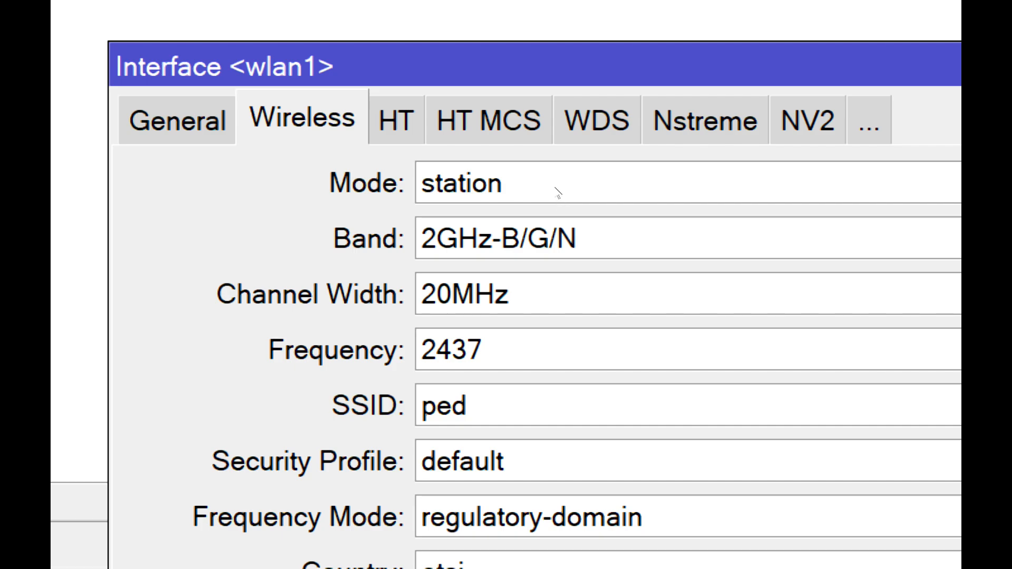
pyautogui.press('Escape')
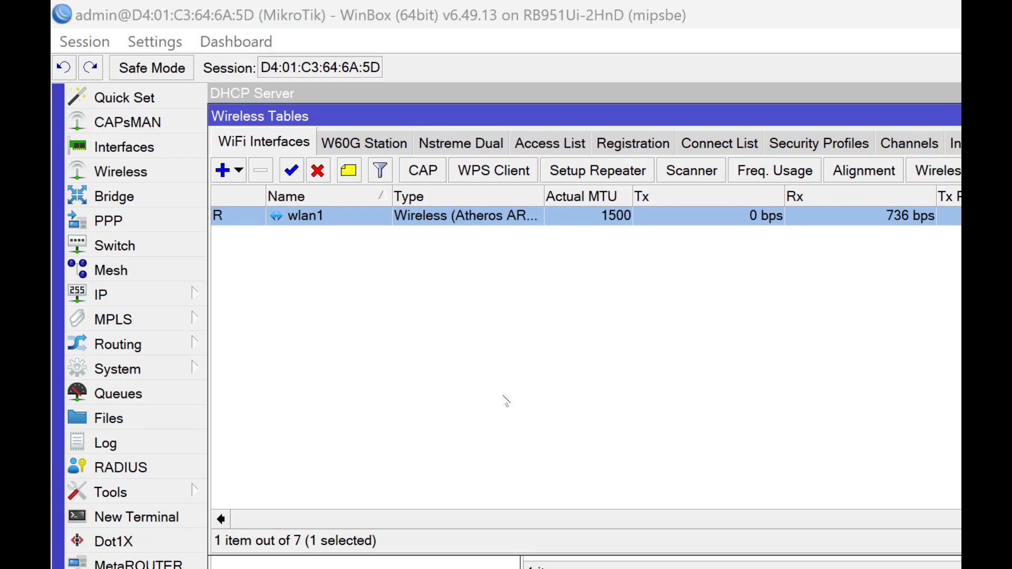
# - Check the address assigned to wlan1 in the DHCP client list and examine the routes in the route list
pyautogui.click(101, 295)
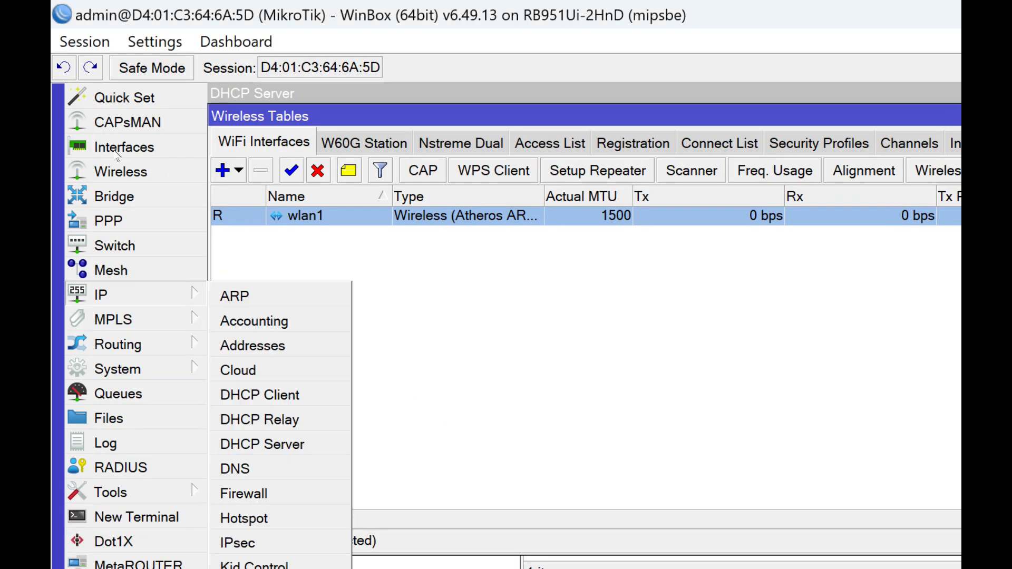
pyautogui.press('Down')
pyautogui.press('Return')
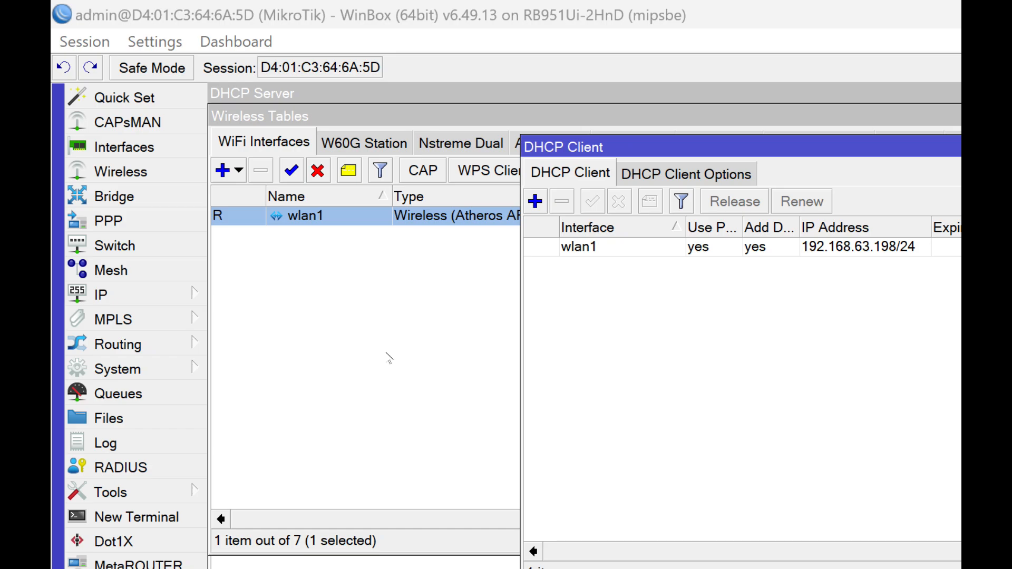
pyautogui.click(146, 297)
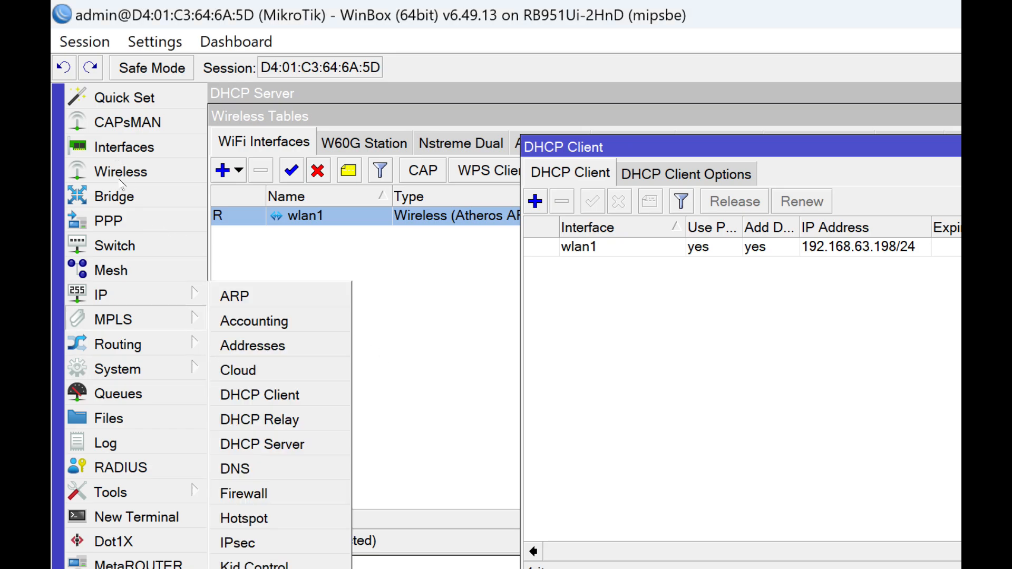
pyautogui.click(240, 568)
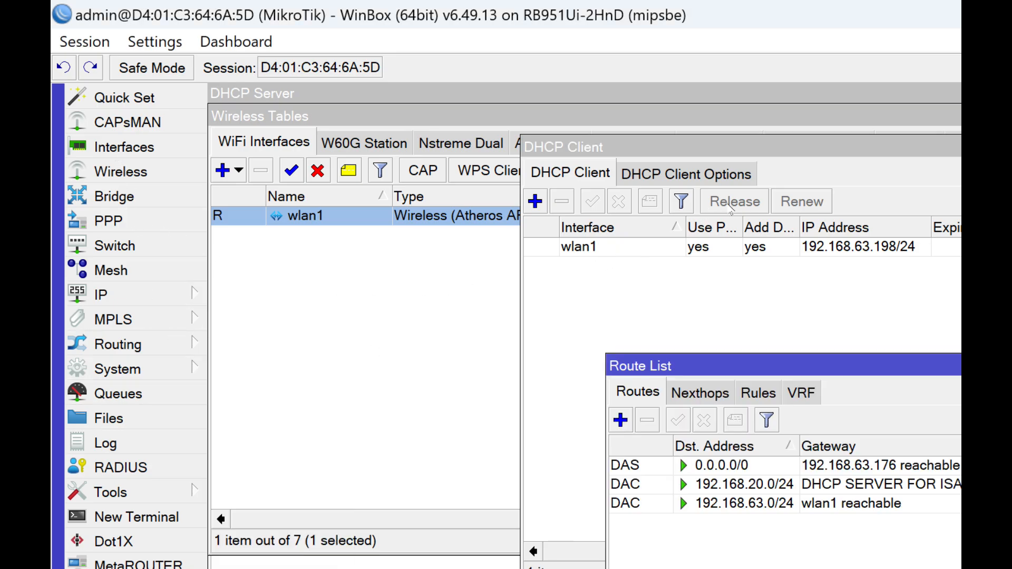
pyautogui.click(784, 307)
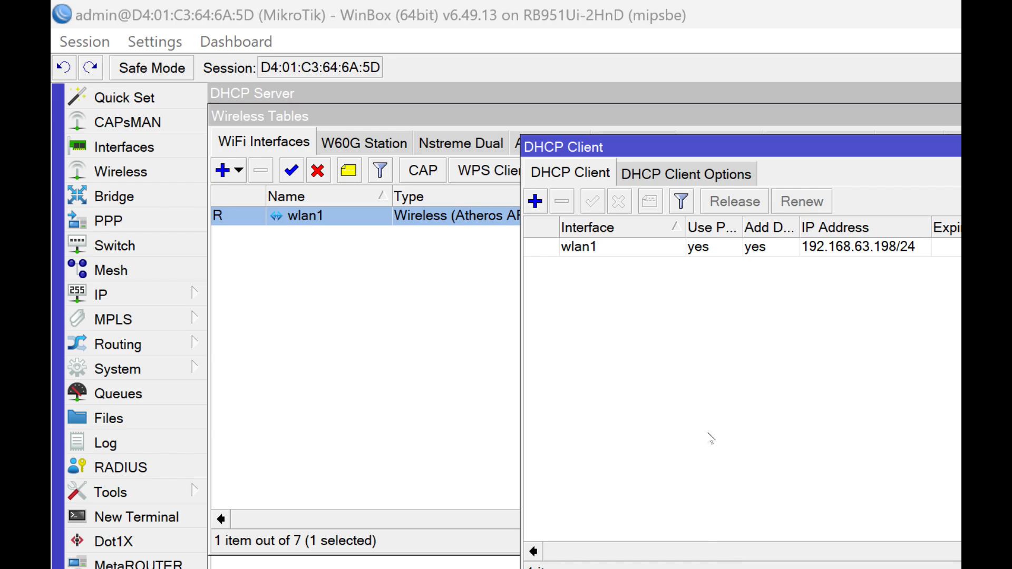
# - Switch to the Network and Sharing Center, view the Ethernet 2 adapter's connection details, and close them
pyautogui.hotkey('alt', 'Tab')
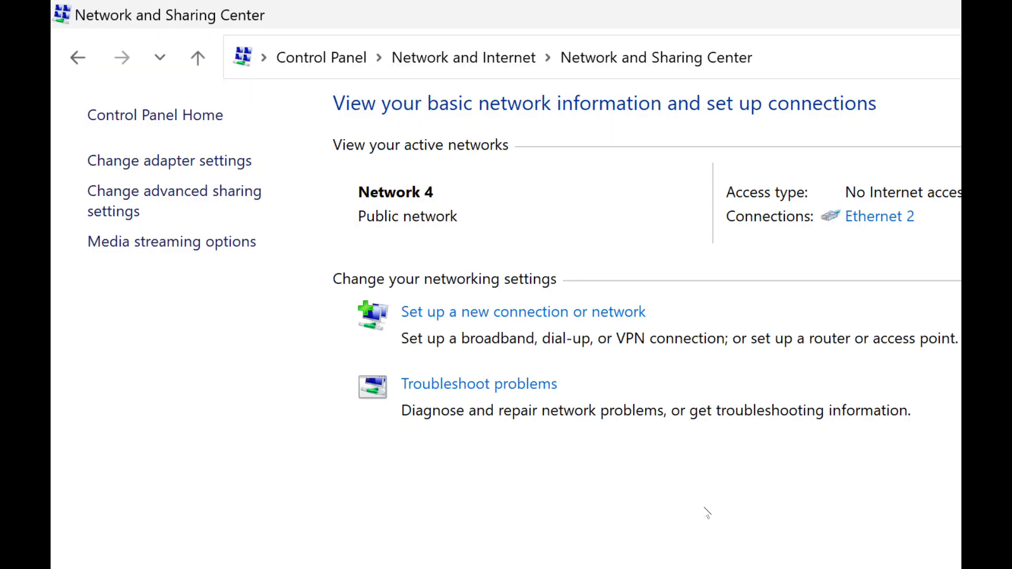
pyautogui.click(169, 161)
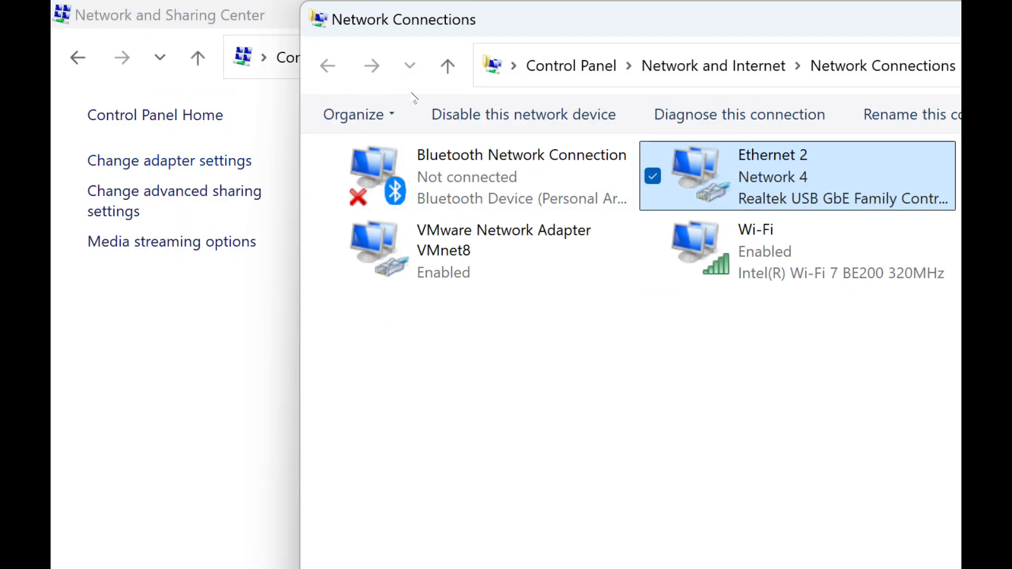
pyautogui.doubleClick(772, 179)
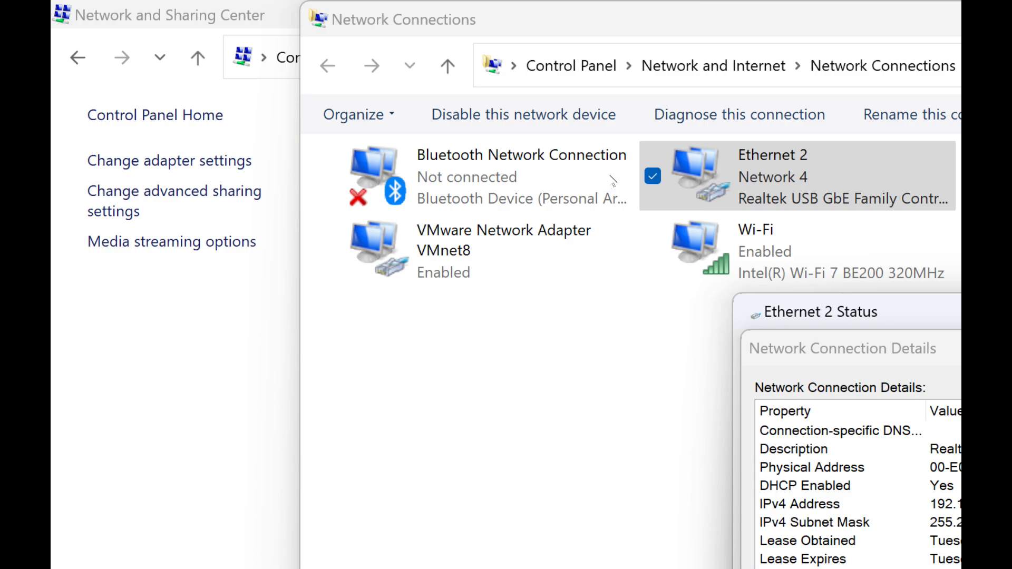
pyautogui.press('Escape')
pyautogui.press('Escape')
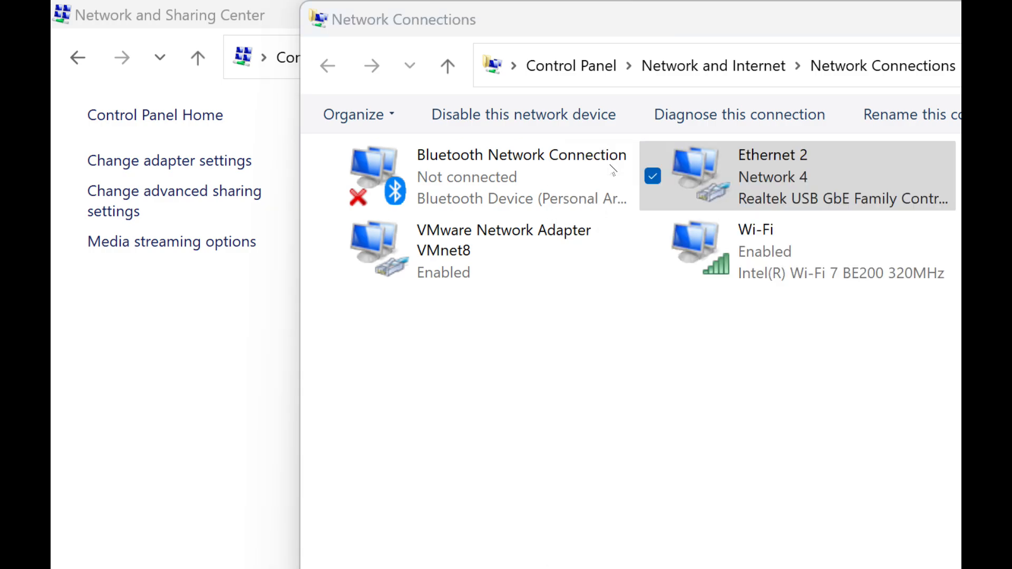
# - Open Command Prompt, ping 8.8.8.8 to test internet connectivity, and return to WinBox
pyautogui.press('super')
pyautogui.write('COMM')
pyautogui.press('Return')
pyautogui.write('PING 8.8.8.8')
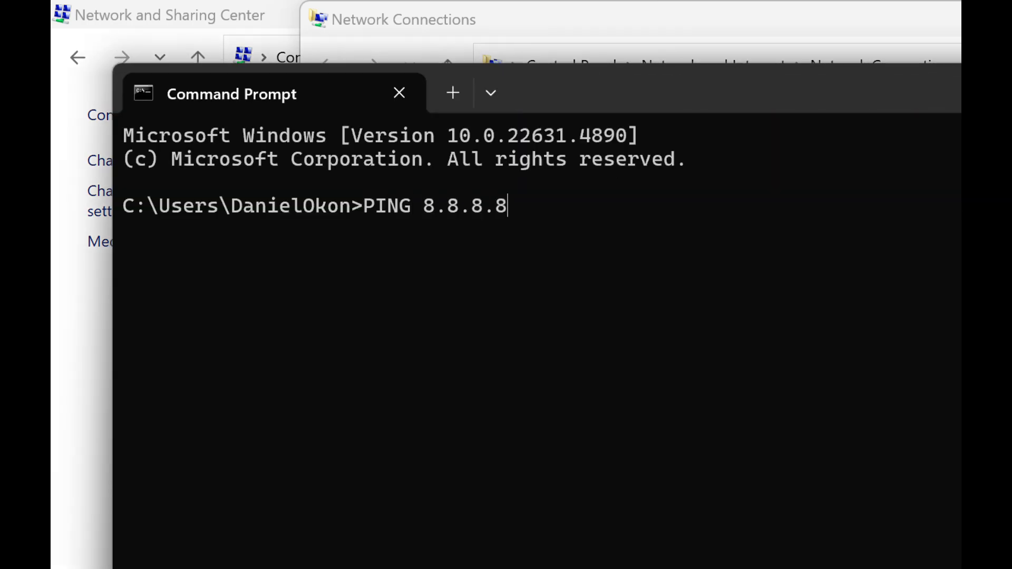
pyautogui.press('BackSpace')
pyautogui.press('BackSpace')
pyautogui.press('BackSpace')
pyautogui.press('BackSpace')
pyautogui.press('BackSpace')
pyautogui.press('BackSpace')
pyautogui.press('BackSpace')
pyautogui.press('BackSpace')
pyautogui.press('BackSpace')
pyautogui.press('BackSpace')
pyautogui.press('BackSpace')
pyautogui.press('BackSpace')
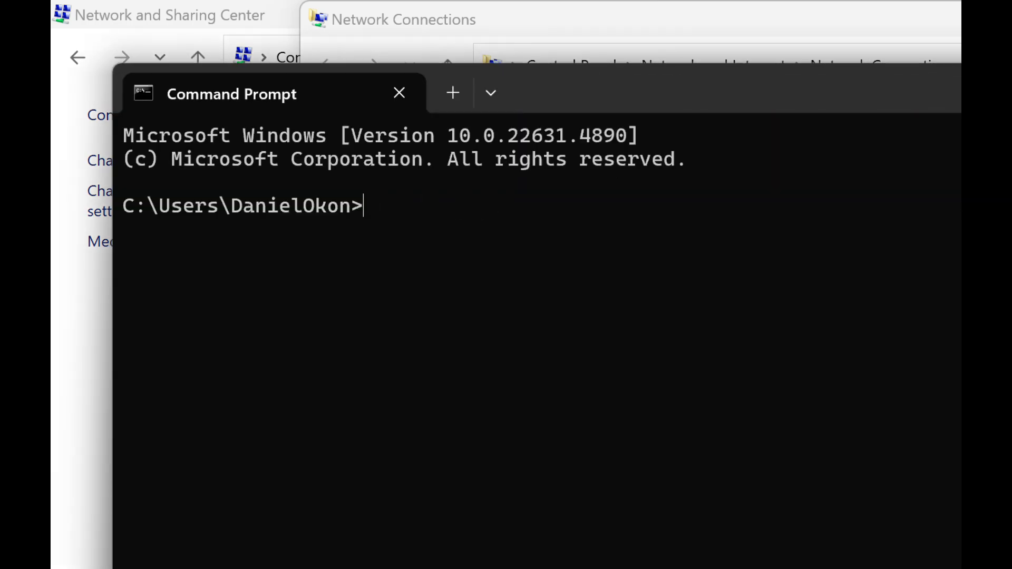
pyautogui.write('ping 8.8.8.8')
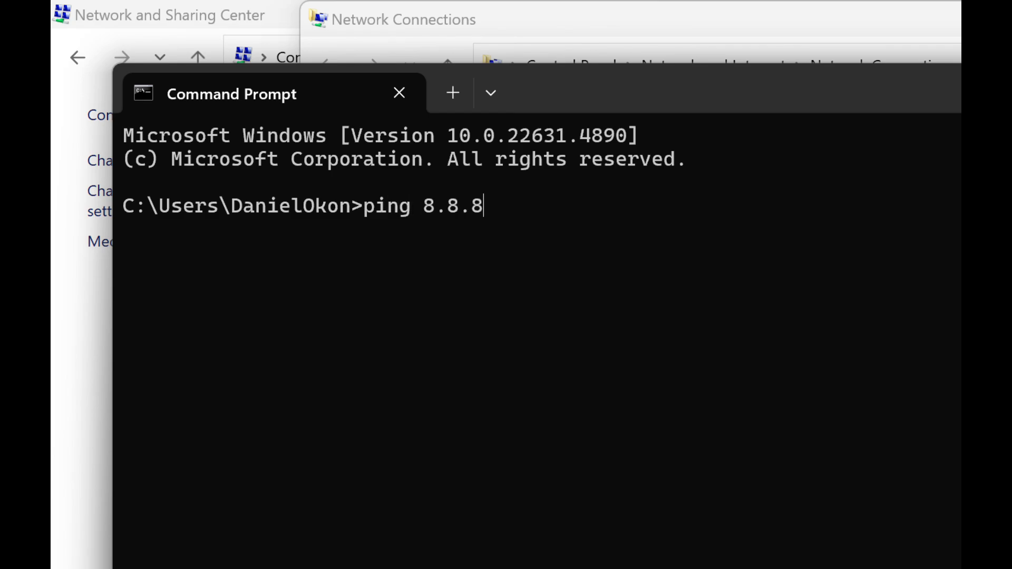
pyautogui.press('Return')
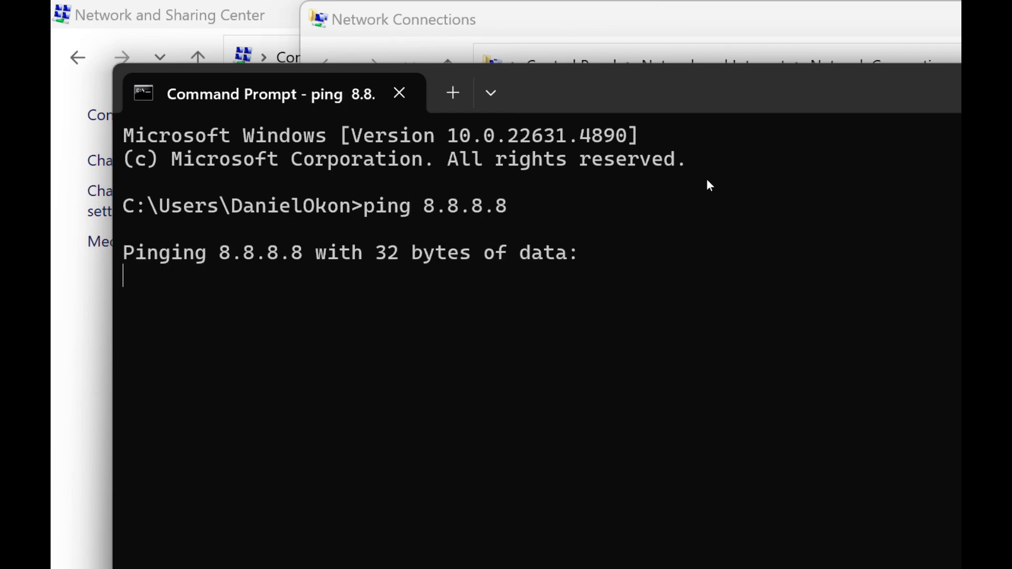
pyautogui.click(799, 48)
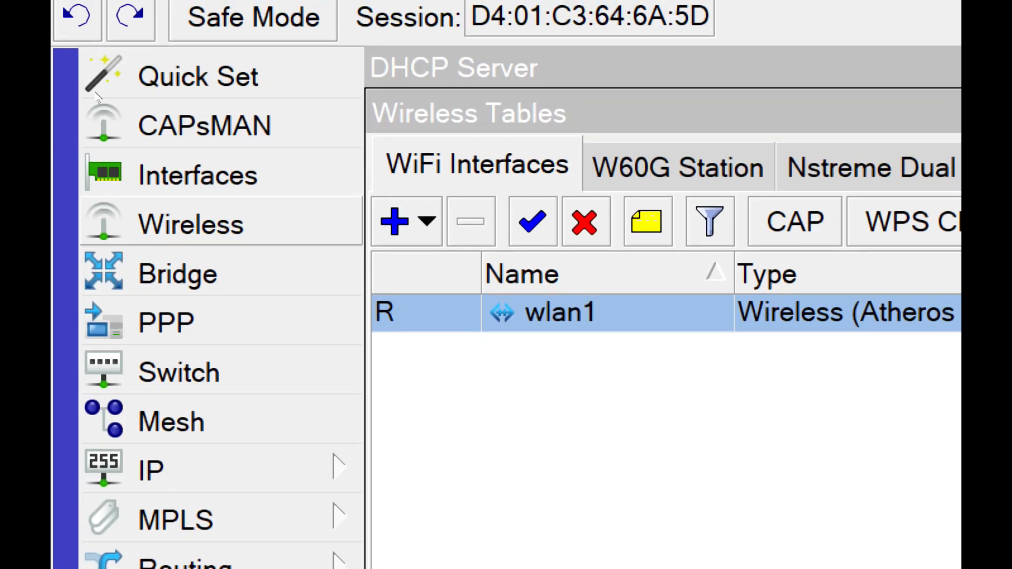
# - Add a firewall NAT rule on the srcnat chain with the masquerade action
pyautogui.click(221, 453)
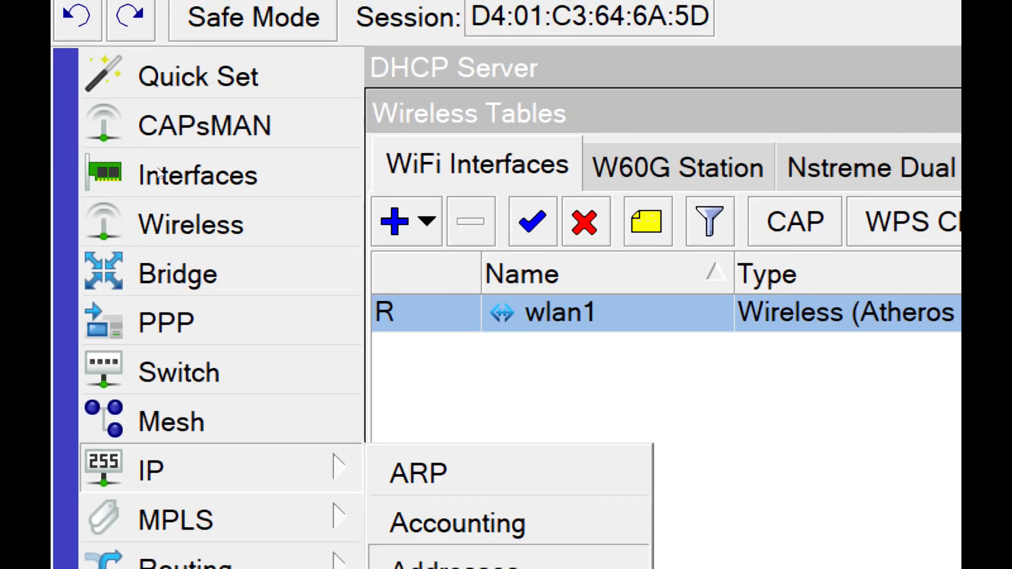
pyautogui.click(453, 563)
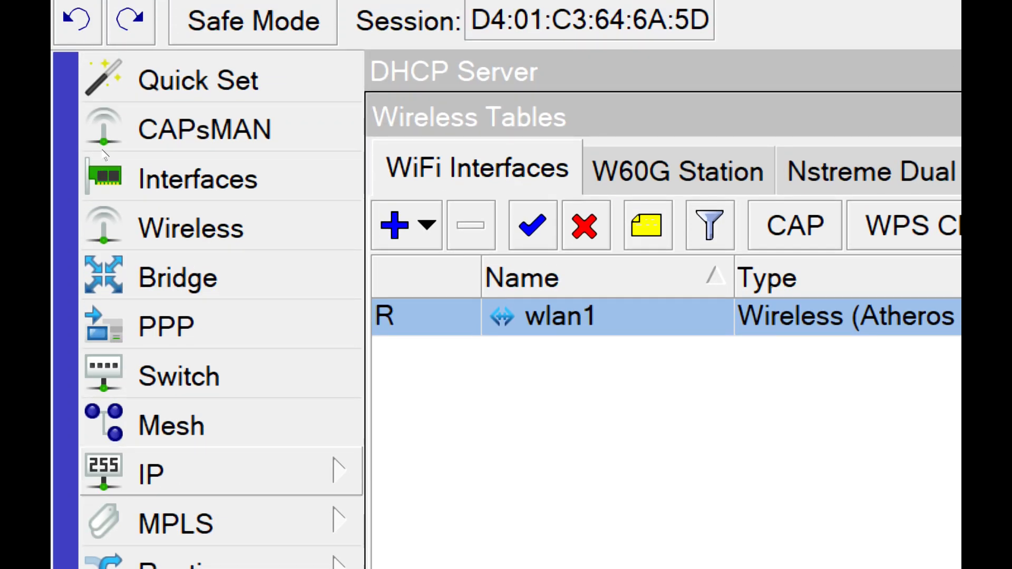
pyautogui.click(110, 78)
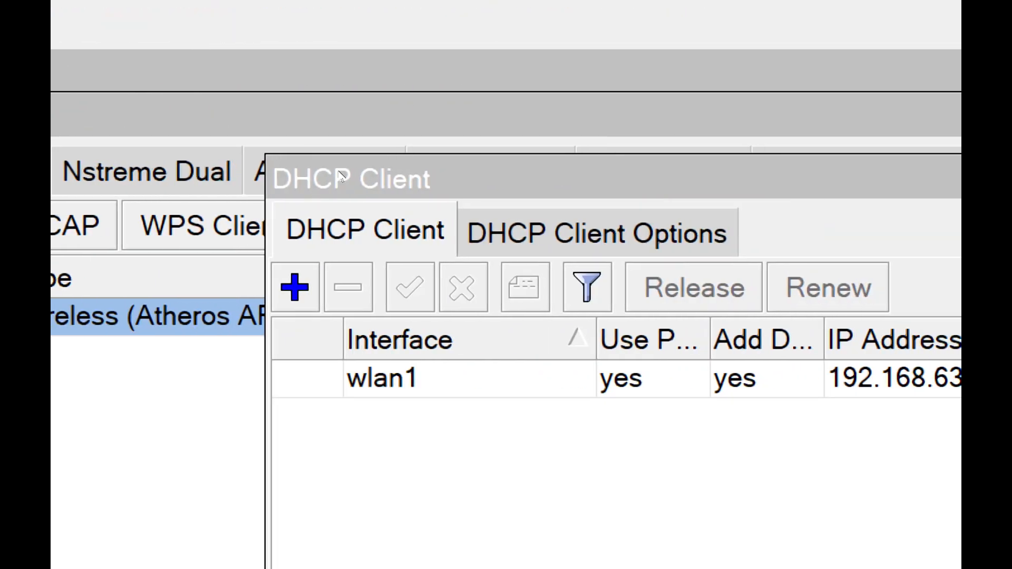
pyautogui.click(269, 210)
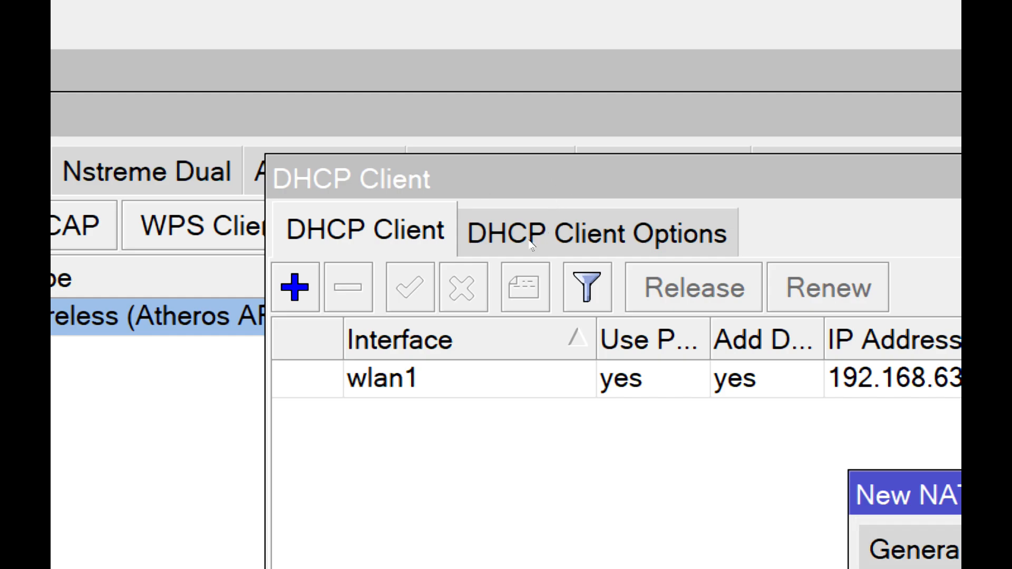
pyautogui.click(609, 167)
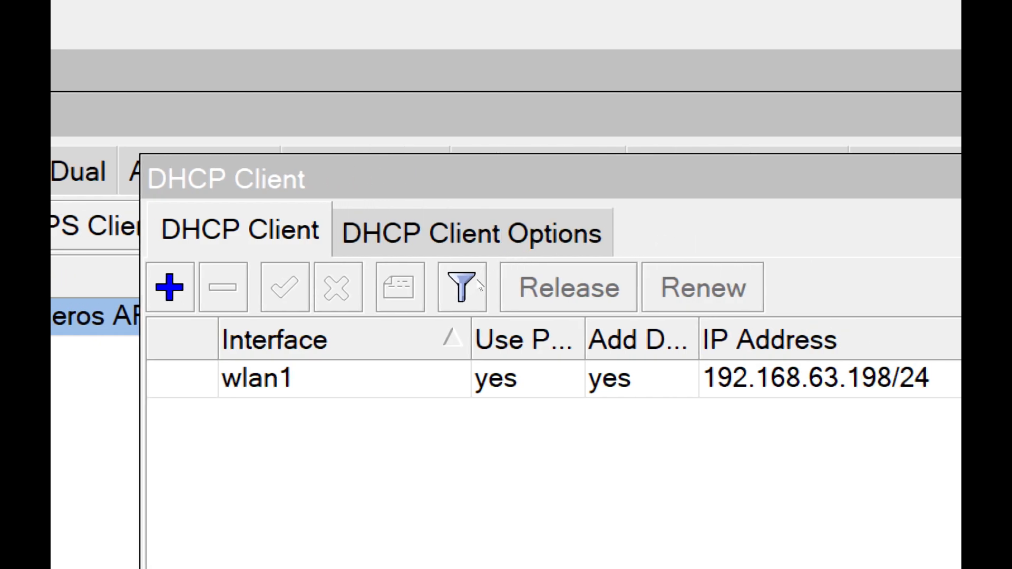
# - Switch to the web browser and run a search for "fdd" to test internet access with the NAT rule in place
pyautogui.press('super')
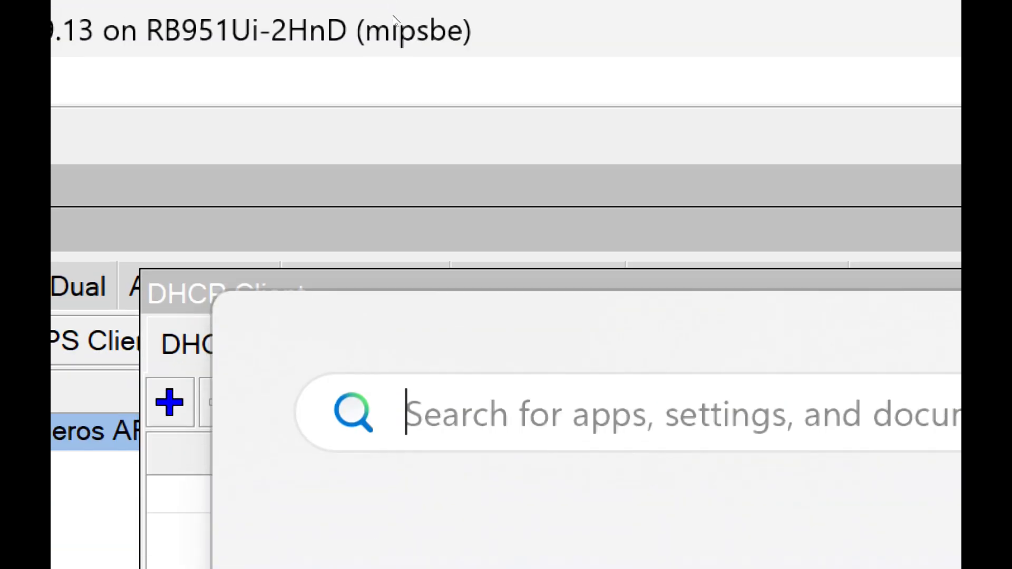
pyautogui.click(395, 20)
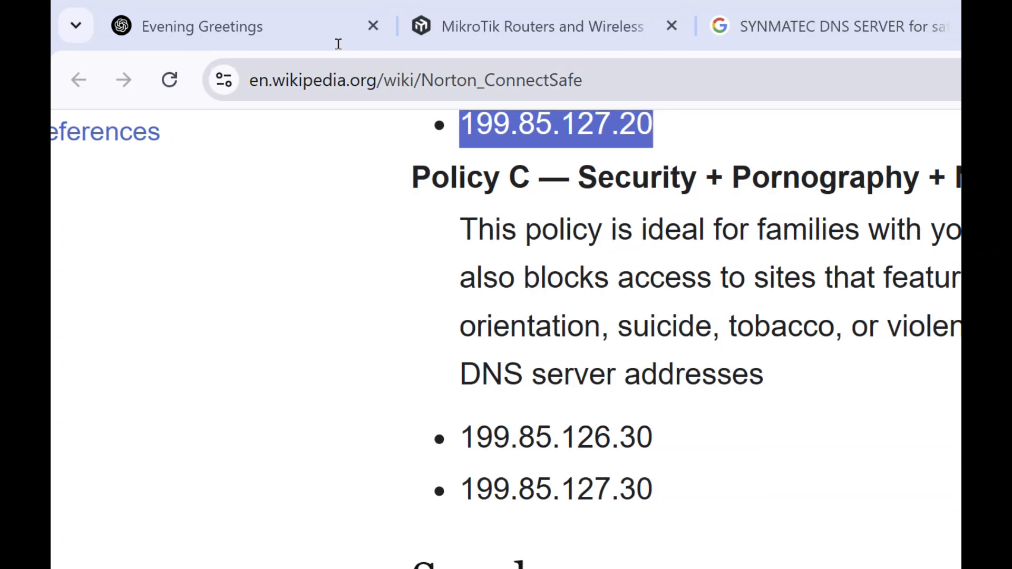
pyautogui.hotkey('ctrl', 'l')
pyautogui.write('f')
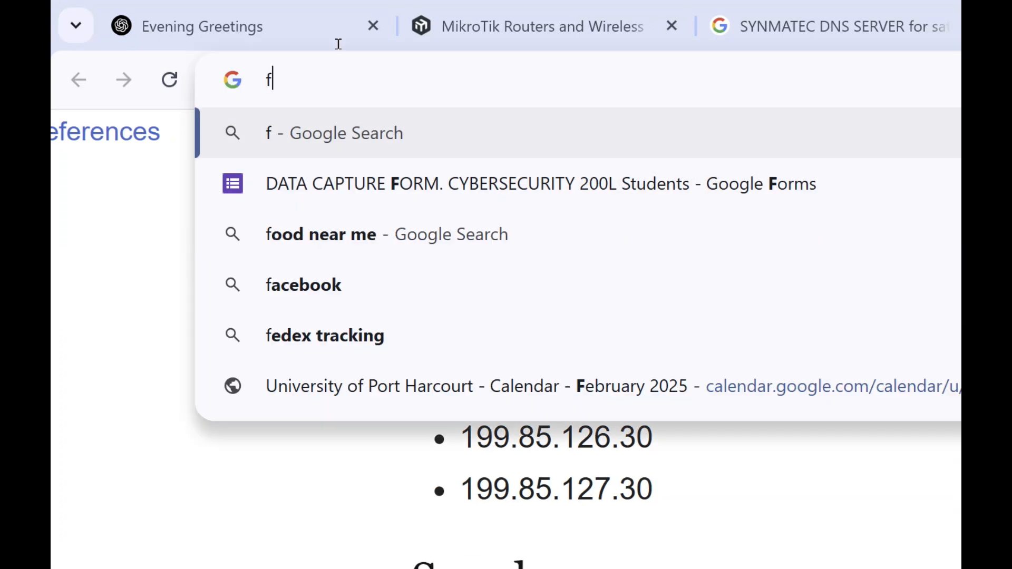
pyautogui.write('dd')
pyautogui.press('Return')
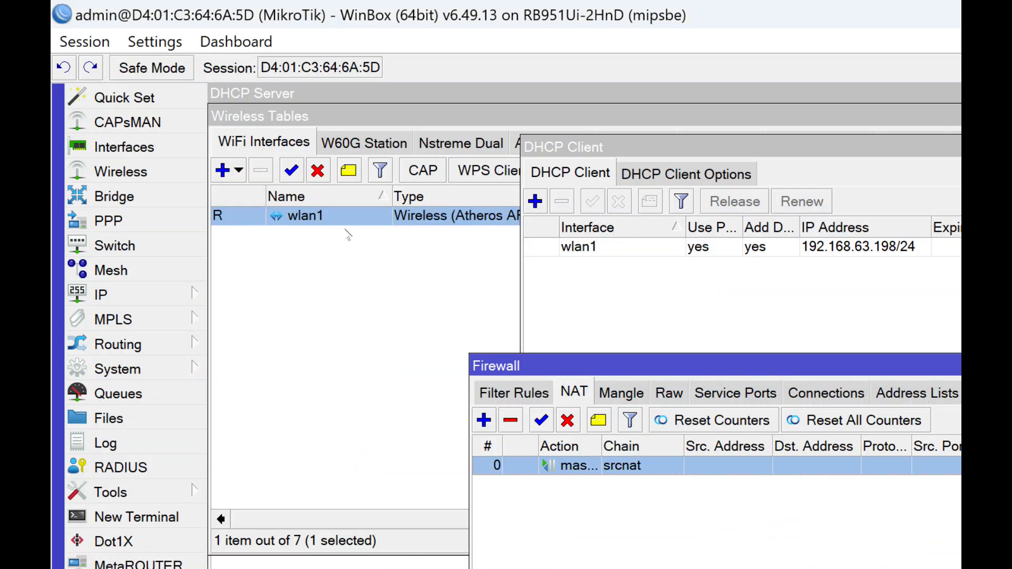
# - Return to WinBox and delete the srcnat masquerade rule from the firewall's NAT rules
pyautogui.press('Delete')
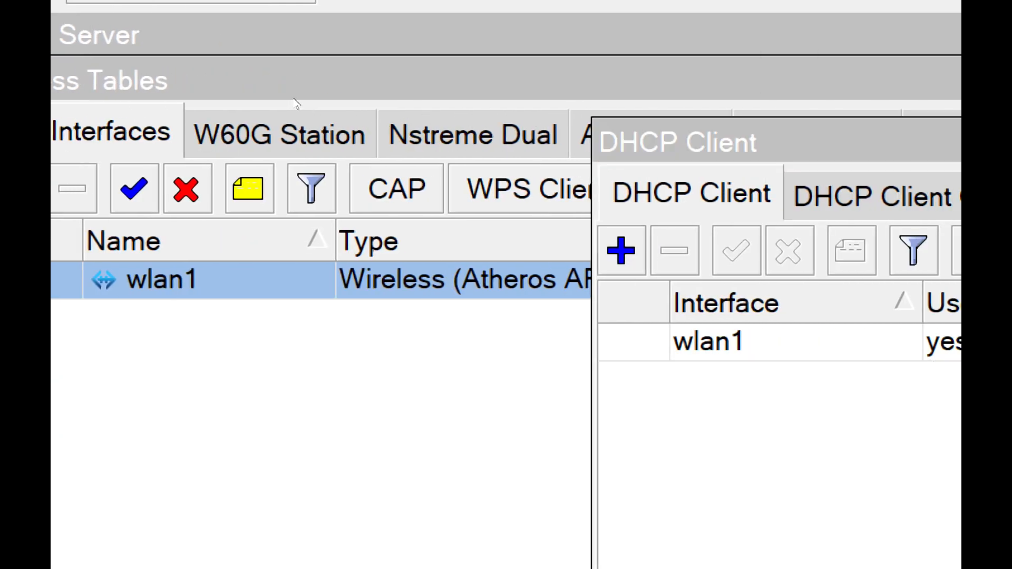
pyautogui.click(621, 250)
pyautogui.click(944, 342)
pyautogui.press('Up')
pyautogui.press('Up')
pyautogui.press('Up')
pyautogui.press('Return')
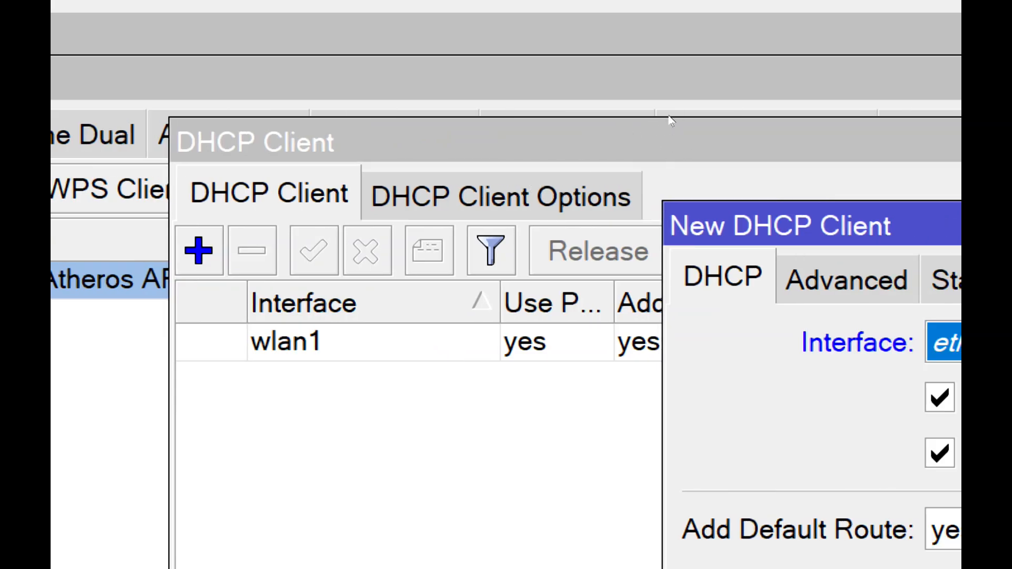
pyautogui.press('Return')
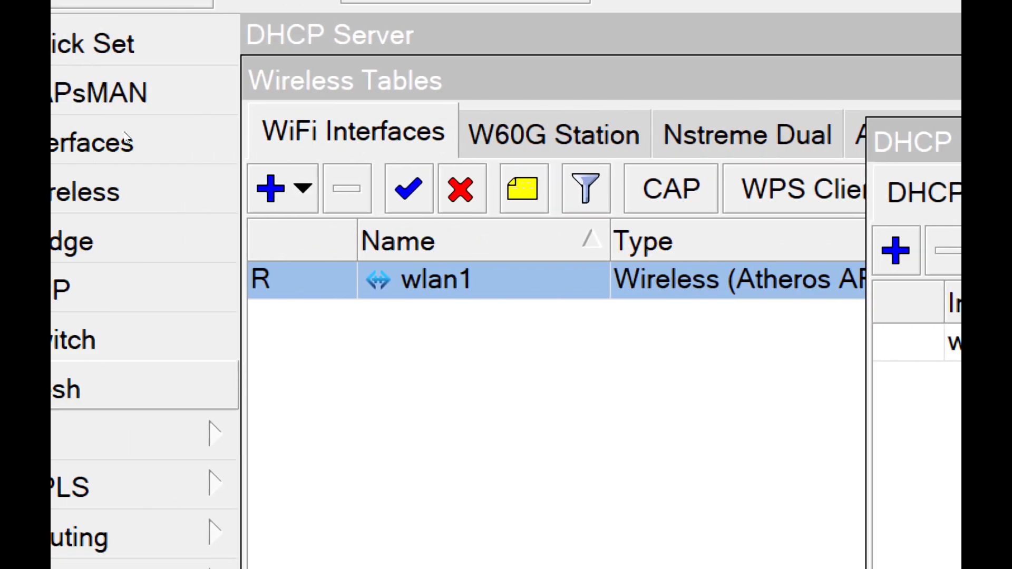
# - View the wlan1 interface's wireless settings and its Scanner, and close both without changing anything
pyautogui.doubleClick(326, 280)
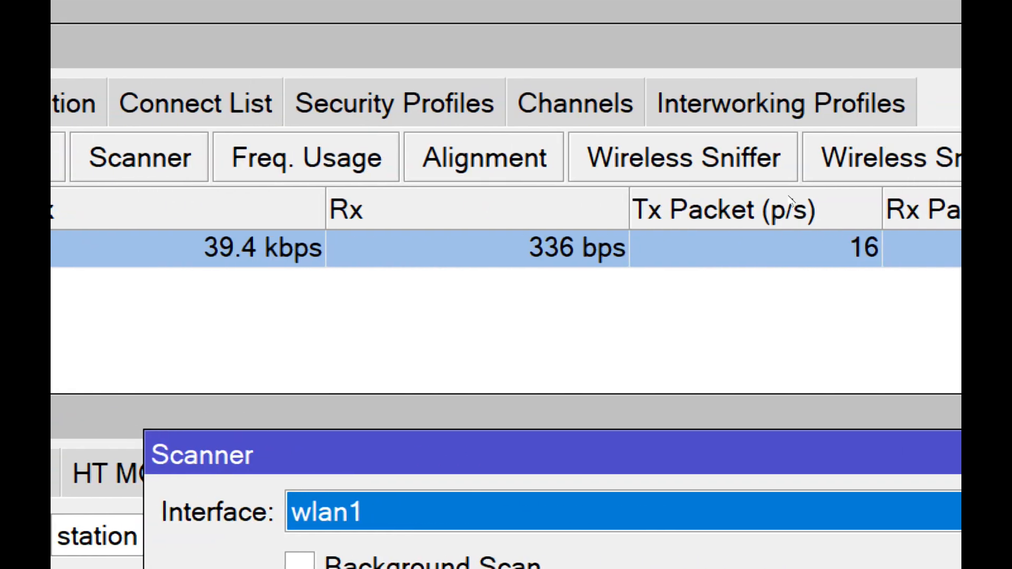
pyautogui.click(709, 160)
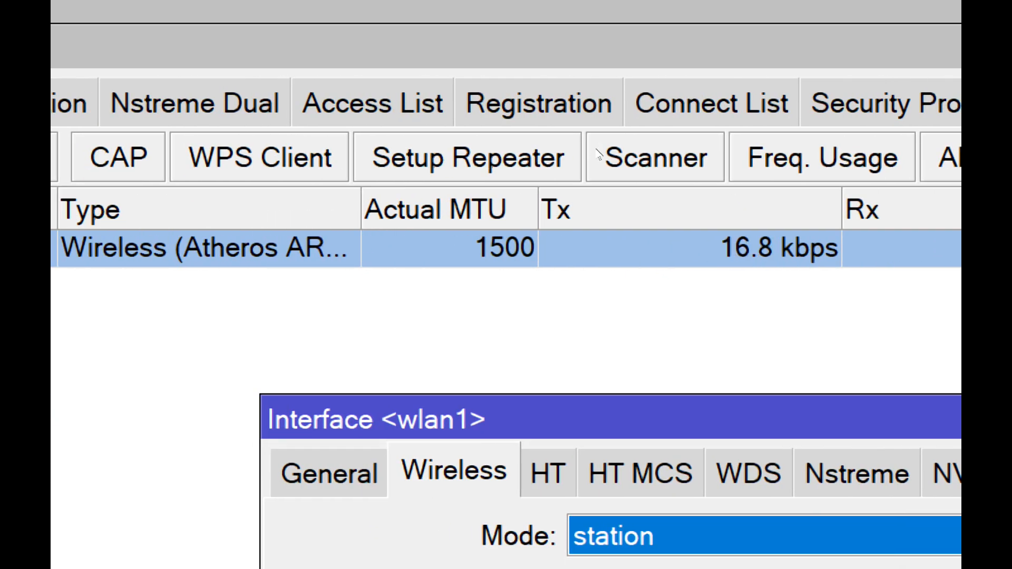
pyautogui.press('Escape')
# - Bring up the firewall's NAT rule list
pyautogui.click(105, 143)
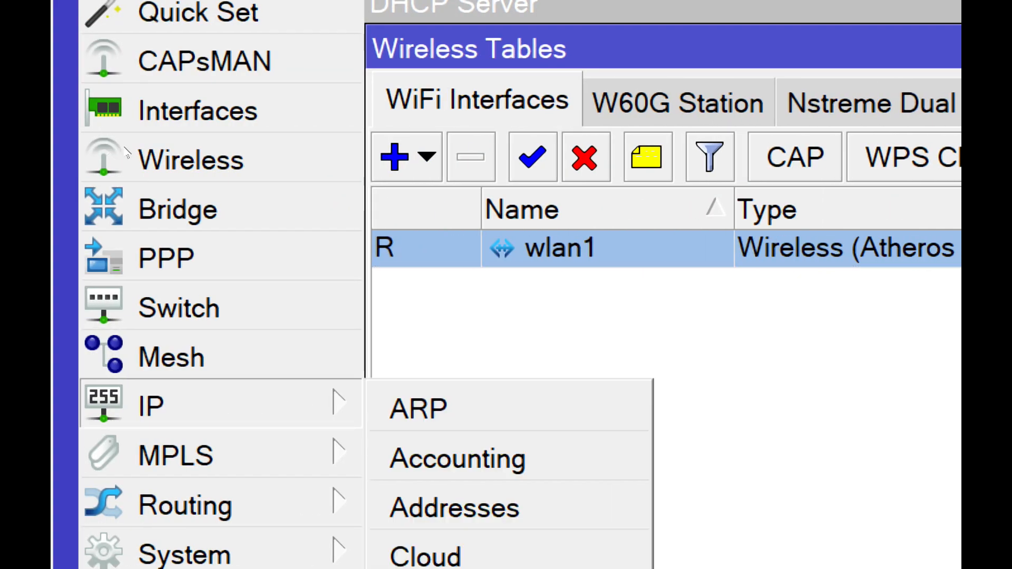
pyautogui.click(152, 192)
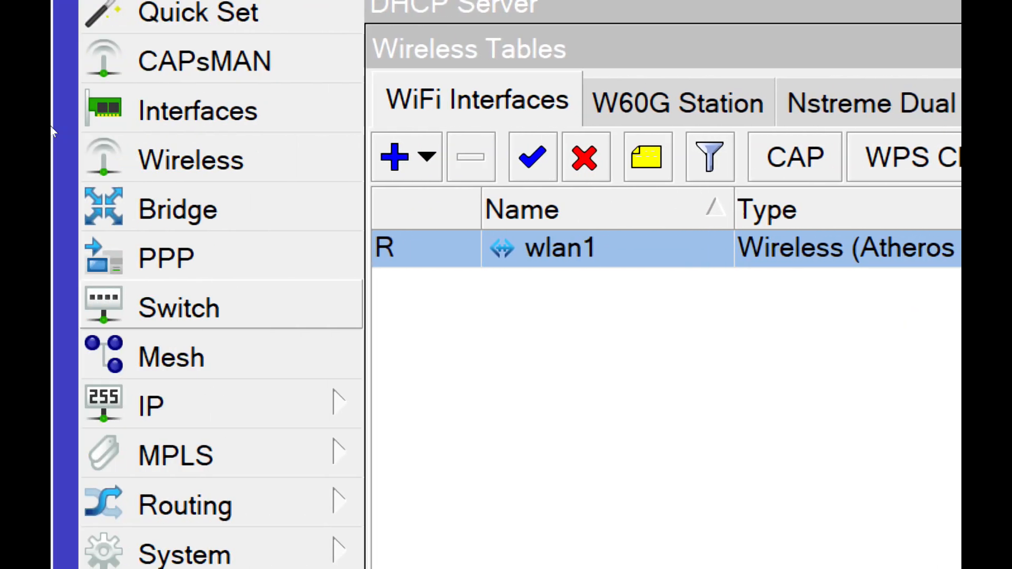
pyautogui.click(92, 147)
pyautogui.click(144, 172)
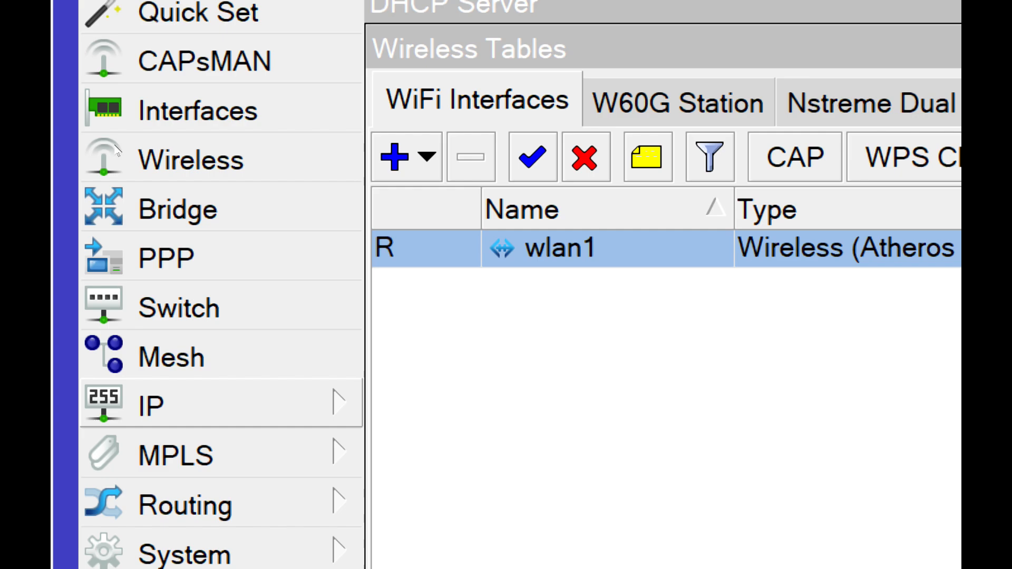
pyautogui.click(152, 405)
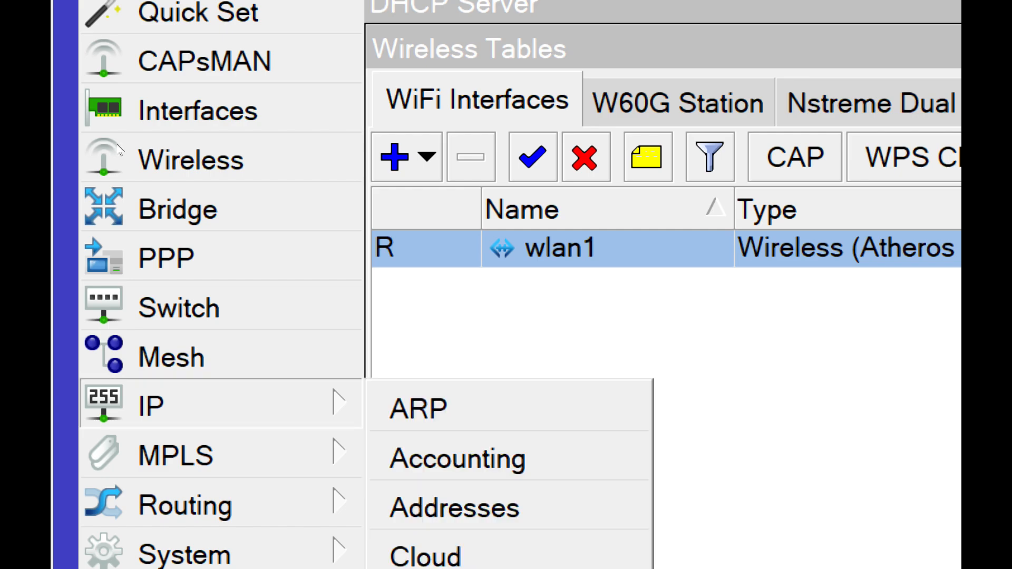
pyautogui.click(164, 253)
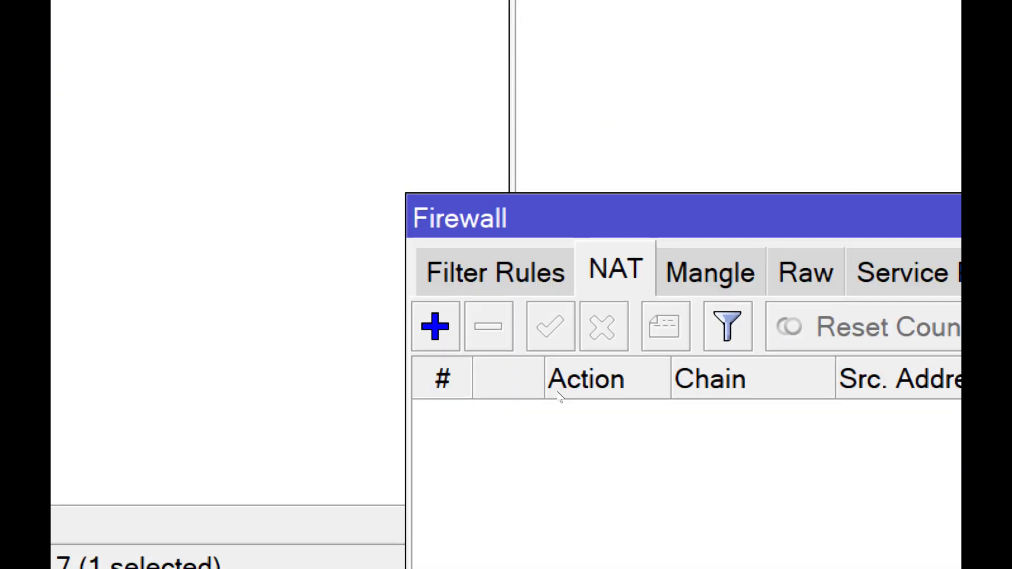
# - Switch to Notepad and start a new note with the heading "NAT"
pyautogui.press('super')
pyautogui.press('super')
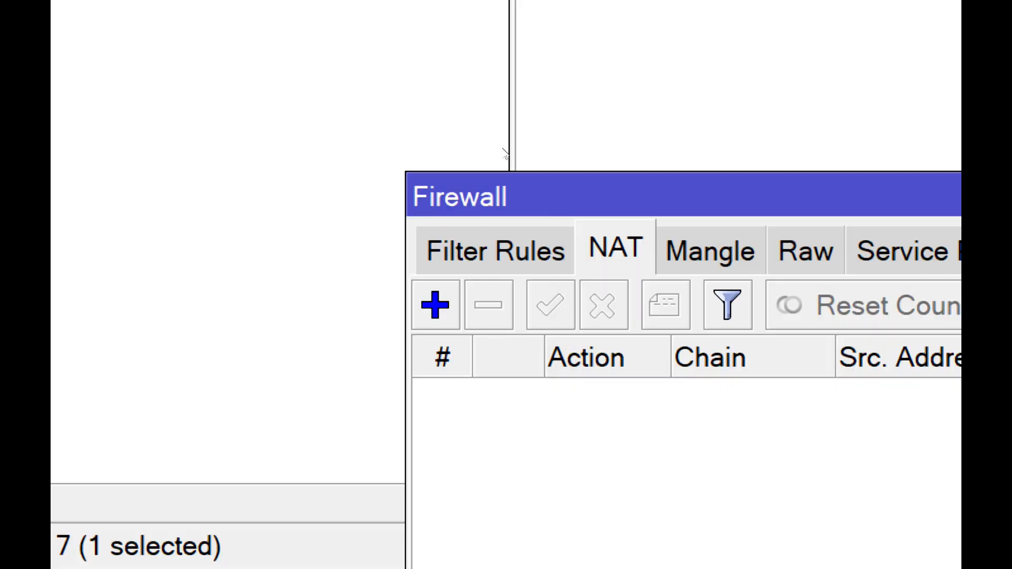
pyautogui.press('super+minus')
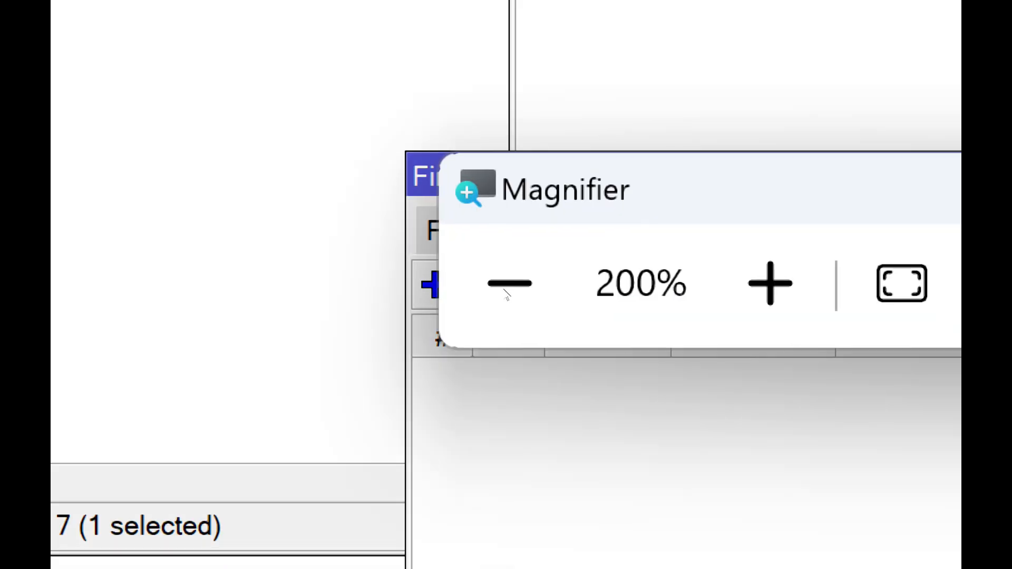
pyautogui.press('super')
pyautogui.press('super+minus')
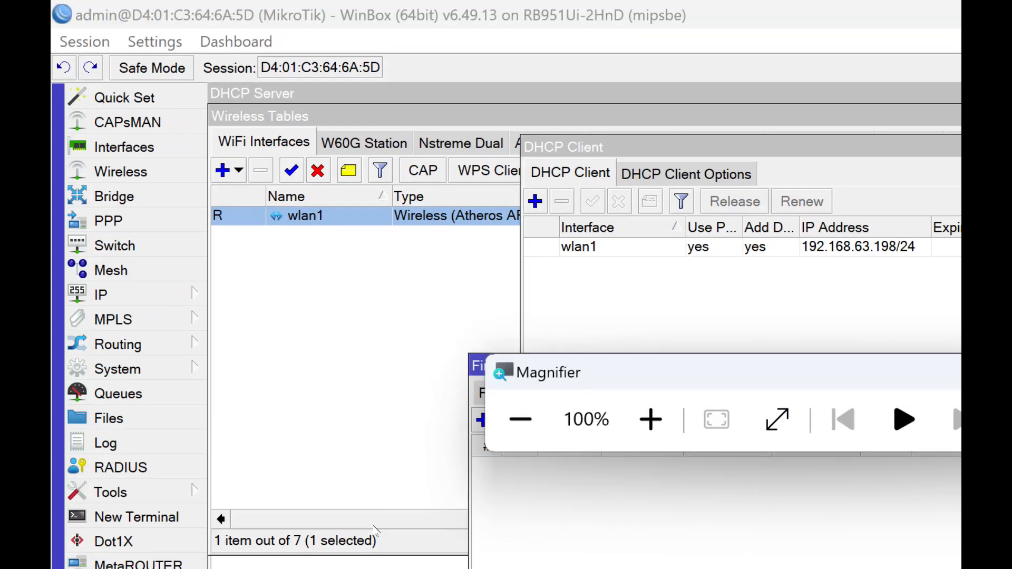
pyautogui.click(527, 553)
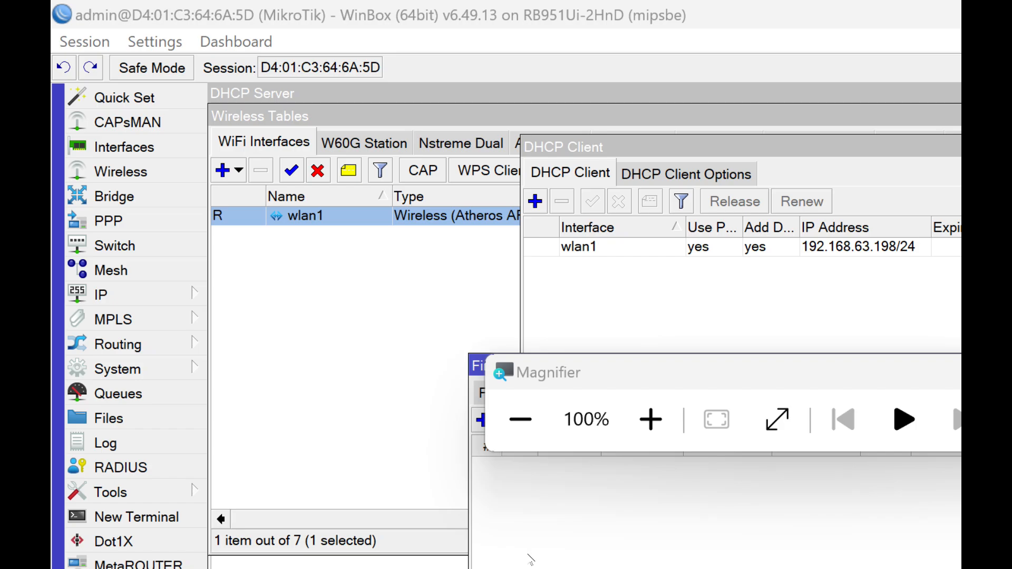
pyautogui.hotkey('alt', 'Tab')
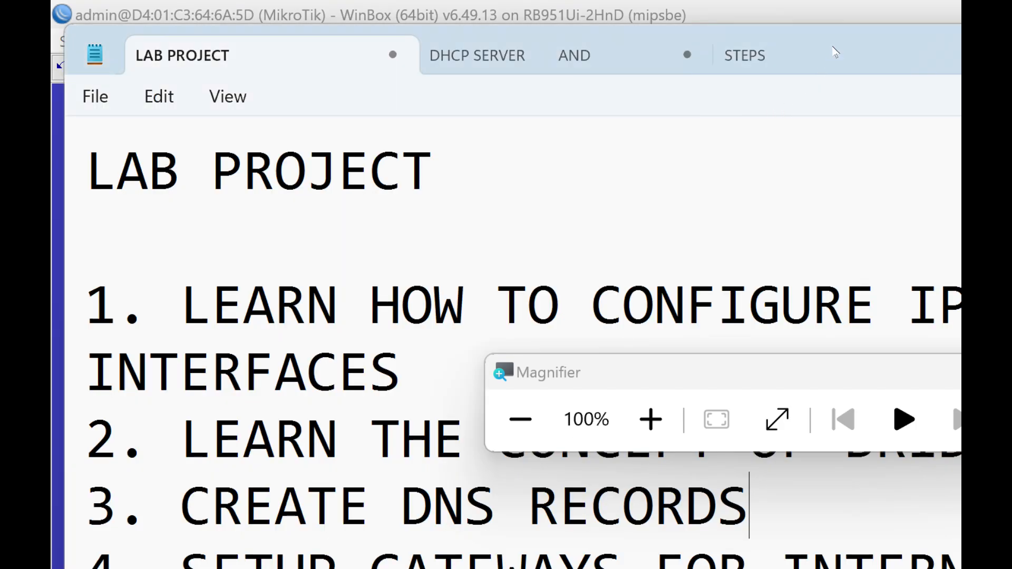
pyautogui.hotkey('ctrl', 'n')
pyautogui.write('NAT')
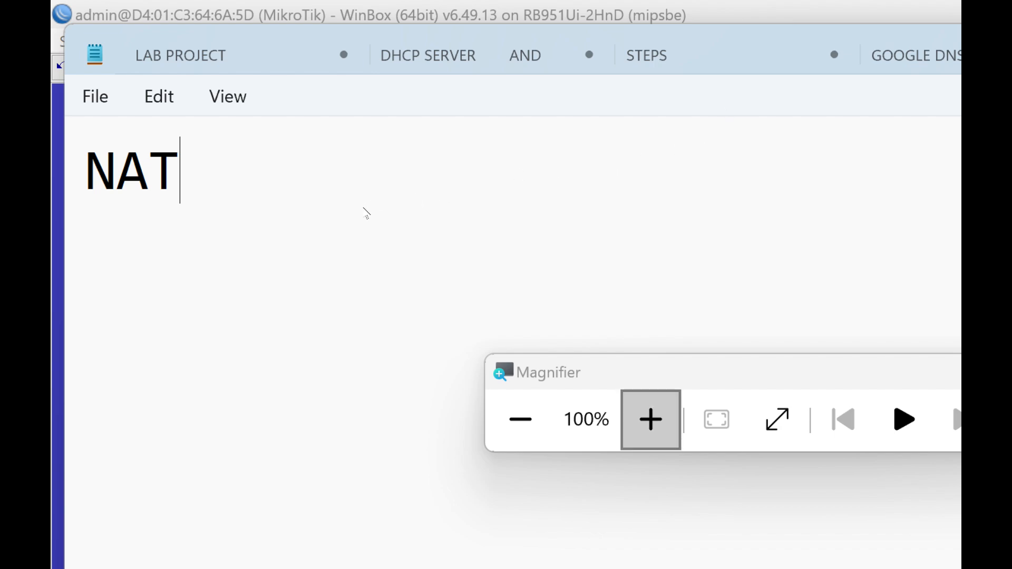
# - Write "NETWORK ADDRESS TRANSLATION" on the line below the NAT heading
pyautogui.press('super+plus')
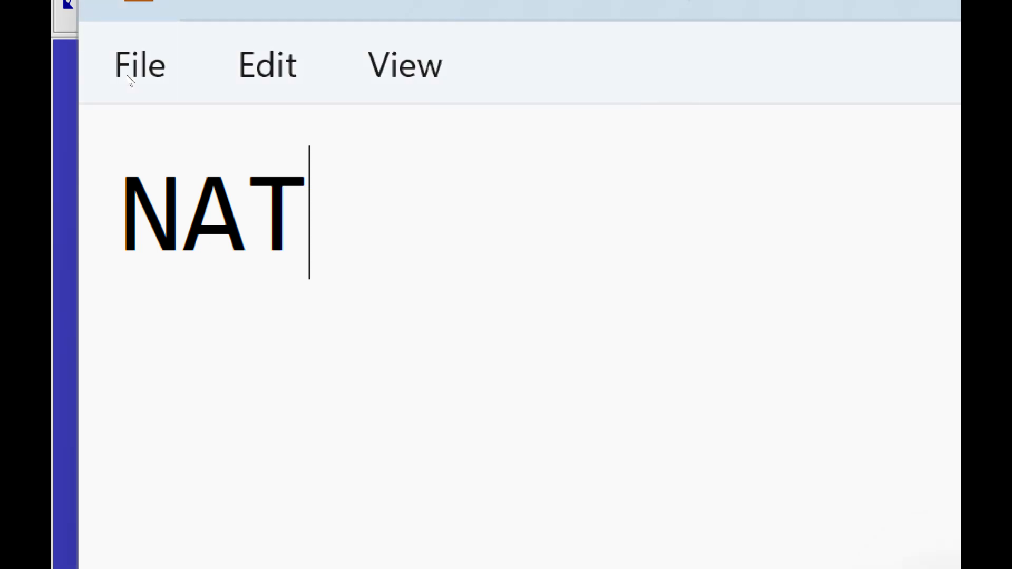
pyautogui.press('Return')
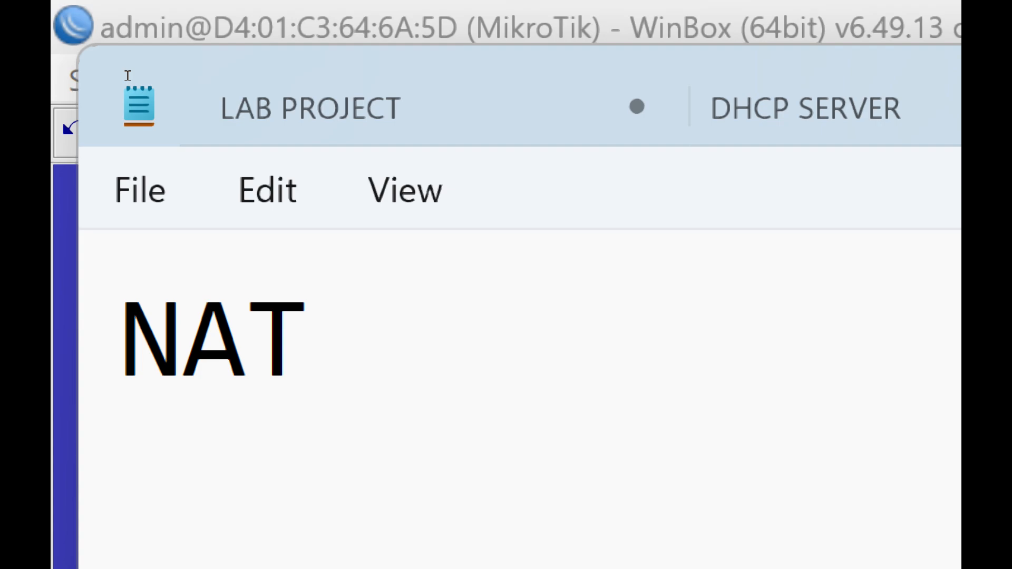
pyautogui.write('NA')
pyautogui.press('BackSpace')
pyautogui.write('E')
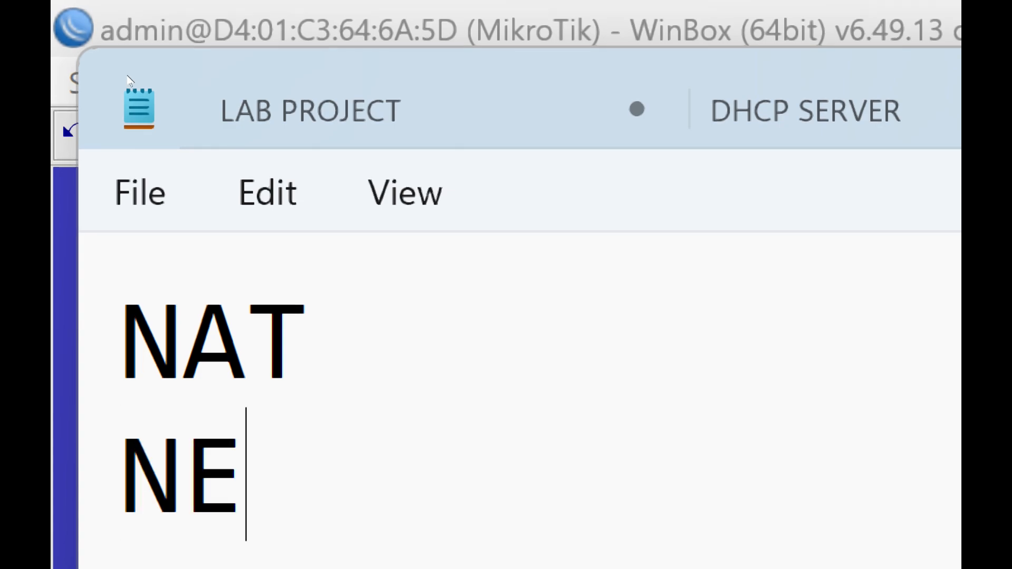
pyautogui.write('TWORK ADD')
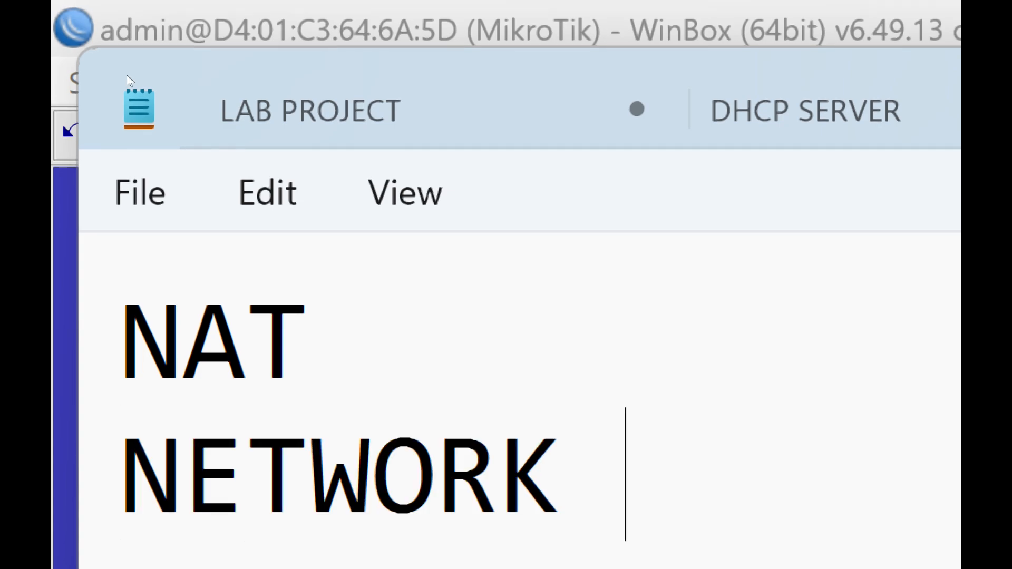
pyautogui.write('RESS TRA')
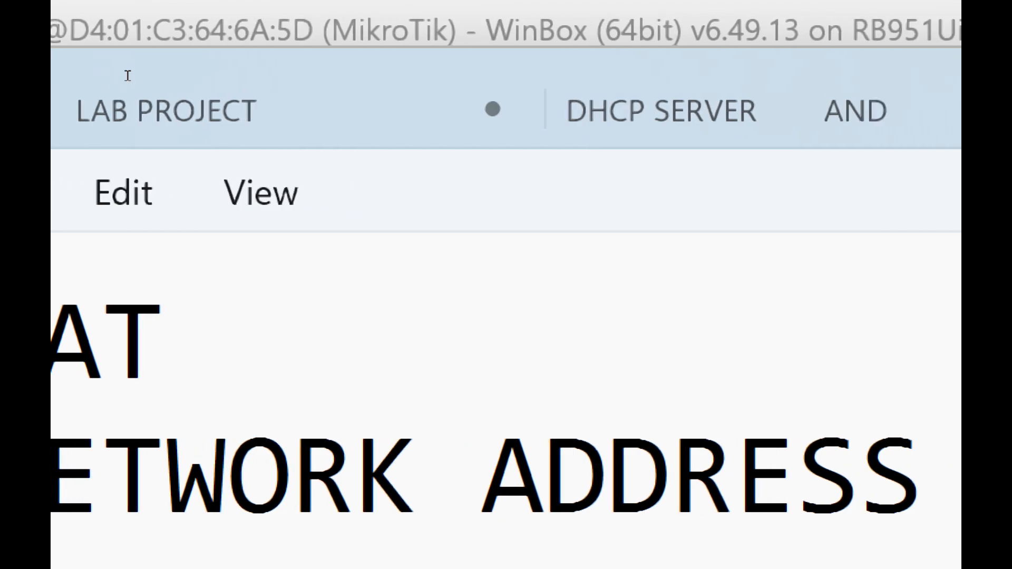
pyautogui.write('NSLATION')
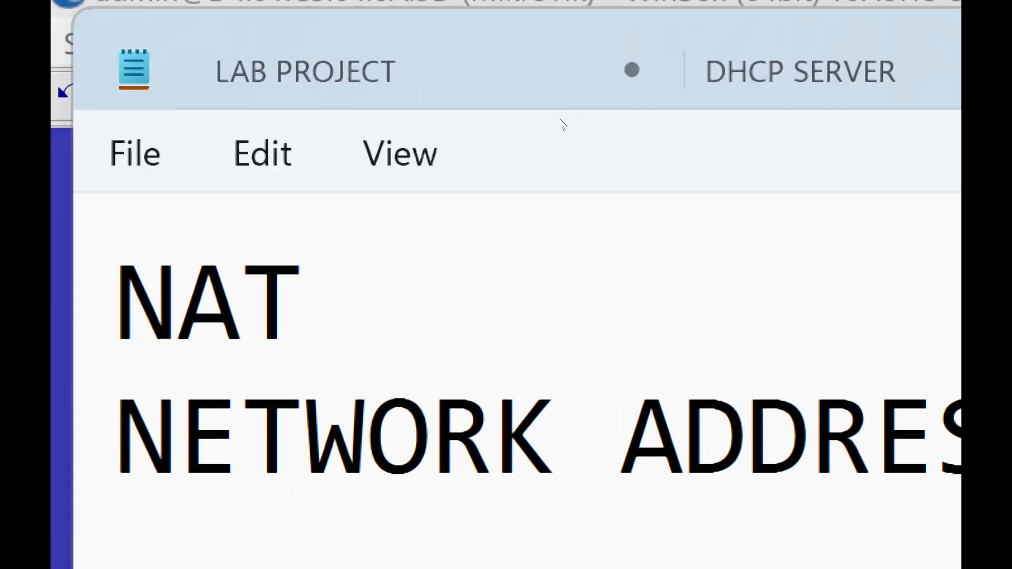
# - Add a line below the definition with a person's first name, a colon and the address 192.168.20.254
pyautogui.write('AAC')
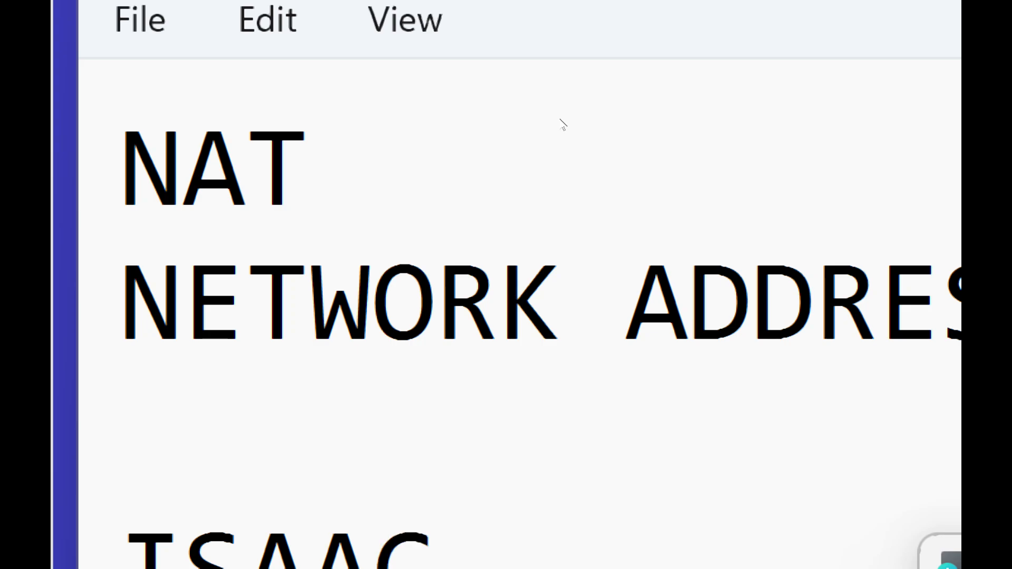
pyautogui.write(': 192.1')
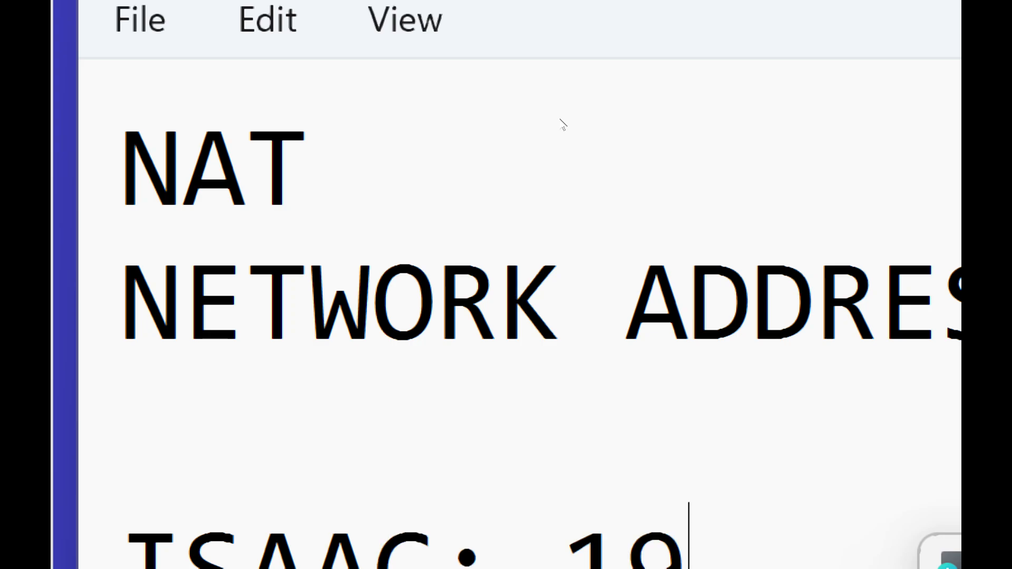
pyautogui.write('68.20')
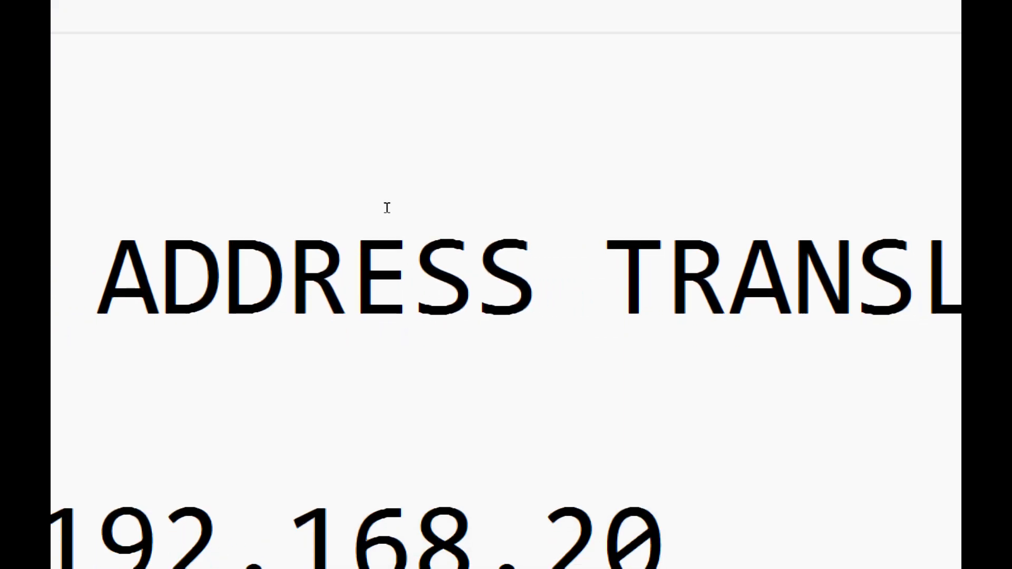
pyautogui.write('.254')
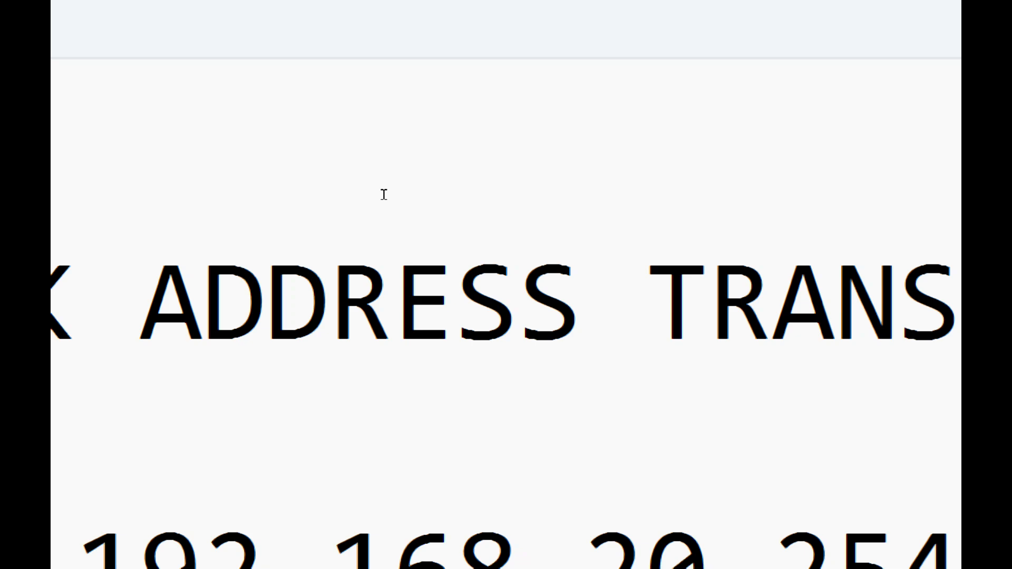
pyautogui.write('===')
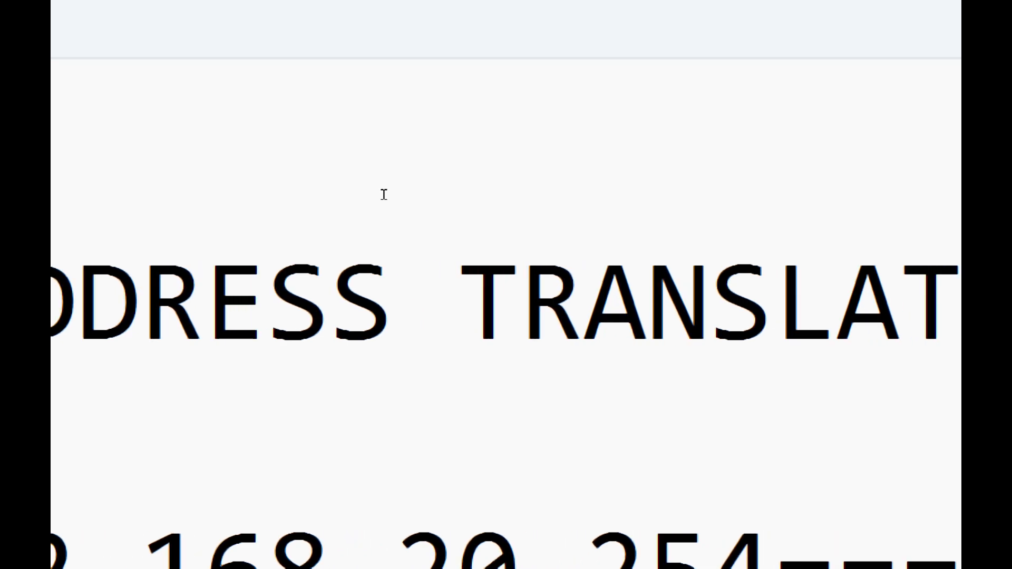
pyautogui.write('WWW.E')
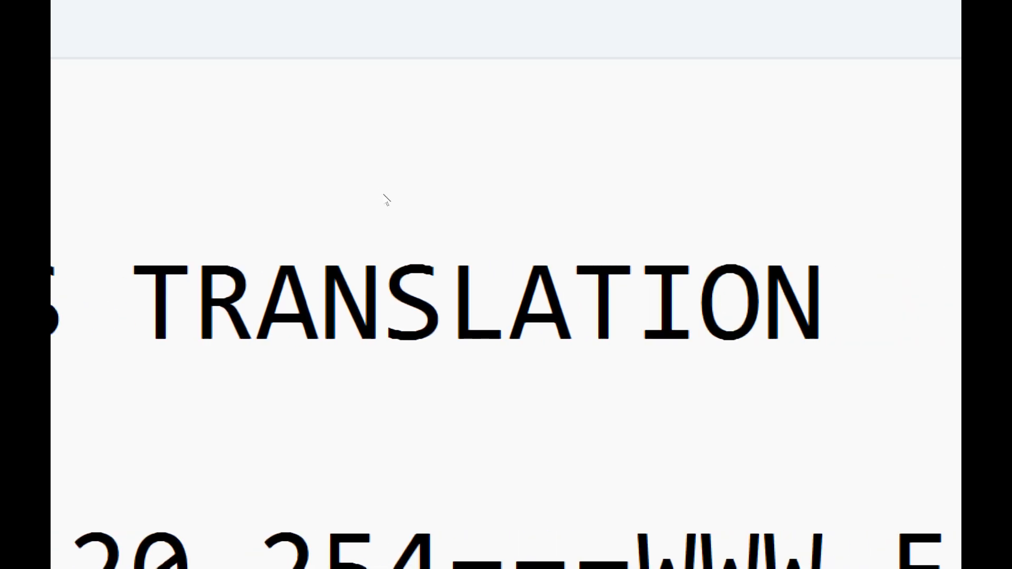
pyautogui.write('ACEBOOKI')
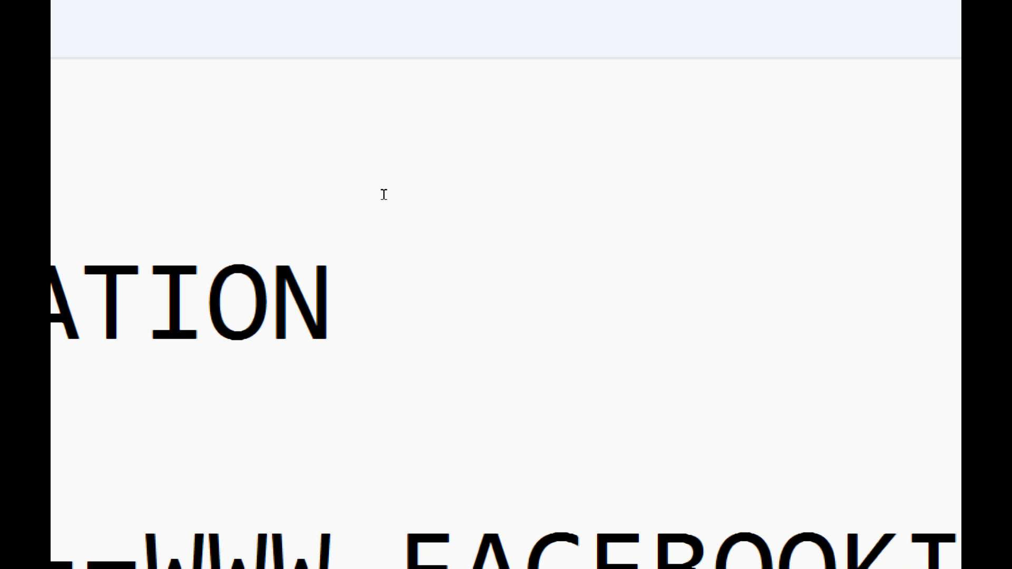
pyautogui.press('BackSpace')
pyautogui.write('.CO.M')
pyautogui.press('BackSpace')
pyautogui.press('BackSpace')
pyautogui.write('M/')
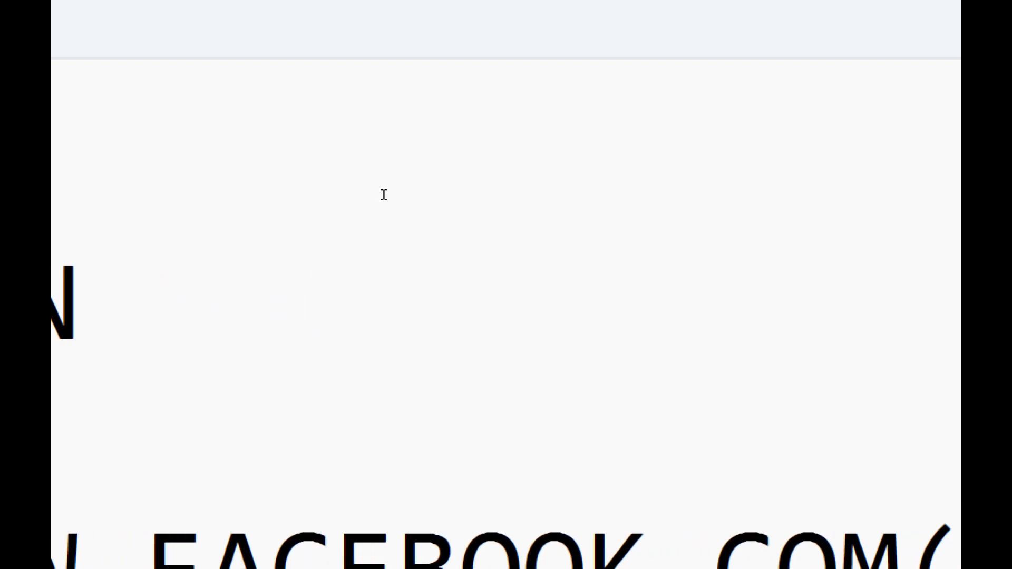
pyautogui.write('192.168')
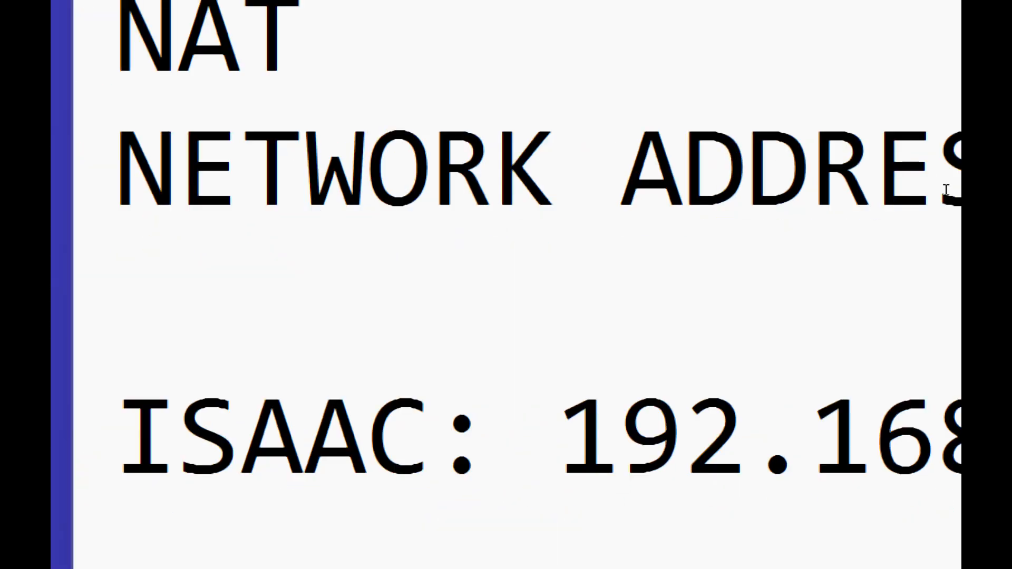
# - Write the address 192.168.20.254 on a separate line below the line that mentions Facebook
pyautogui.write('19')
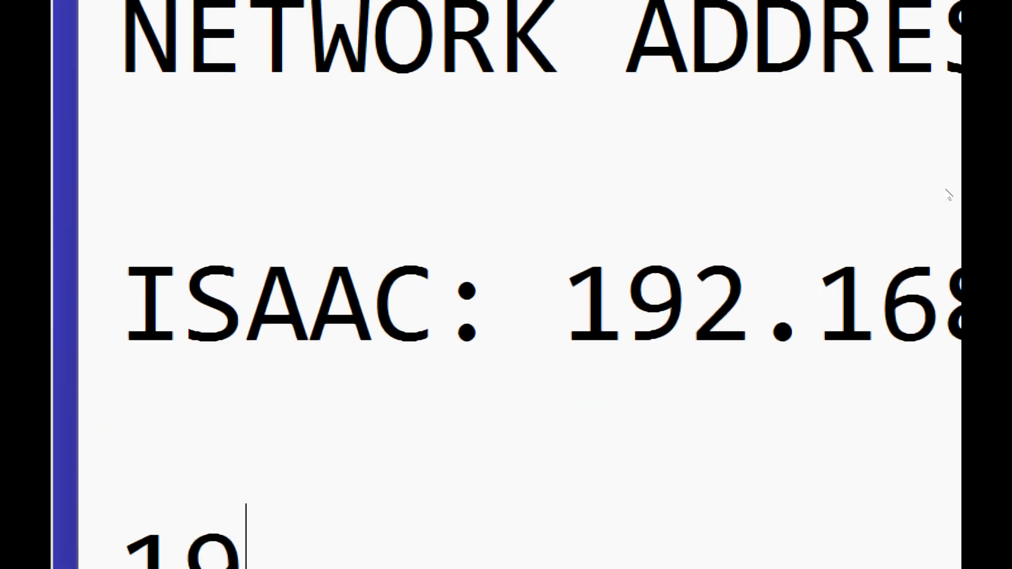
pyautogui.write('2.168.20.154')
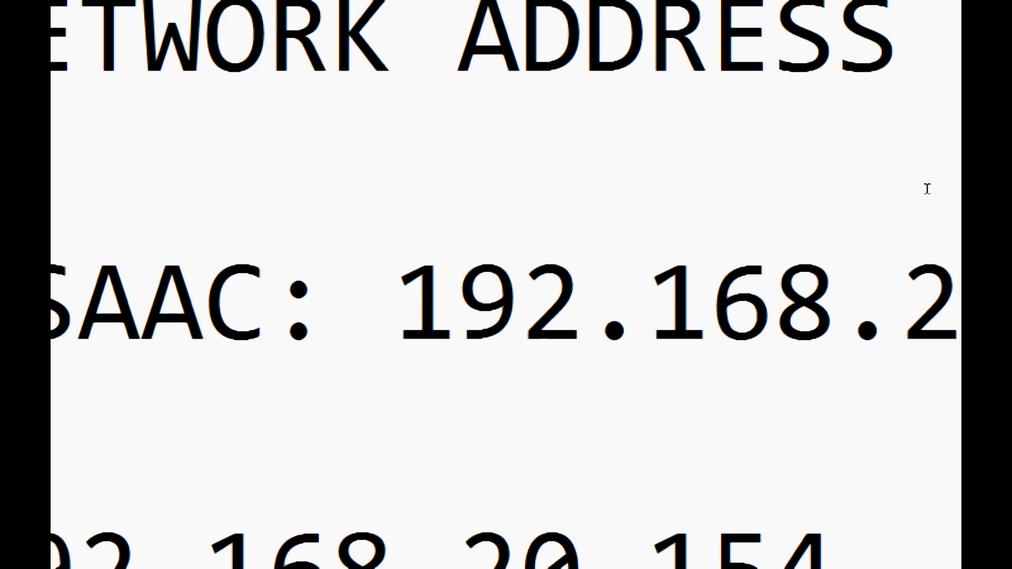
pyautogui.press('BackSpace')
pyautogui.press('BackSpace')
pyautogui.press('BackSpace')
pyautogui.write('254-')
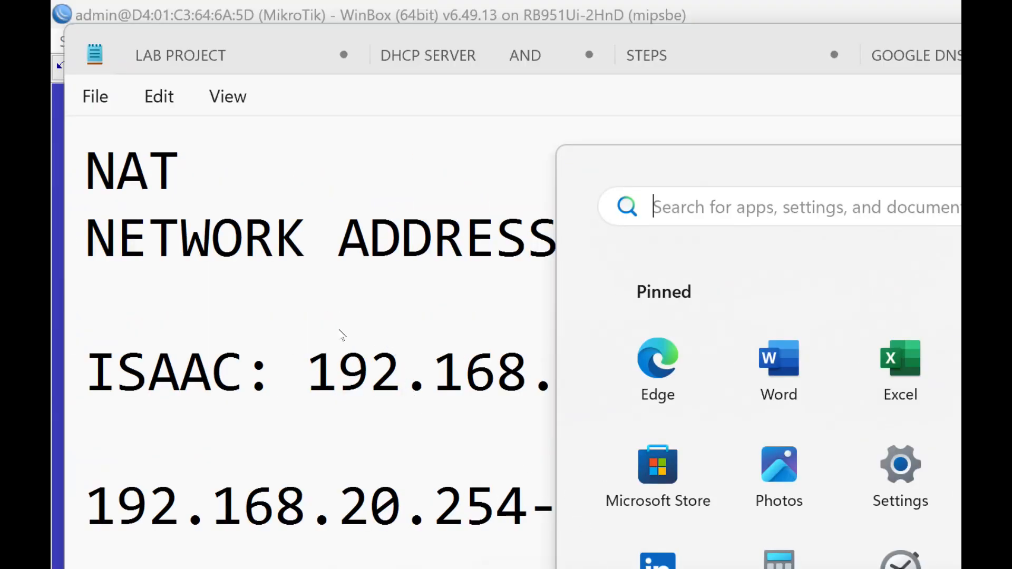
# - Continue the last 192.168.20.254 line with dashes and the address 154.74.3.3
pyautogui.press('super+plus')
pyautogui.click(266, 264)
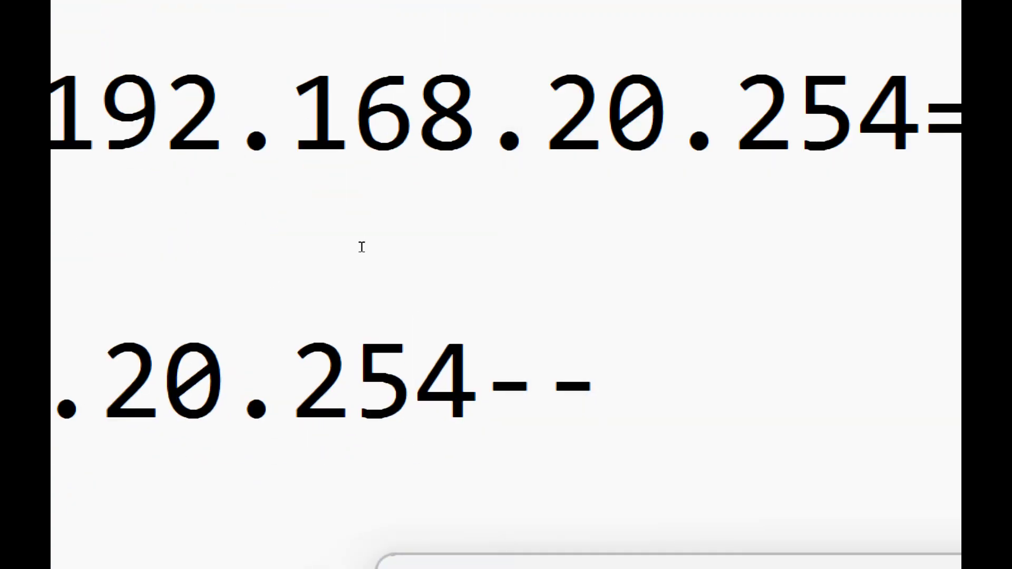
pyautogui.write('154.74.3.3')
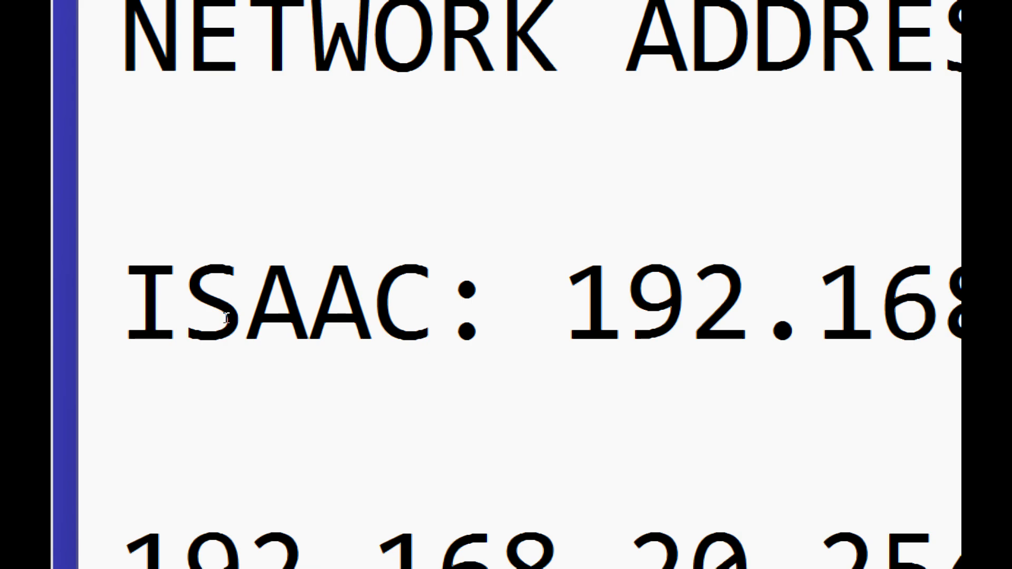
# - Switch to WinBox and bring up the DHCP server's leases to check the address given to the PC
pyautogui.press('super')
pyautogui.press('super+minus')
pyautogui.press('super+minus')
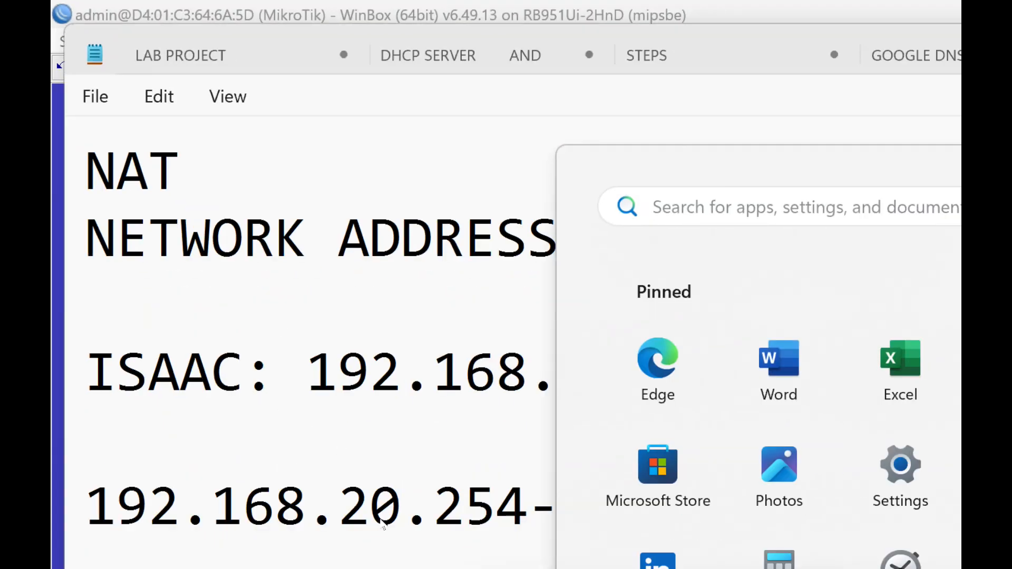
pyautogui.click(375, 556)
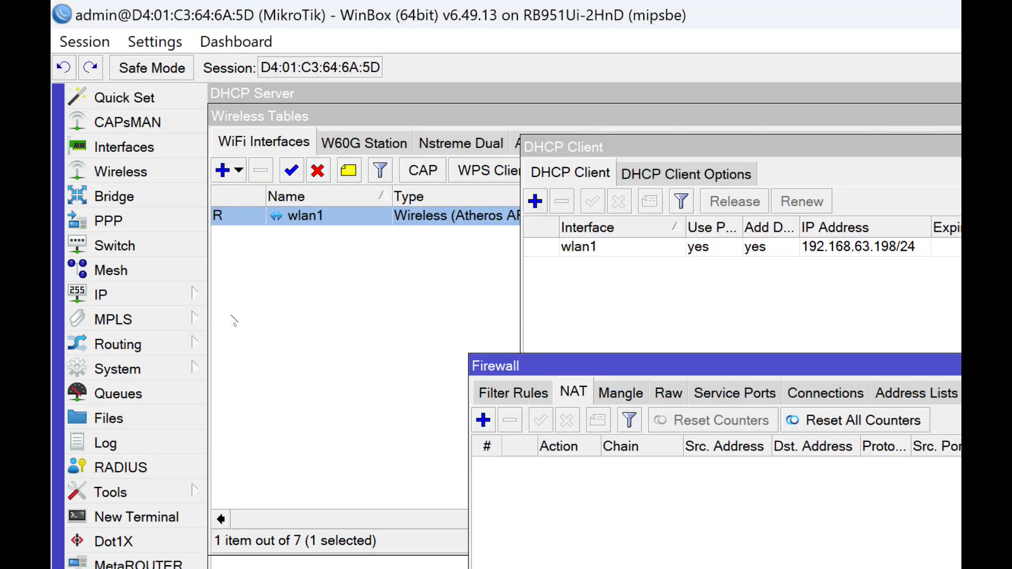
pyautogui.click(165, 292)
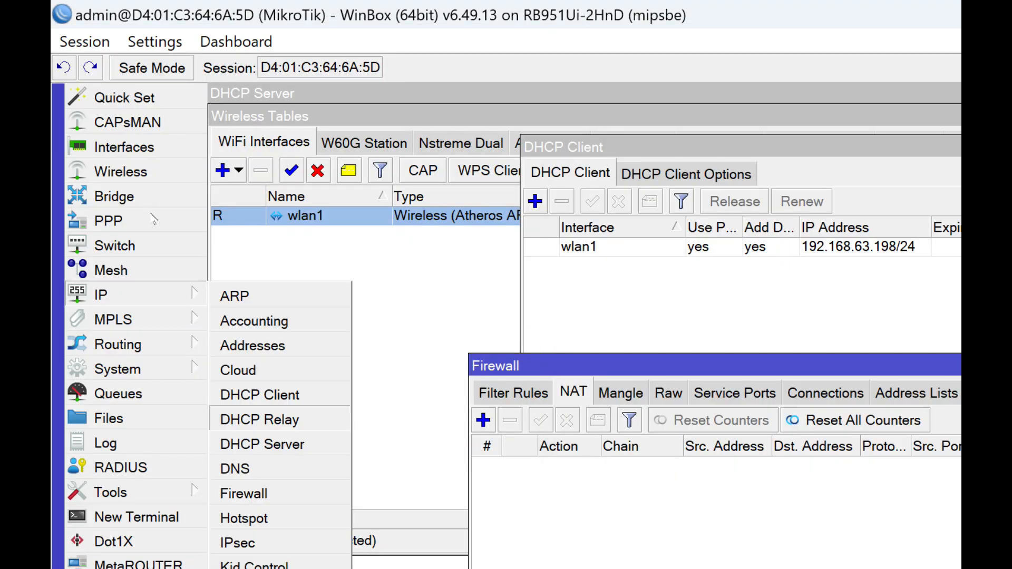
pyautogui.click(262, 444)
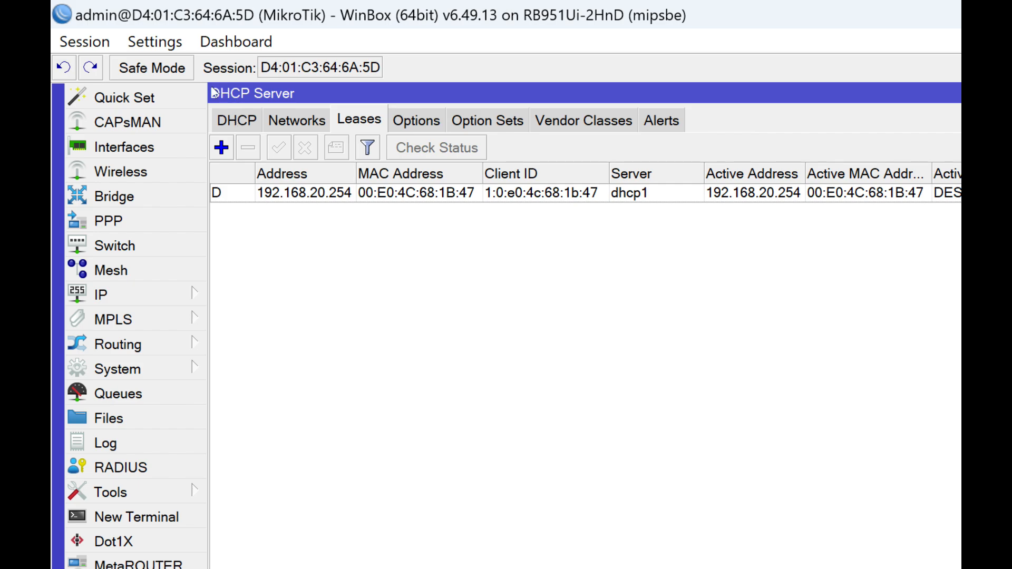
pyautogui.click(361, 176)
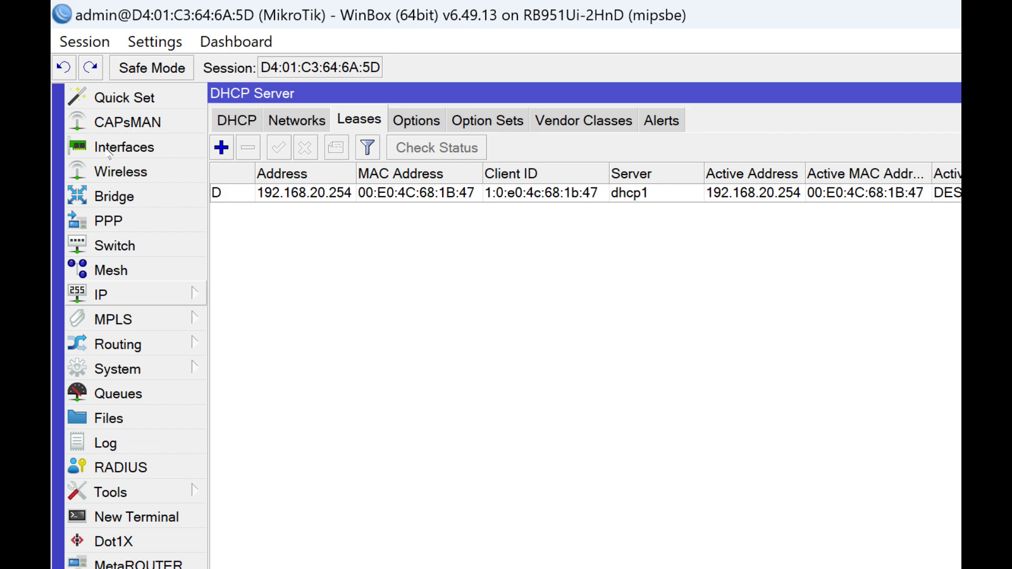
# - Return to the firewall's NAT rules and start a new NAT rule
pyautogui.click(108, 294)
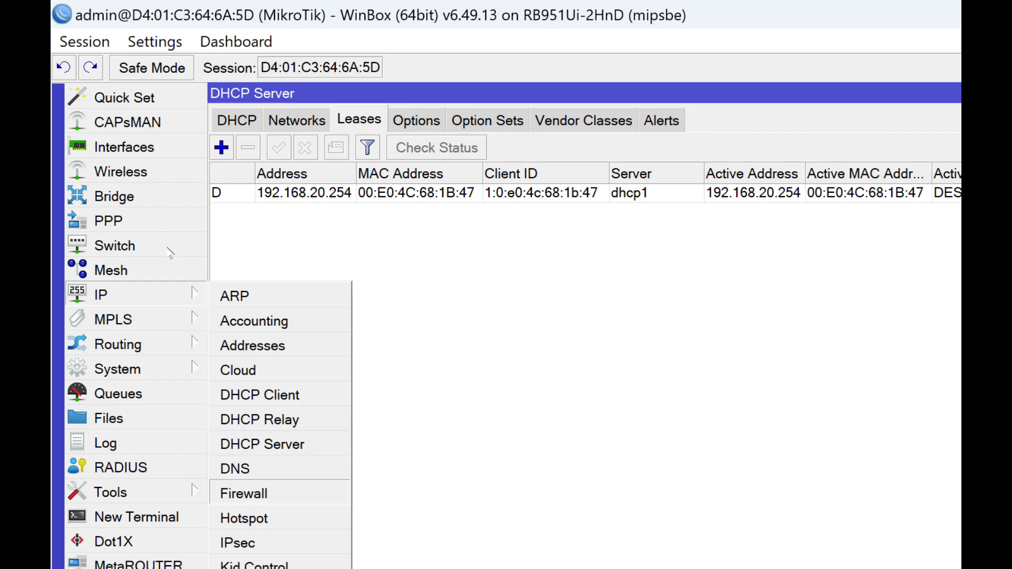
pyautogui.click(244, 493)
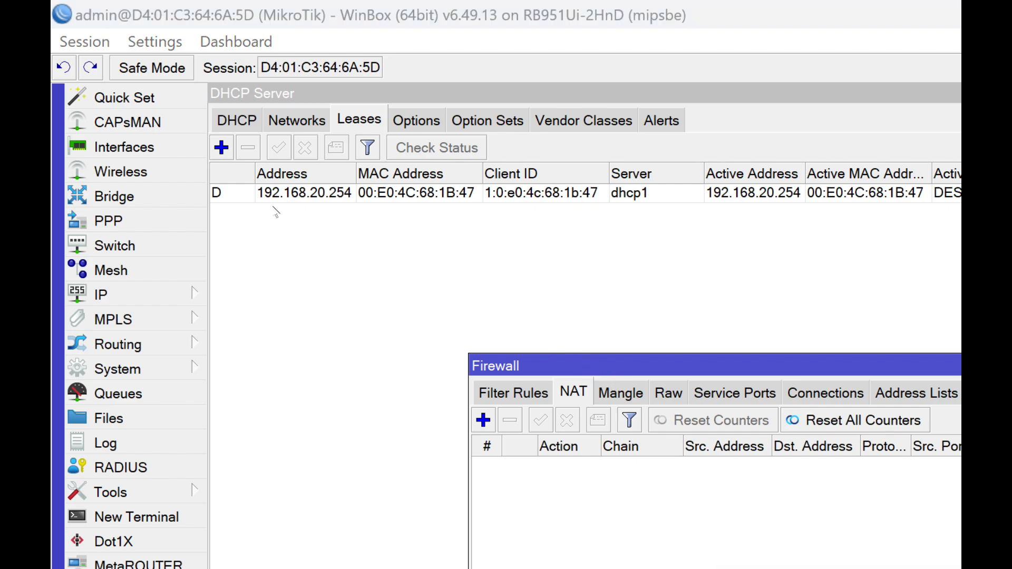
pyautogui.click(483, 420)
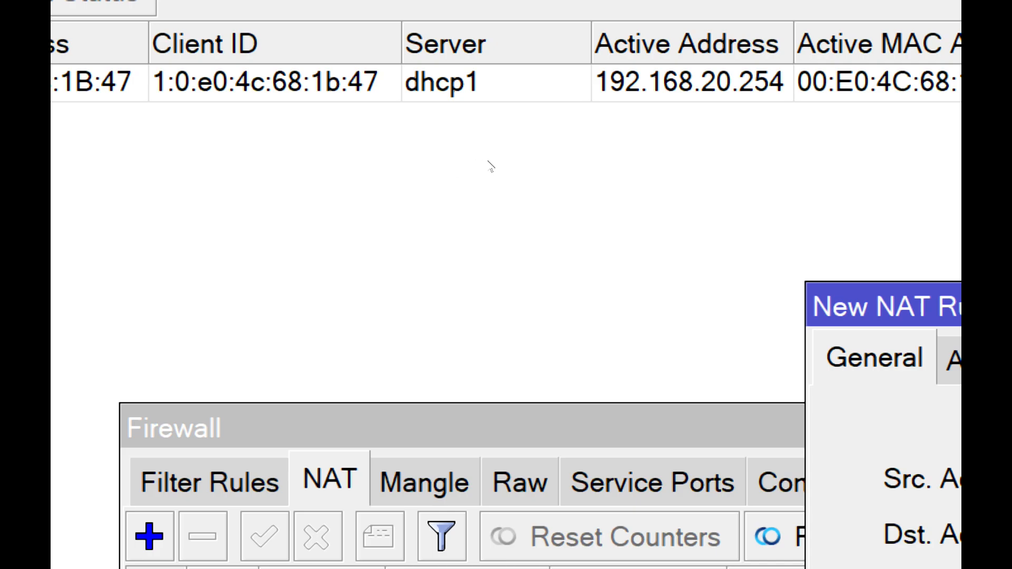
# - Examine the General and Action settings of the new NAT rule
pyautogui.click(537, 164)
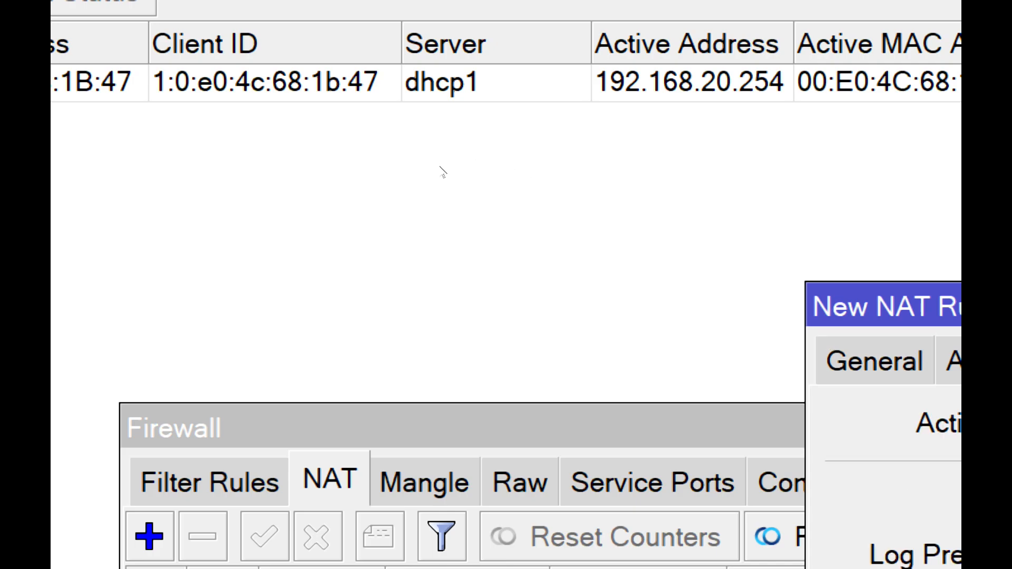
pyautogui.click(440, 166)
pyautogui.click(541, 166)
pyautogui.click(440, 165)
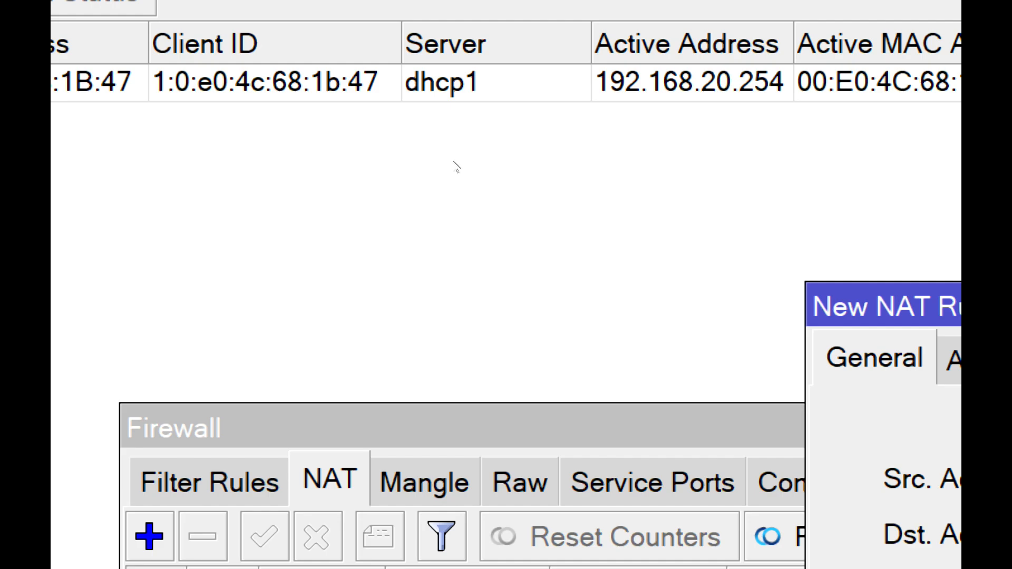
pyautogui.click(531, 167)
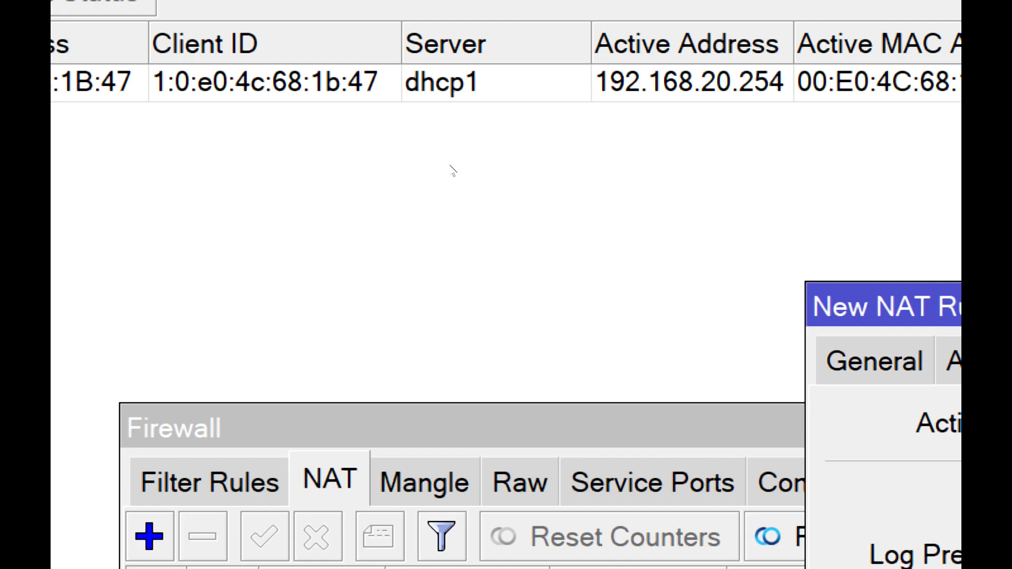
pyautogui.click(444, 167)
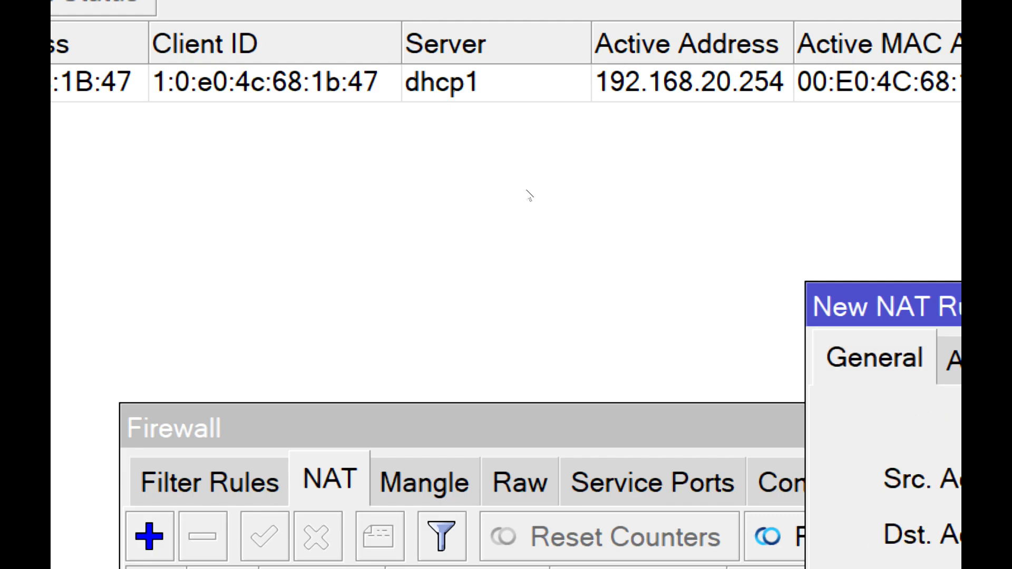
pyautogui.click(537, 164)
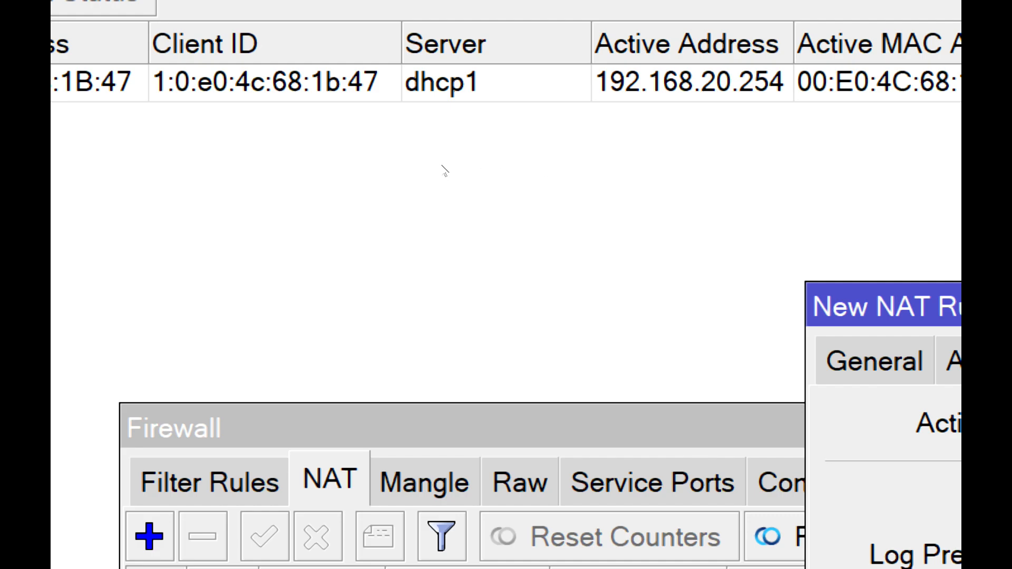
pyautogui.click(484, 176)
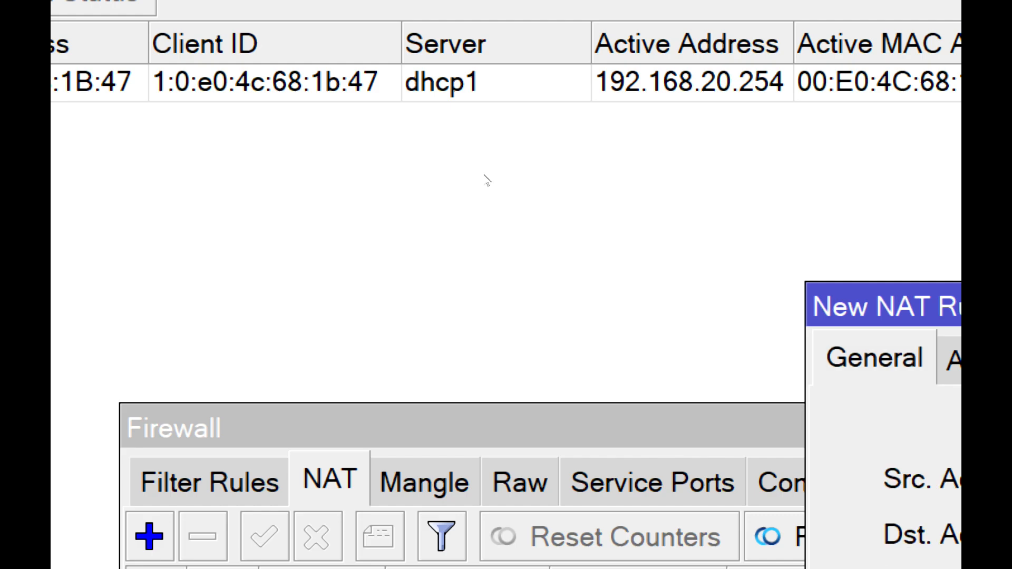
# - Set the new rule's action to masquerade and save it in the srcnat chain
pyautogui.click(541, 175)
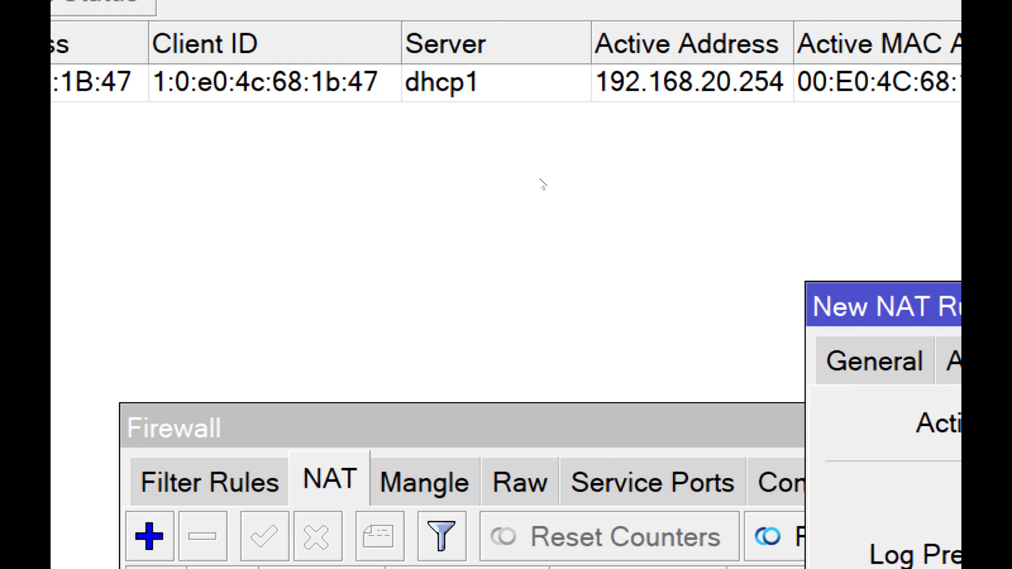
pyautogui.click(534, 240)
pyautogui.click(620, 197)
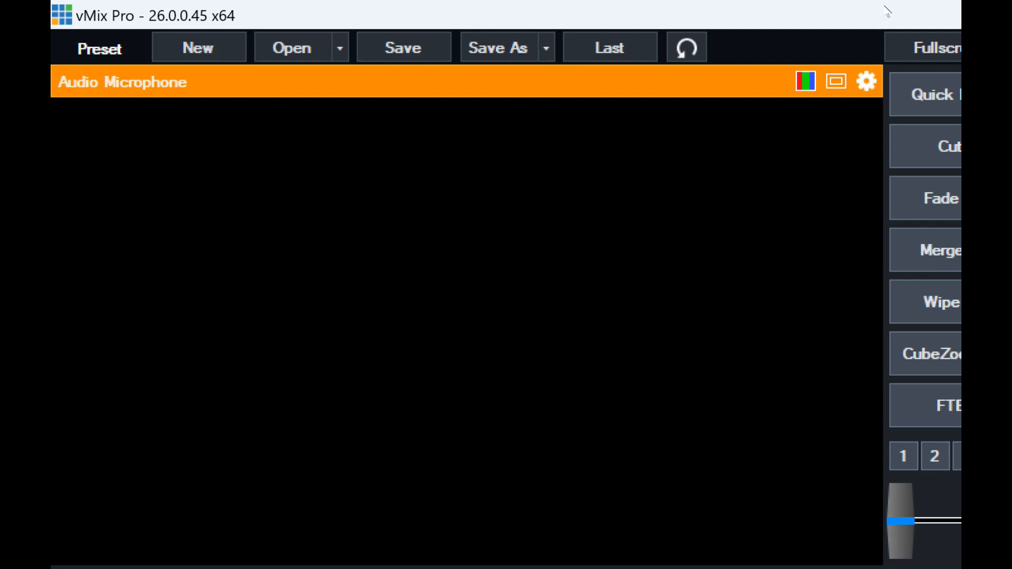
pyautogui.click(286, 380)
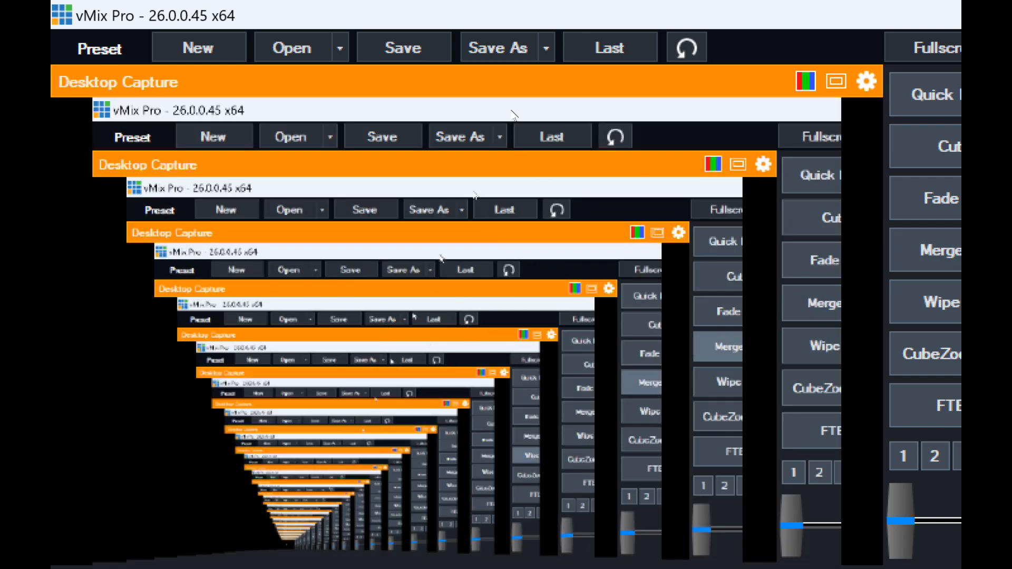
pyautogui.click(889, 8)
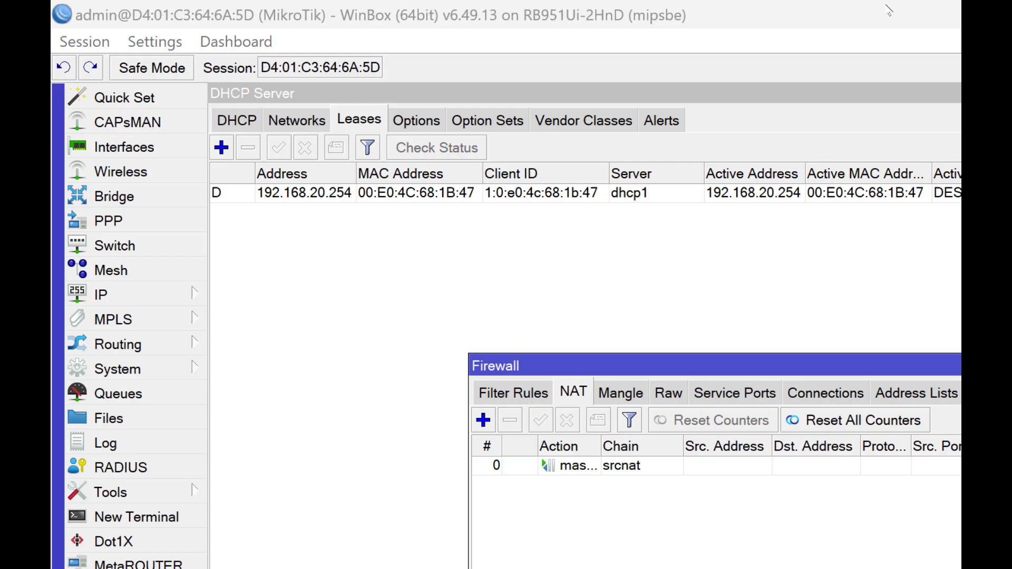
pyautogui.click(458, 567)
pyautogui.click(896, 8)
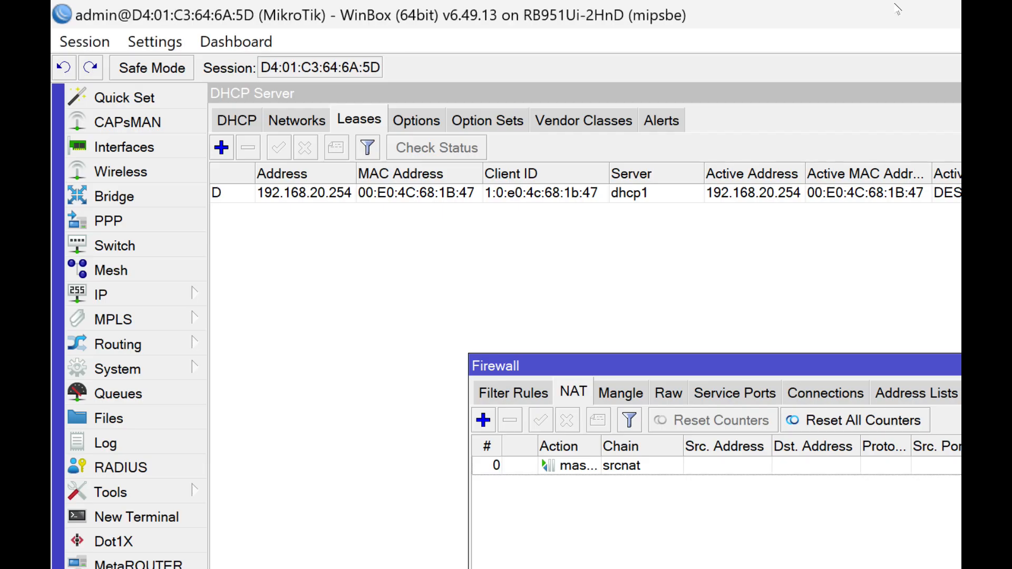
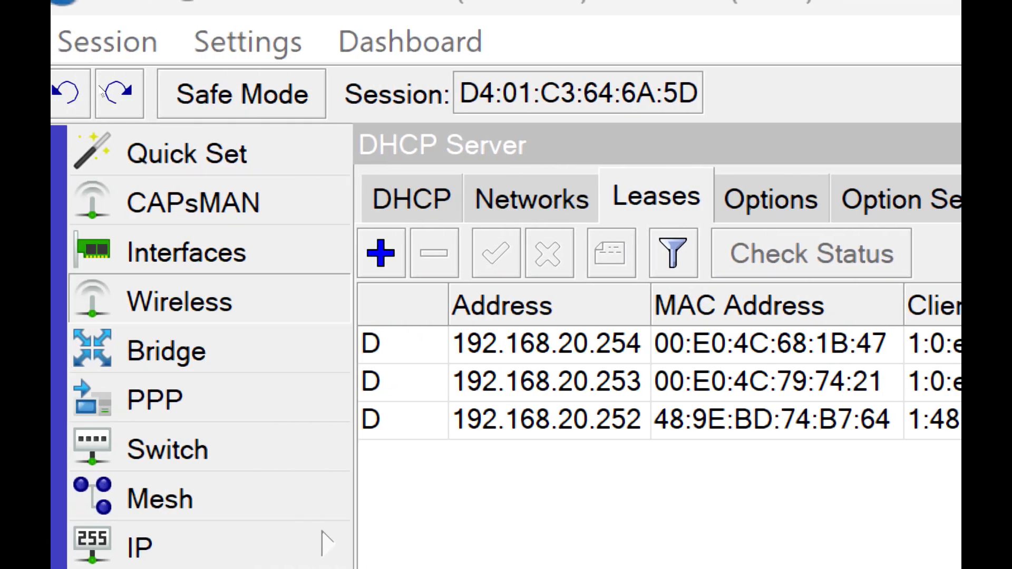
# - Open the wireless interface list and bring up the DHCP client entries to check the one on wlan1
pyautogui.click(180, 302)
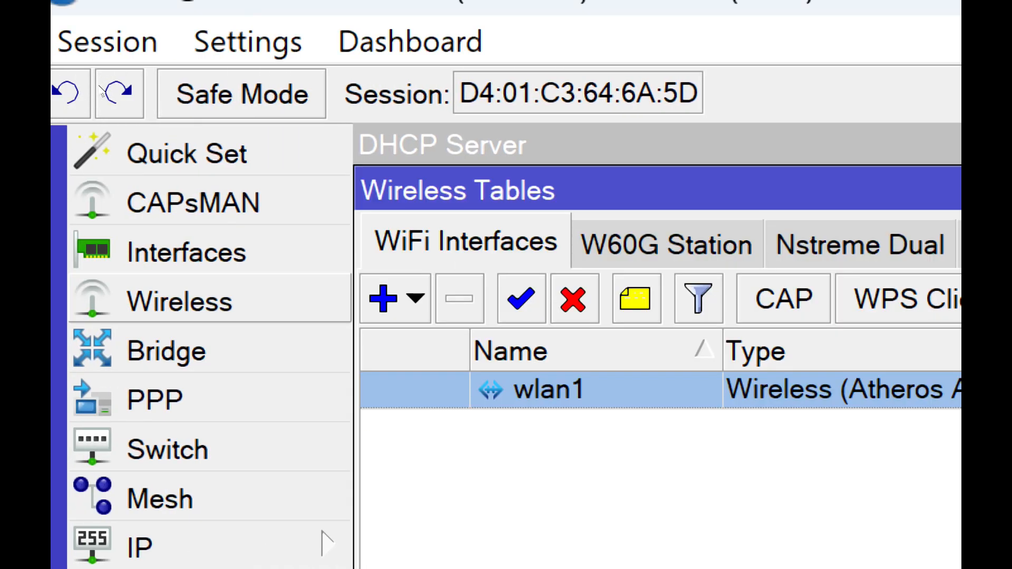
pyautogui.click(347, 73)
pyautogui.click(466, 245)
pyautogui.click(205, 546)
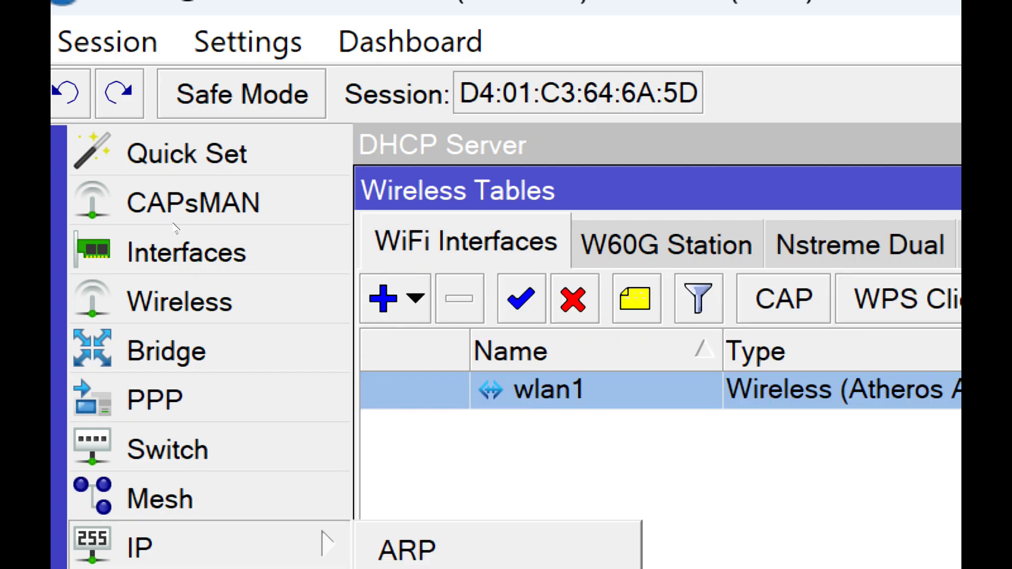
pyautogui.click(176, 203)
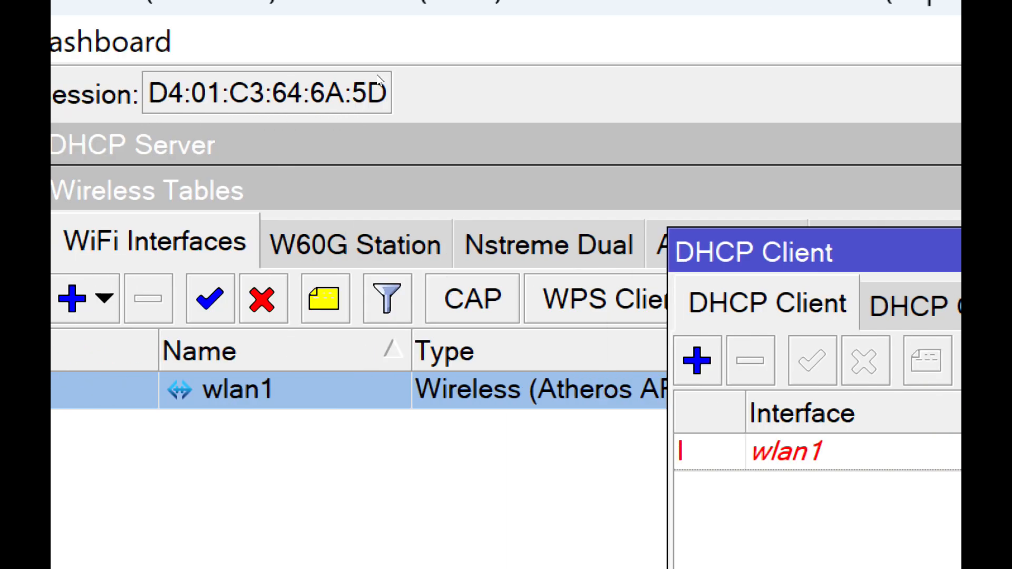
# - Close the DHCP client list and look at the wlan1 interface settings
pyautogui.moveTo(377, 75); pyautogui.dragTo(405, 160)
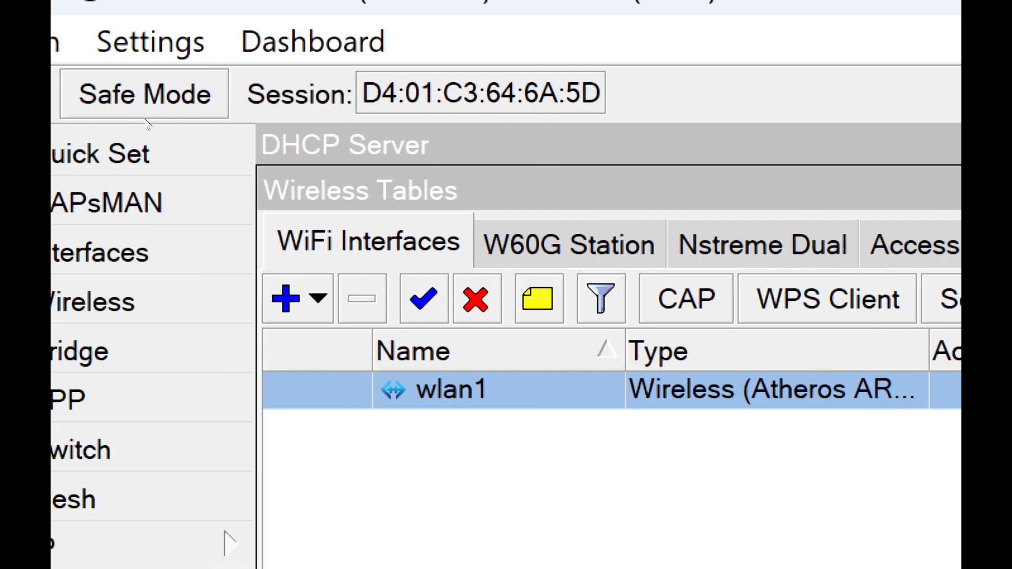
pyautogui.press('Escape')
pyautogui.press('Return')
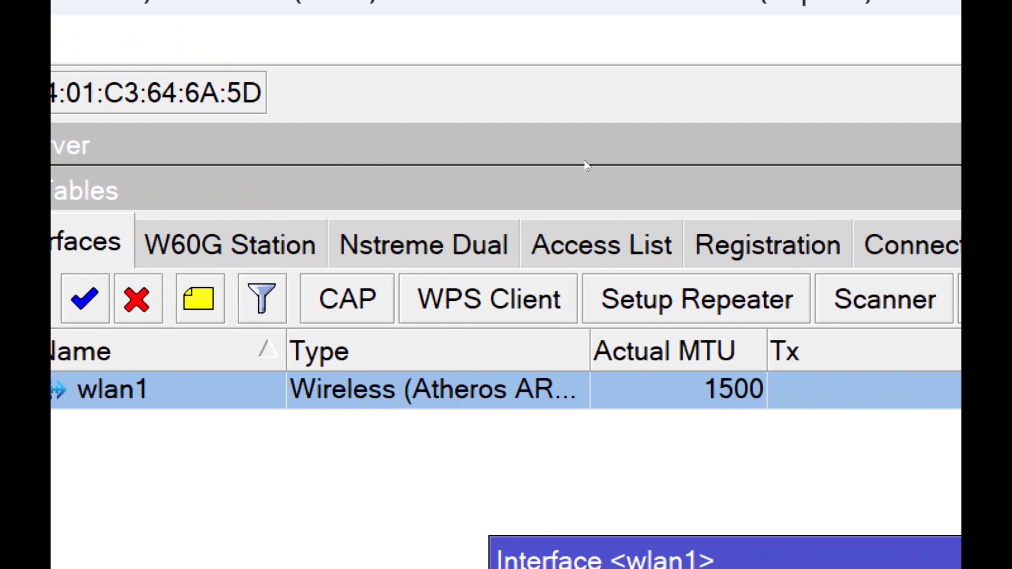
pyautogui.press('Escape')
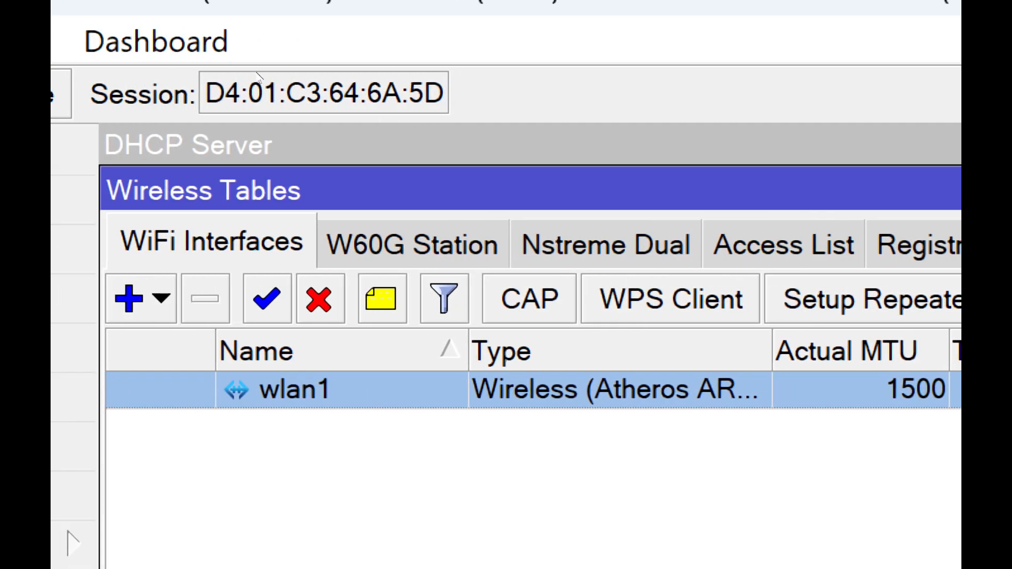
# - Create a wireless security profile with dynamic keys, WPA PSK authentication and aes ccm ciphers, entering its pre-shared keys
pyautogui.click(423, 73)
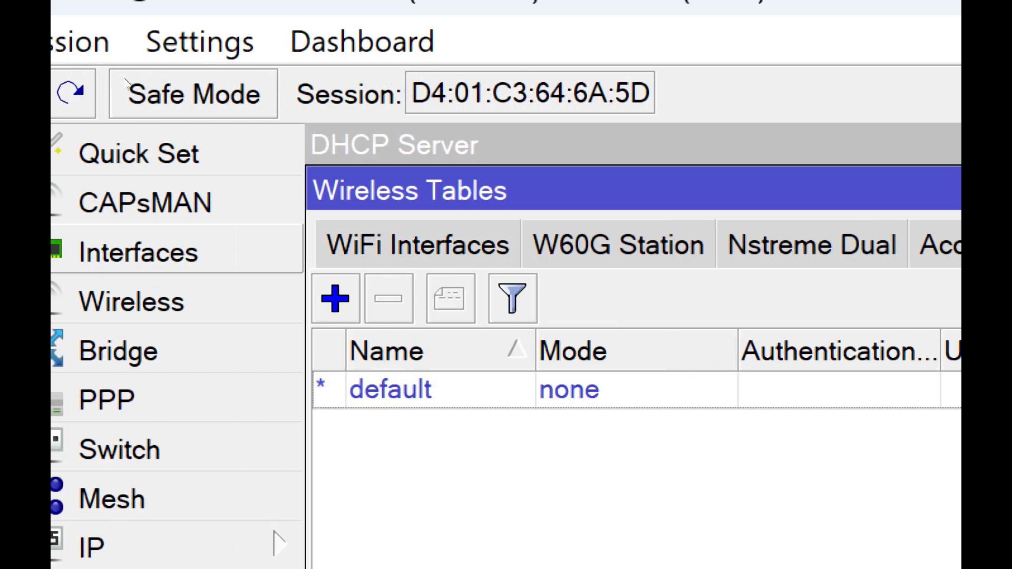
pyautogui.click(335, 299)
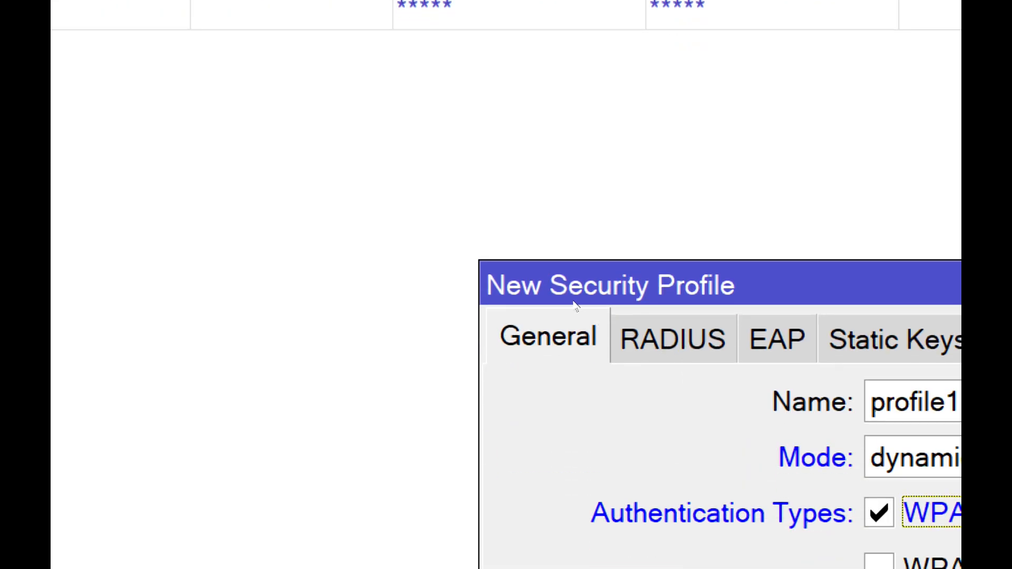
pyautogui.click(566, 290)
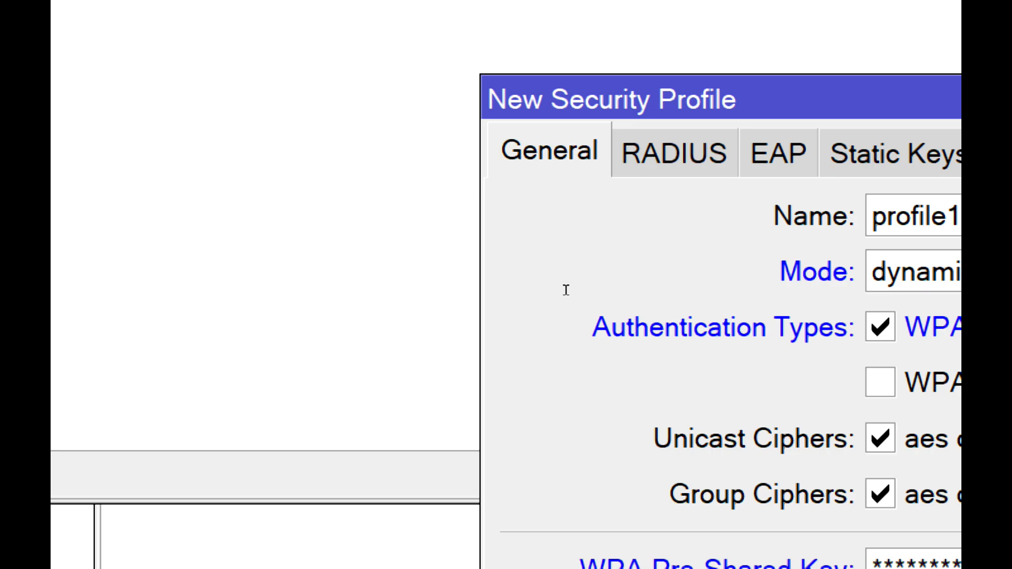
pyautogui.click(659, 219)
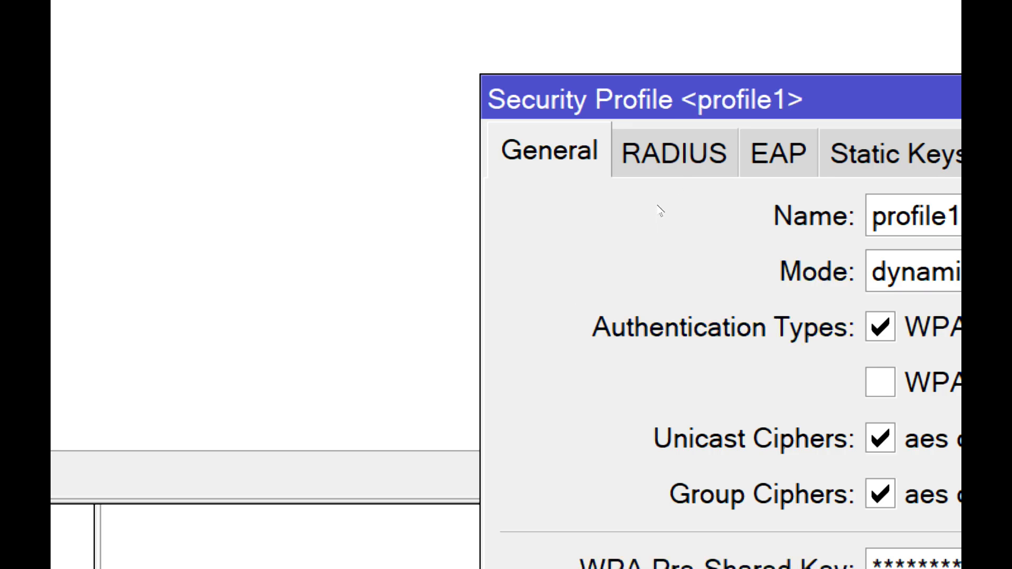
pyautogui.click(659, 191)
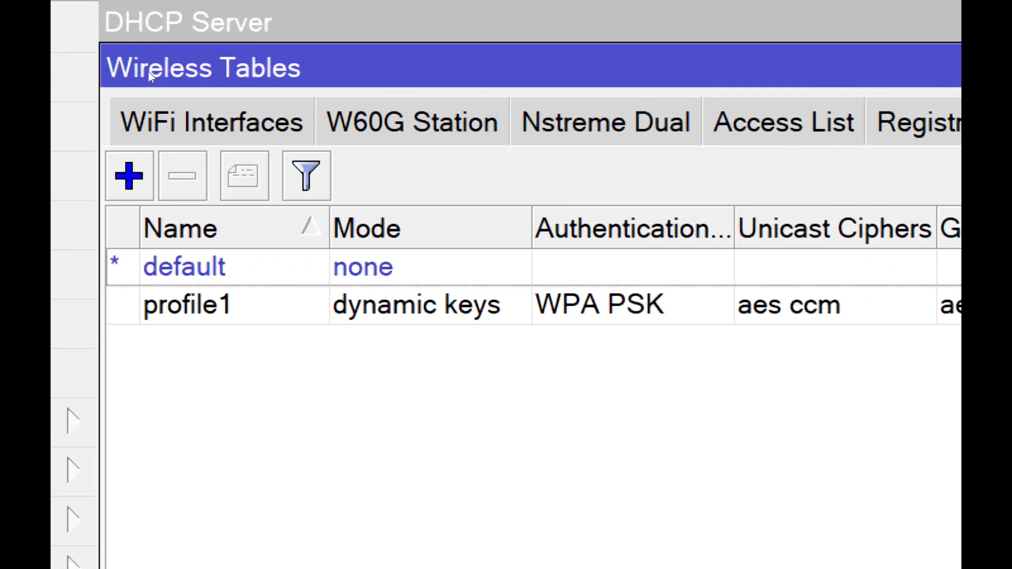
# - Configure wlan1 in station mode for the SSID ped with the security profile profile1
pyautogui.click(150, 93)
pyautogui.doubleClick(176, 111)
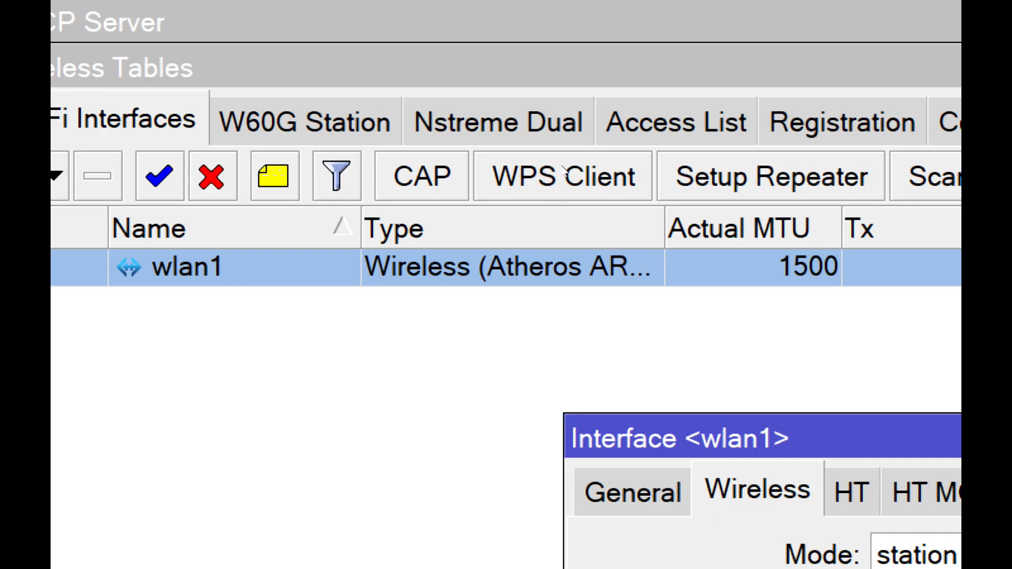
pyautogui.click(562, 165)
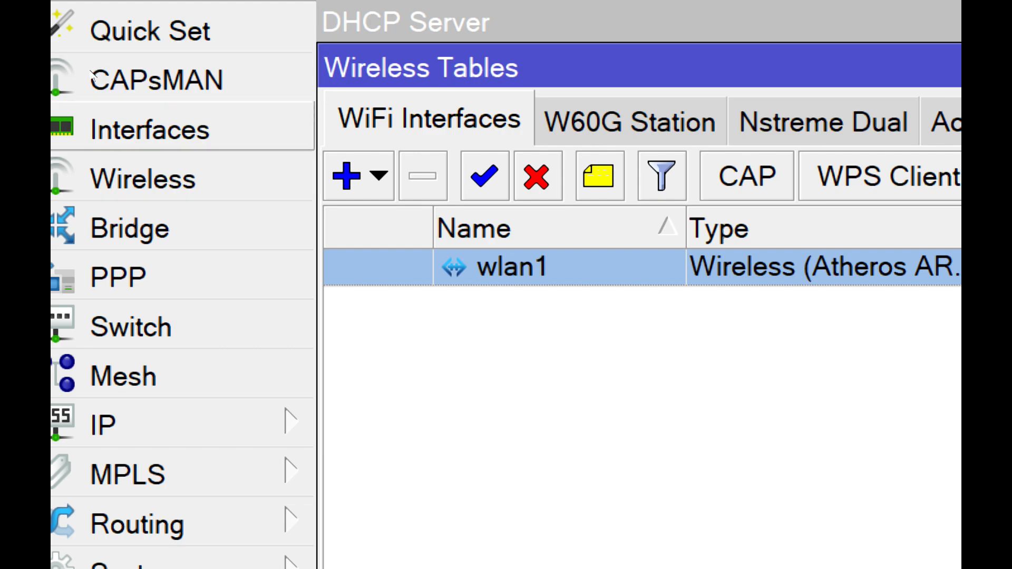
pyautogui.click(353, 73)
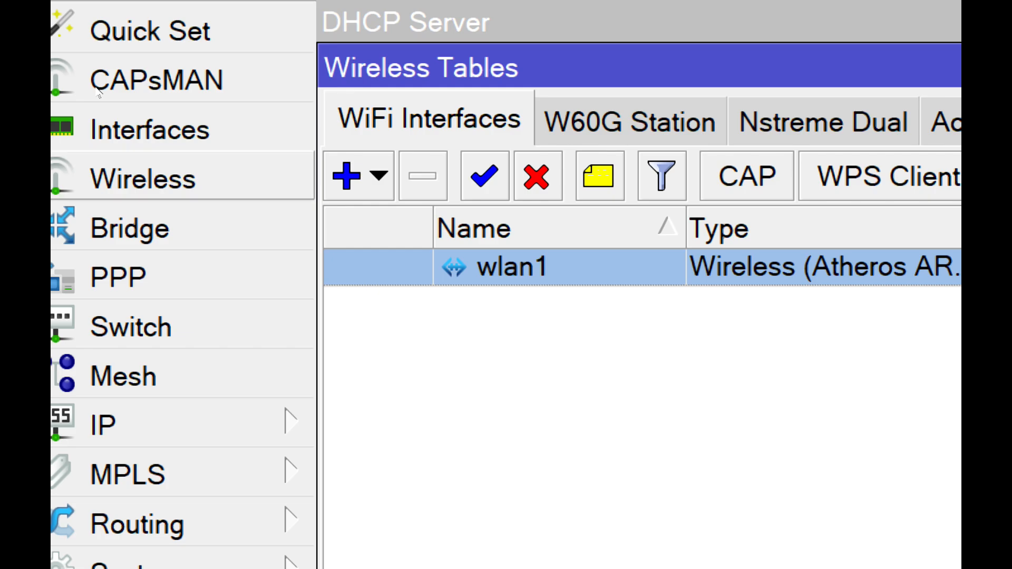
pyautogui.click(176, 110)
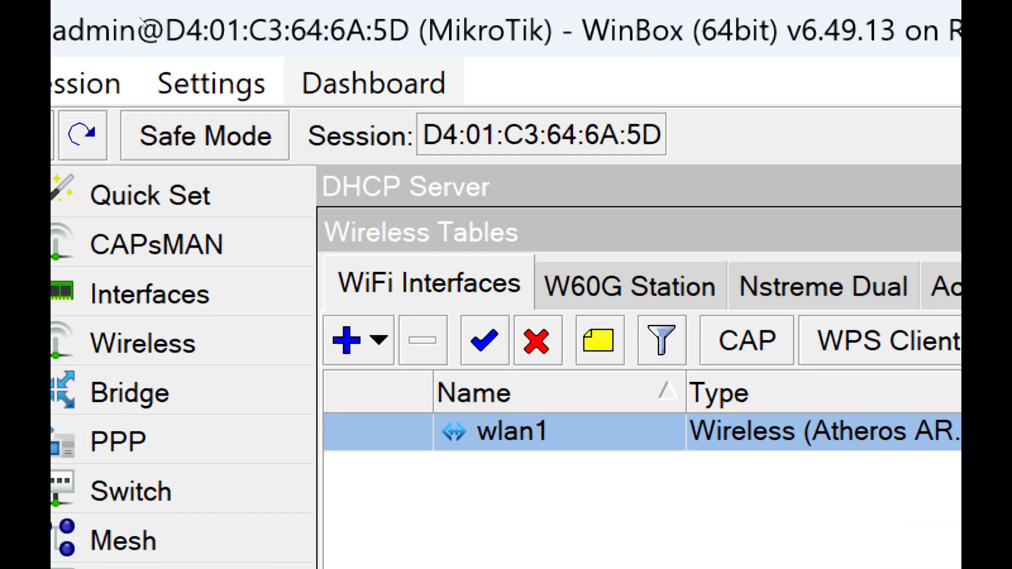
pyautogui.click(210, 83)
pyautogui.click(560, 195)
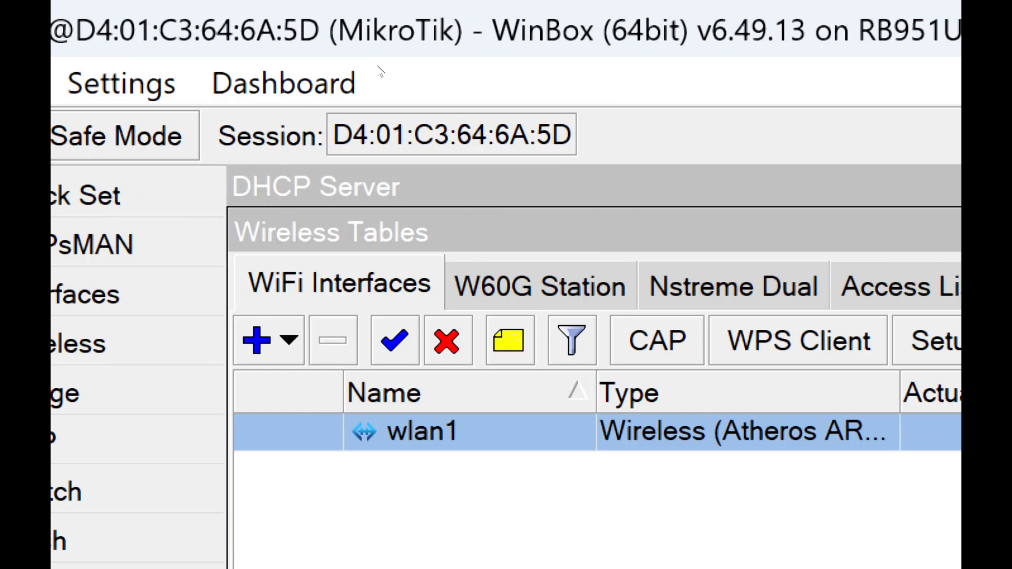
# - Review the pre-shared keys of profile1 and the wireless settings of wlan1, and close both
pyautogui.click(426, 70)
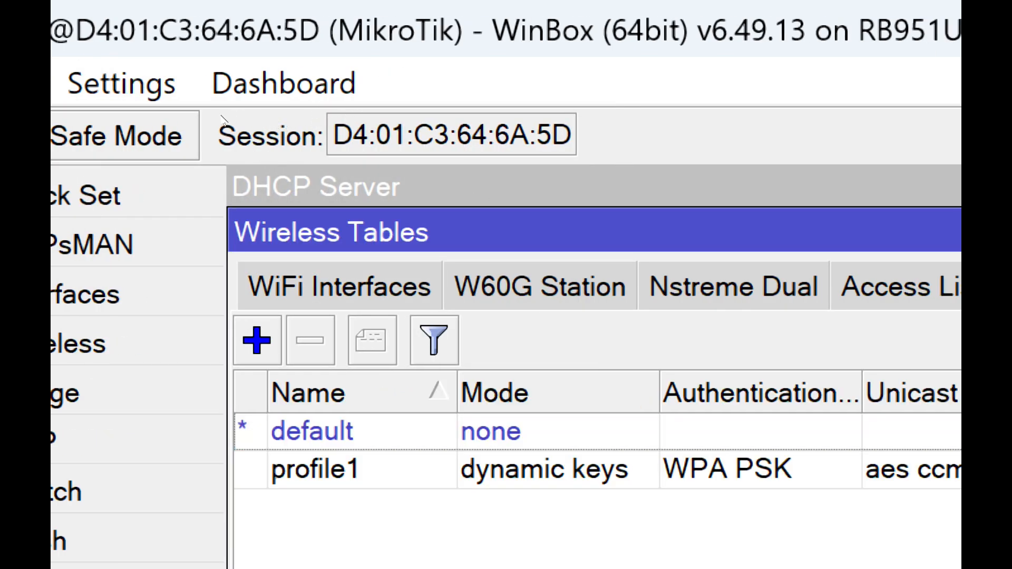
pyautogui.doubleClick(621, 466)
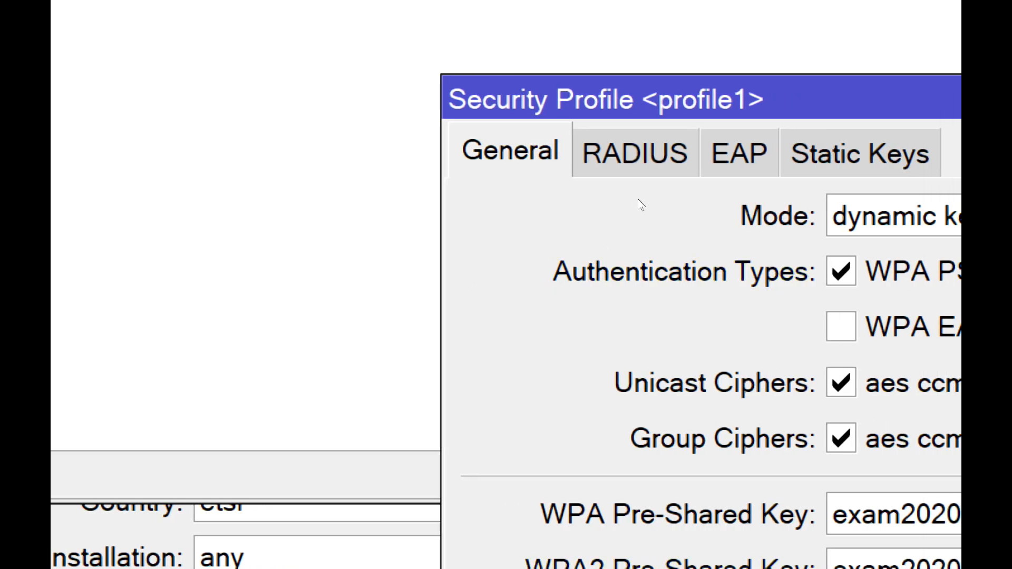
pyautogui.press('Escape')
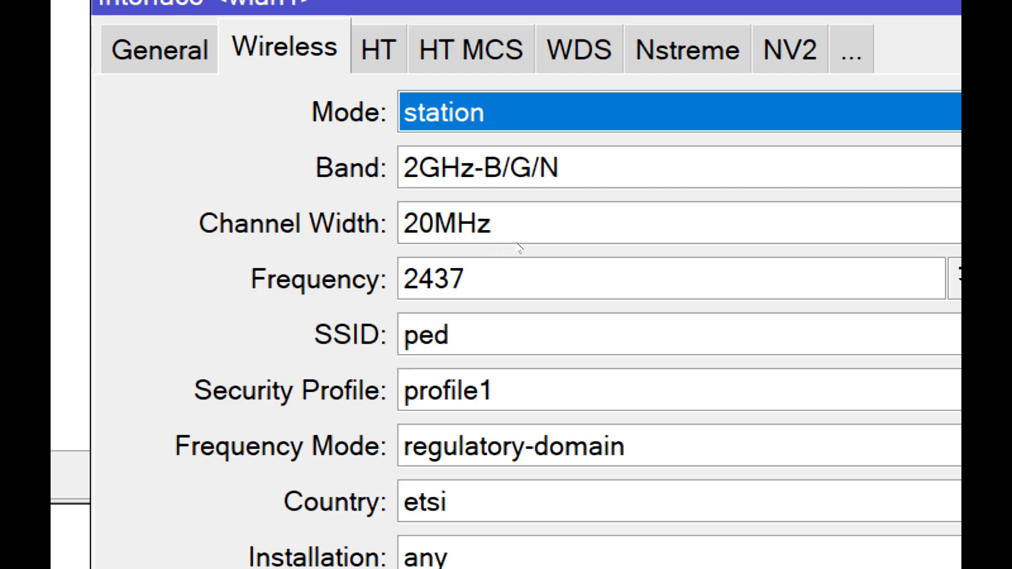
pyautogui.click(557, 192)
pyautogui.press('Escape')
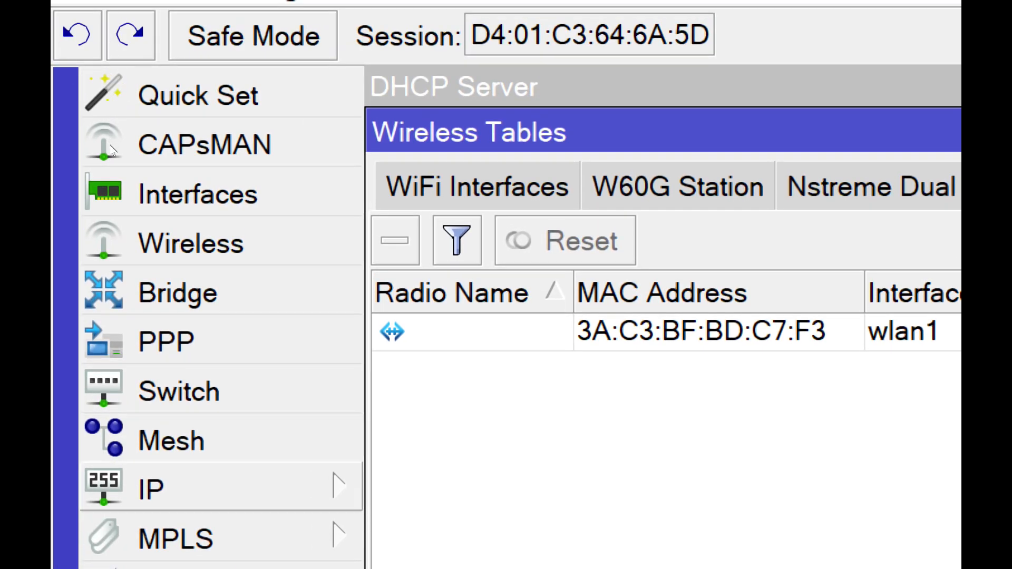
# - Check wlan1's connection in the wireless tables and its DHCP client status
pyautogui.click(222, 372)
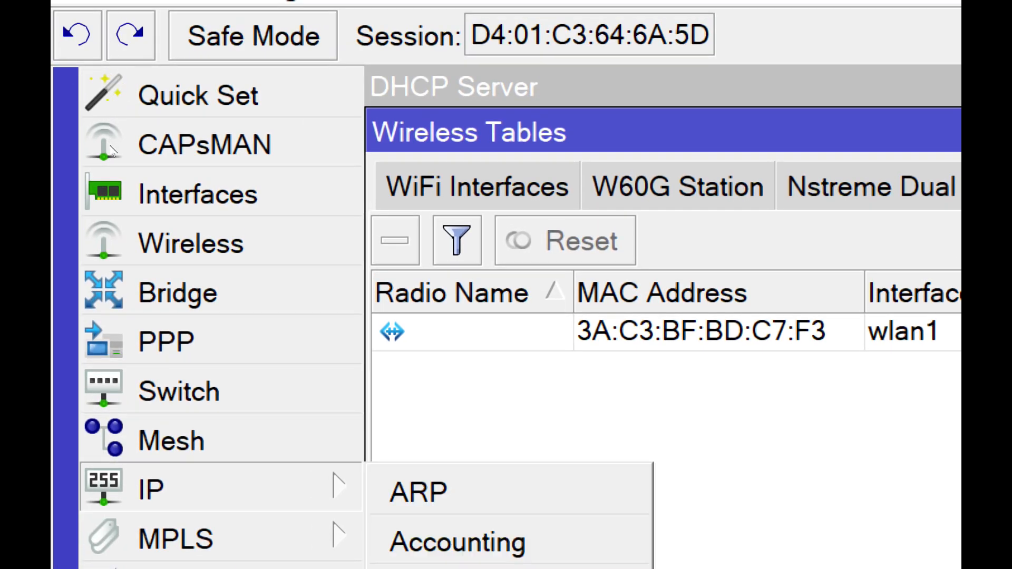
pyautogui.click(160, 196)
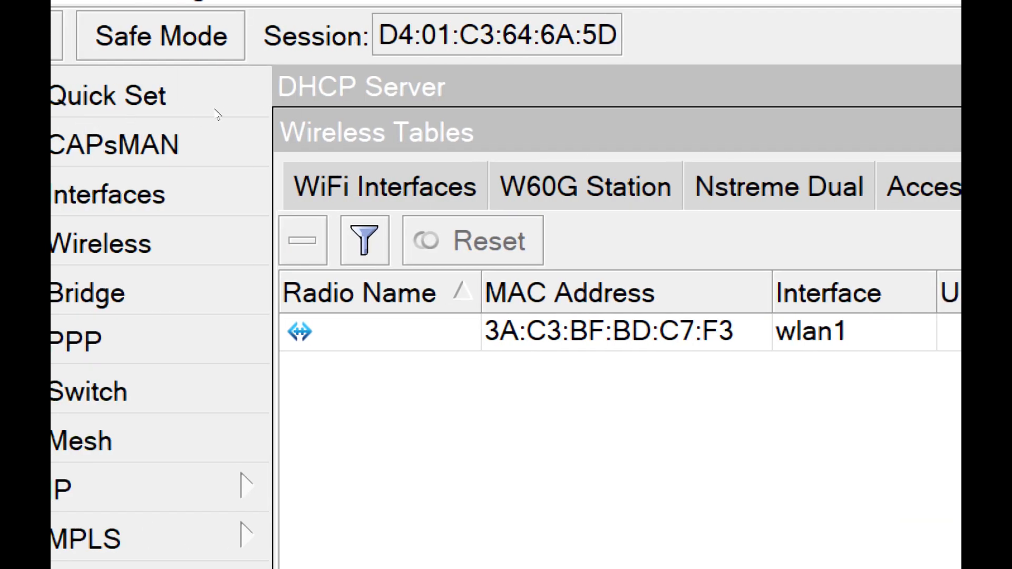
pyautogui.click(79, 332)
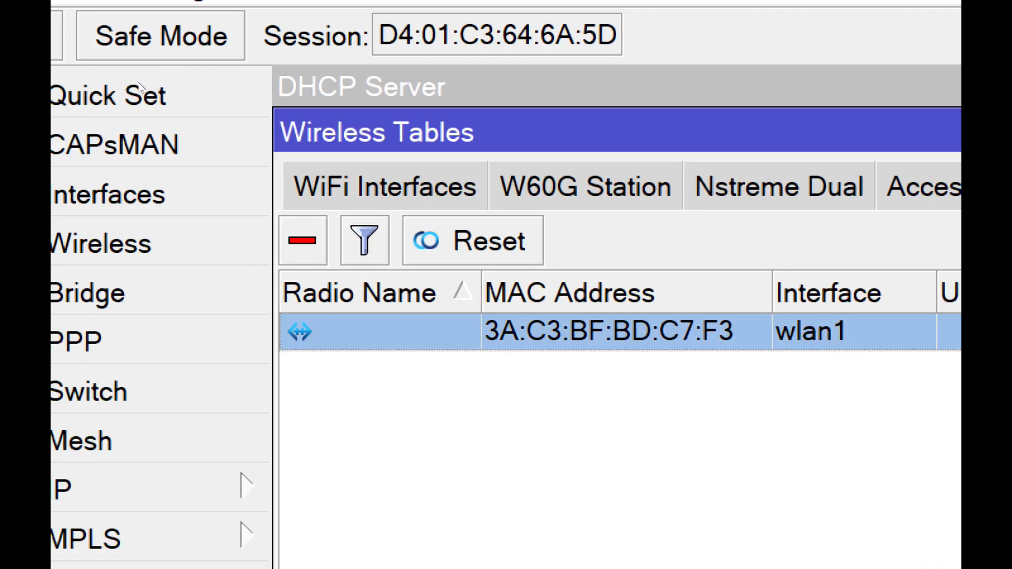
pyautogui.click(385, 184)
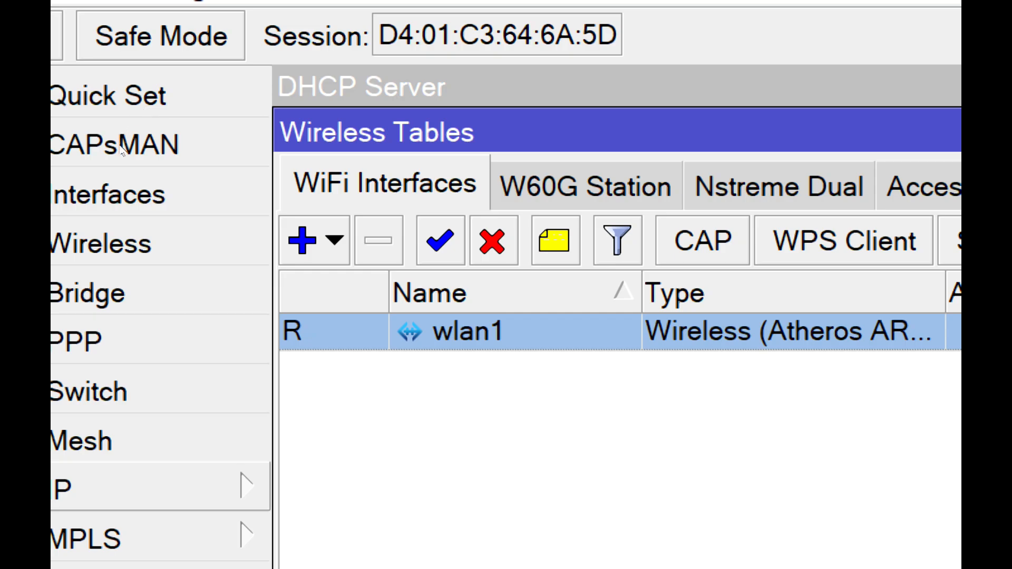
pyautogui.click(105, 489)
pyautogui.click(159, 199)
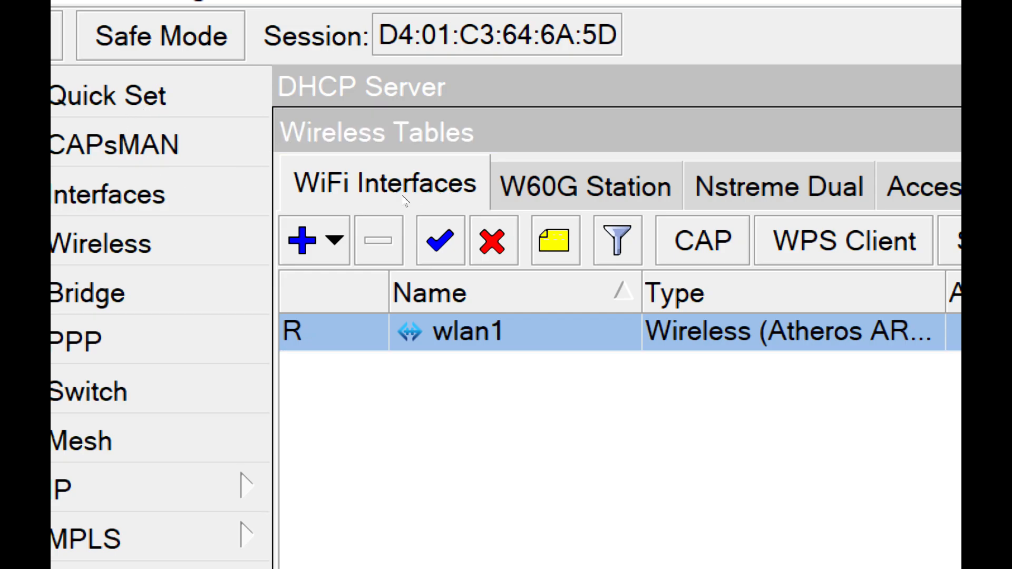
# - Return to the DHCP server settings and delete the existing network and DHCP server entries
pyautogui.click(106, 489)
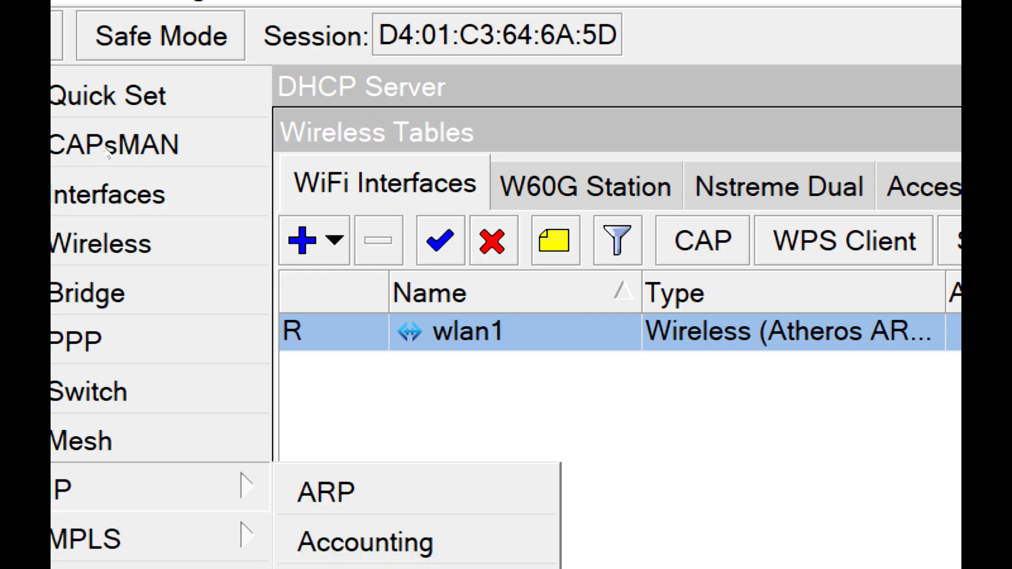
pyautogui.click(163, 220)
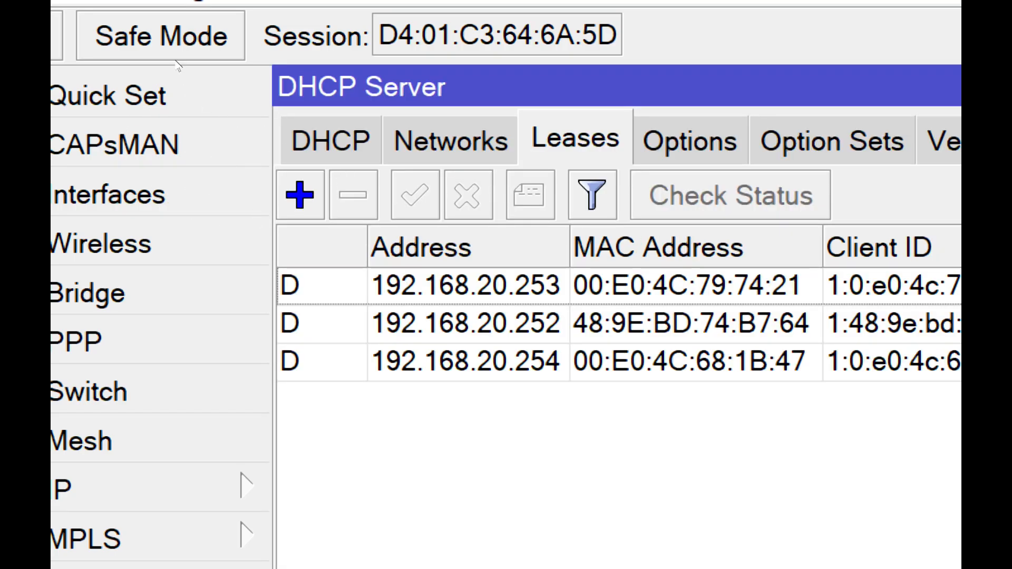
pyautogui.click(451, 142)
pyautogui.click(437, 285)
pyautogui.click(353, 195)
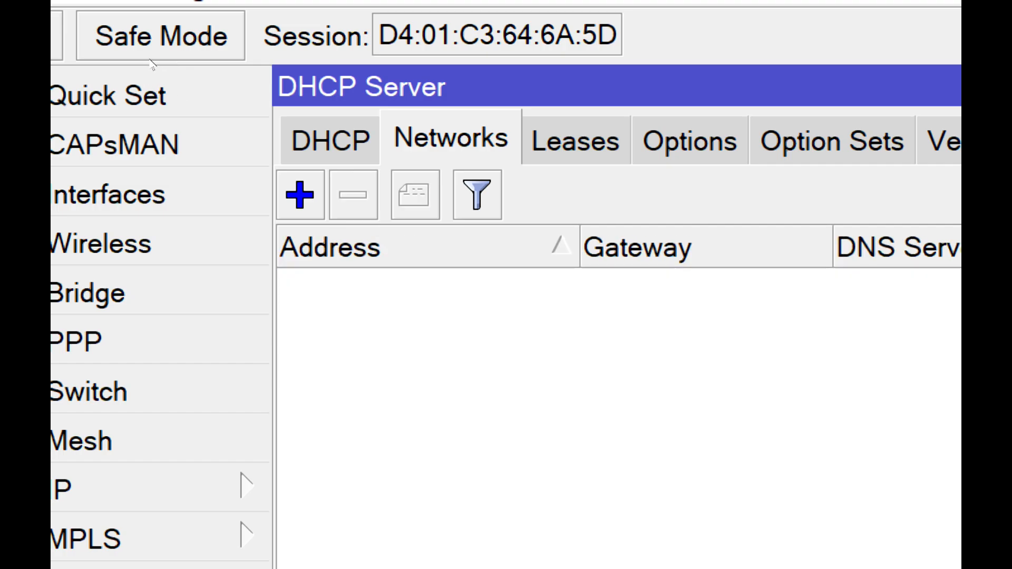
pyautogui.click(326, 140)
pyautogui.click(364, 286)
pyautogui.click(353, 195)
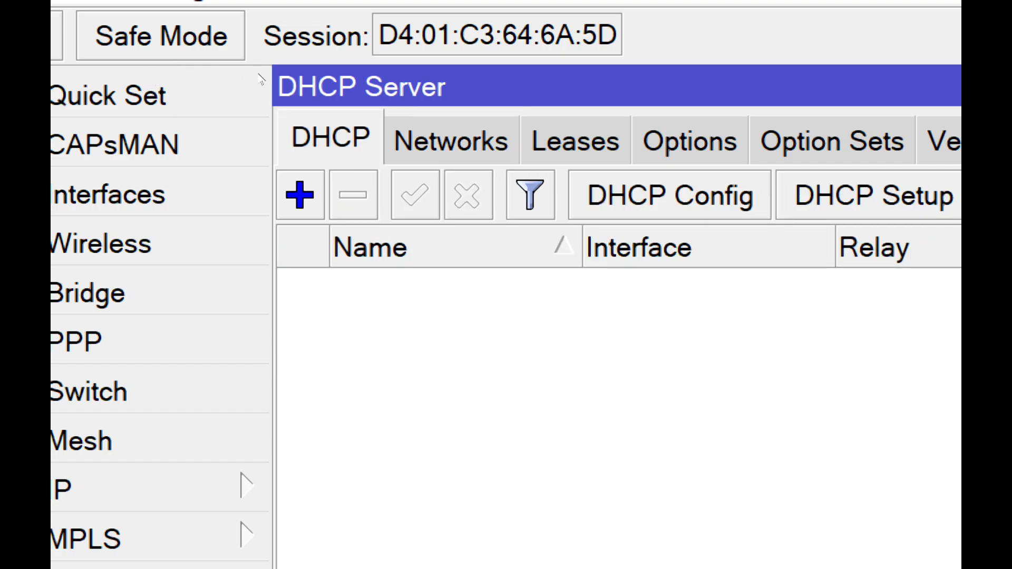
# - Look through the DHCP server's leases, networks and server list for remaining entries
pyautogui.click(874, 195)
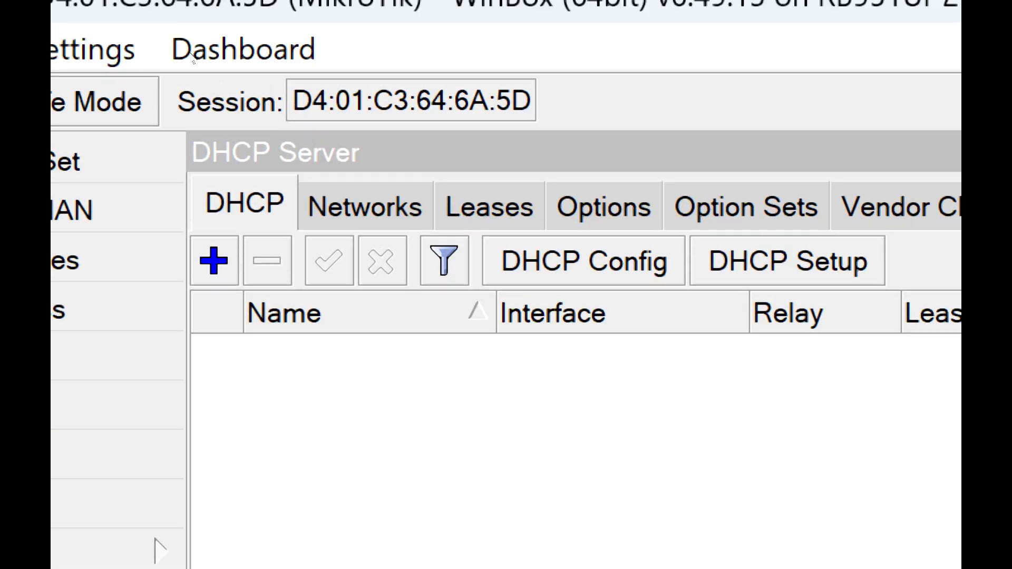
pyautogui.click(575, 141)
pyautogui.click(465, 322)
pyautogui.hotkey('ctrl', 'a')
pyautogui.click(214, 261)
pyautogui.click(267, 261)
pyautogui.click(365, 207)
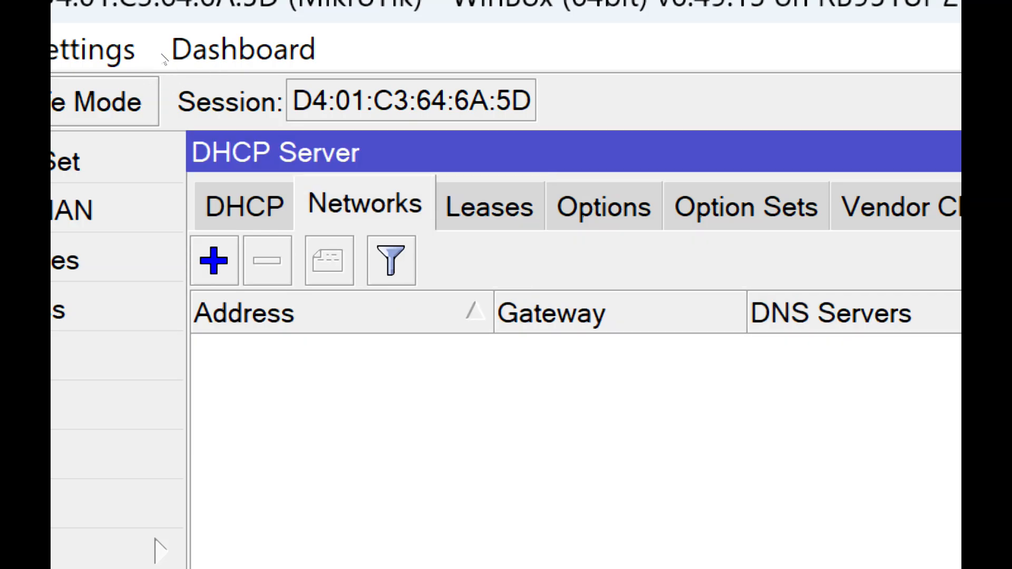
pyautogui.click(244, 206)
# - Bring up the IP pool list to check for leftover address pools, and close it
pyautogui.click(120, 554)
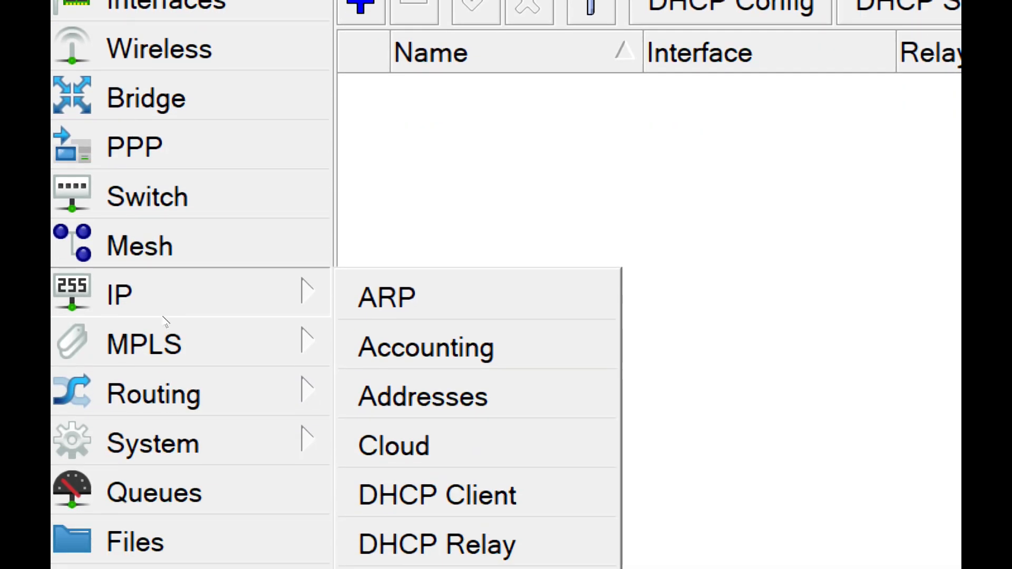
pyautogui.click(167, 336)
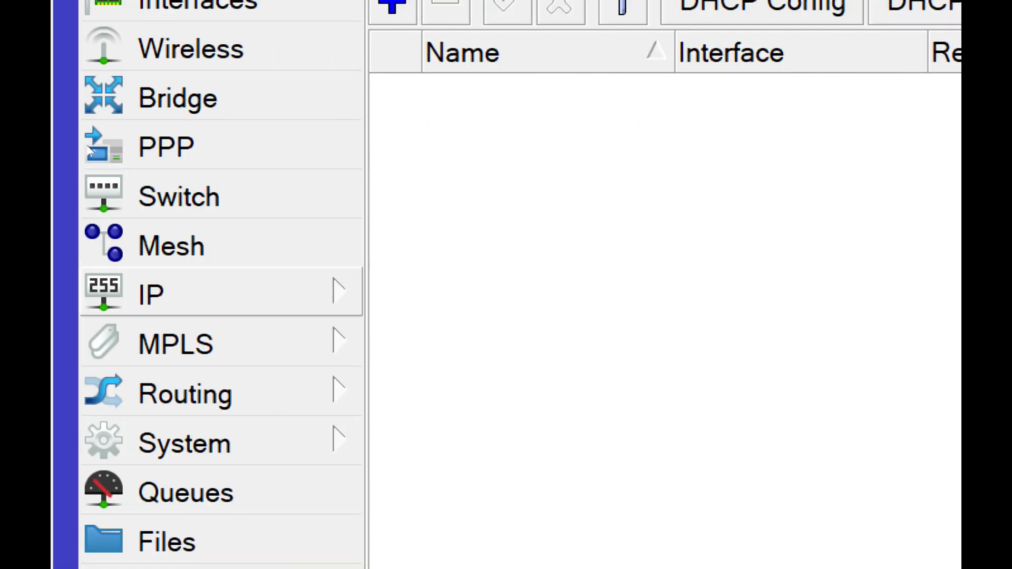
pyautogui.click(158, 292)
pyautogui.click(168, 292)
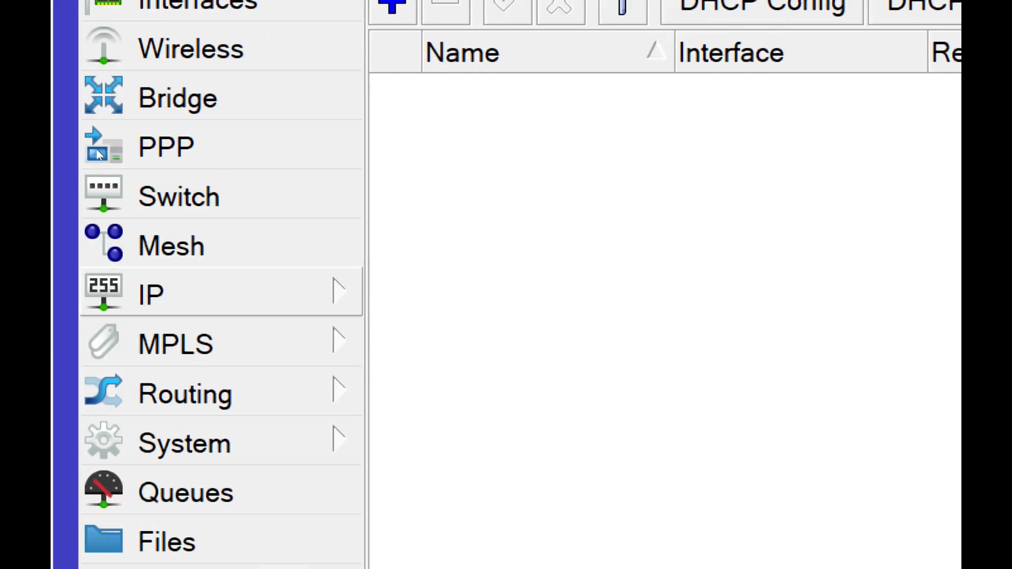
# - Bring up the firewall to check for leftover rules, and delete the existing bridge
pyautogui.click(158, 293)
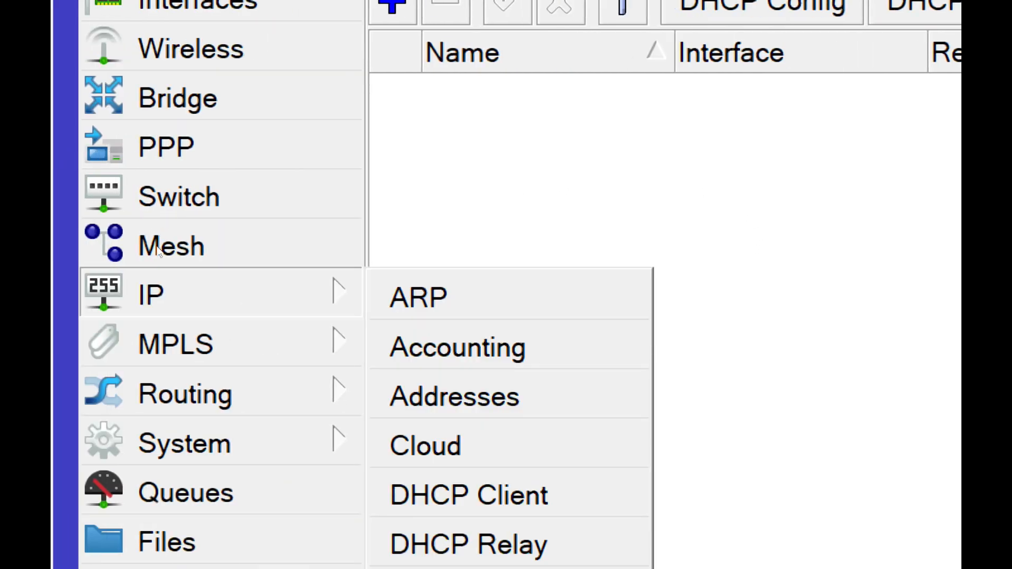
pyautogui.click(432, 568)
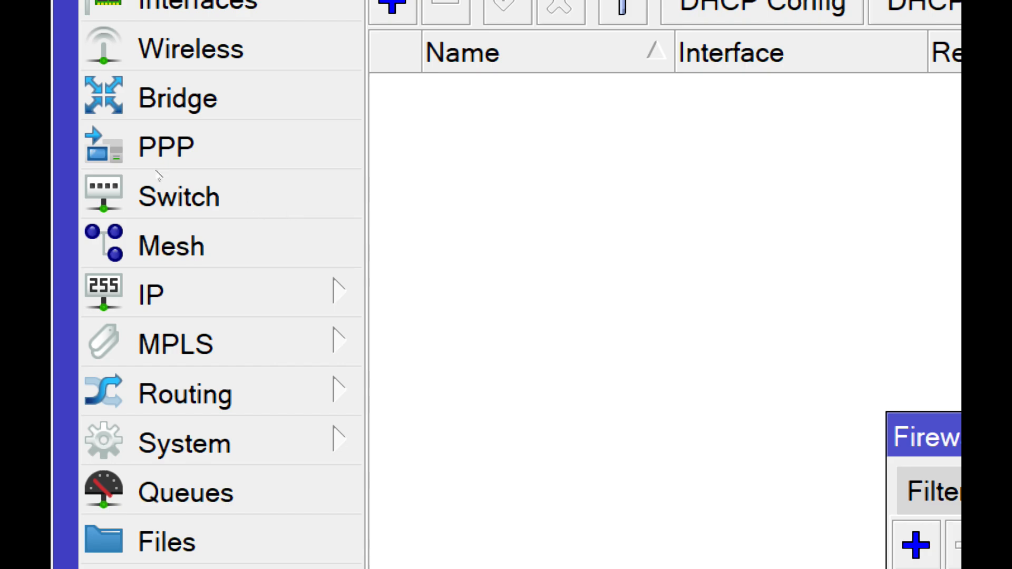
pyautogui.click(179, 98)
pyautogui.click(527, 528)
pyautogui.click(448, 437)
# - Delete all remaining interface entries, including ether1 and ether2, from the bridge ports list
pyautogui.click(511, 381)
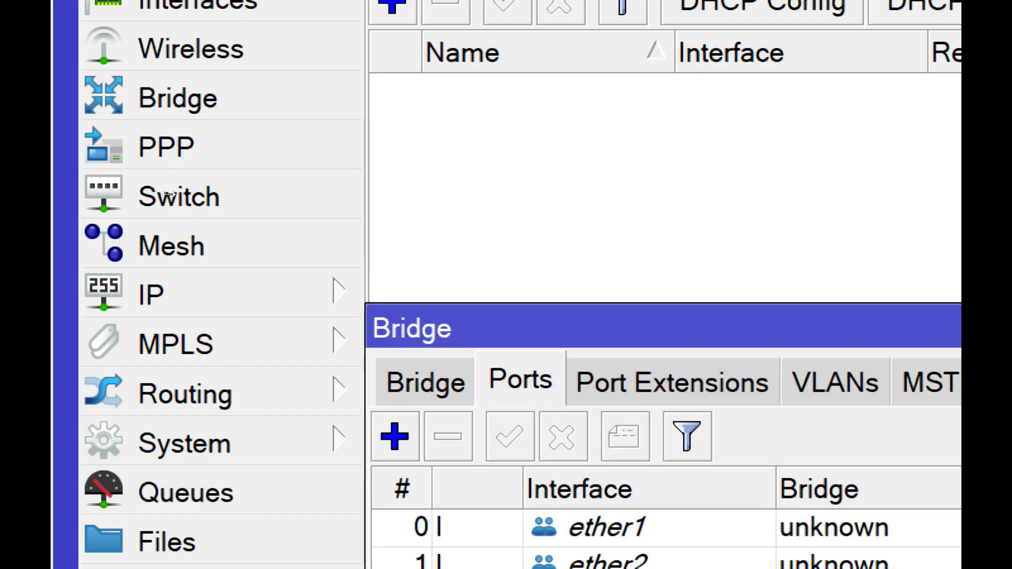
pyautogui.click(606, 528)
pyautogui.click(606, 562)
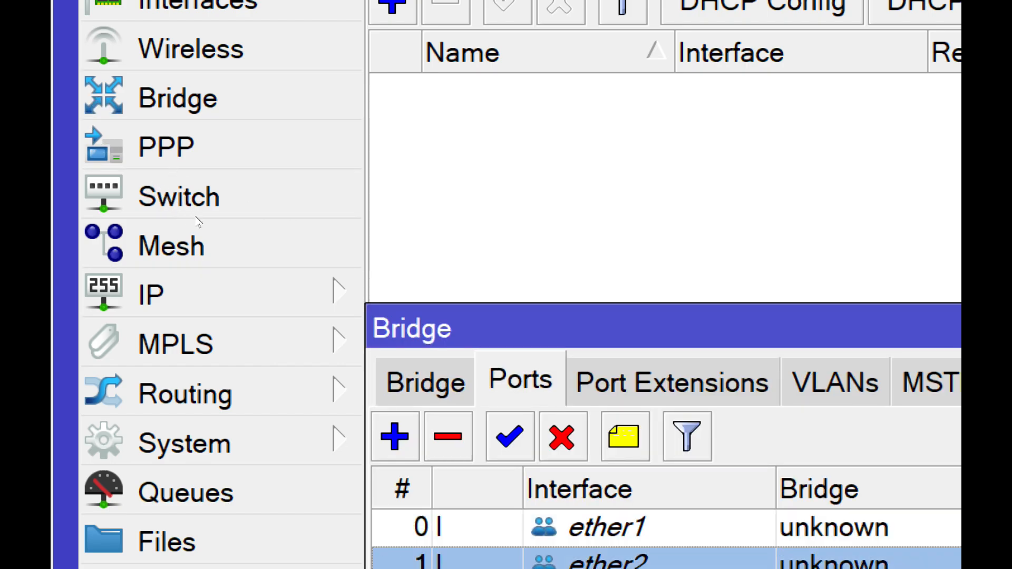
pyautogui.hotkey('ctrl', 'a')
pyautogui.click(448, 436)
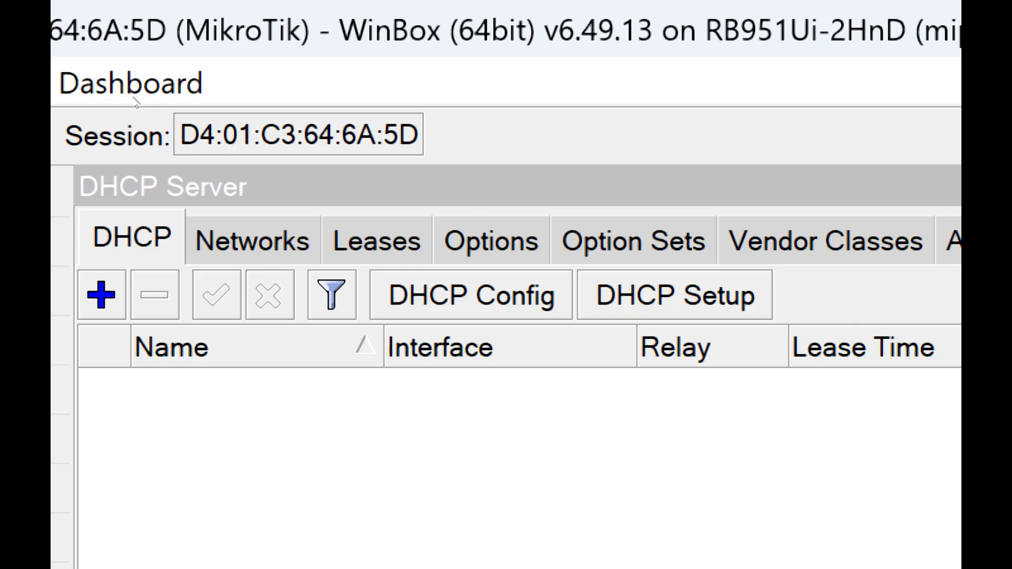
# - Return to the wireless tables and delete the added security profile, keeping only the default one
pyautogui.click(157, 343)
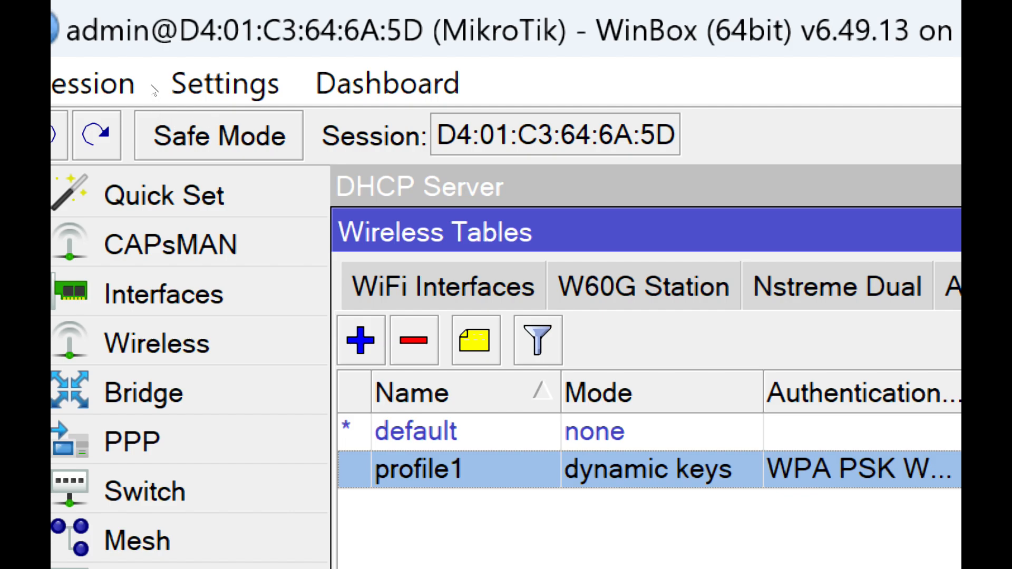
pyautogui.press('Delete')
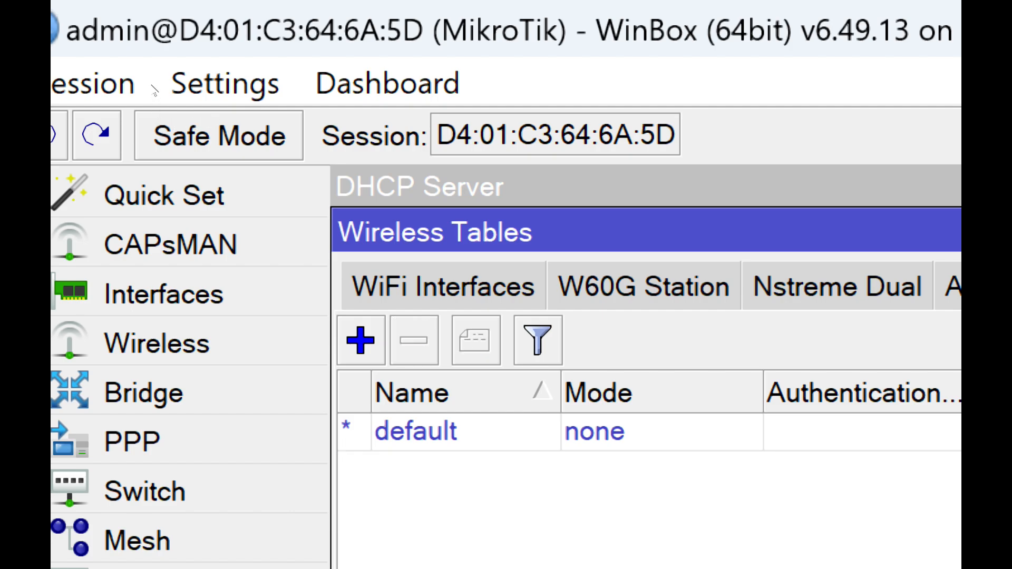
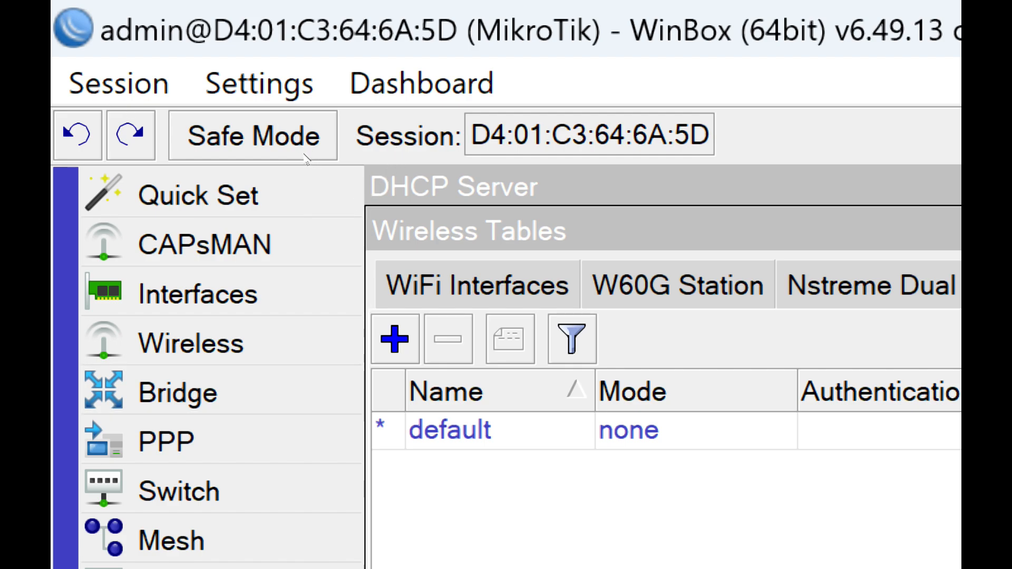
# - Bring up the bridge configuration and switch from the ports to the list of bridges
pyautogui.moveTo(302, 152); pyautogui.dragTo(345, 126)
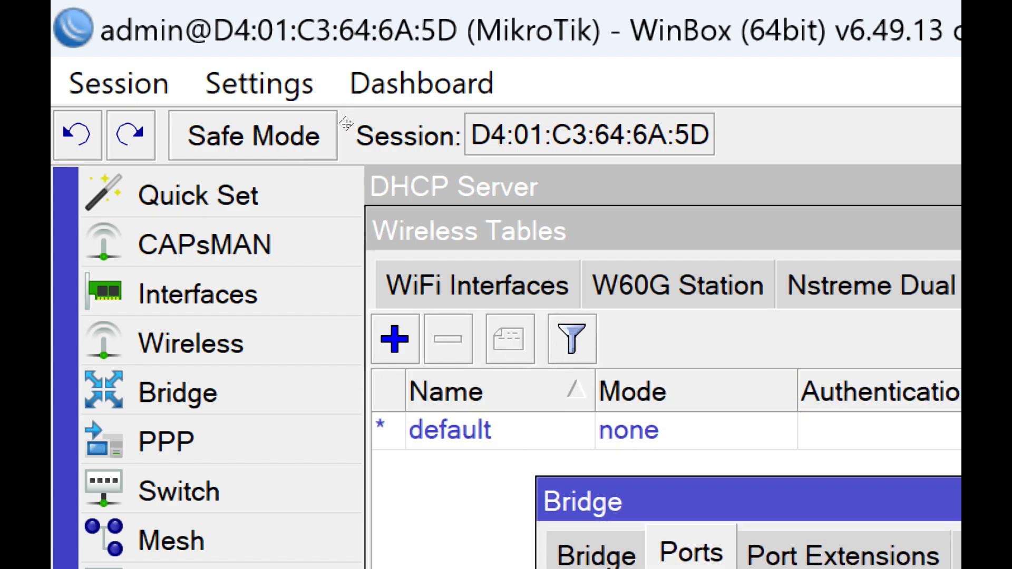
pyautogui.click(190, 137)
pyautogui.click(182, 152)
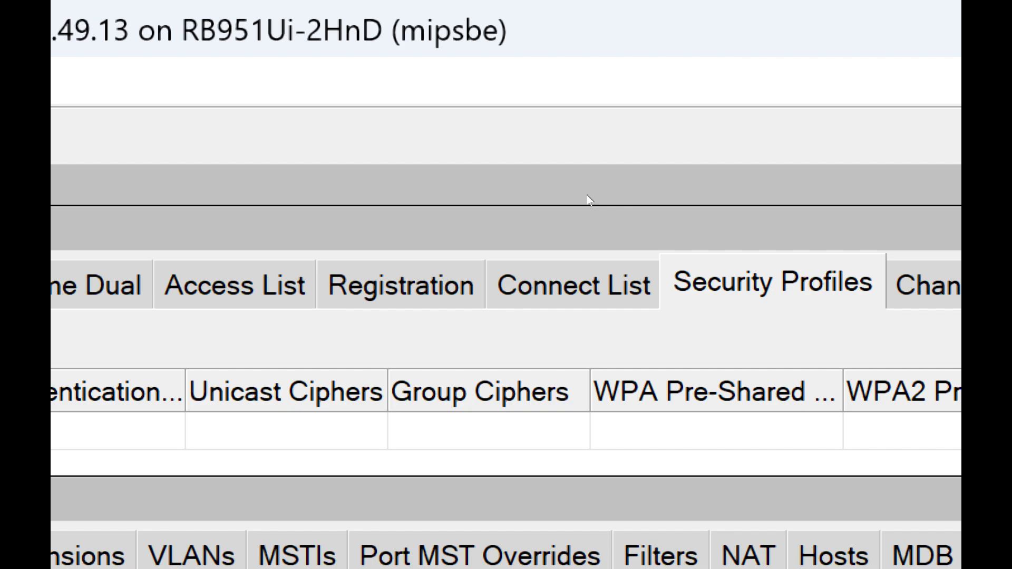
# - Try to add a bridge interface named GRP 2 BRIDGE
pyautogui.click(581, 178)
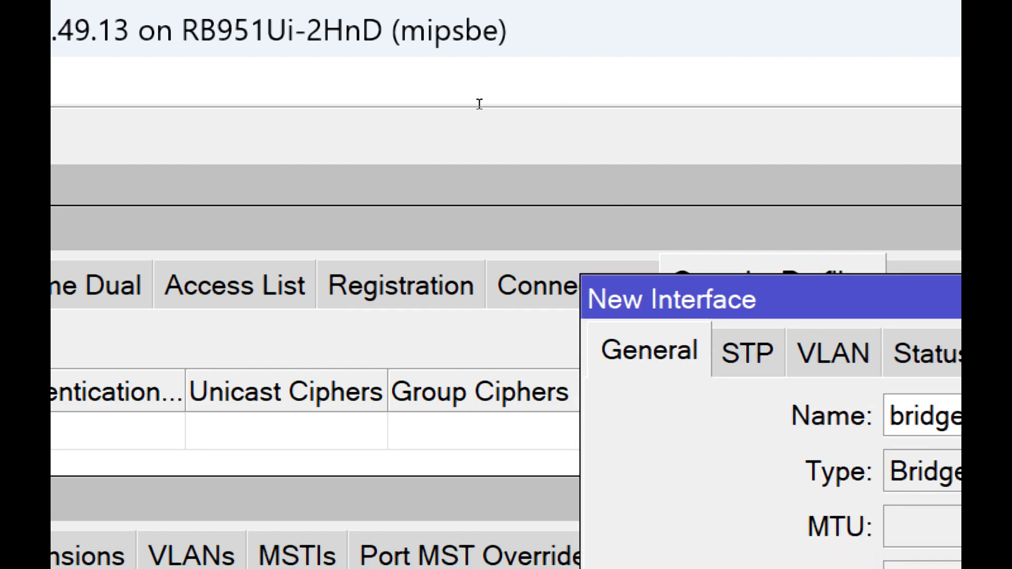
pyautogui.moveTo(479, 104); pyautogui.dragTo(429, 104)
pyautogui.write('ANYNAME')
pyautogui.press('BackSpace')
pyautogui.press('BackSpace')
pyautogui.press('BackSpace')
pyautogui.press('BackSpace')
pyautogui.press('BackSpace')
pyautogui.press('BackSpace')
pyautogui.press('BackSpace')
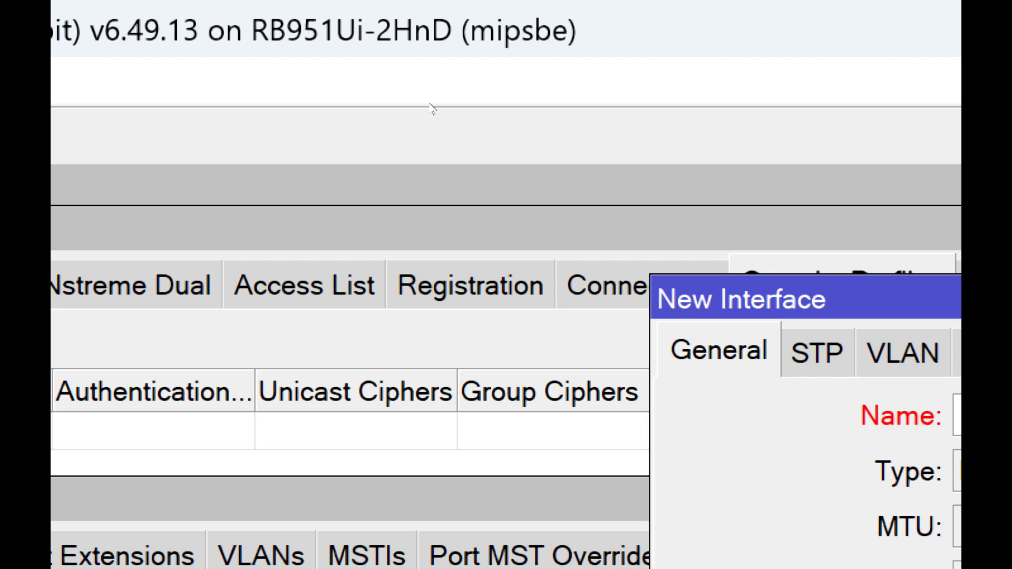
pyautogui.write('GRP 2 BRIDGE')
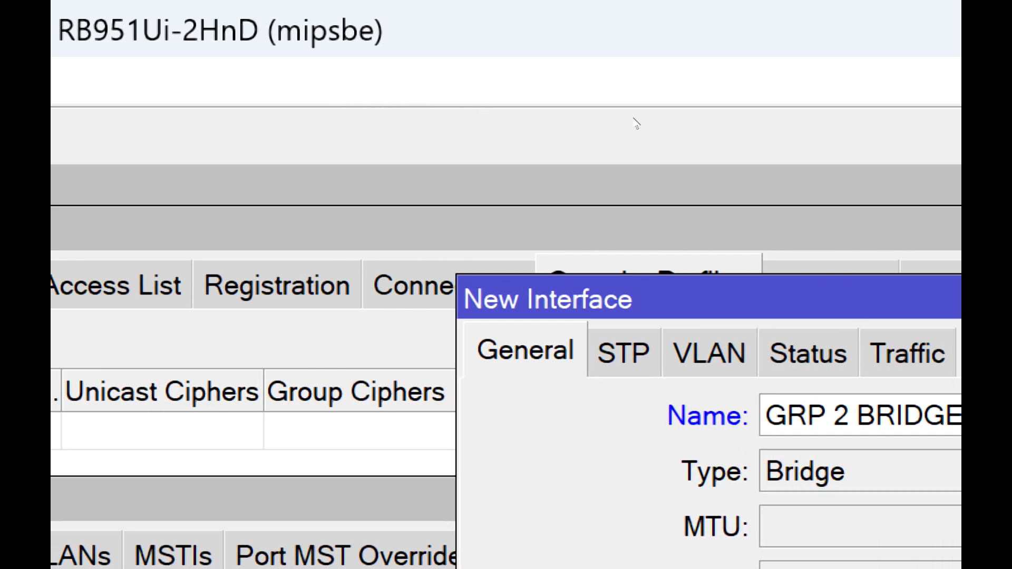
pyautogui.click(630, 90)
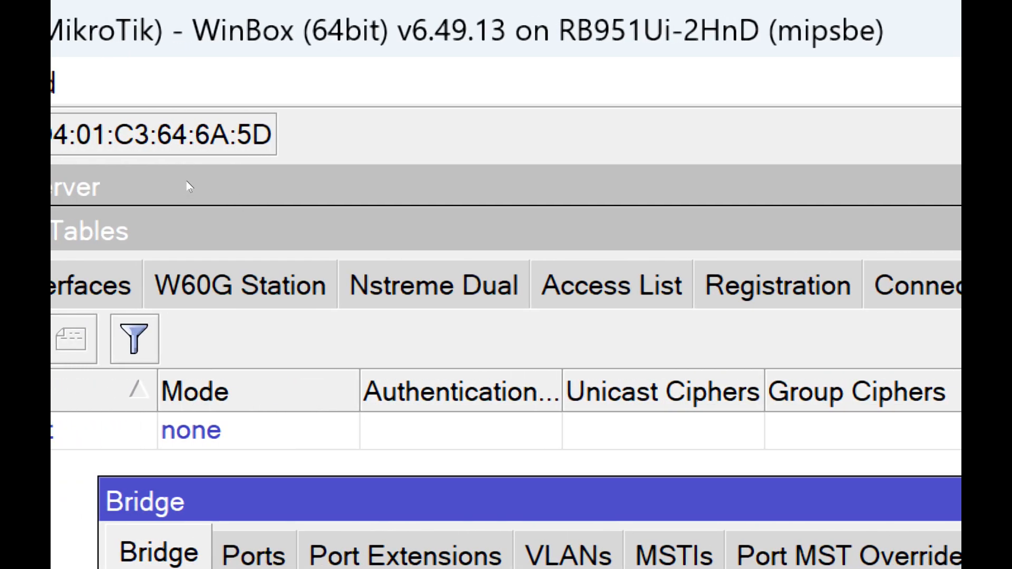
# - Create a new bridge interface with the name GRP 2 BRIDGE, apply it and close its settings
pyautogui.click(180, 152)
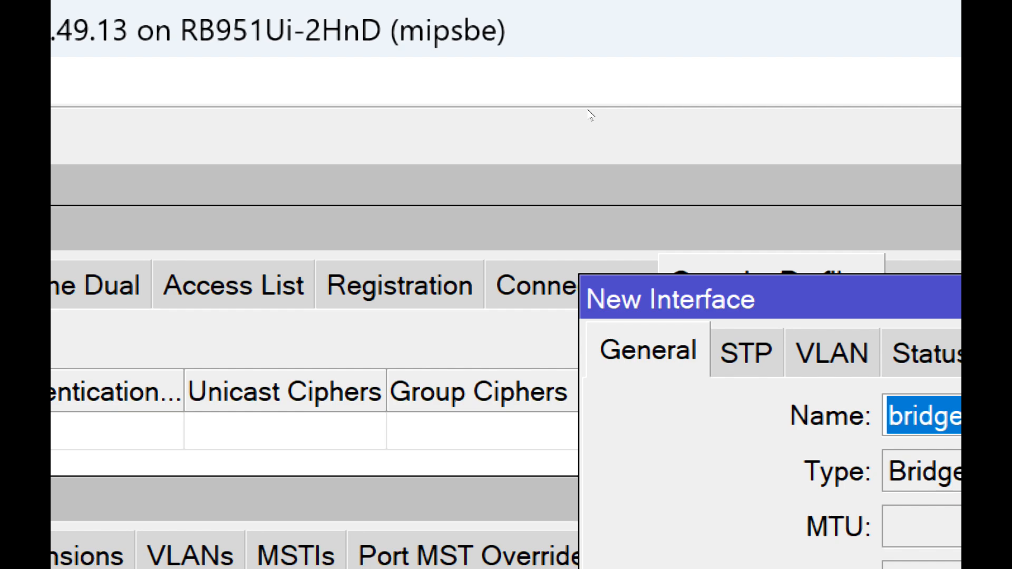
pyautogui.write('GRP 2 BRIDGE')
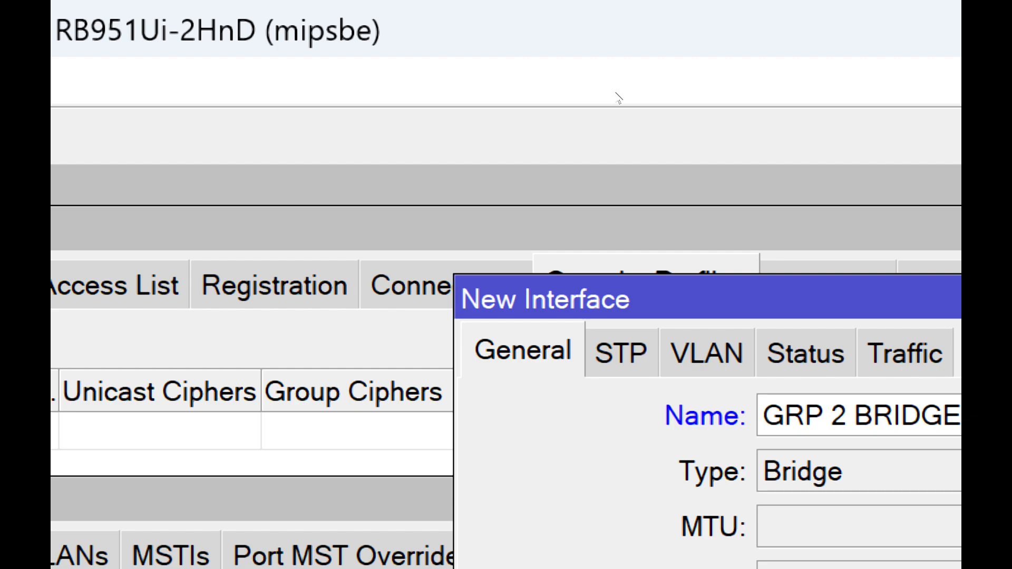
pyautogui.press('Return')
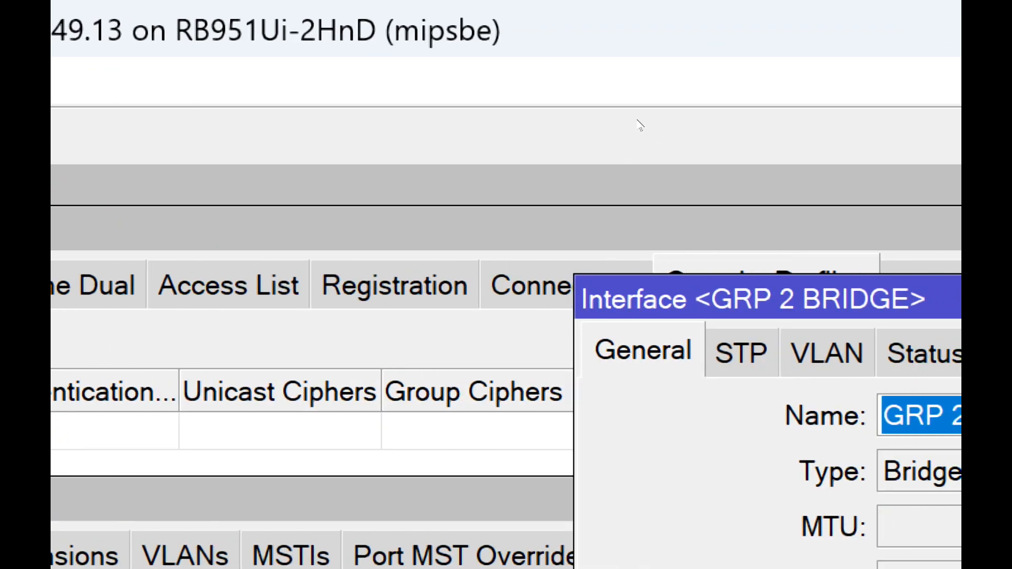
pyautogui.click(635, 119)
pyautogui.click(632, 91)
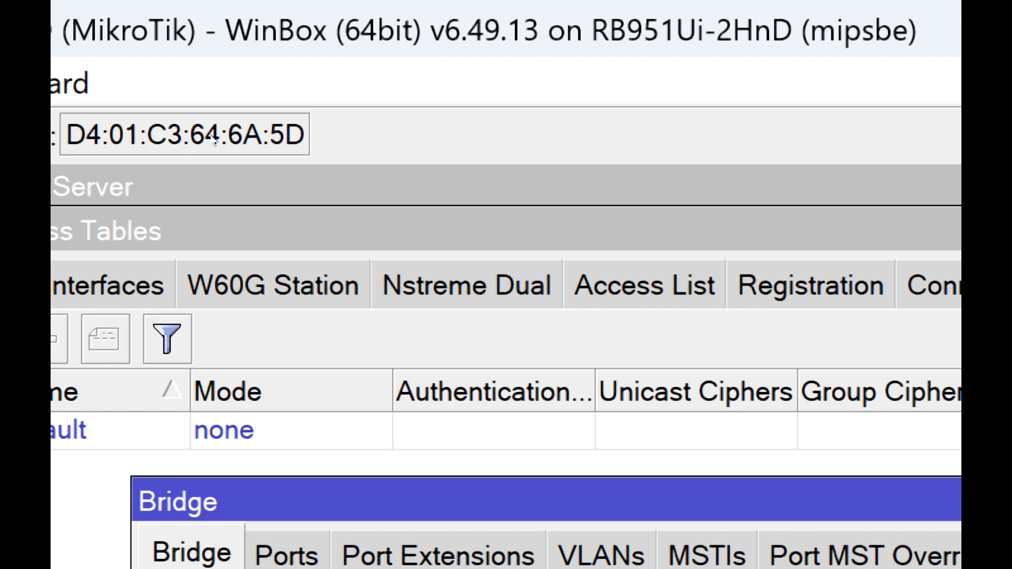
# - Add interface ether1 as a port of GRP 2 BRIDGE in the bridge ports list
pyautogui.click(286, 552)
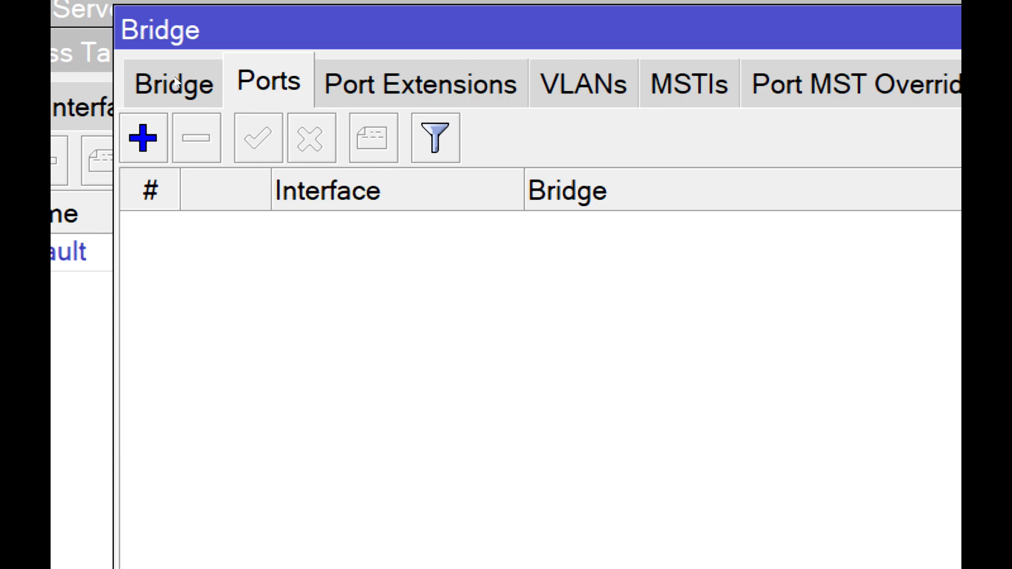
pyautogui.click(143, 139)
pyautogui.moveTo(424, 159); pyautogui.dragTo(318, 78)
pyautogui.click(380, 115)
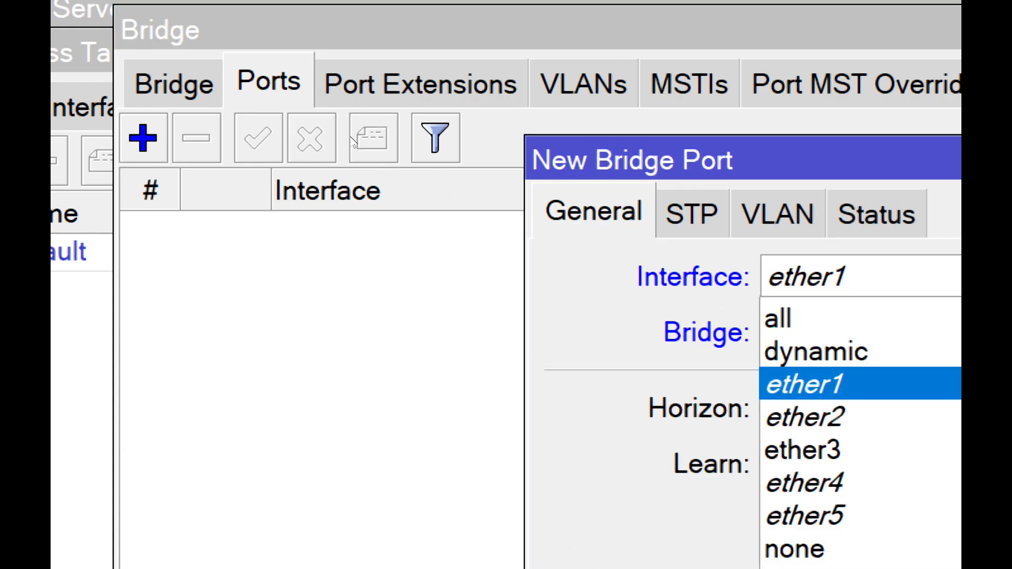
pyautogui.click(351, 137)
pyautogui.click(360, 128)
pyautogui.press('Return')
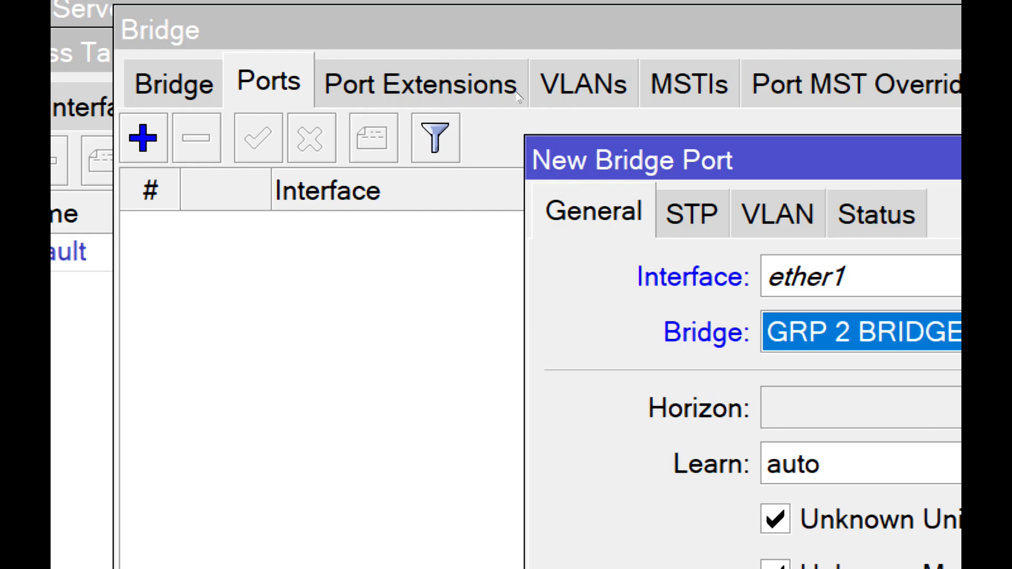
pyautogui.press('Return')
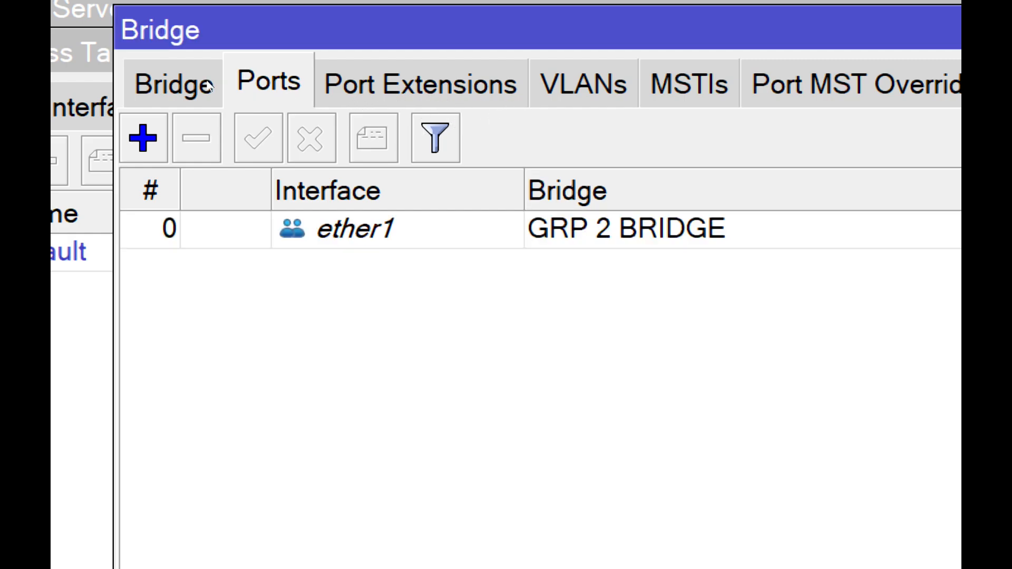
# - Add interface ether2 as a port of GRP 2 BRIDGE
pyautogui.click(142, 139)
pyautogui.click(341, 119)
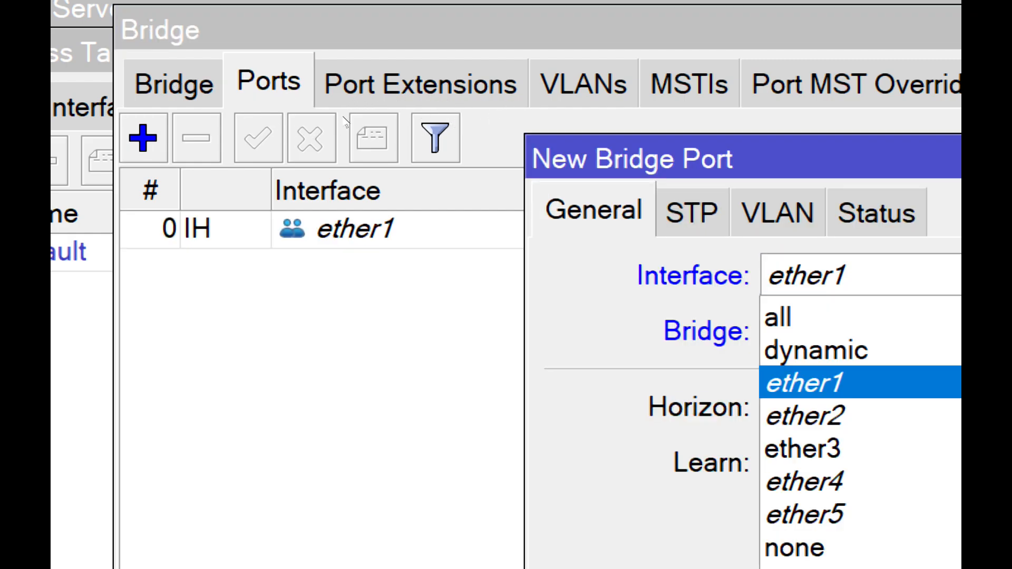
pyautogui.click(349, 145)
pyautogui.press('Return')
# - Add interface ether3 as a port of GRP 2 BRIDGE
pyautogui.click(142, 138)
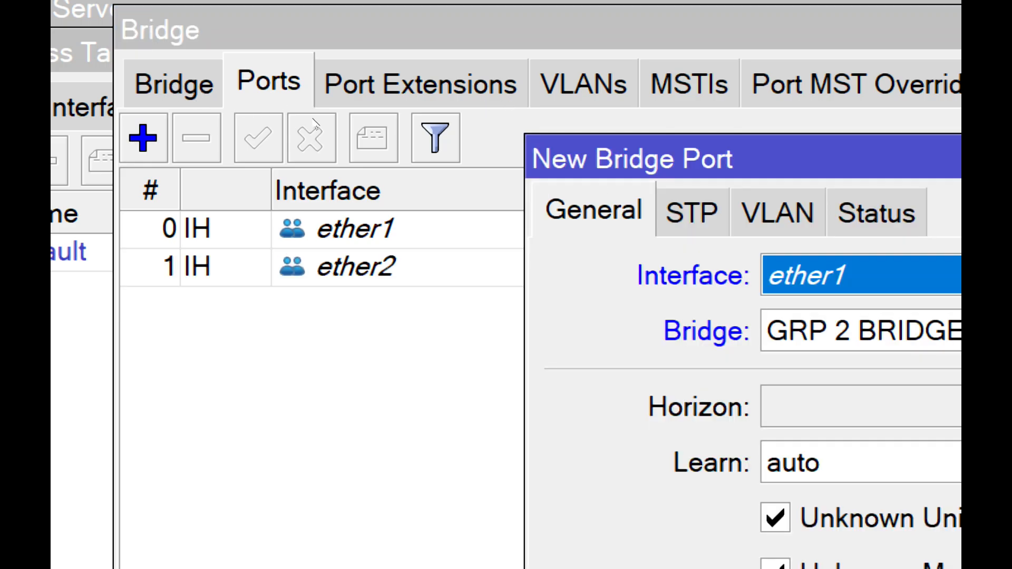
pyautogui.click(360, 122)
pyautogui.press('Down')
pyautogui.press('Down')
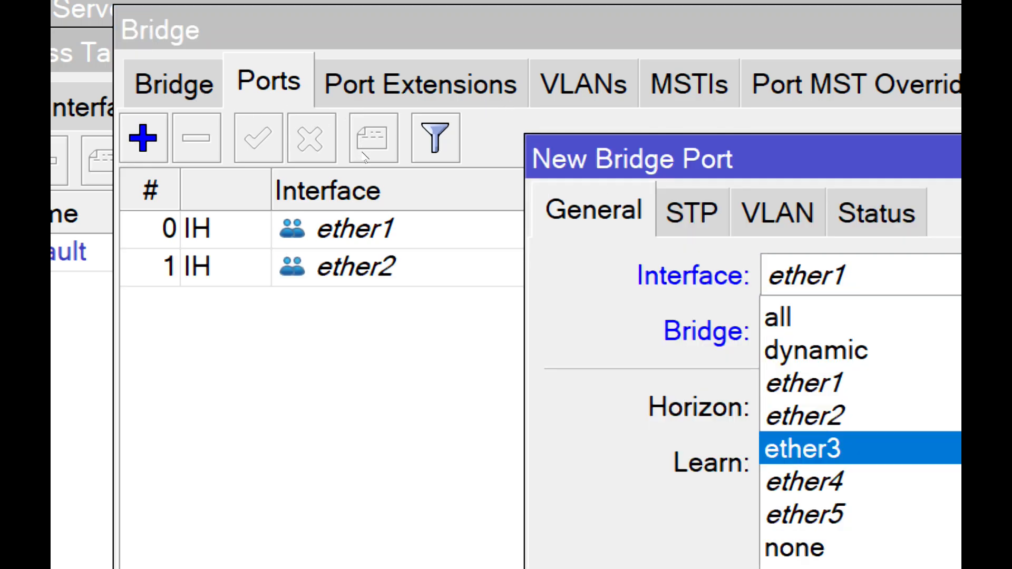
pyautogui.press('Return')
pyautogui.press('Return')
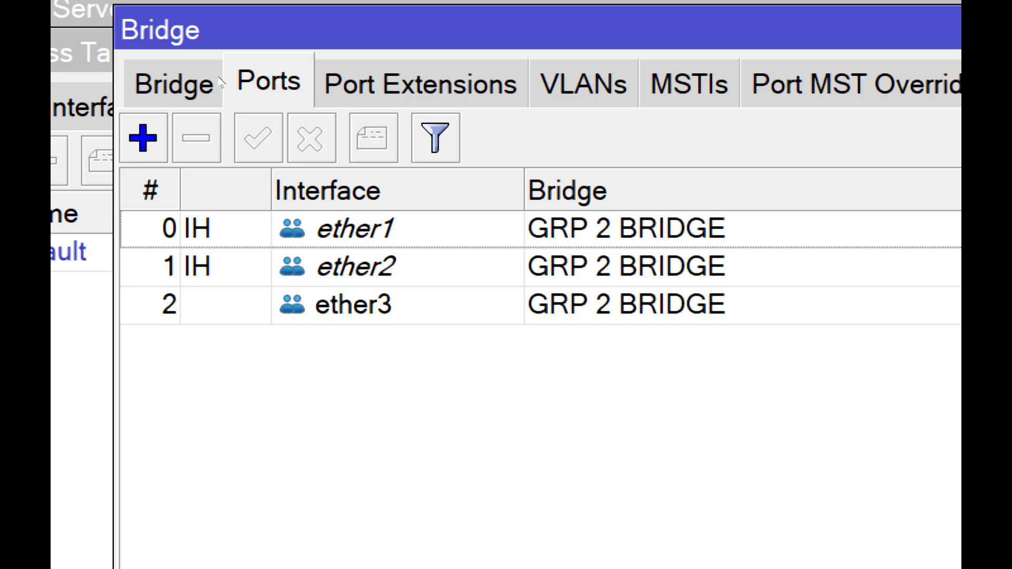
# - Add interface ether4 as a port of GRP 2 BRIDGE
pyautogui.press('Insert')
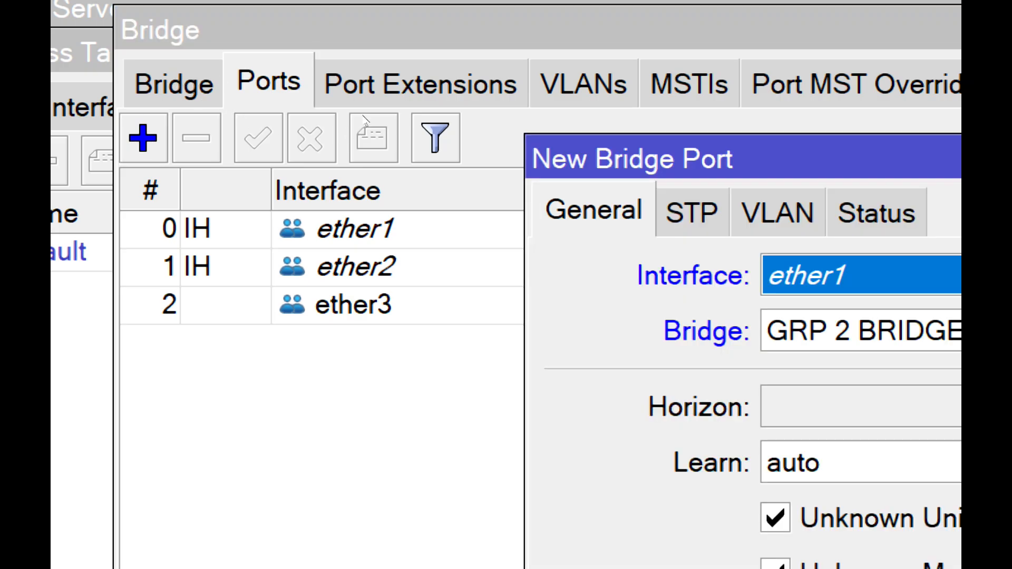
pyautogui.hotkey('alt', 'Down')
pyautogui.press('Down')
pyautogui.press('Down')
pyautogui.press('Down')
pyautogui.press('Return')
pyautogui.press('Return')
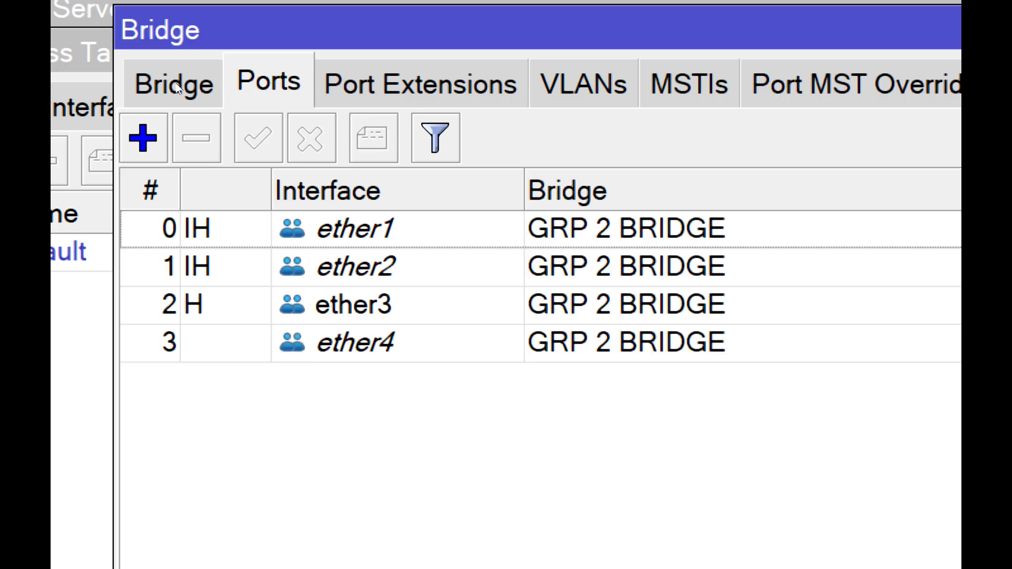
# - Add interface ether5 as a port of GRP 2 BRIDGE
pyautogui.press('Insert')
pyautogui.hotkey('alt', 'Down')
pyautogui.press('Down')
pyautogui.press('Down')
pyautogui.press('Down')
pyautogui.press('Down')
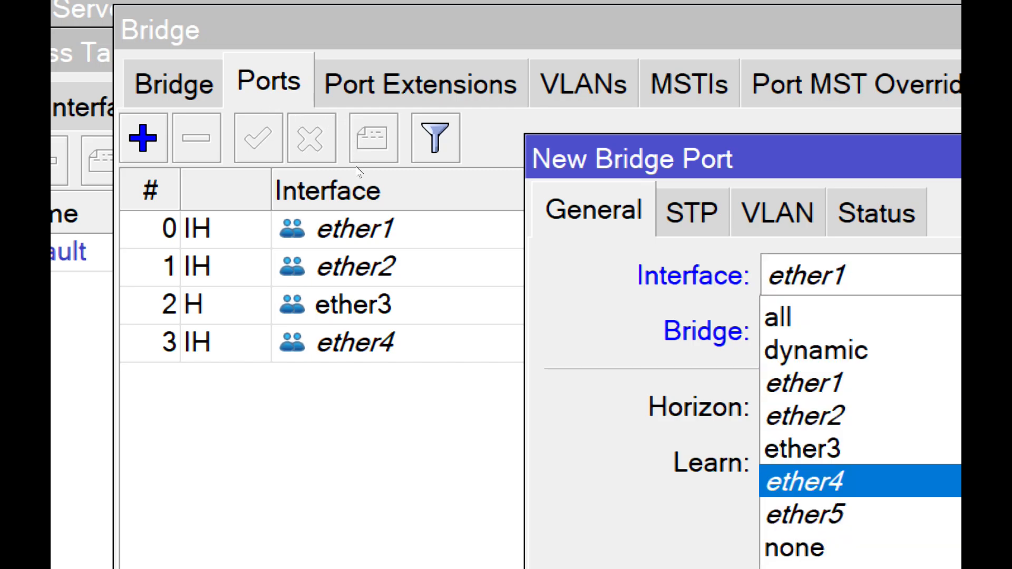
pyautogui.press('Down')
pyautogui.press('Return')
pyautogui.press('Return')
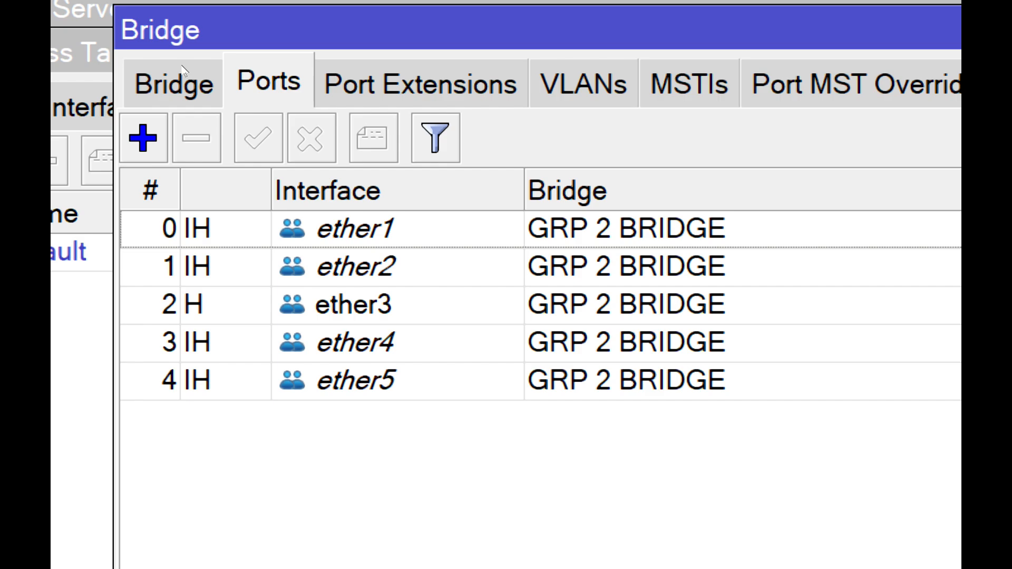
# - Bring up the router's IP address list and start a new address entry
pyautogui.moveTo(266, 47); pyautogui.dragTo(243, 63)
pyautogui.moveTo(523, 63); pyautogui.dragTo(53, 83)
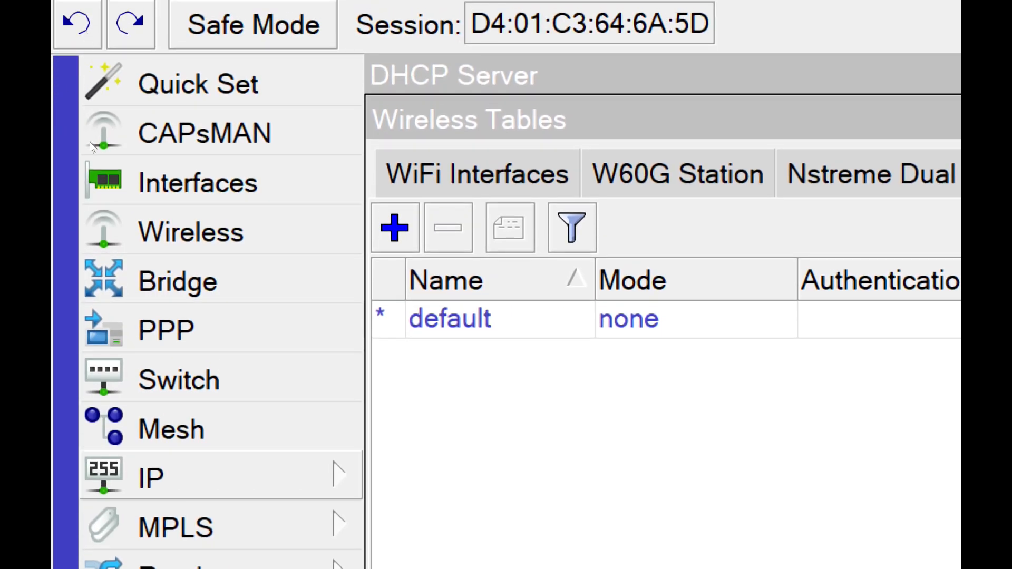
pyautogui.click(221, 477)
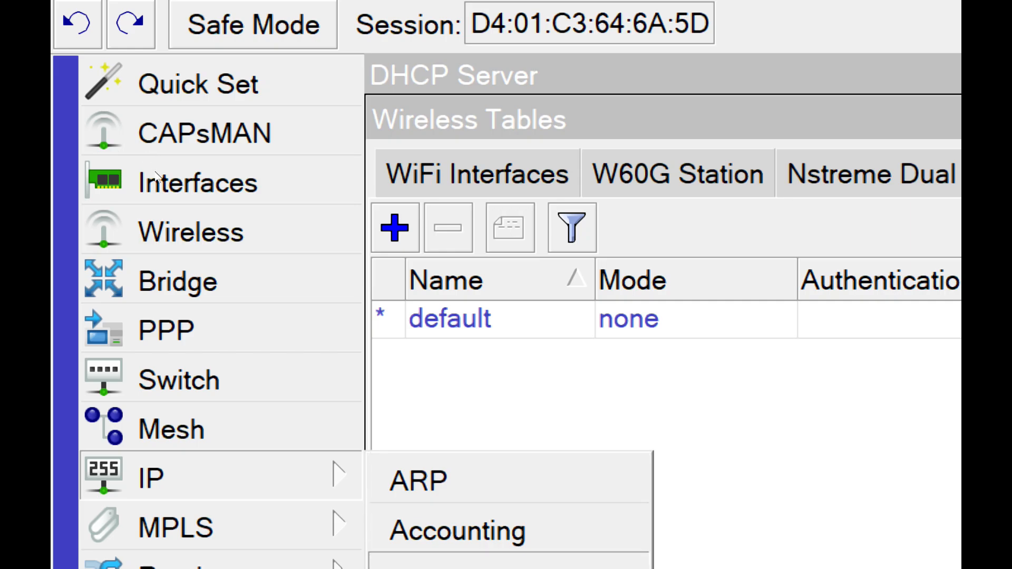
pyautogui.click(400, 563)
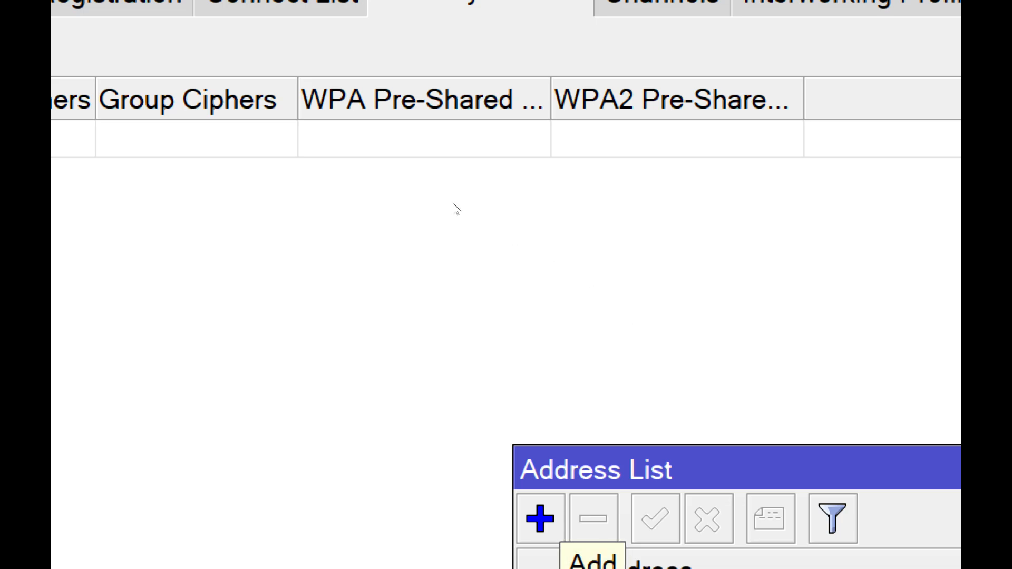
pyautogui.click(540, 519)
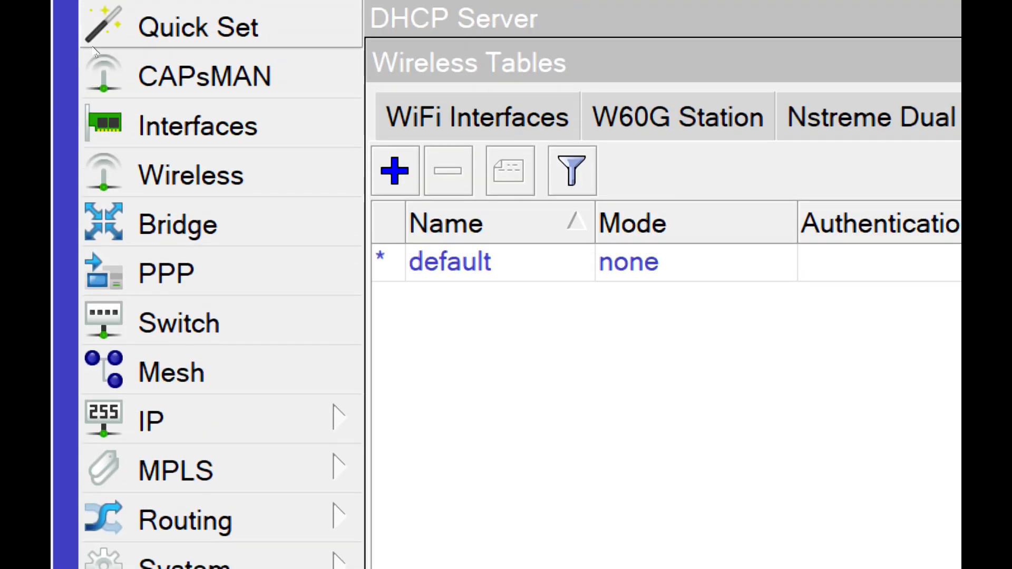
# - Bring up the DNS settings, enter a primary and a secondary DNS server, and close them
pyautogui.click(253, 420)
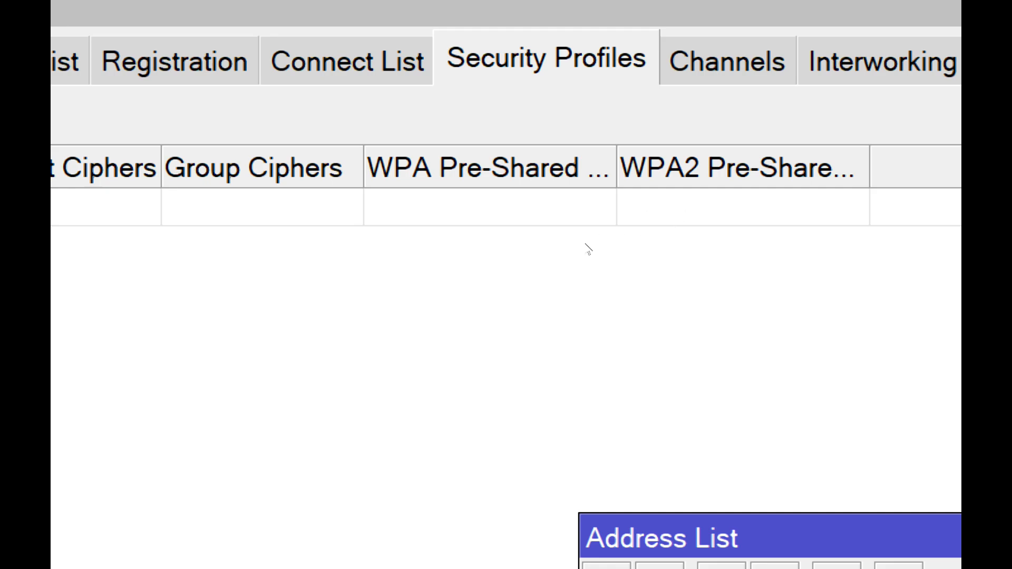
pyautogui.moveTo(582, 189); pyautogui.dragTo(583, 240)
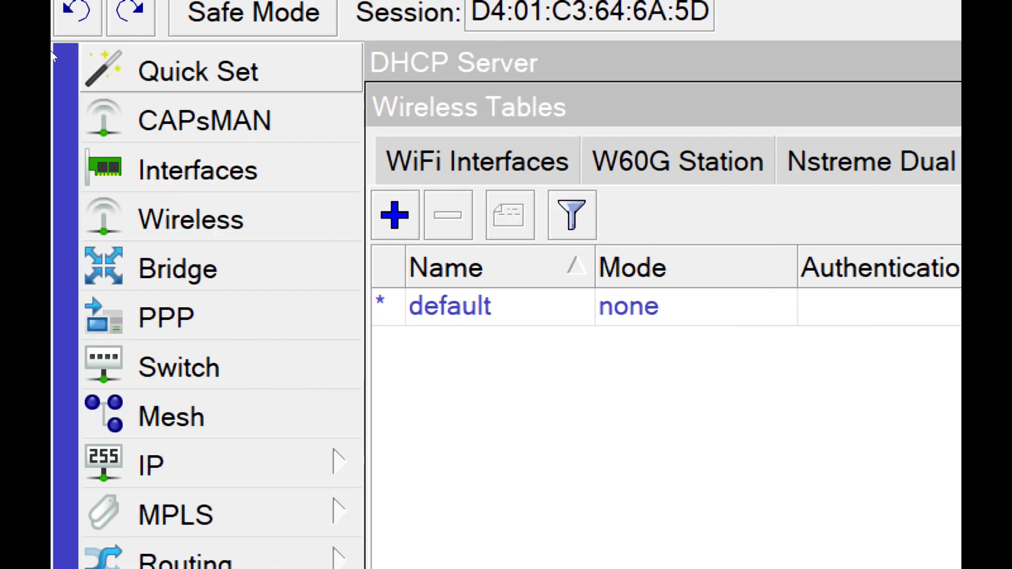
pyautogui.click(221, 463)
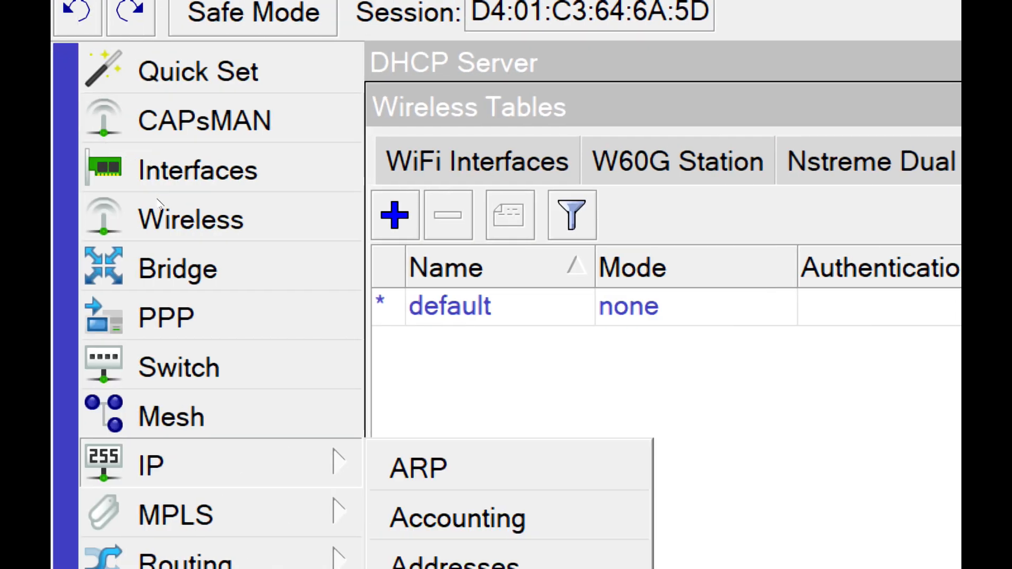
pyautogui.click(179, 227)
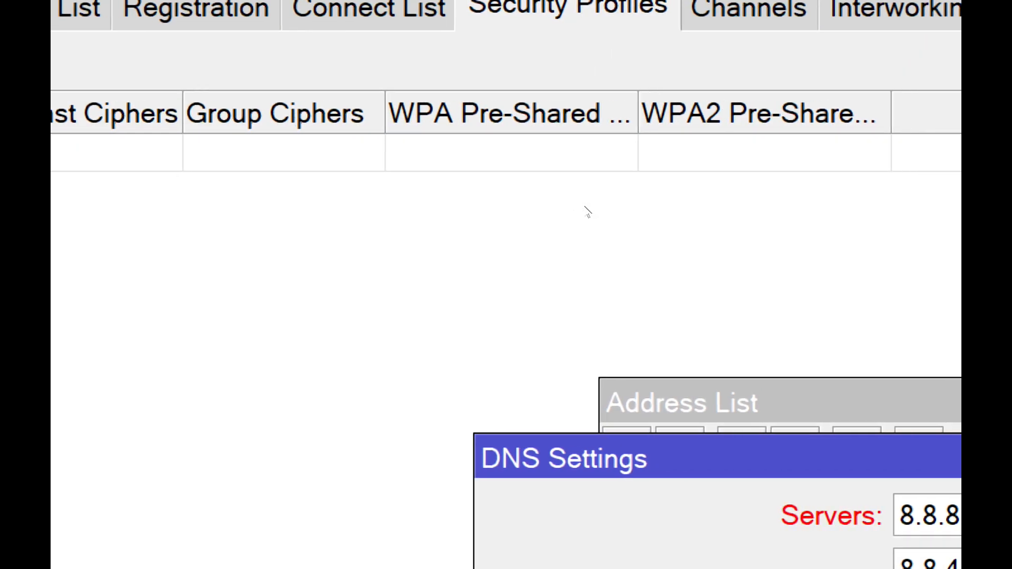
pyautogui.press('Escape')
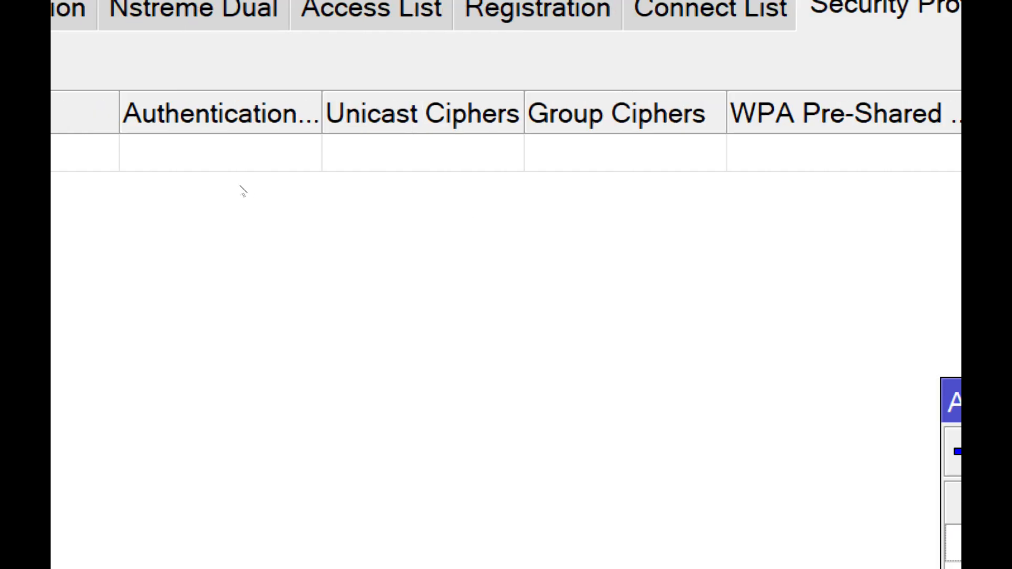
# - Reopen the DNS settings to check the servers, and close them again
pyautogui.click(221, 309)
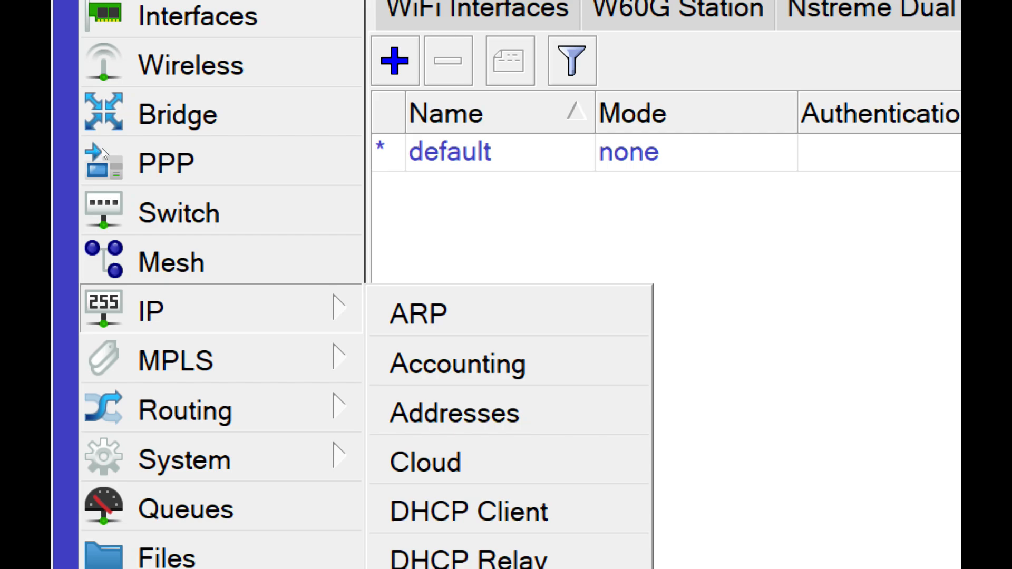
pyautogui.click(161, 238)
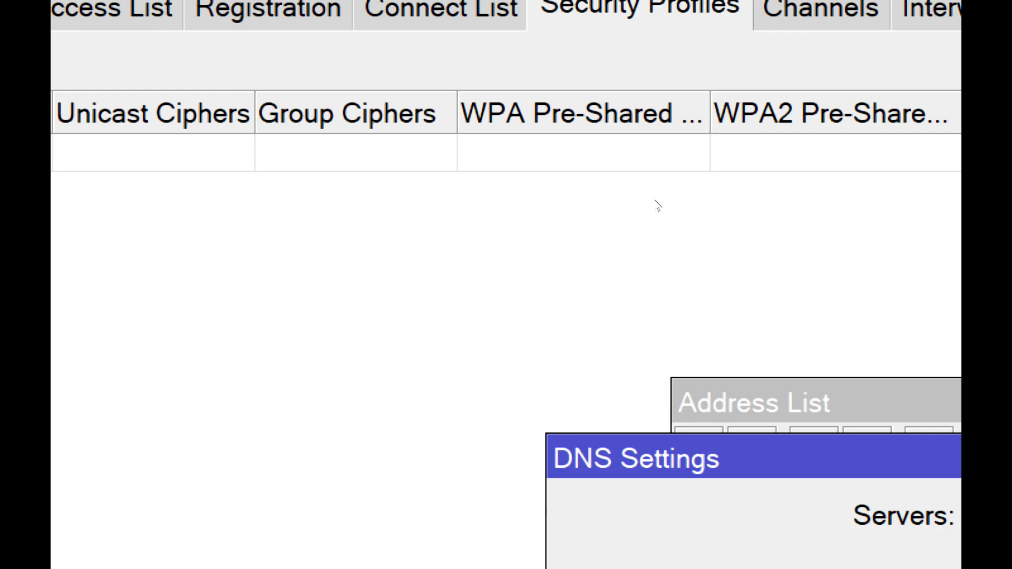
pyautogui.press('Escape')
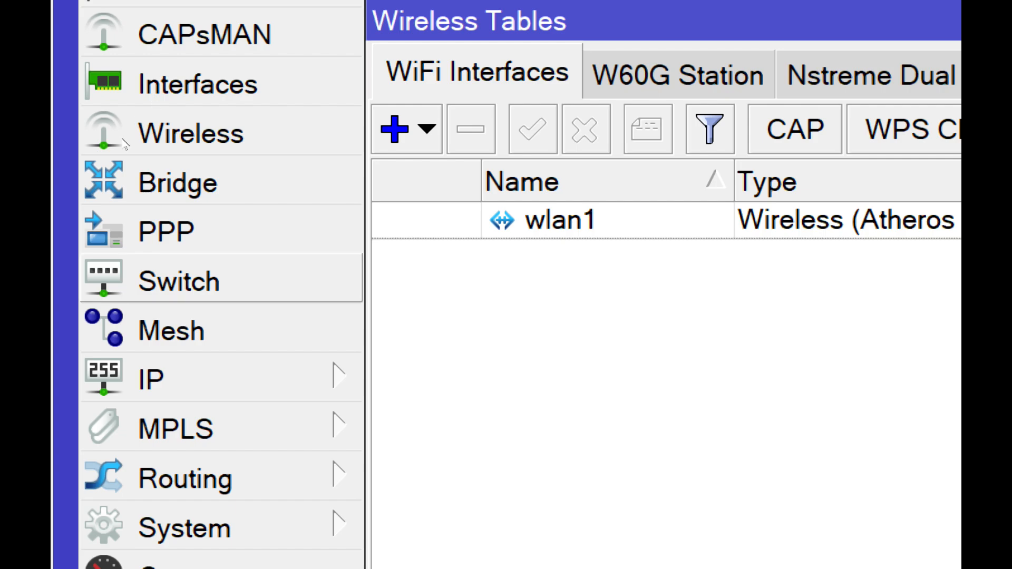
# - Add a DHCP client on interface wlan1 with Use Peer DNS and Use Peer NTP enabled
pyautogui.click(211, 378)
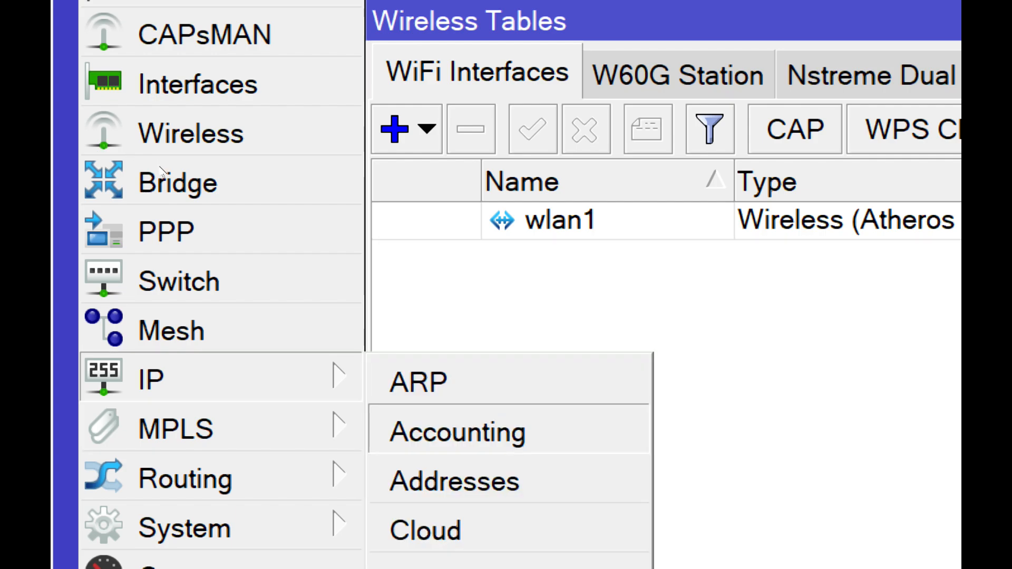
pyautogui.click(174, 203)
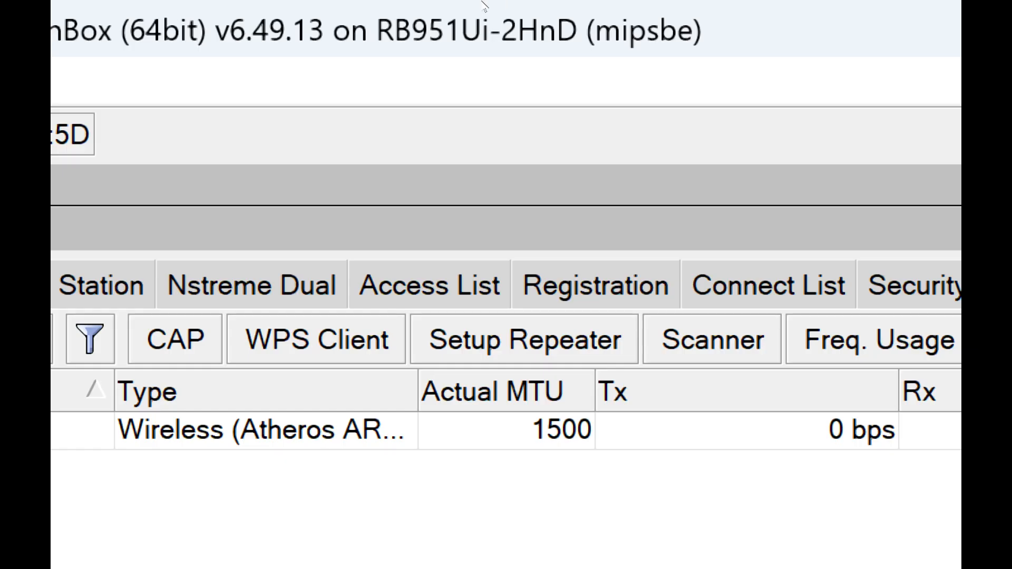
pyautogui.moveTo(347, 161); pyautogui.dragTo(308, 37)
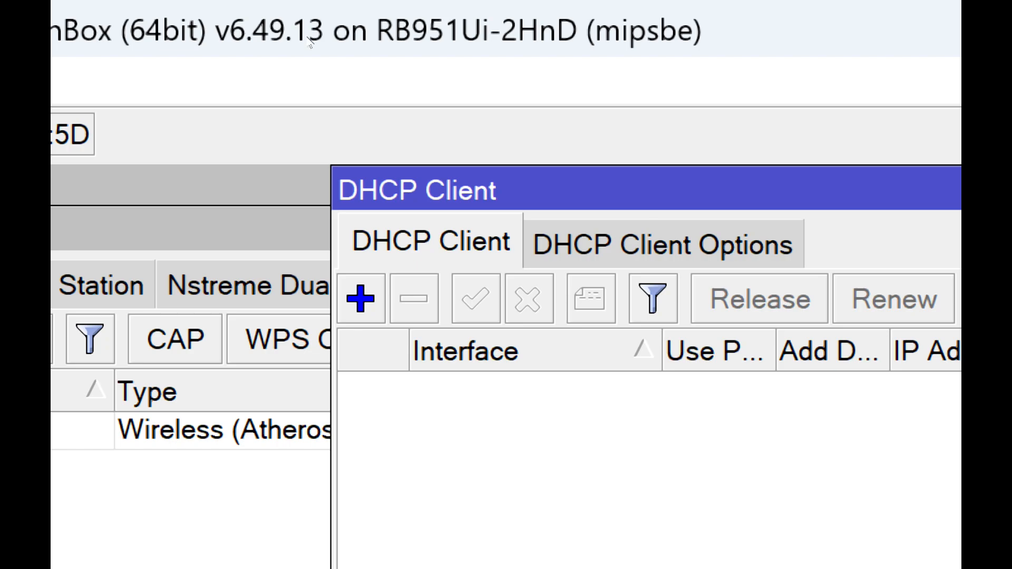
pyautogui.click(279, 71)
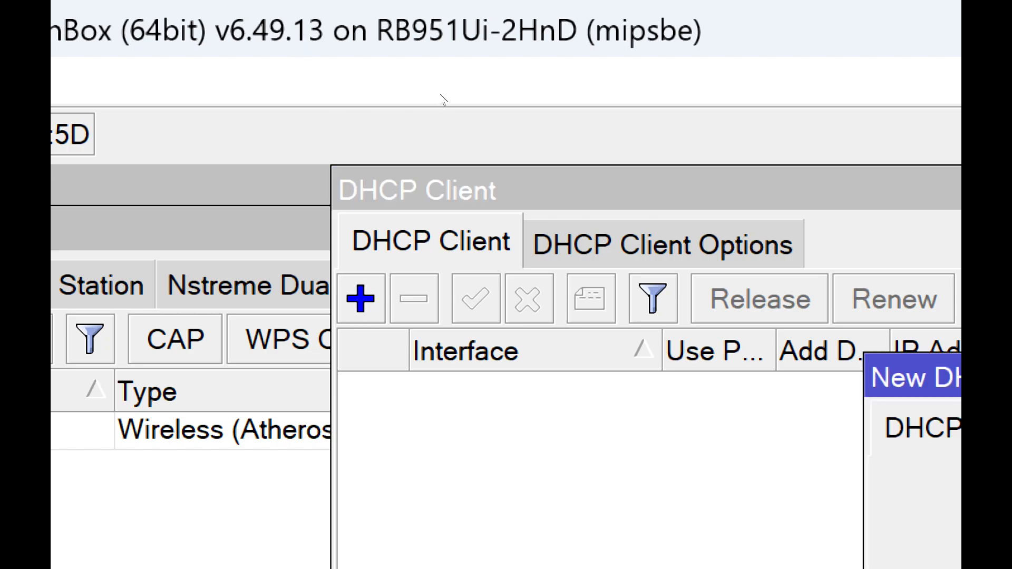
pyautogui.click(475, 102)
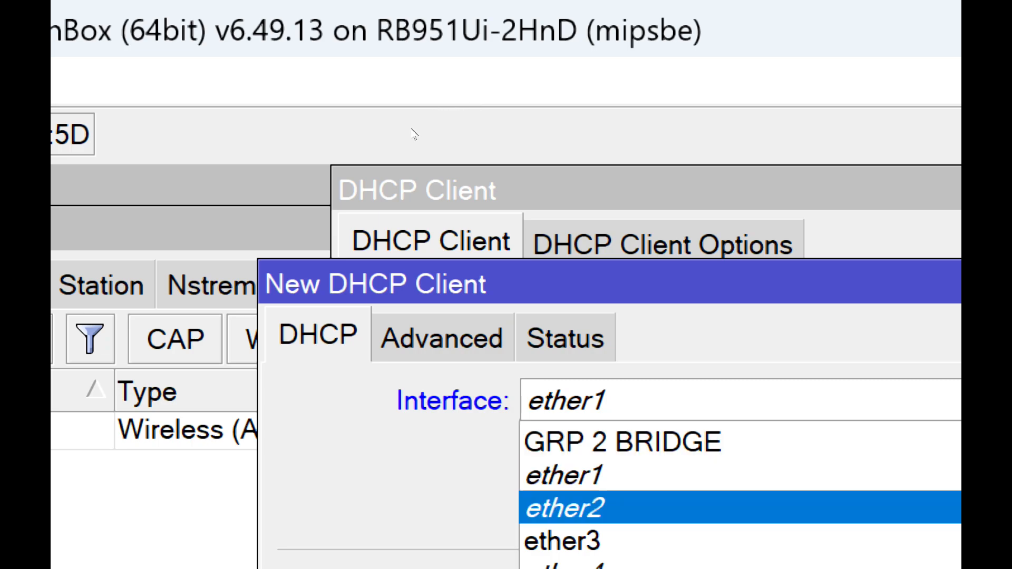
pyautogui.click(356, 160)
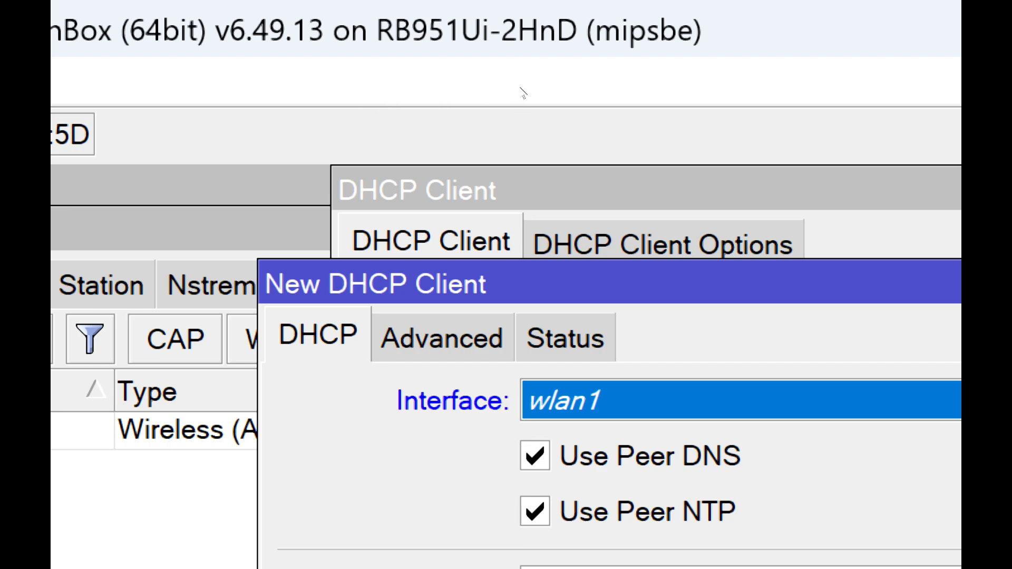
pyautogui.press('Return')
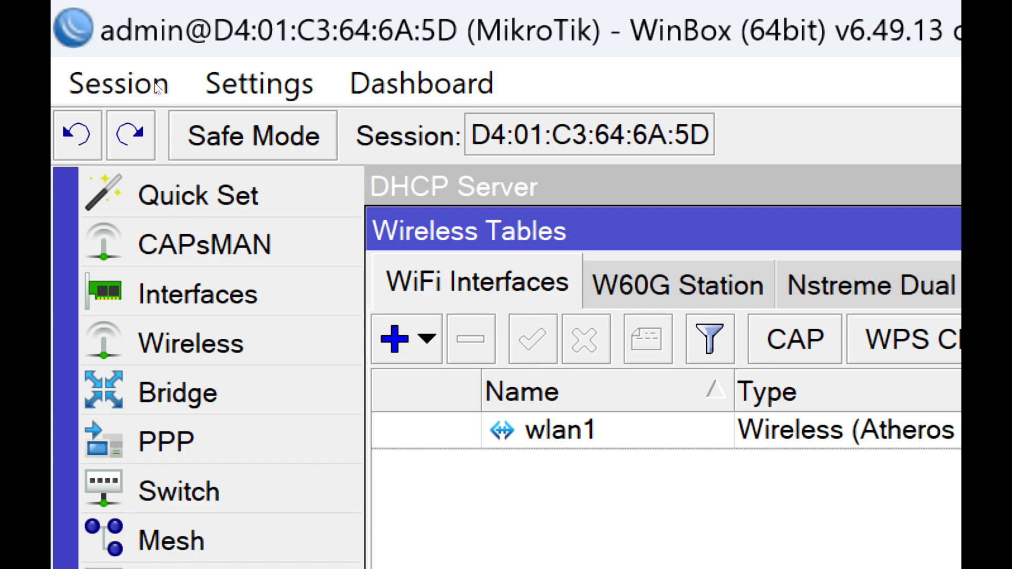
# - Bring up the wireless settings of wlan1 and run a scan for networks on that interface
pyautogui.click(535, 425)
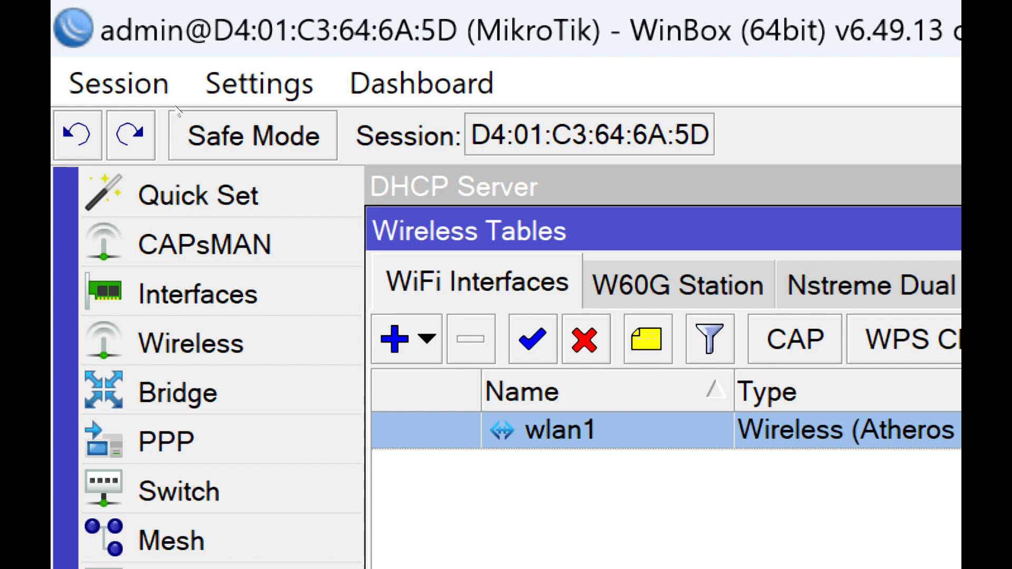
pyautogui.doubleClick(551, 428)
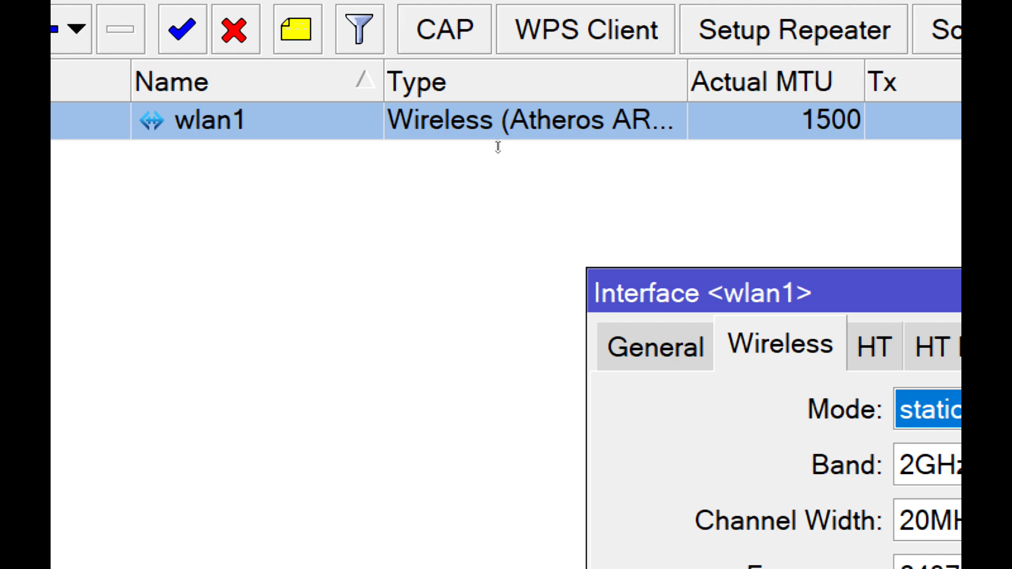
pyautogui.moveTo(692, 271); pyautogui.dragTo(431, 108)
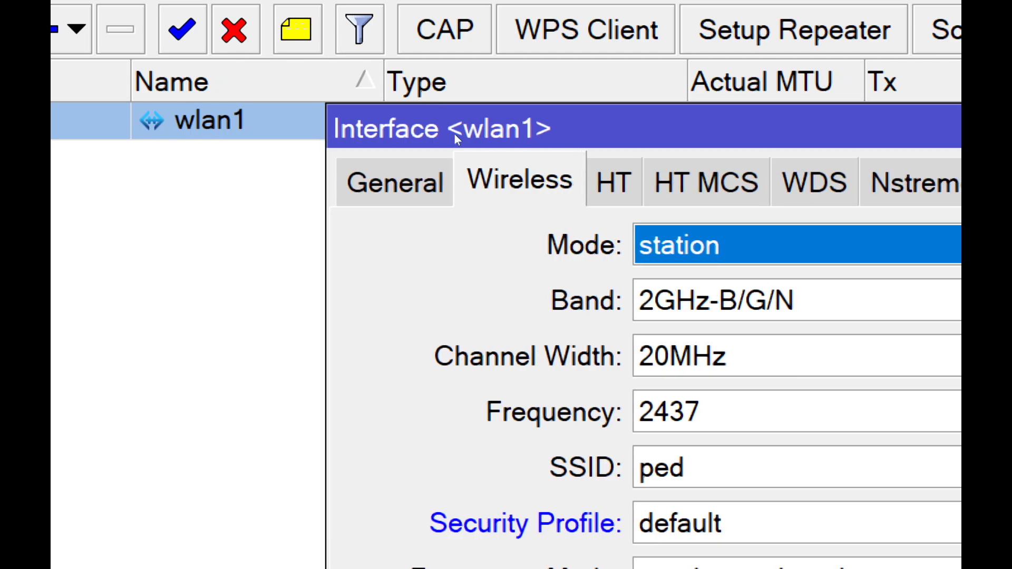
pyautogui.click(493, 268)
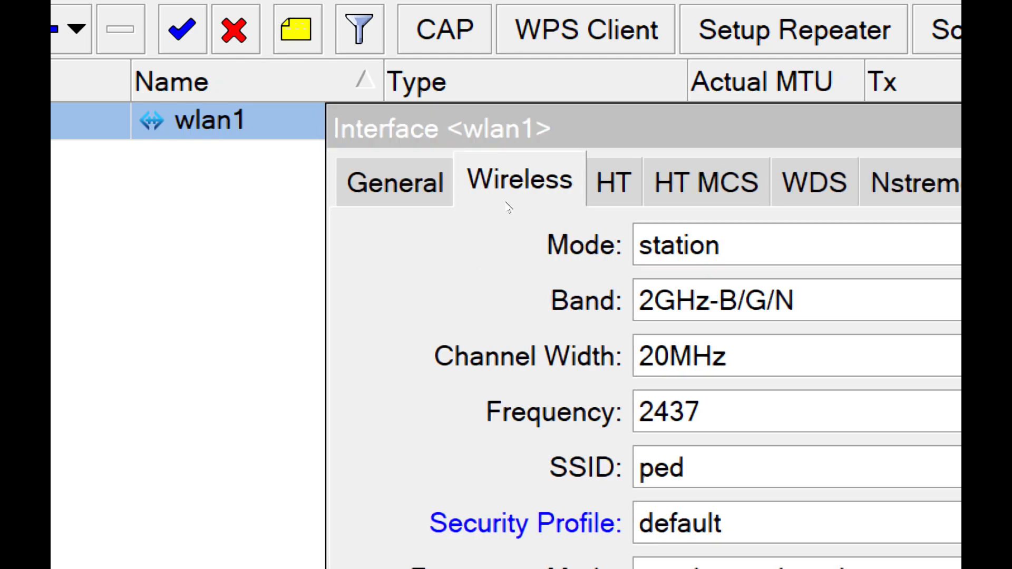
pyautogui.moveTo(517, 167); pyautogui.dragTo(338, 163)
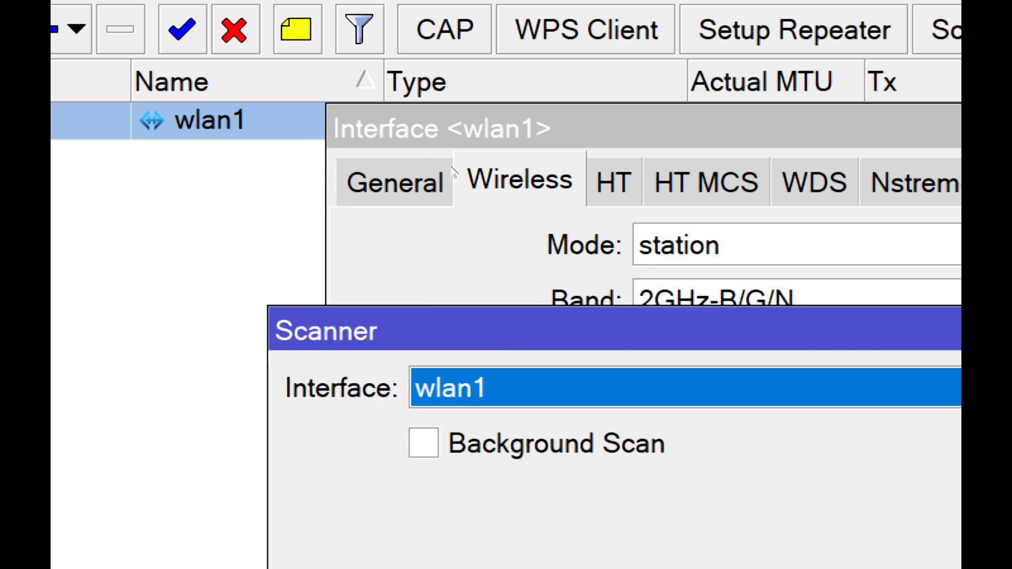
pyautogui.click(470, 173)
pyautogui.press('Return')
pyautogui.press('Return')
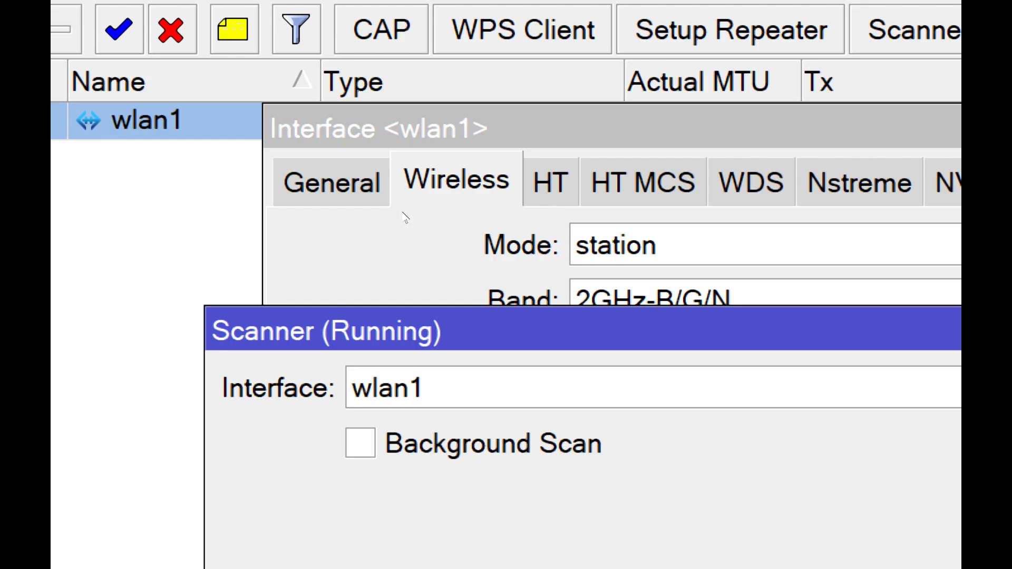
# - Connect wlan1 to the scanned network ped on frequency 2412, apply the wireless settings and close them
pyautogui.click(508, 219)
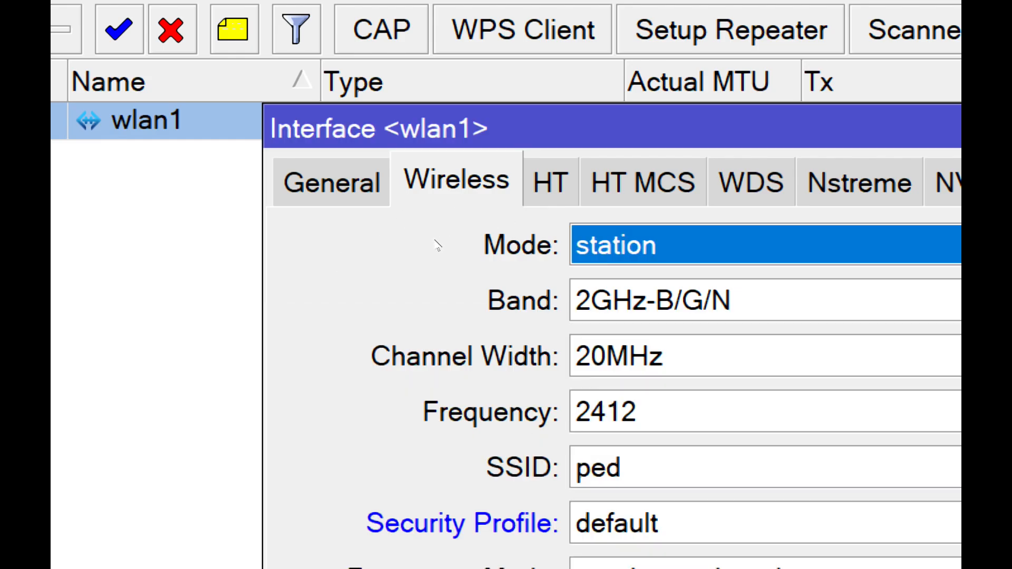
pyautogui.click(476, 153)
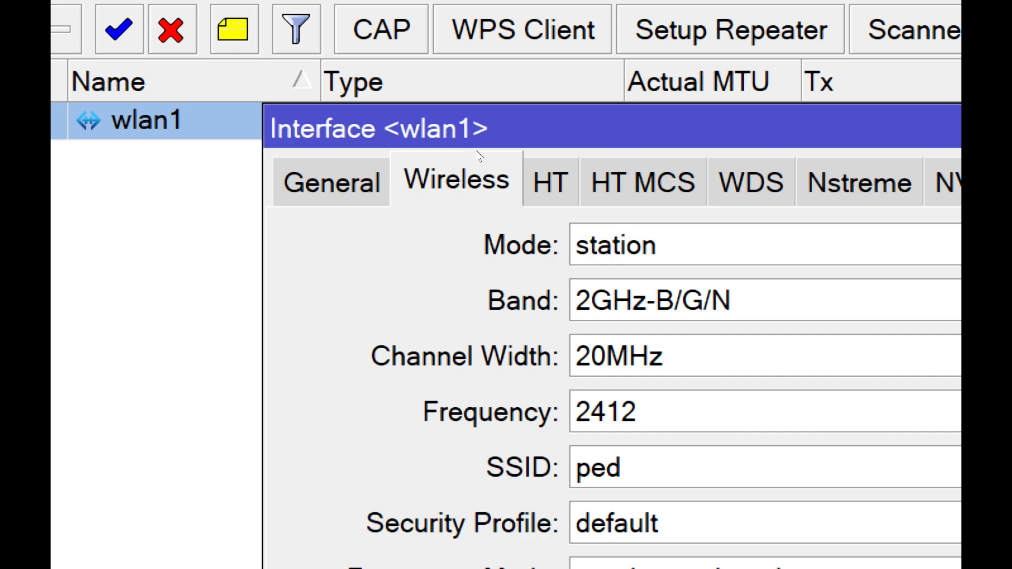
pyautogui.press('Escape')
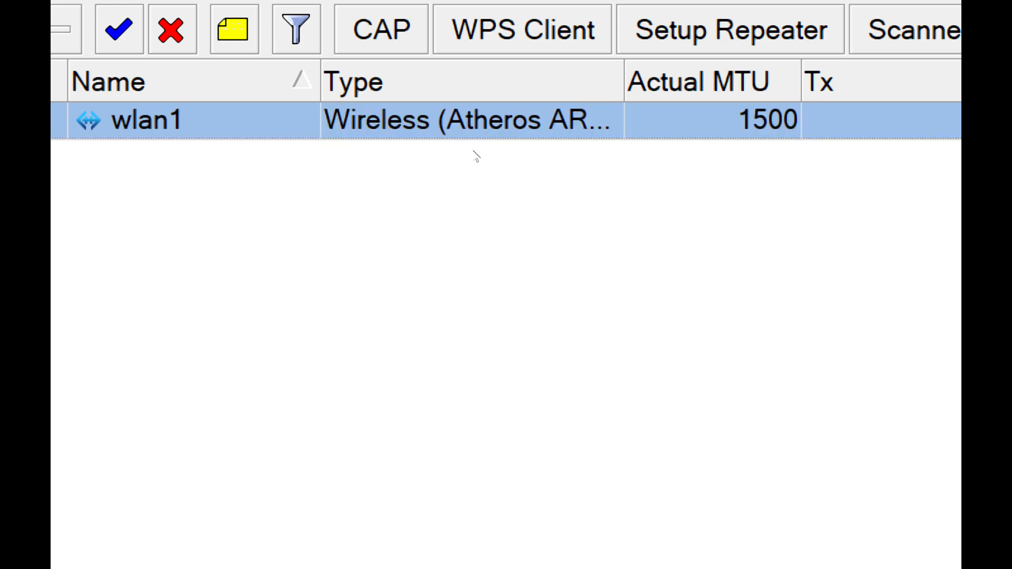
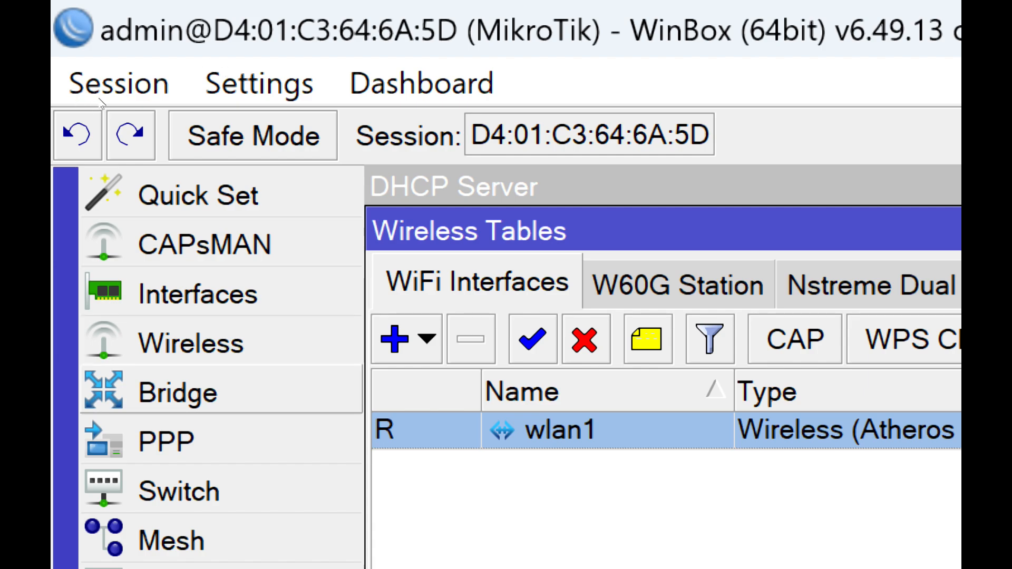
# - Close the Wireless Tables window and return to the DHCP Server list
pyautogui.click(169, 219)
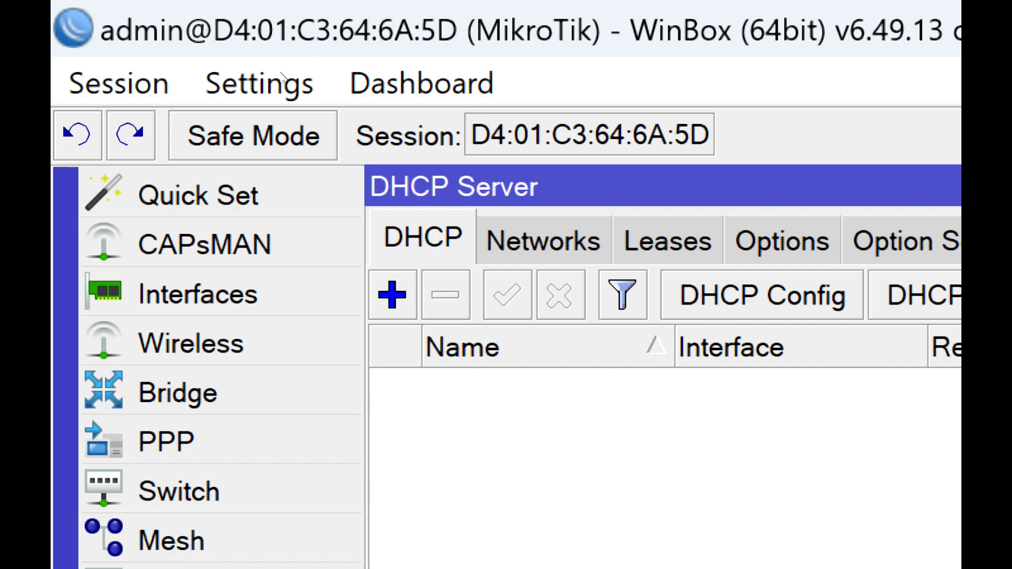
pyautogui.click(221, 566)
pyautogui.click(170, 206)
pyautogui.click(283, 73)
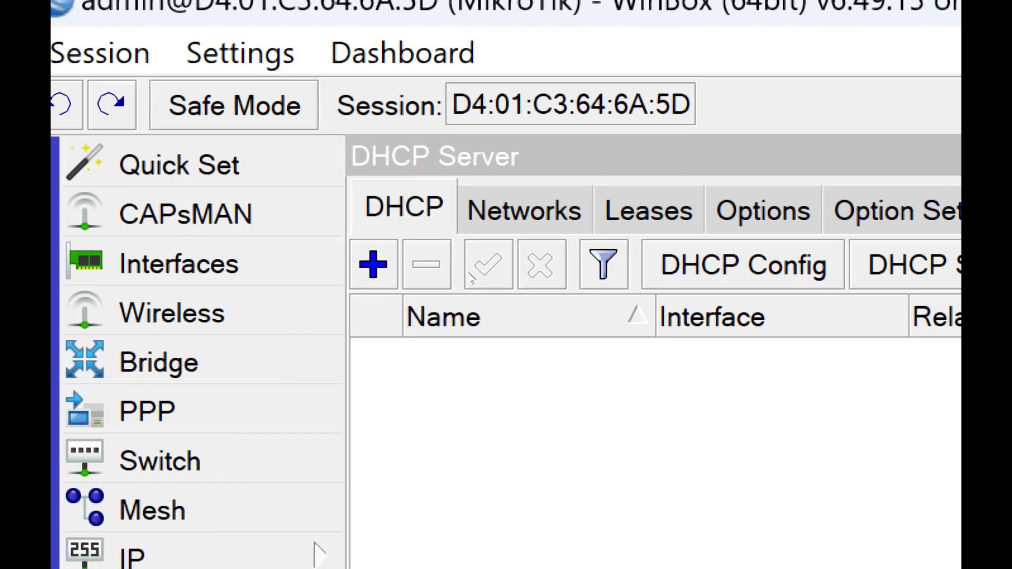
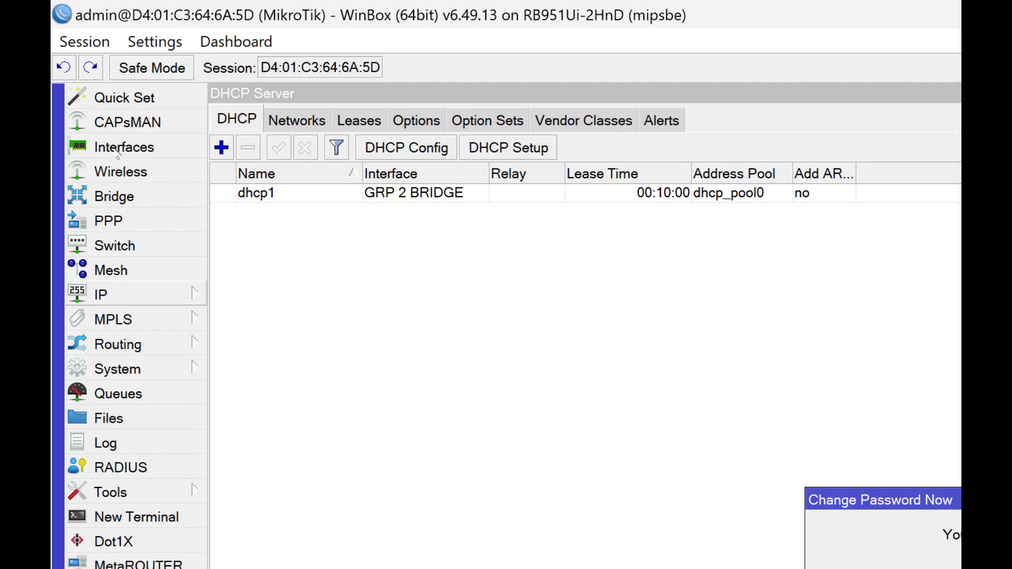
# - Open the router's IP firewall settings and display its NAT rules
pyautogui.click(177, 295)
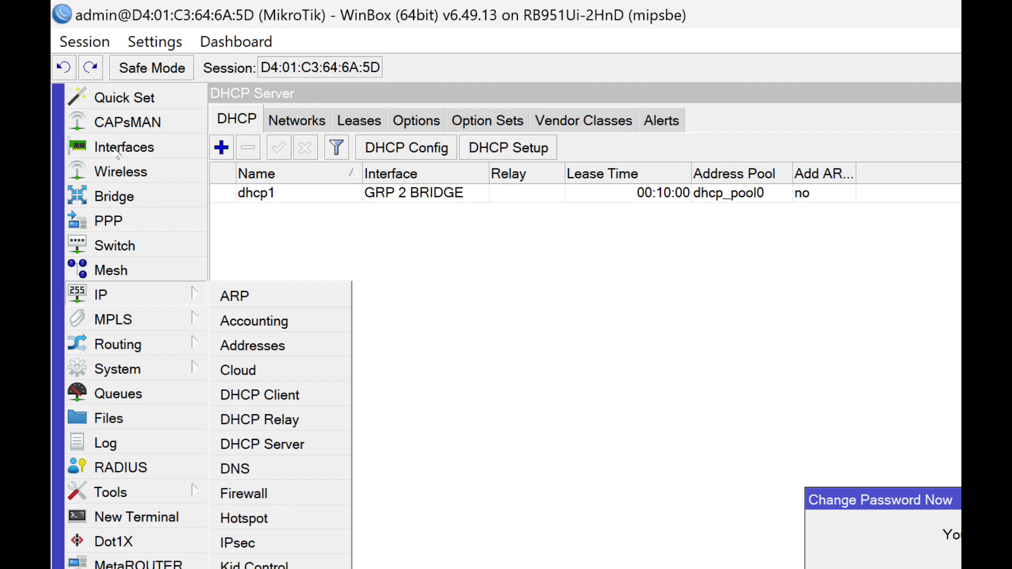
pyautogui.press('super+plus')
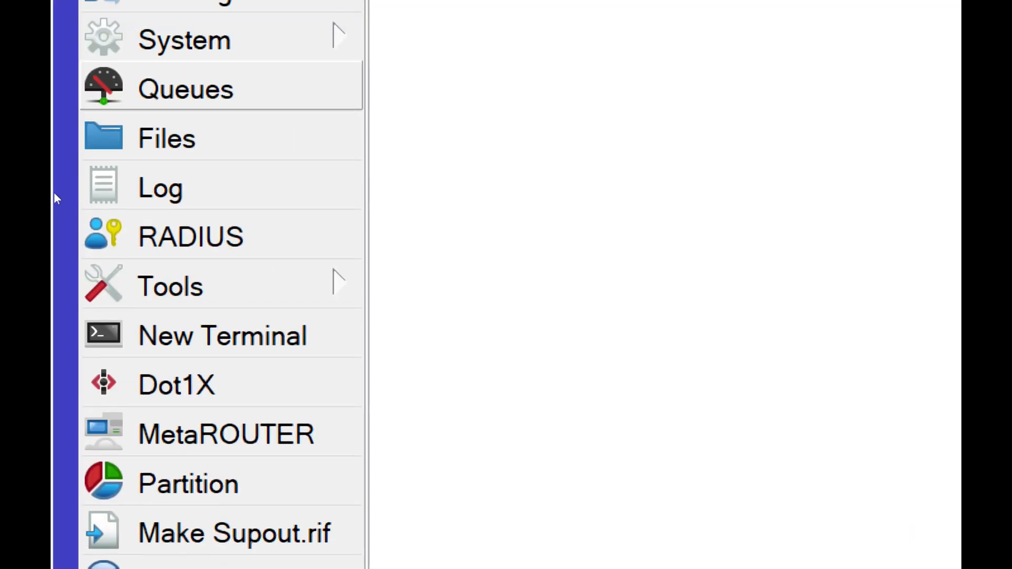
pyautogui.click(221, 80)
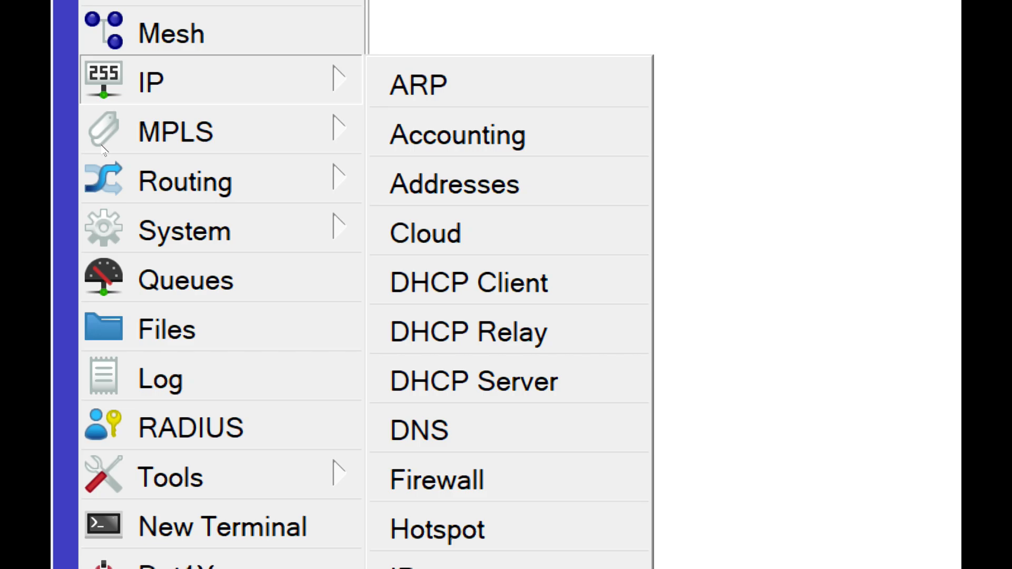
pyautogui.click(438, 477)
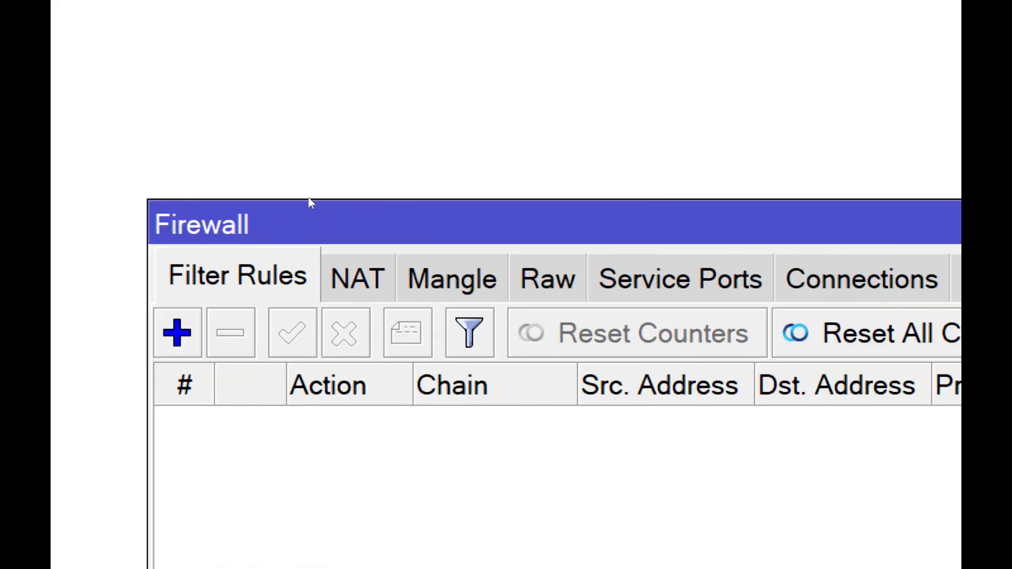
pyautogui.hotkey('ctrl', 'Tab')
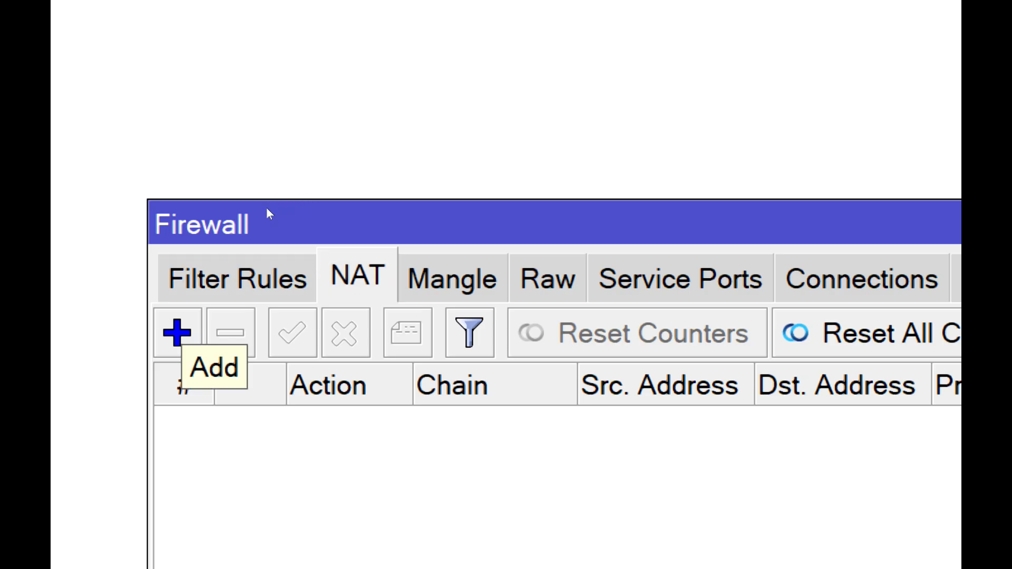
pyautogui.click(258, 282)
pyautogui.click(358, 277)
# - Add a NAT rule with the srcnat chain and the masquerade action
pyautogui.click(177, 333)
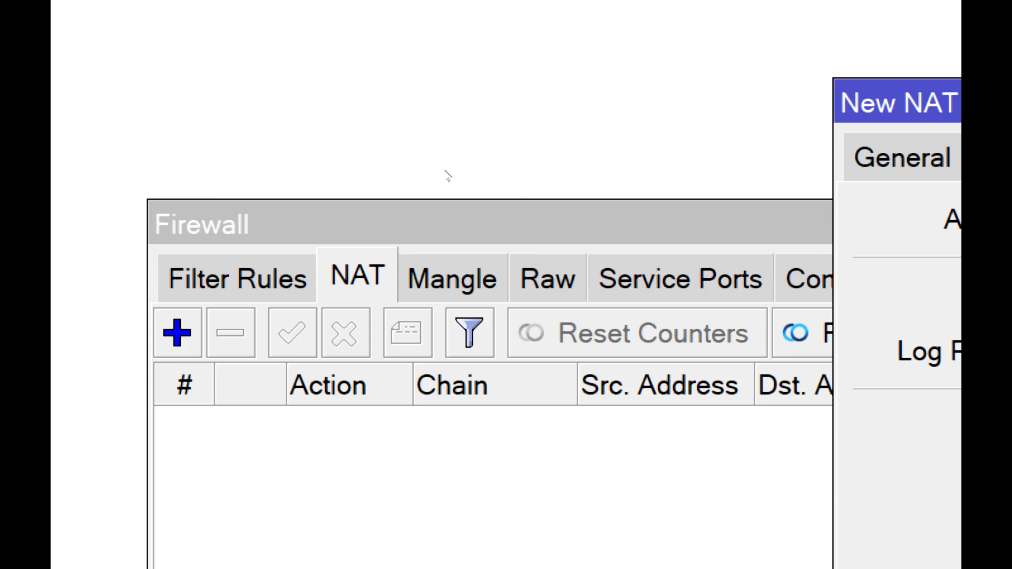
pyautogui.click(901, 158)
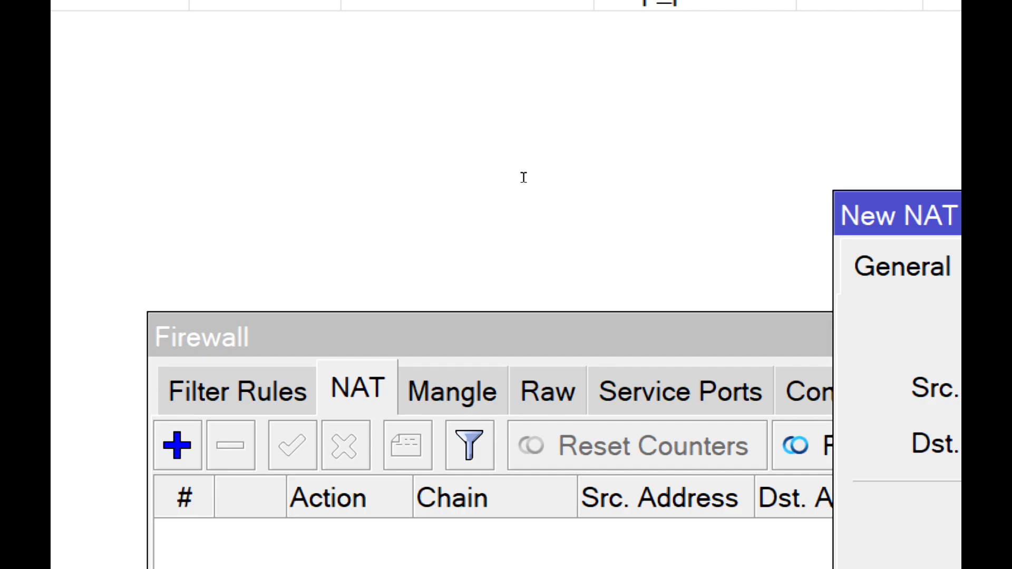
pyautogui.click(534, 166)
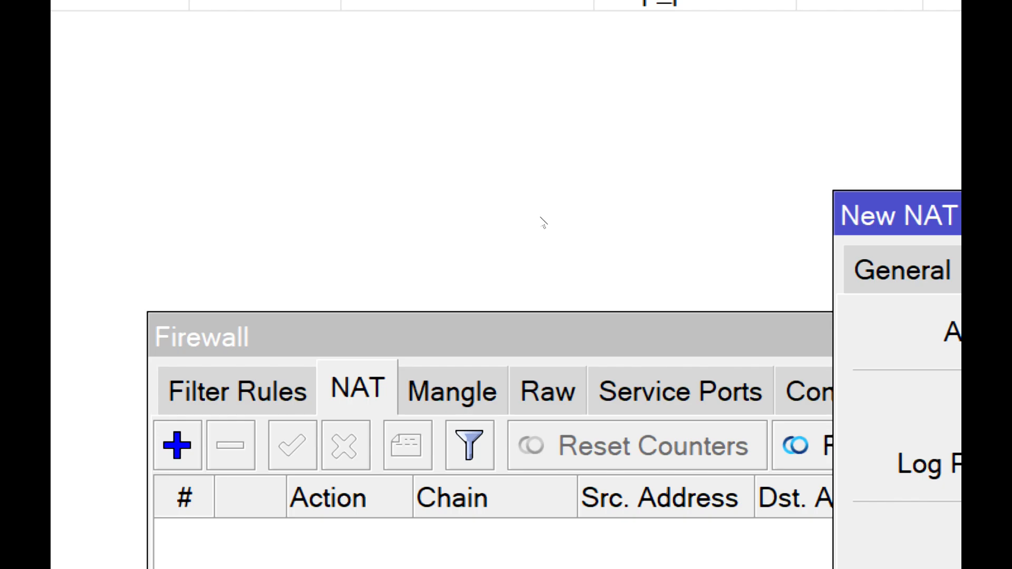
pyautogui.click(525, 243)
pyautogui.click(619, 168)
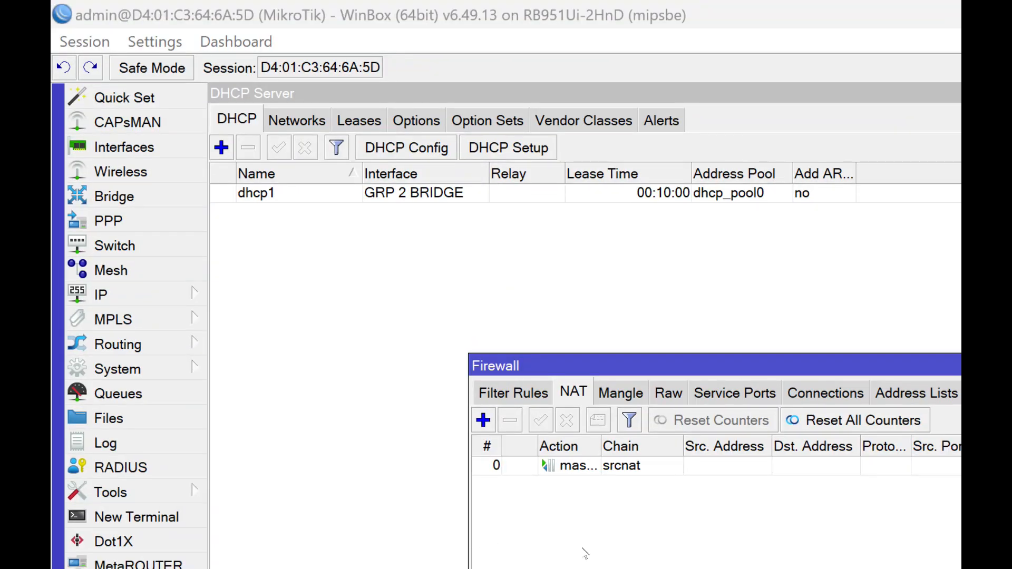
# - Test internet access by switching to the Chrome browser and searching Google for "FFFF", and return to WinBox
pyautogui.hotkey('alt', 'Tab')
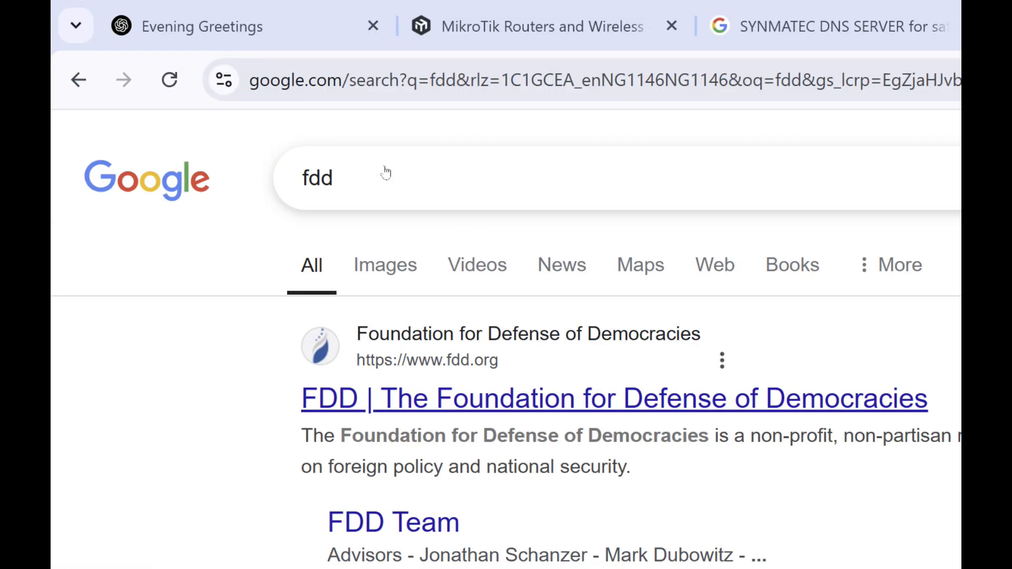
pyautogui.click(322, 66)
pyautogui.write('FFFF')
pyautogui.press('Return')
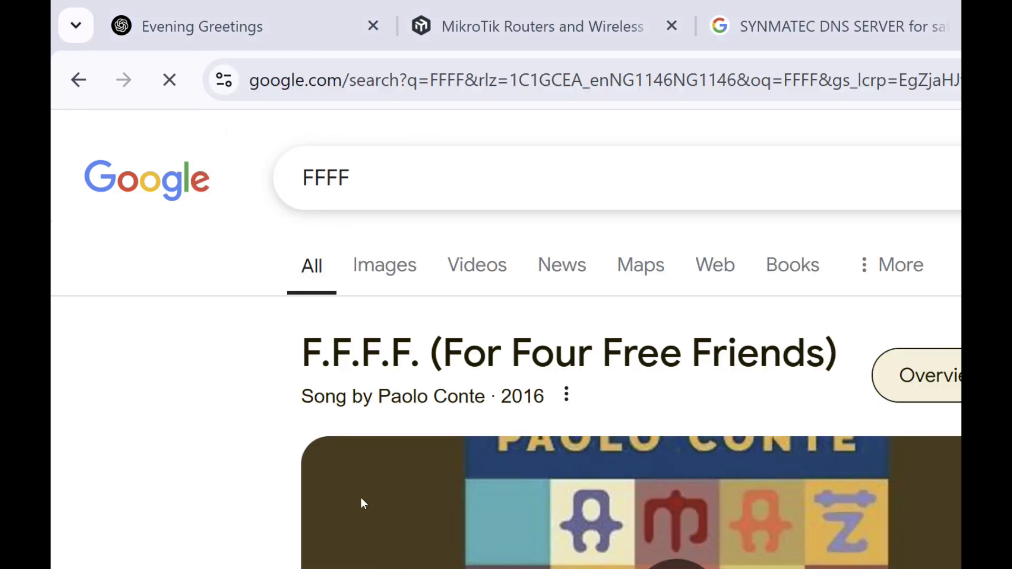
pyautogui.hotkey('alt', 'Tab')
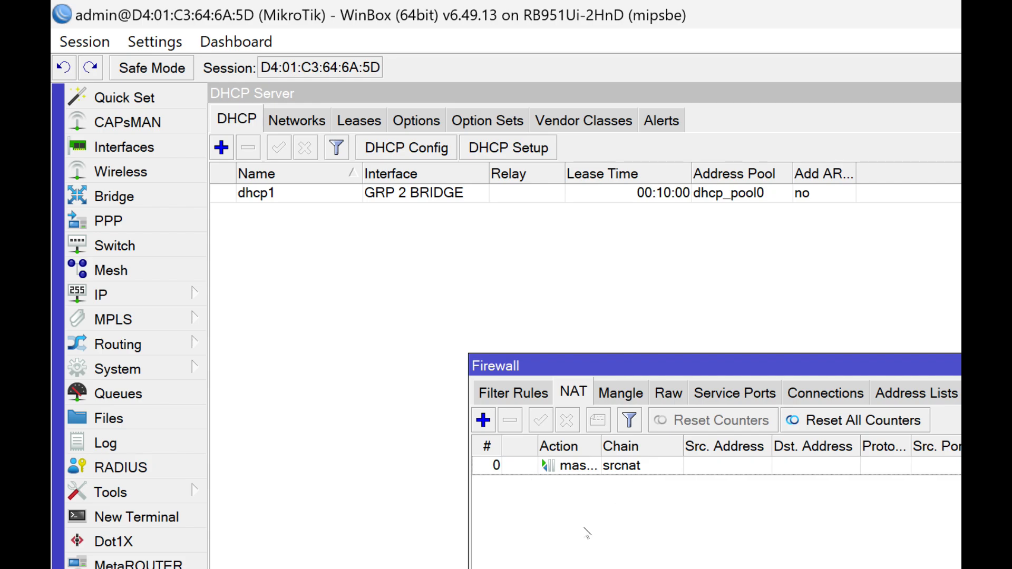
# - Switch to the Notepad notes and review the LAB PROJECT list from its heading through the IP, bridge, DNS and gateway tasks
pyautogui.moveTo(557, 508)
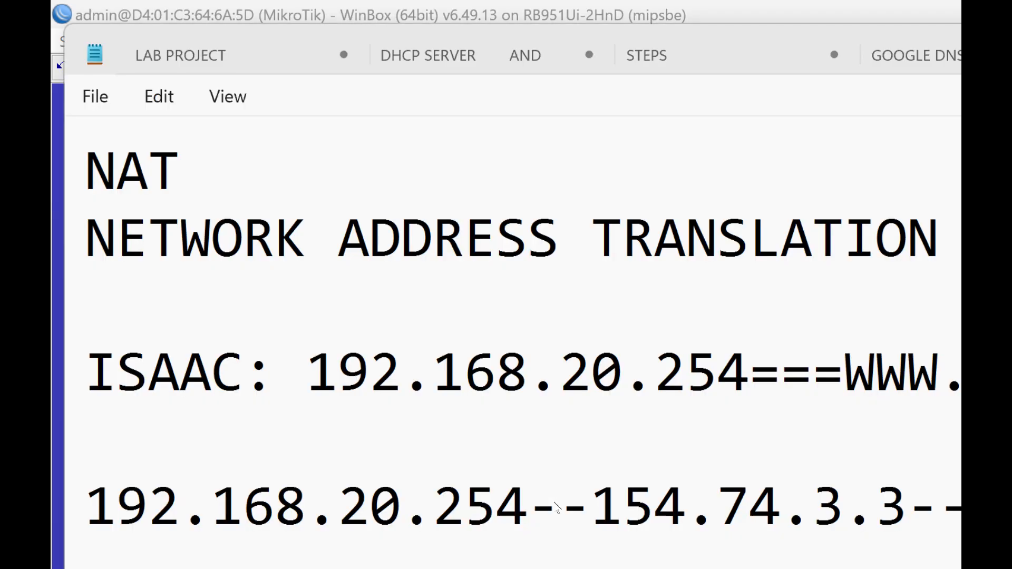
pyautogui.click(555, 495)
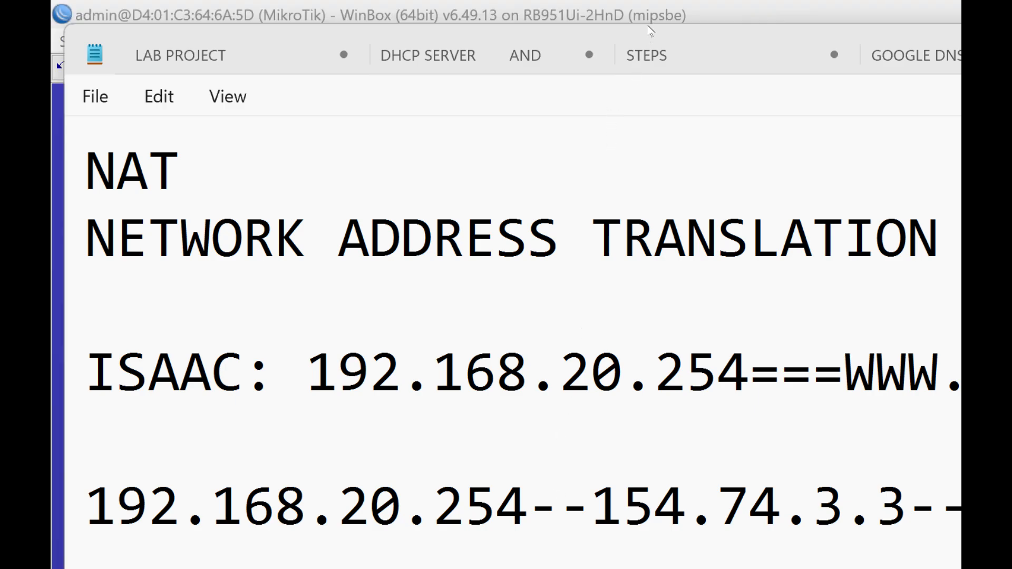
pyautogui.click(648, 48)
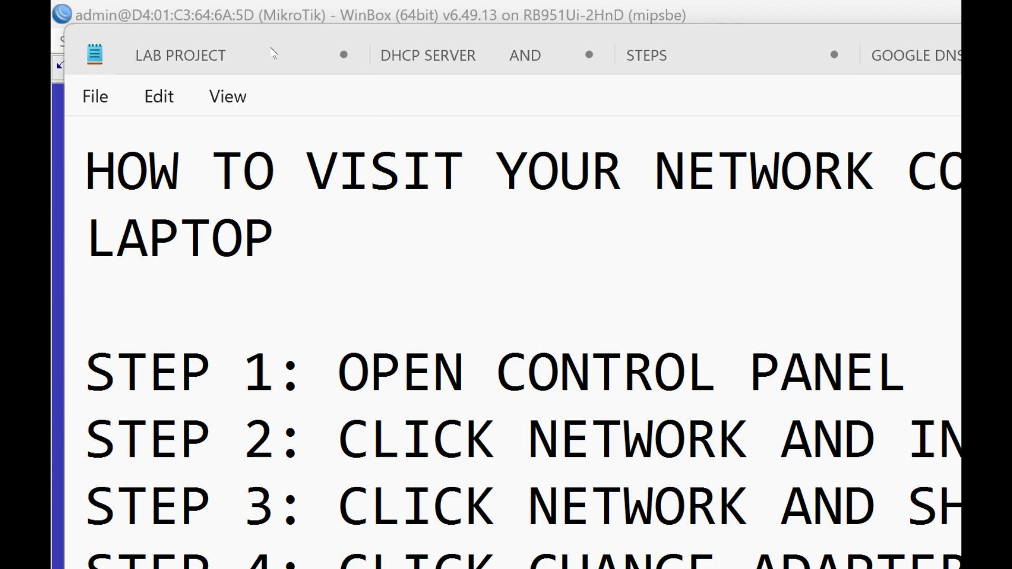
pyautogui.click(446, 52)
pyautogui.click(157, 41)
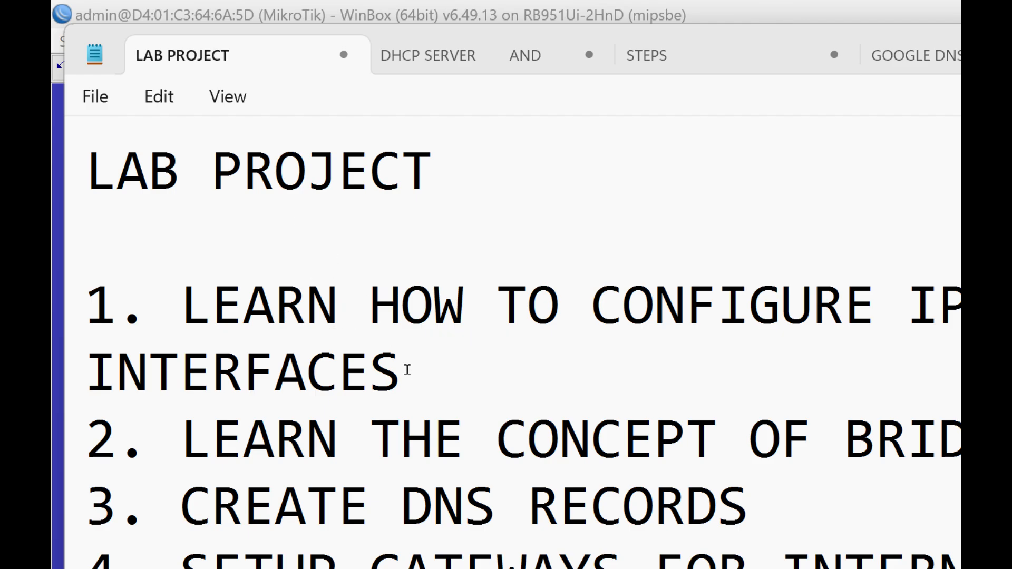
pyautogui.moveTo(250, 385); pyautogui.dragTo(51, 81)
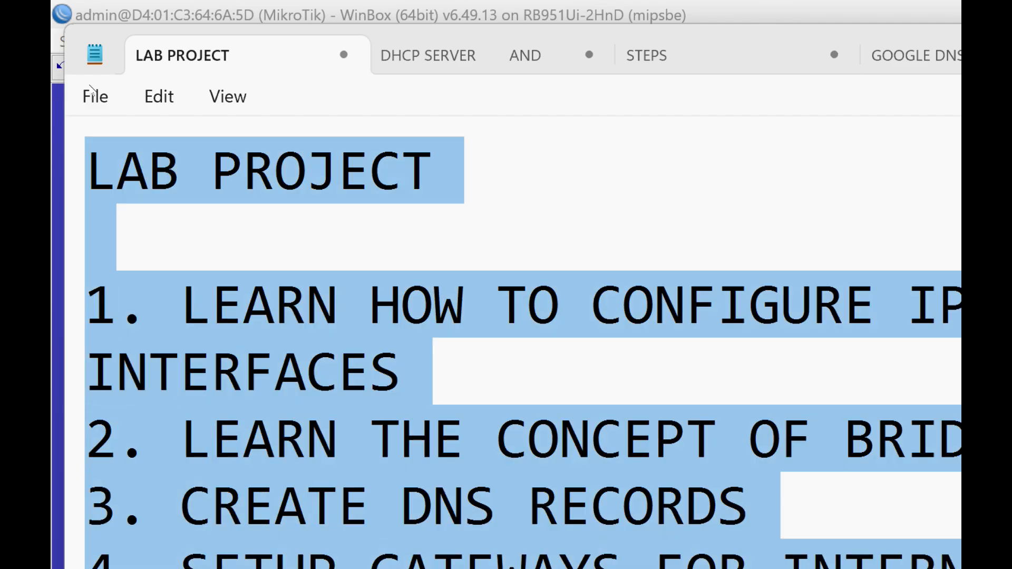
pyautogui.click(116, 169)
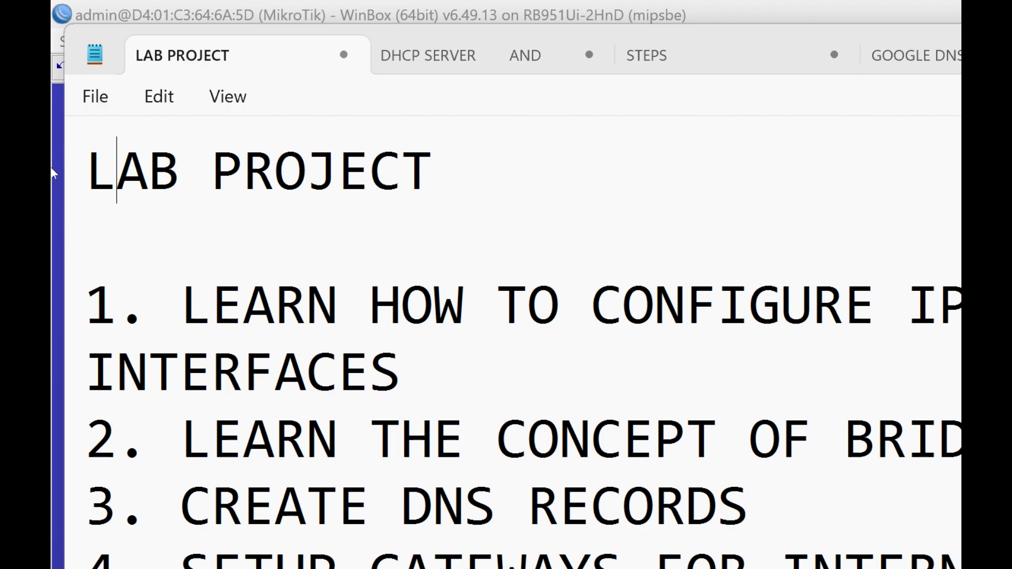
pyautogui.click(450, 496)
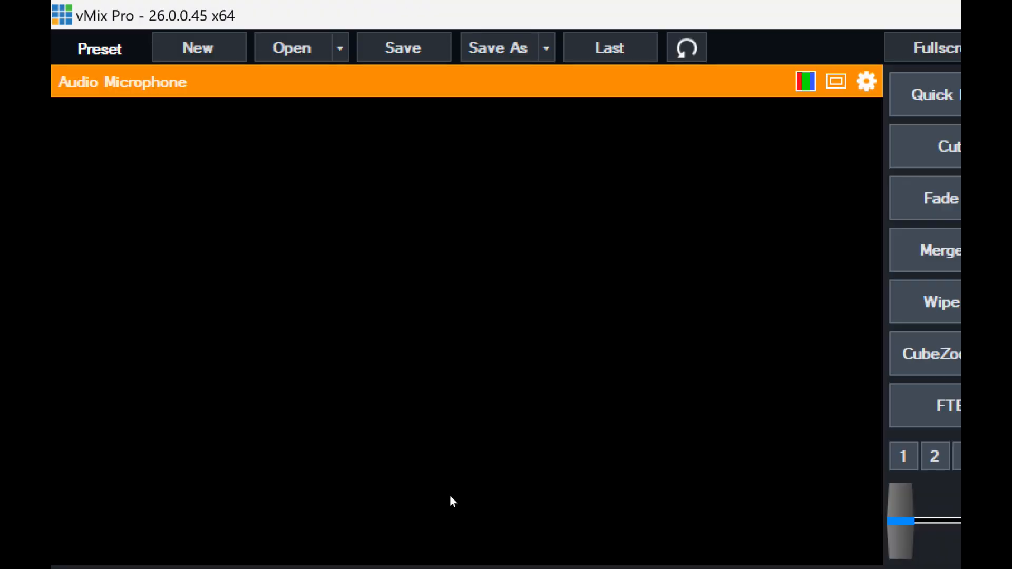